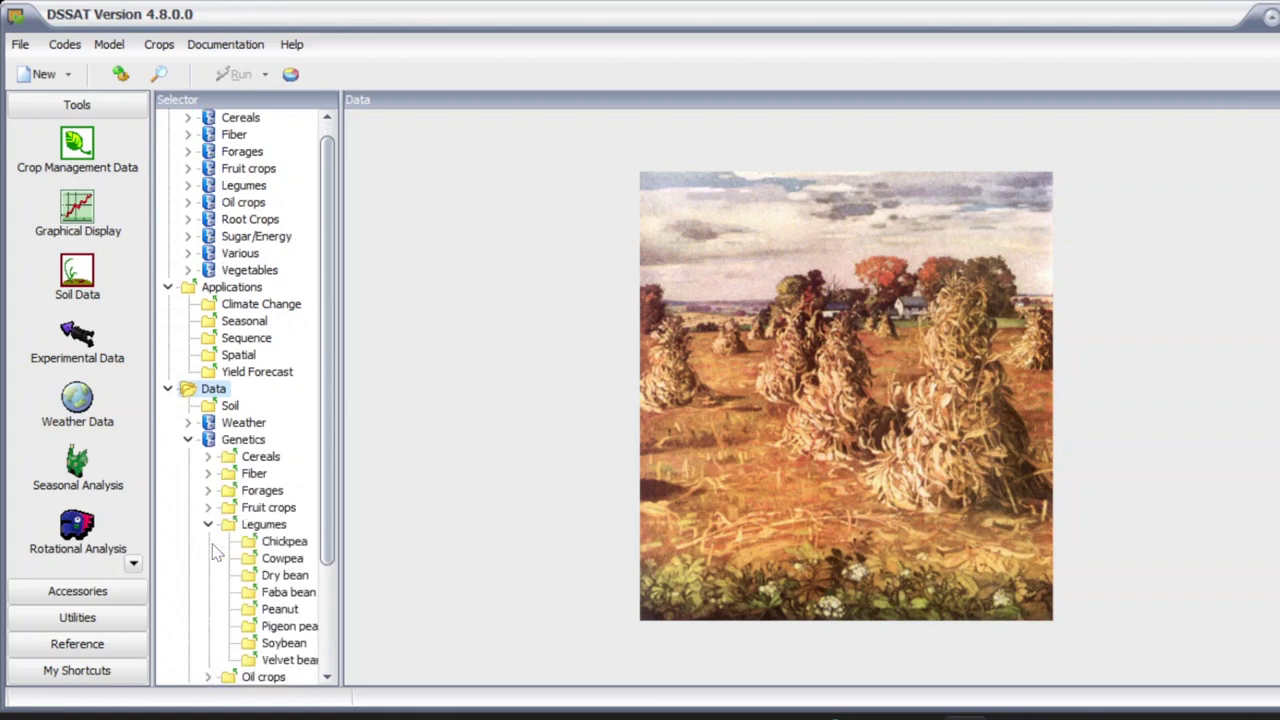
Step: Open the soybean cultivar coefficient file SBGRO048.CUL from the legume genetics data for viewing
left_click(208, 541)
left_click(283, 643)
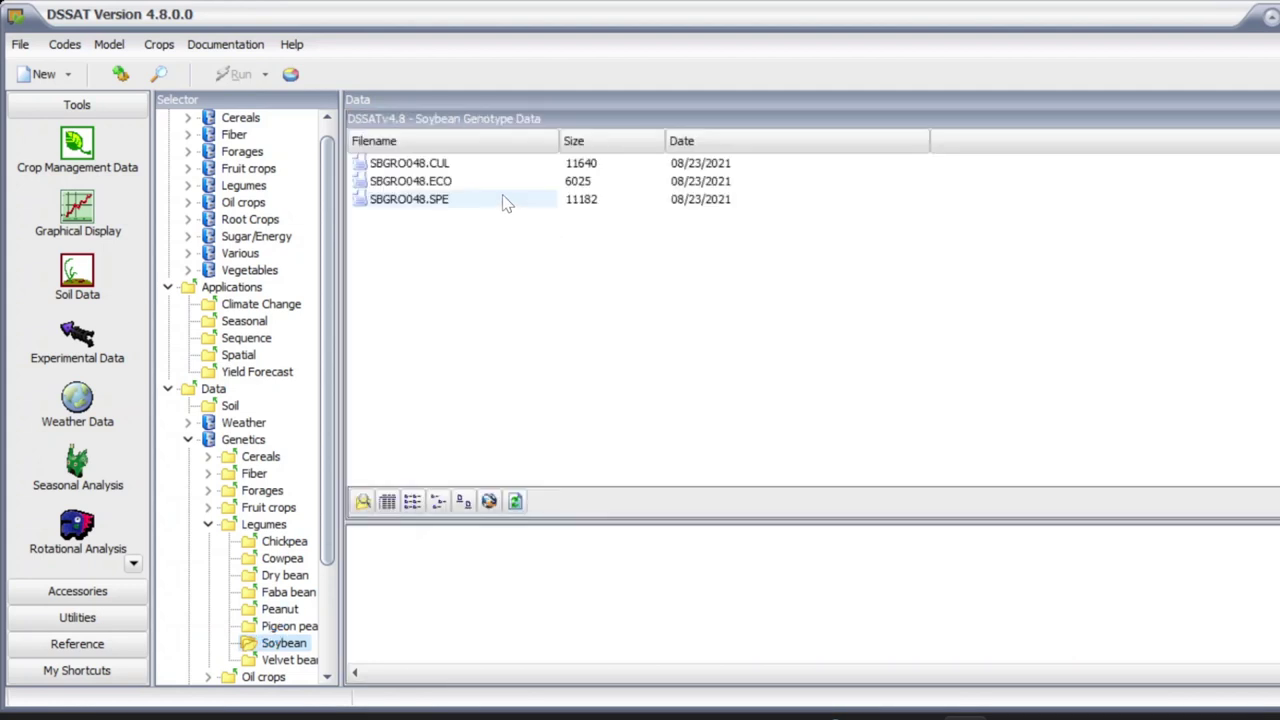
left_click(445, 172)
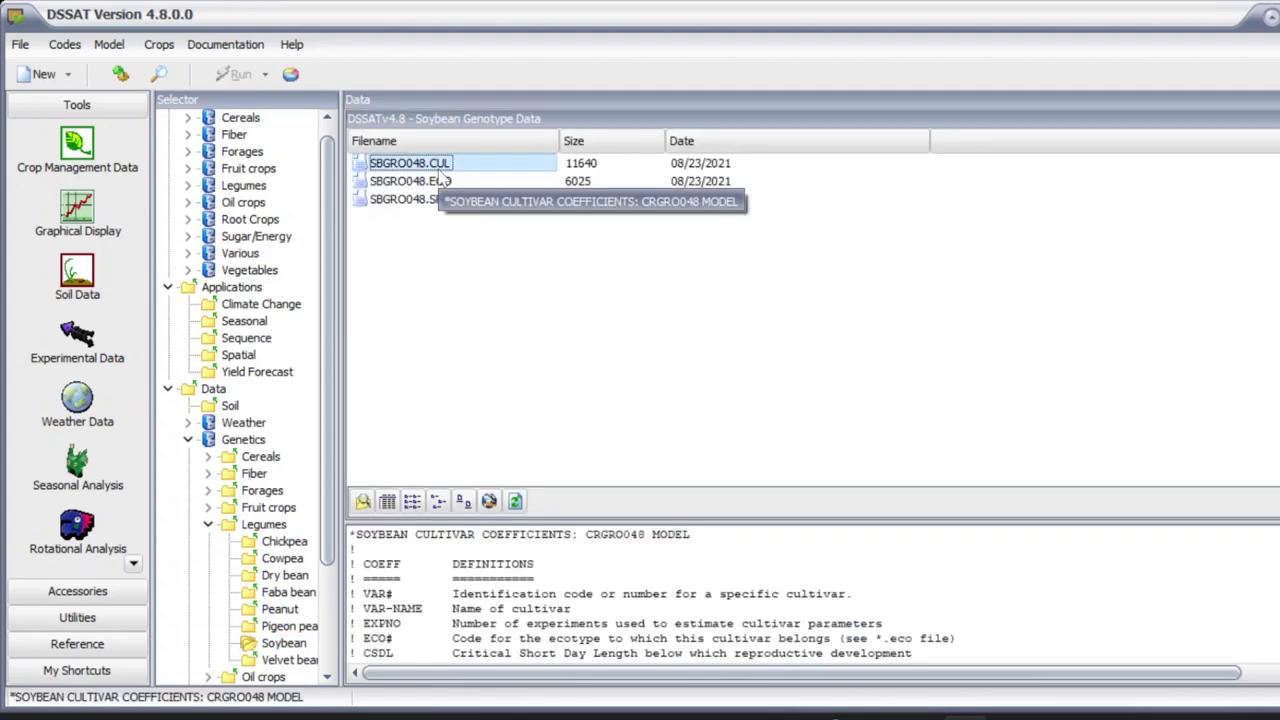
right_click(445, 174)
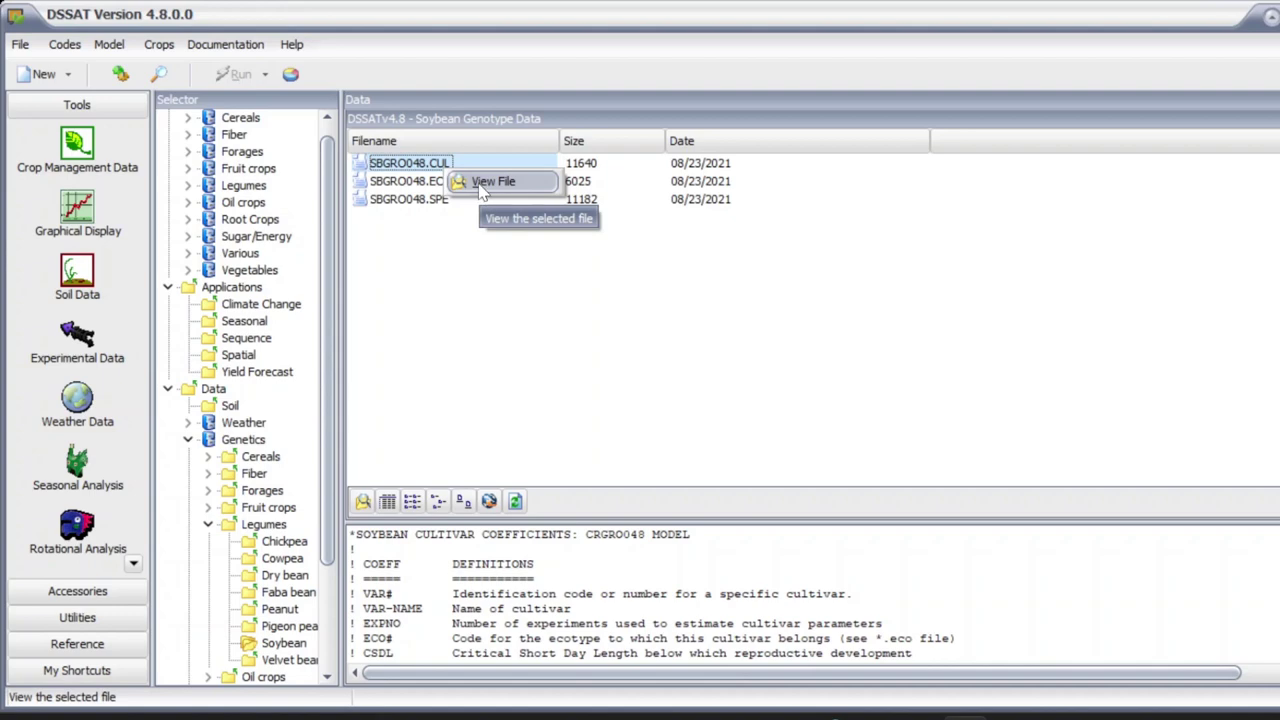
left_click(482, 188)
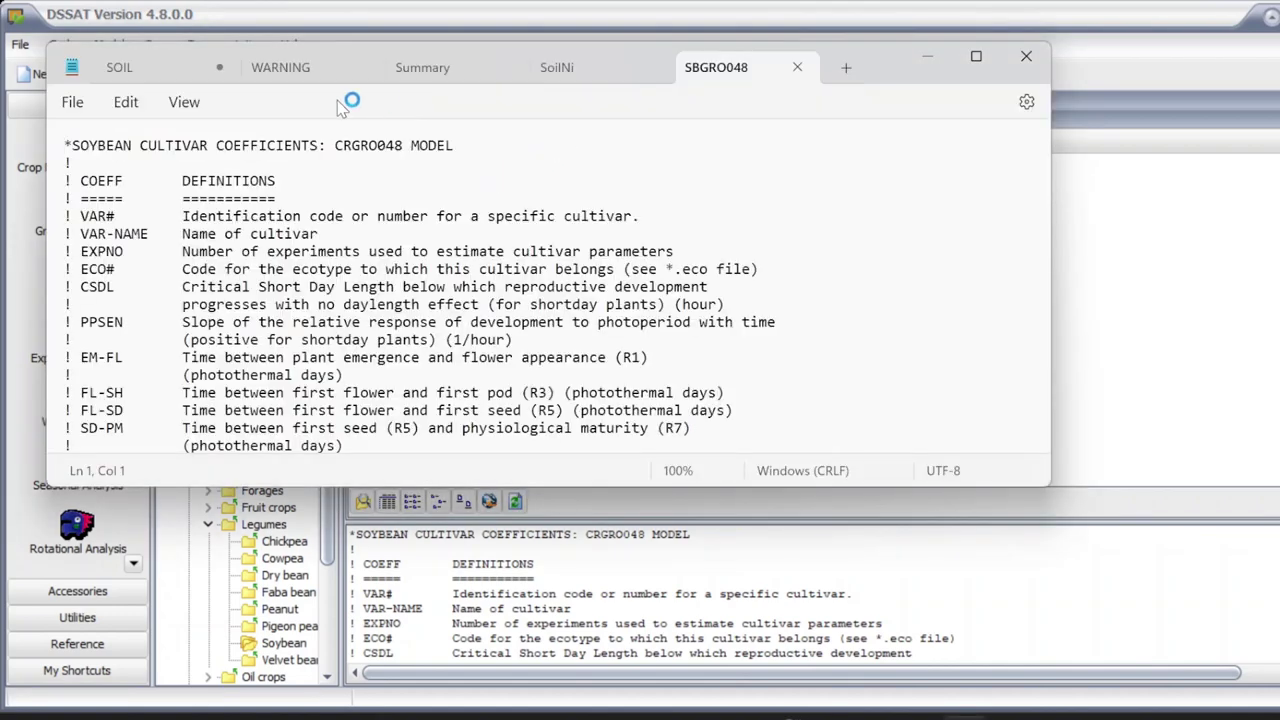
Step: Close the WARNING, SOIL, Summary and SoilNi files without saving changes, and maximize the window showing the soybean cultivar file
left_click(363, 67)
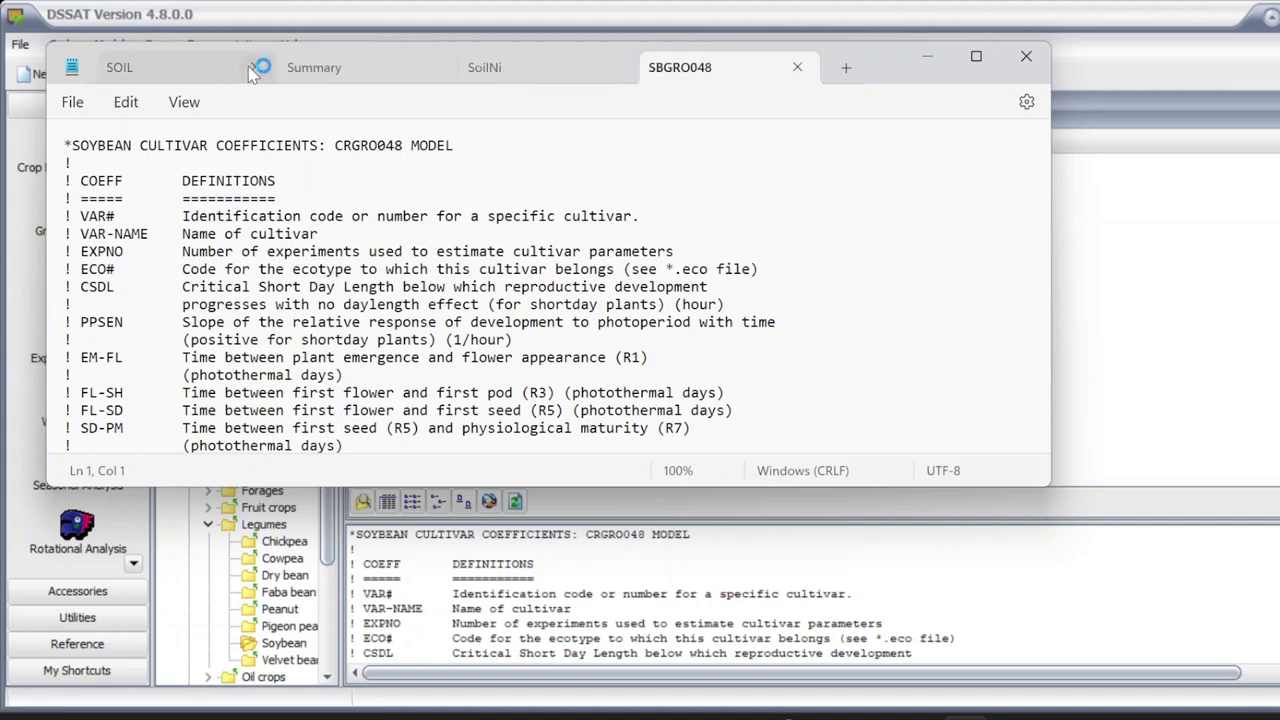
left_click(254, 68)
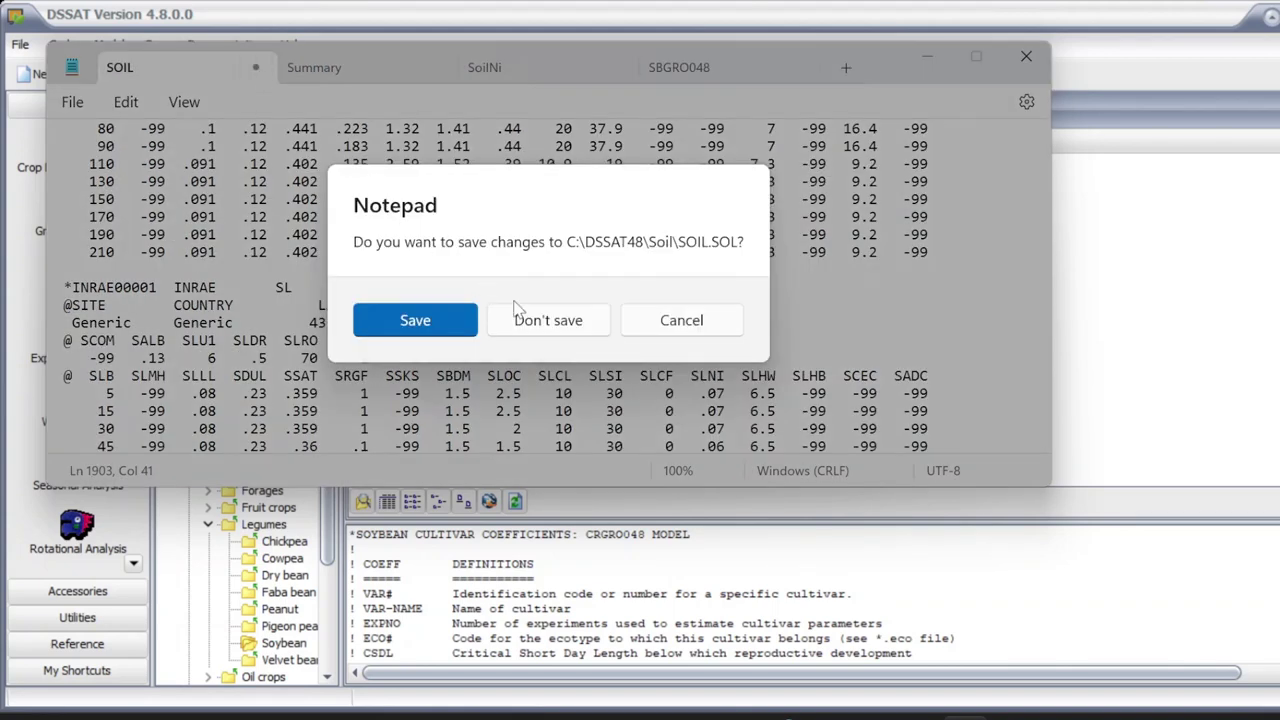
left_click(517, 312)
left_click(262, 69)
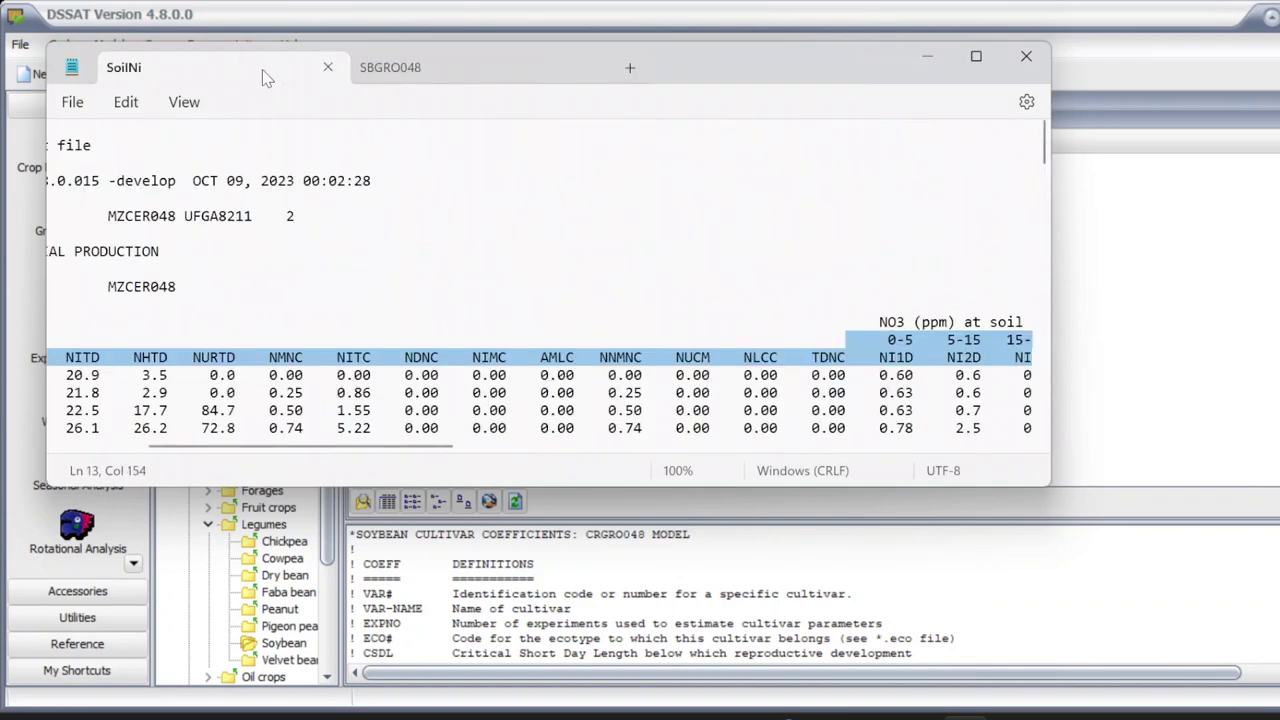
left_click(327, 67)
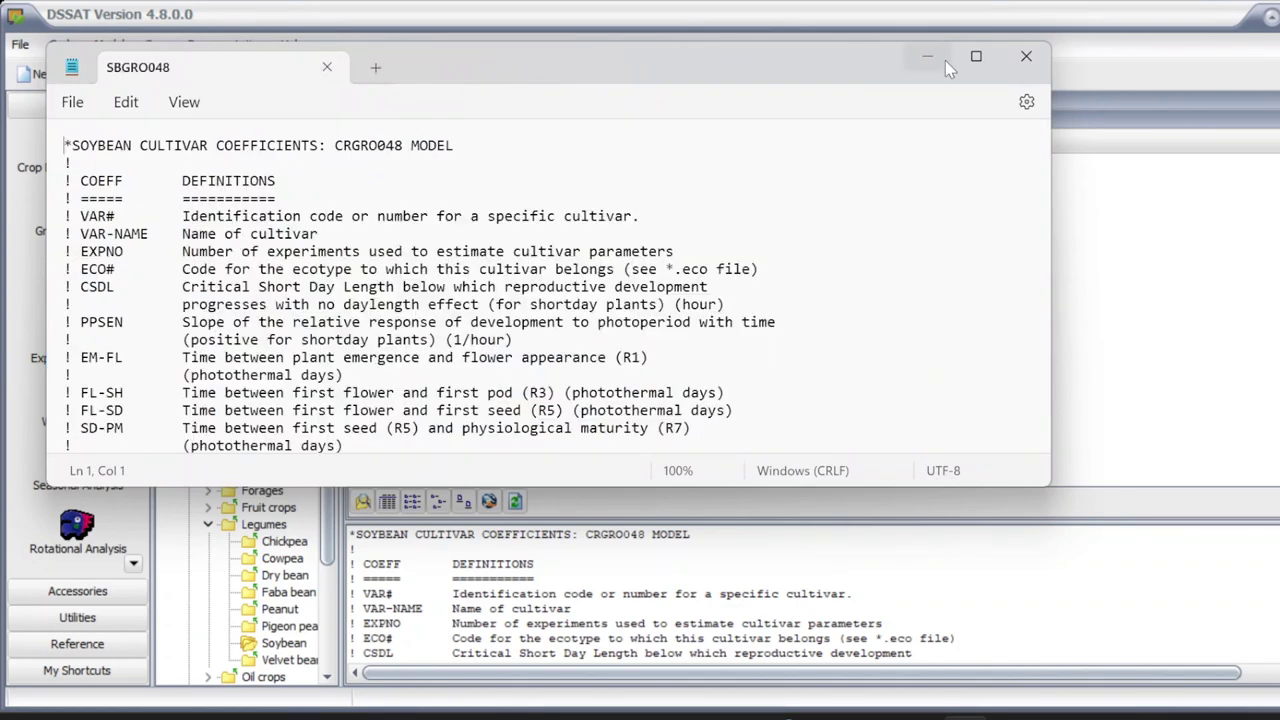
left_click(976, 56)
Step: Copy the complete 990007 M GROUP 7 cultivar row below the coefficient definitions
scroll(360, 365, "down", 2)
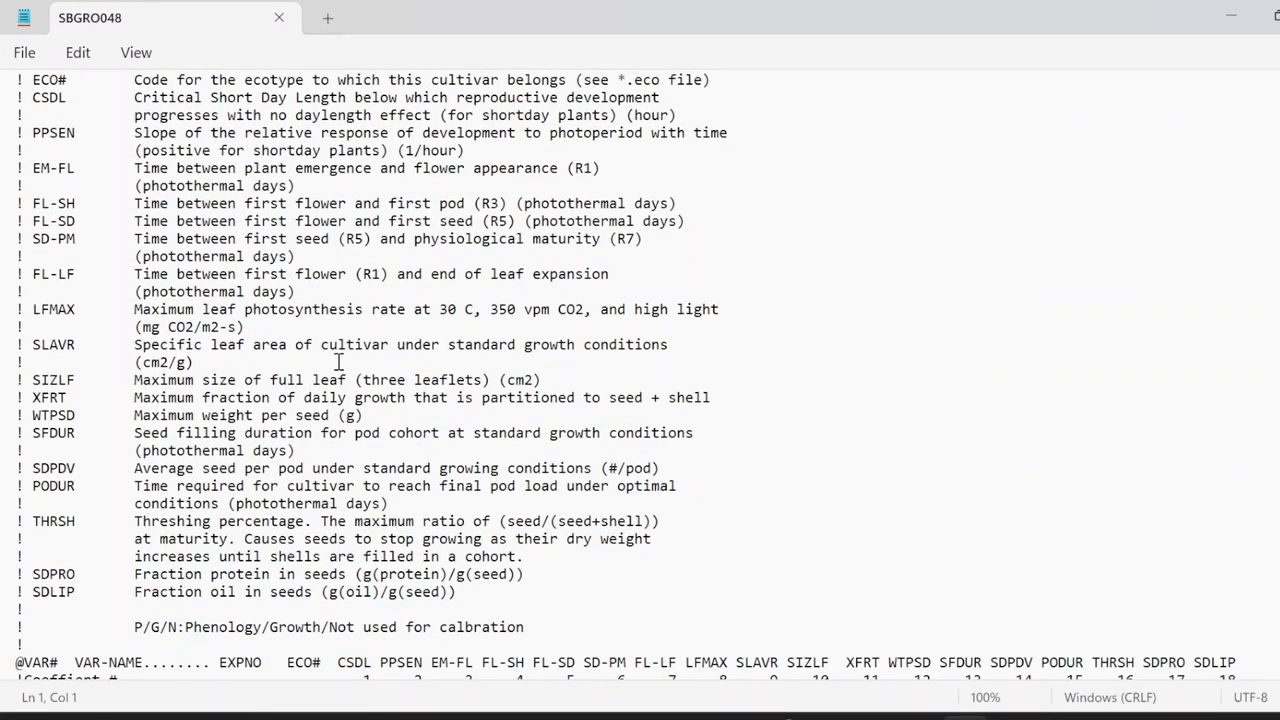
scroll(339, 362, "up", 2)
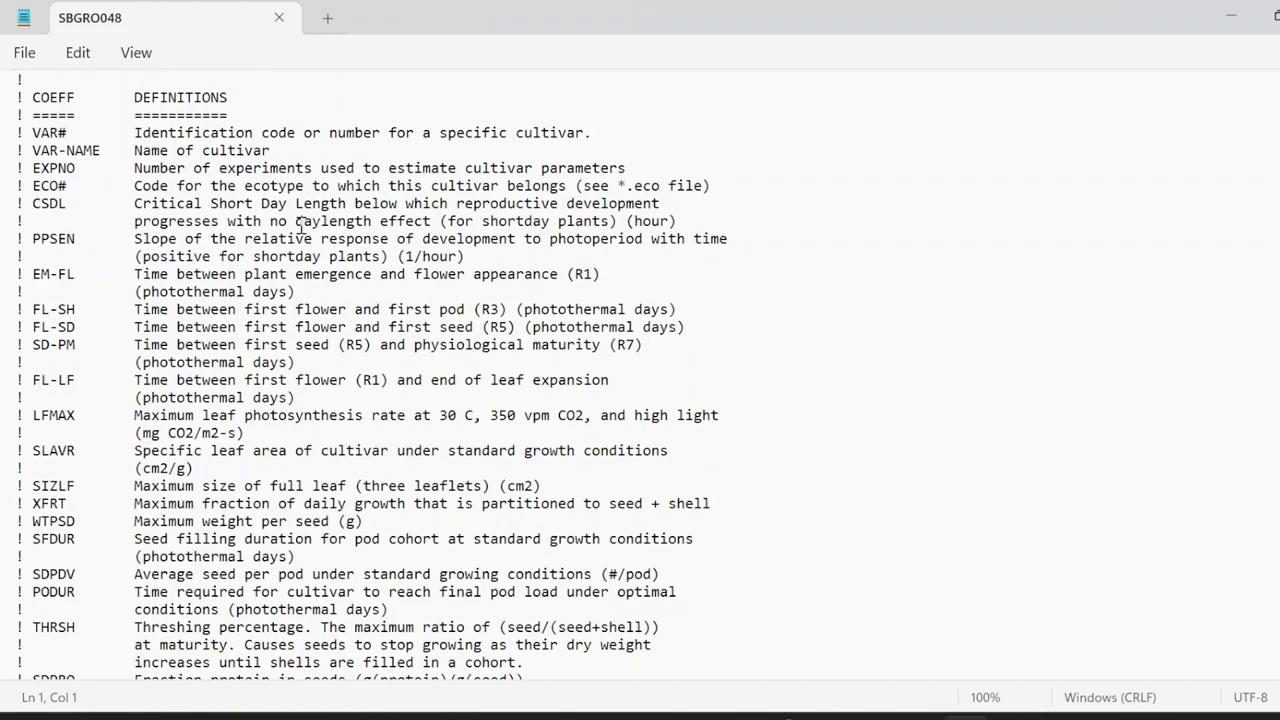
scroll(256, 300, "down", 9)
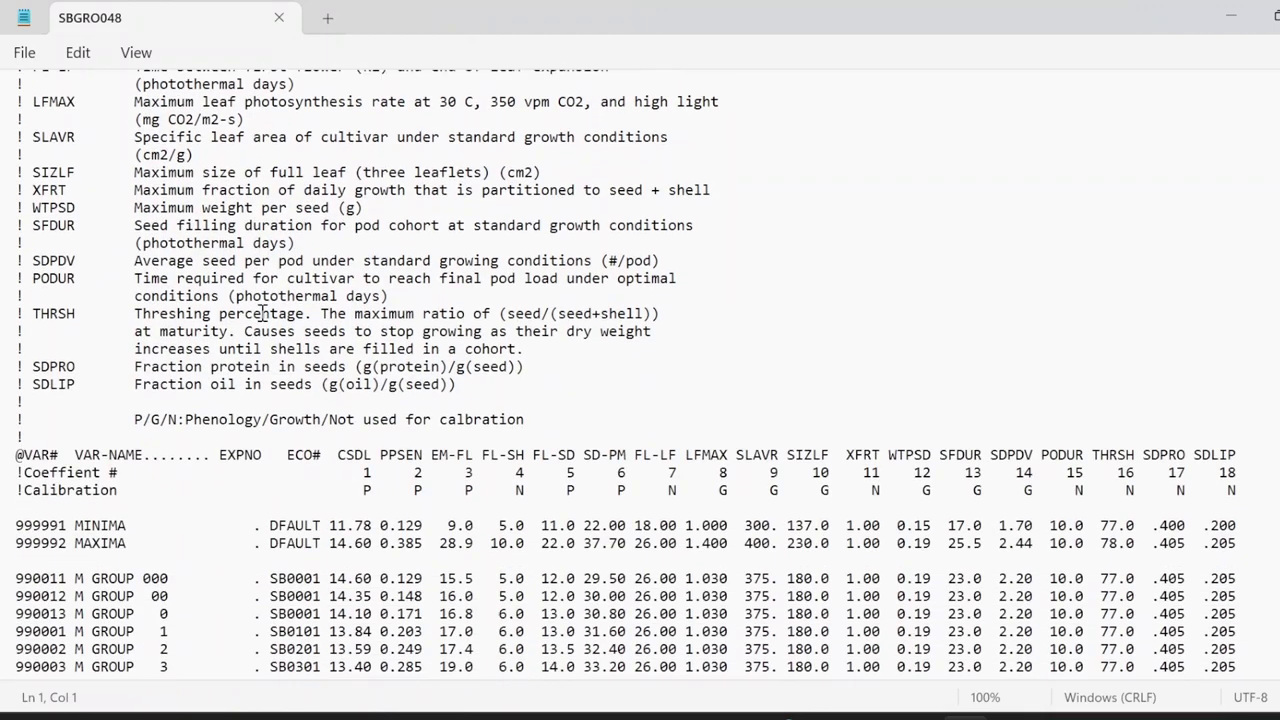
scroll(263, 312, "down", 3)
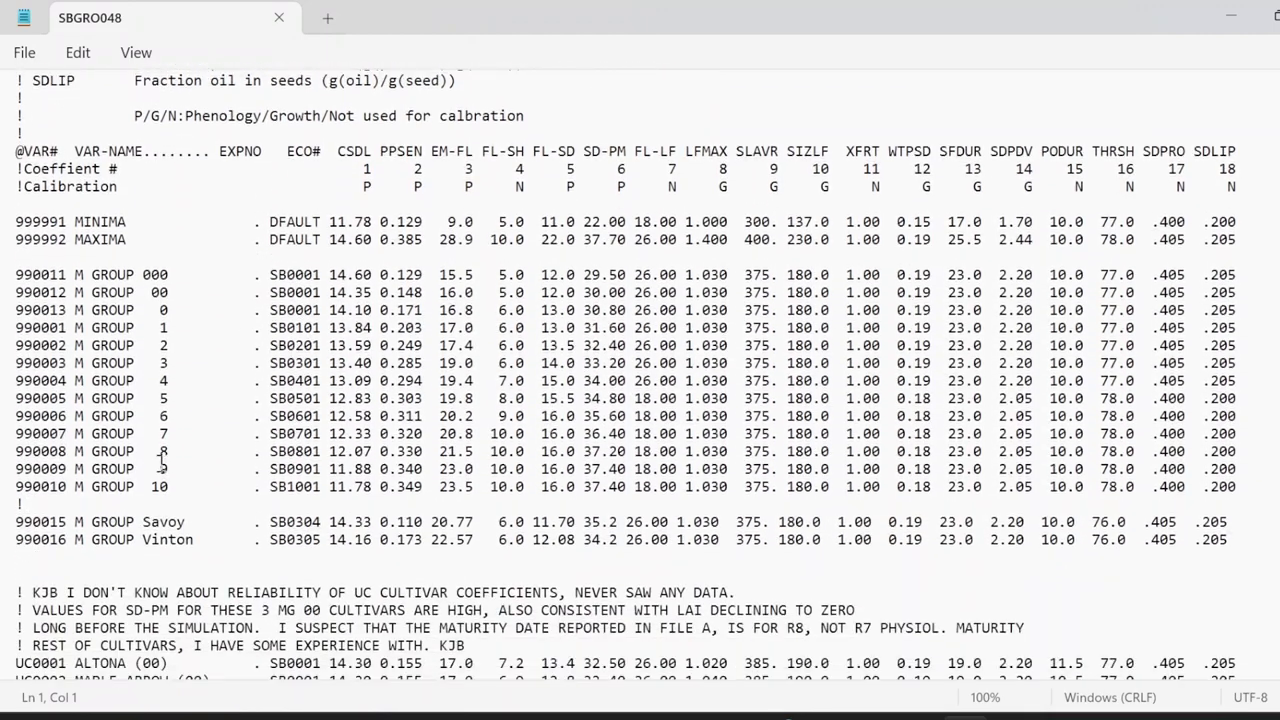
triple_click(12, 436)
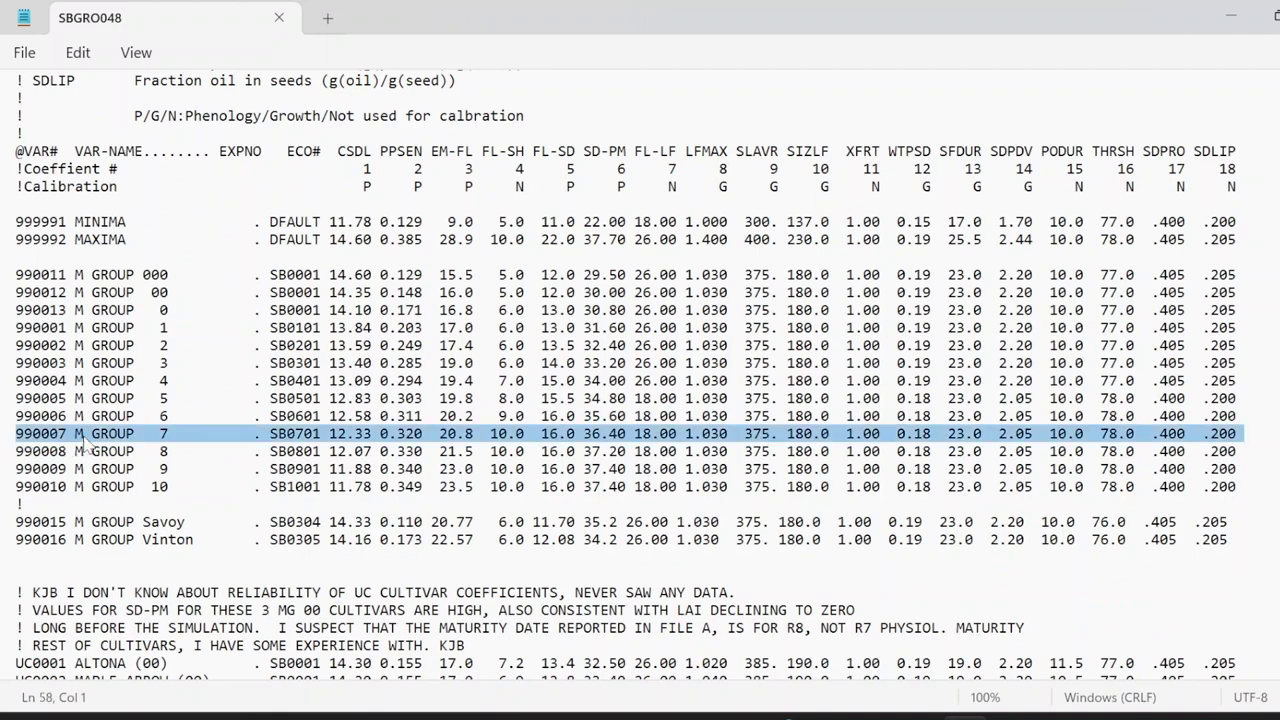
right_click(360, 442)
left_click(415, 116)
Step: Paste the copied cultivar row on a new line below the 990016 M GROUP Vinton entry
scroll(452, 505, "down", 5)
scroll(452, 513, "down", 1)
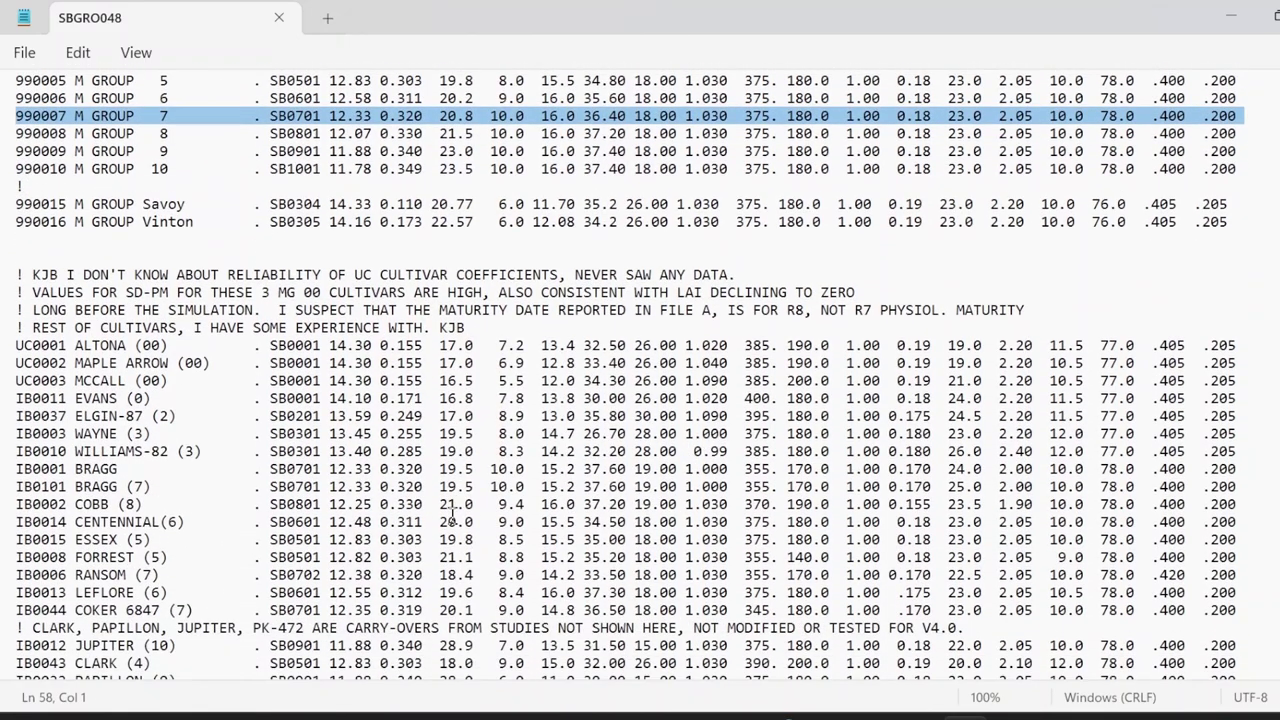
left_click(54, 245)
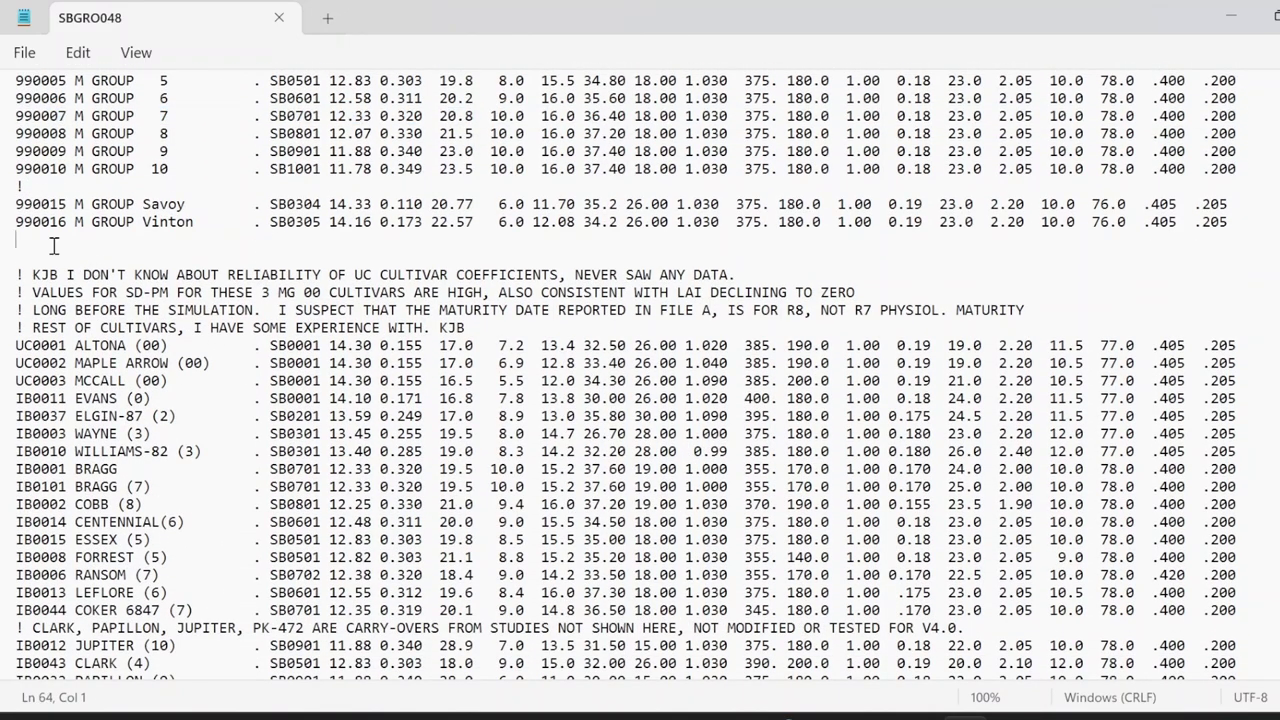
key("Return")
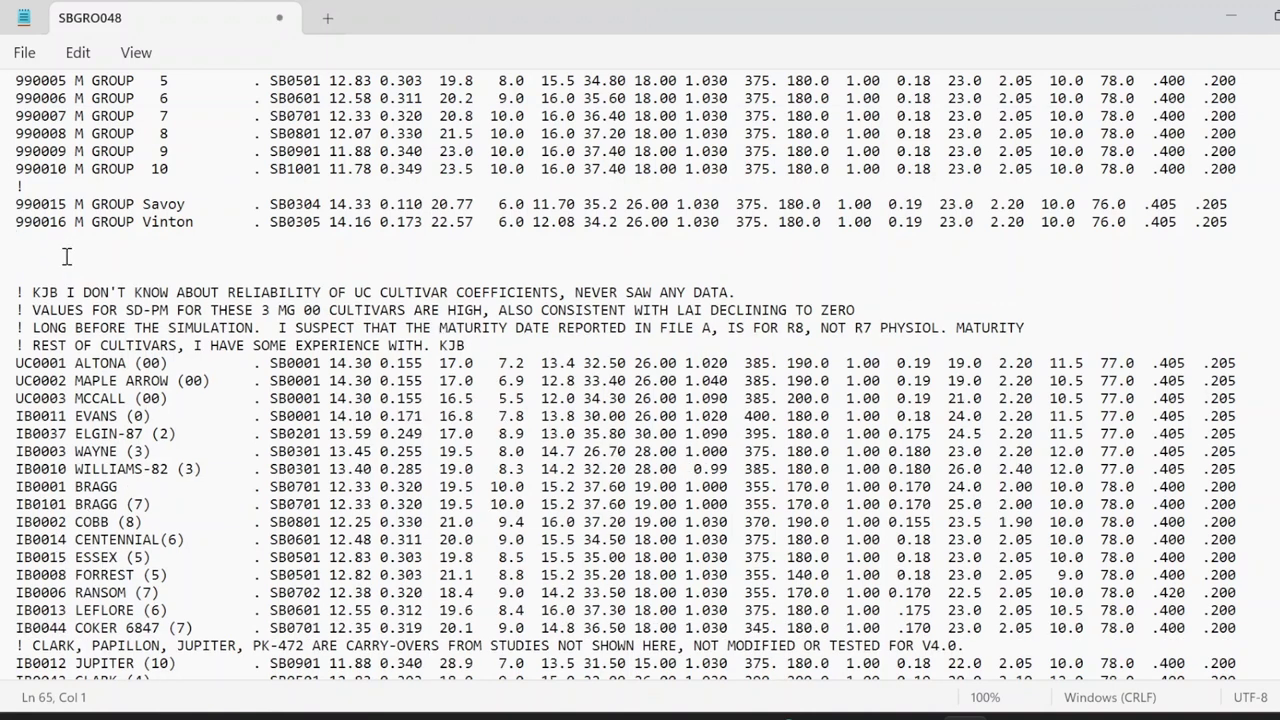
right_click(41, 273)
left_click(100, 428)
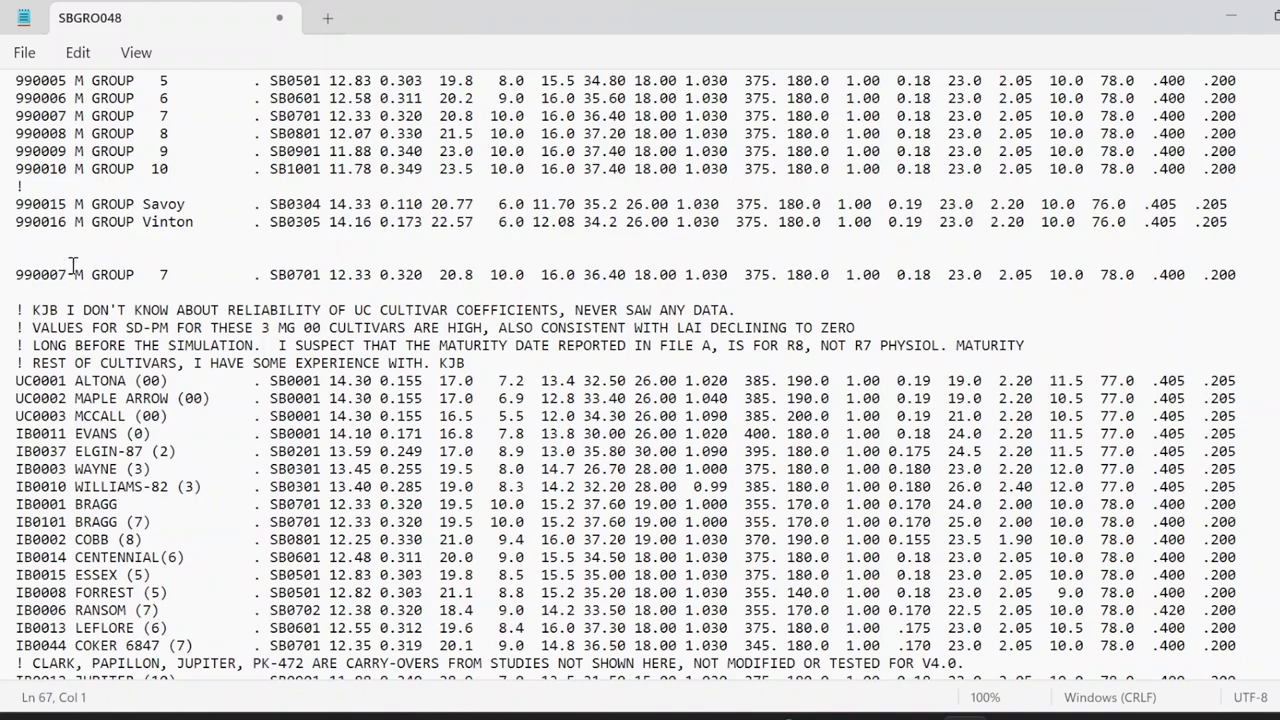
Step: Look through the cultivar entries and the comment lines starting with an exclamation mark, down to the end of the file
scroll(72, 265, "up", 4)
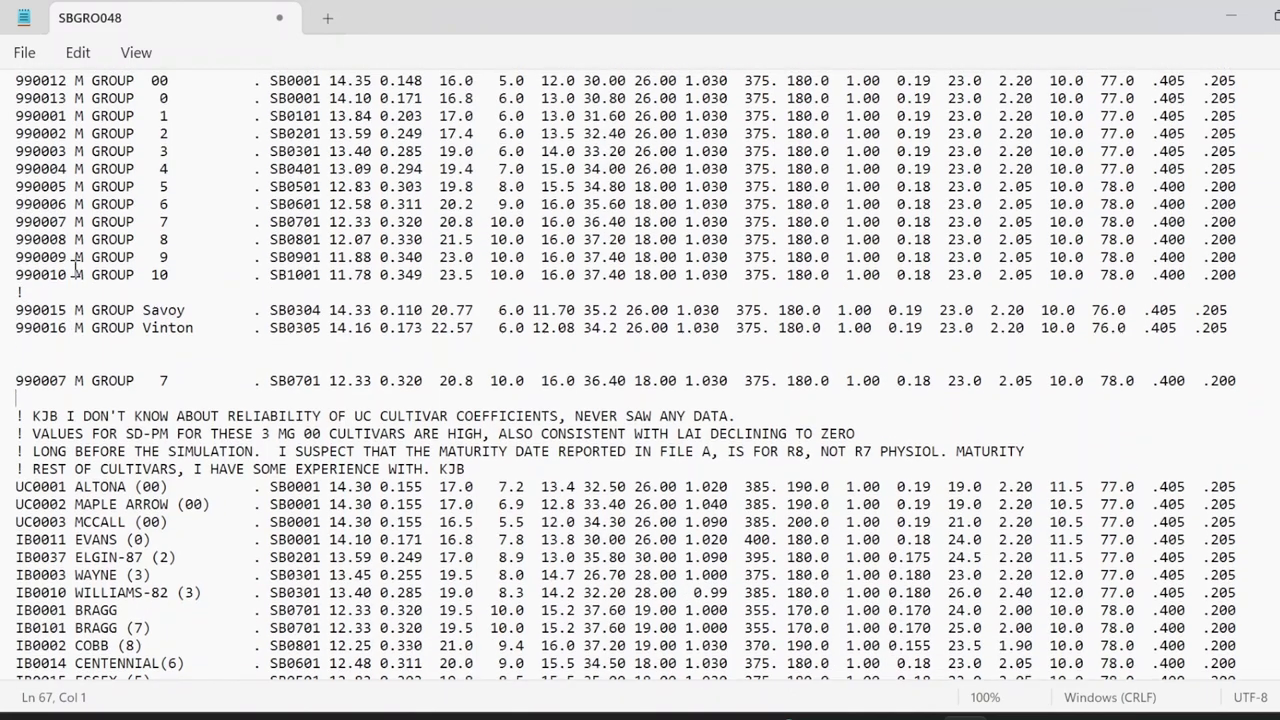
scroll(50, 143, "up", 1)
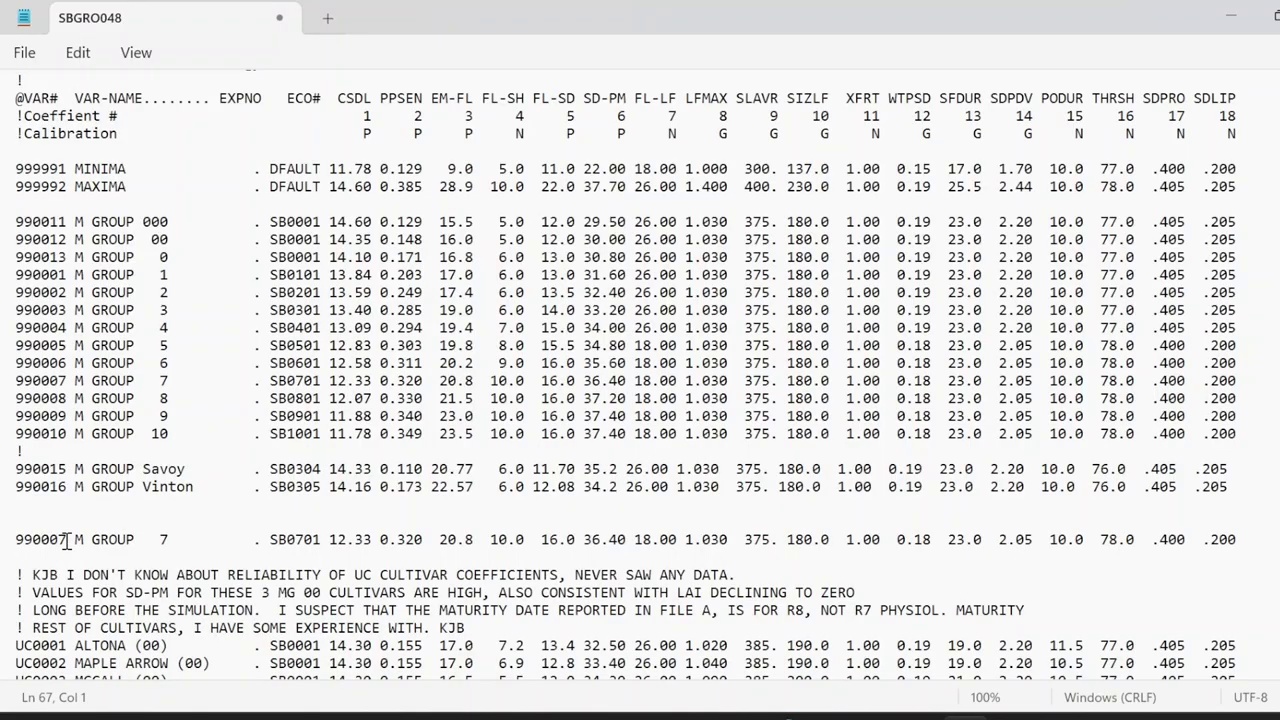
scroll(67, 540, "down", 6)
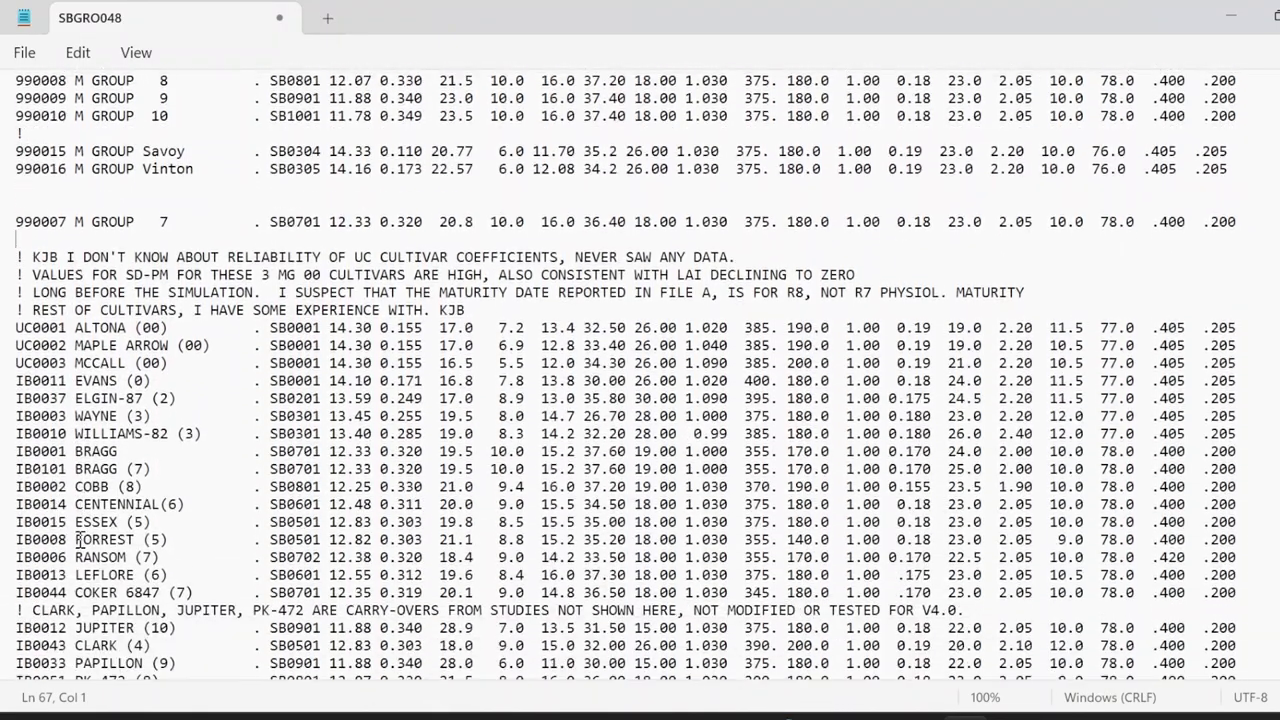
scroll(79, 539, "down", 7)
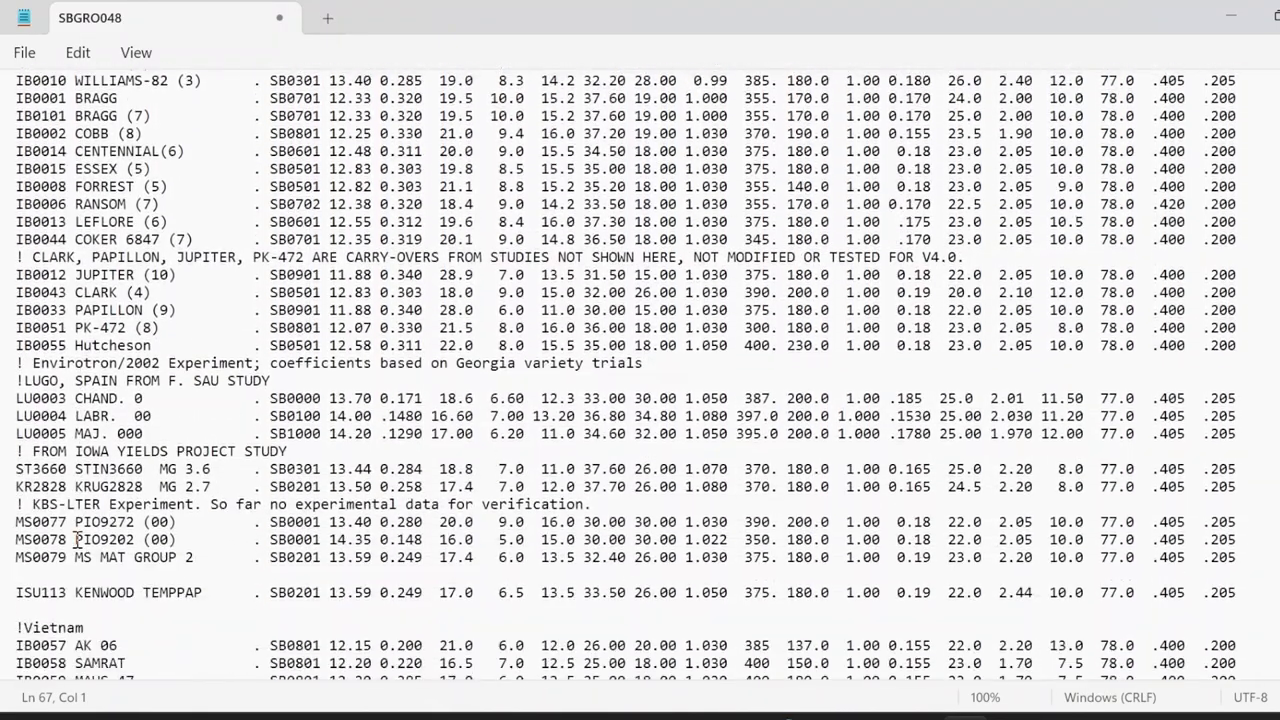
scroll(79, 539, "down", 4)
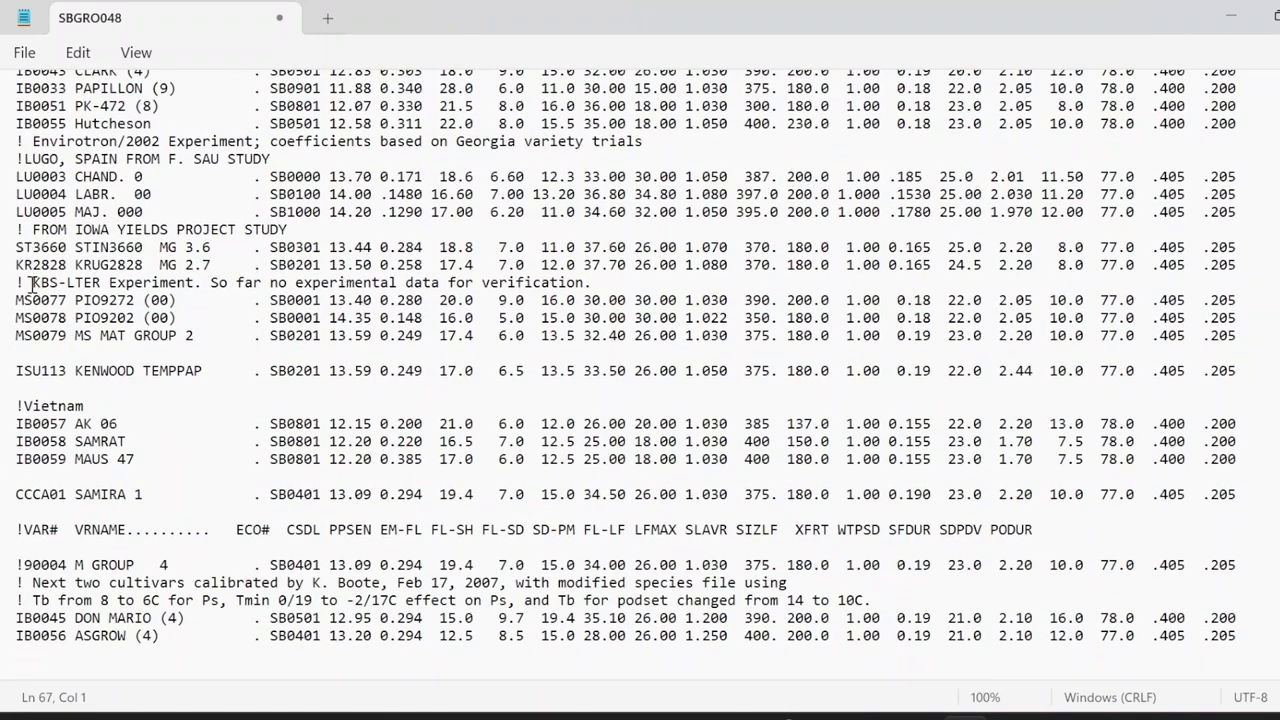
left_click_drag(24, 283, 4, 283)
left_click(18, 158)
key("ctrl+v")
left_click_drag(24, 158, 41, 158)
scroll(103, 440, "up", 9)
scroll(103, 440, "up", 3)
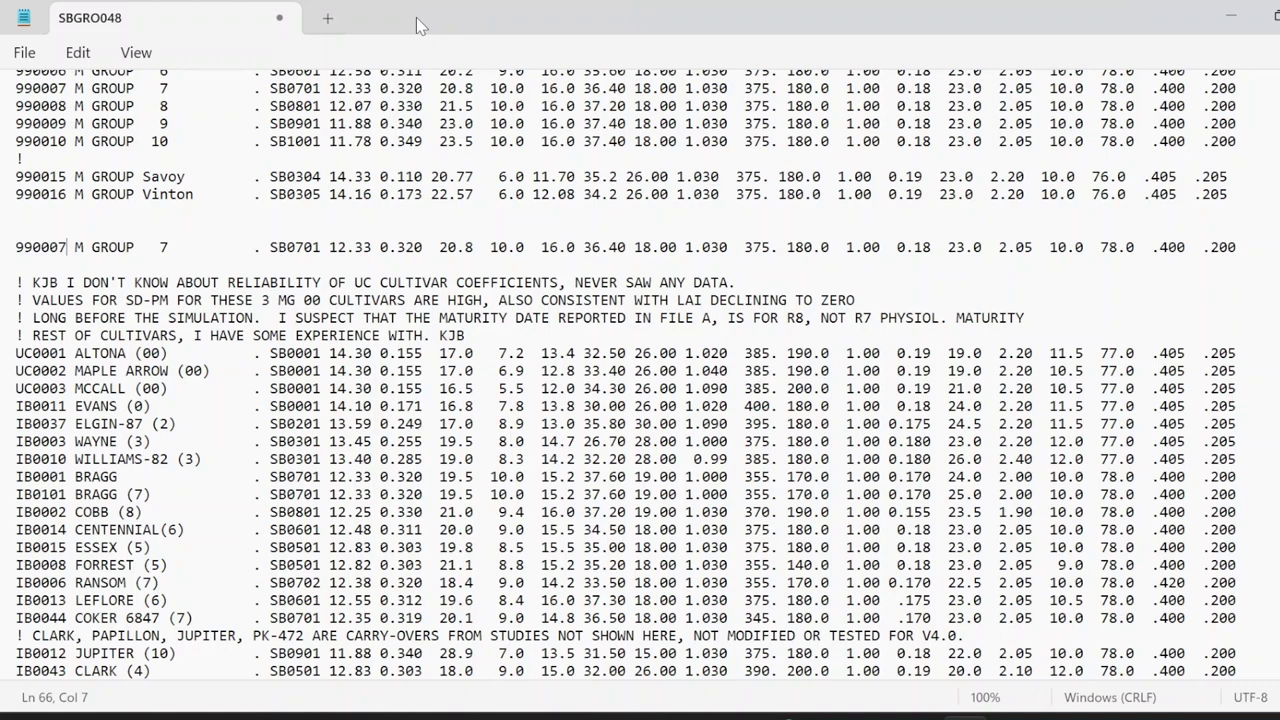
Step: Change the identification code of the pasted M GROUP 7 row to 990999
key("BackSpace")
key("BackSpace")
key("BackSpace")
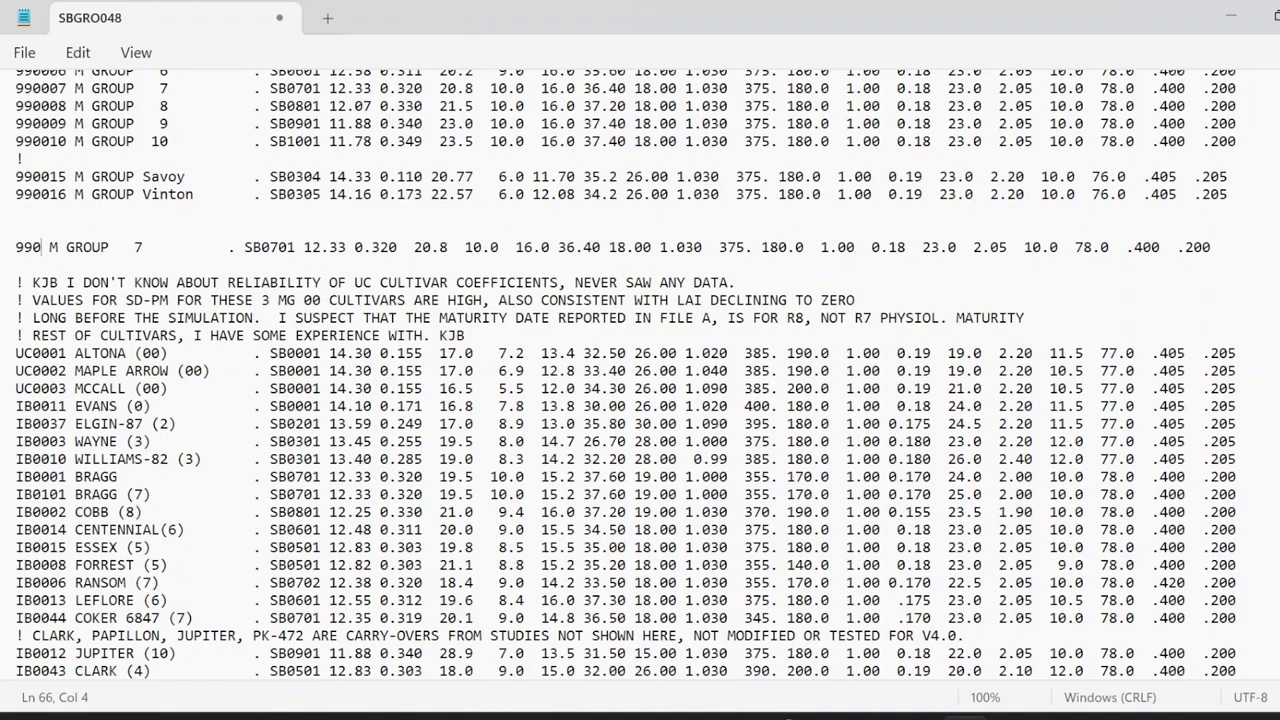
type("999")
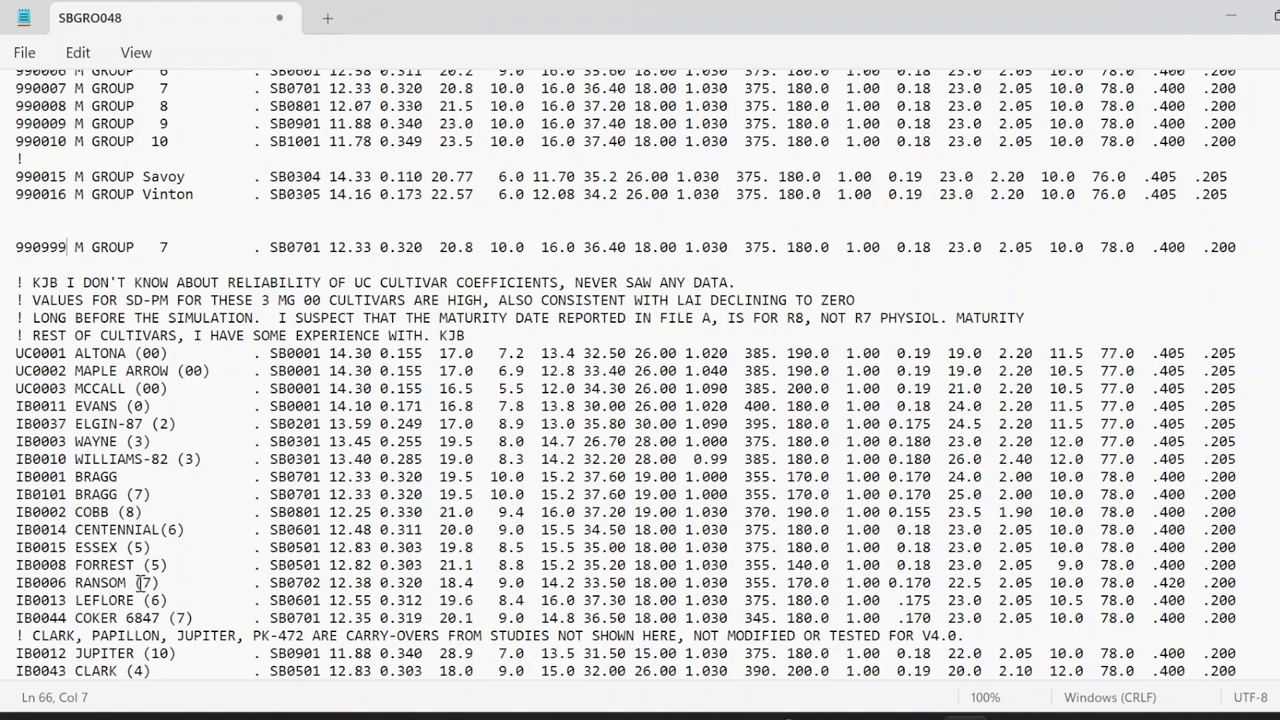
left_click_drag(136, 582, 162, 582)
Step: Set the CSDL coefficient of the 990999 row to 14.33 and compare it with the MAXIMA row's CSDL limit
scroll(575, 272, "up", 4)
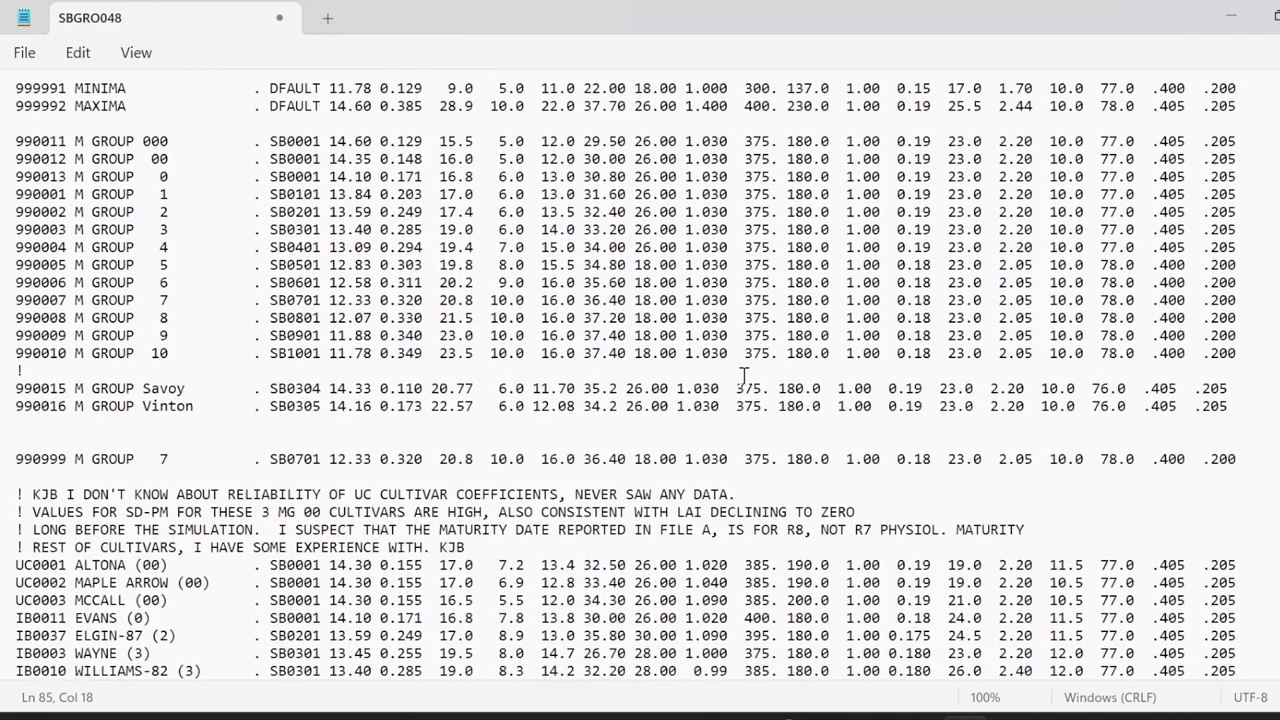
scroll(726, 386, "up", 1)
scroll(380, 187, "up", 1)
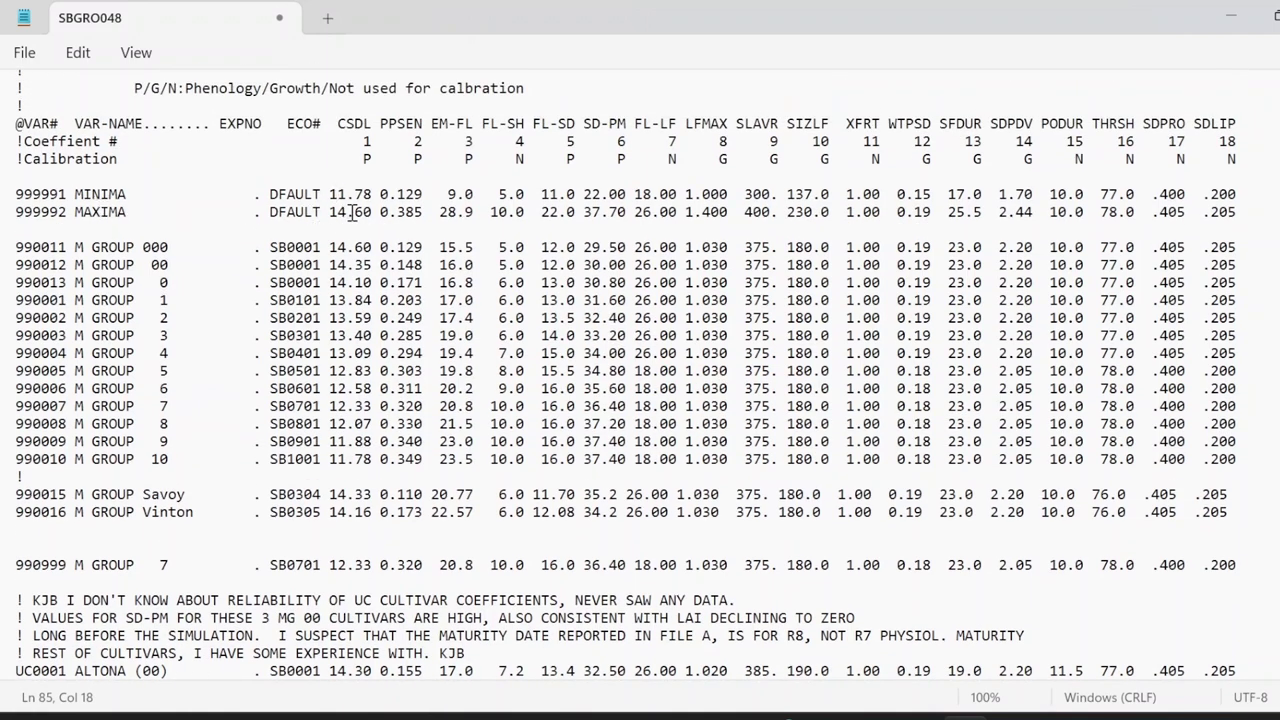
left_click(345, 566)
key("BackSpace")
type("4")
left_click_drag(373, 565, 326, 568)
left_click_drag(324, 212, 378, 212)
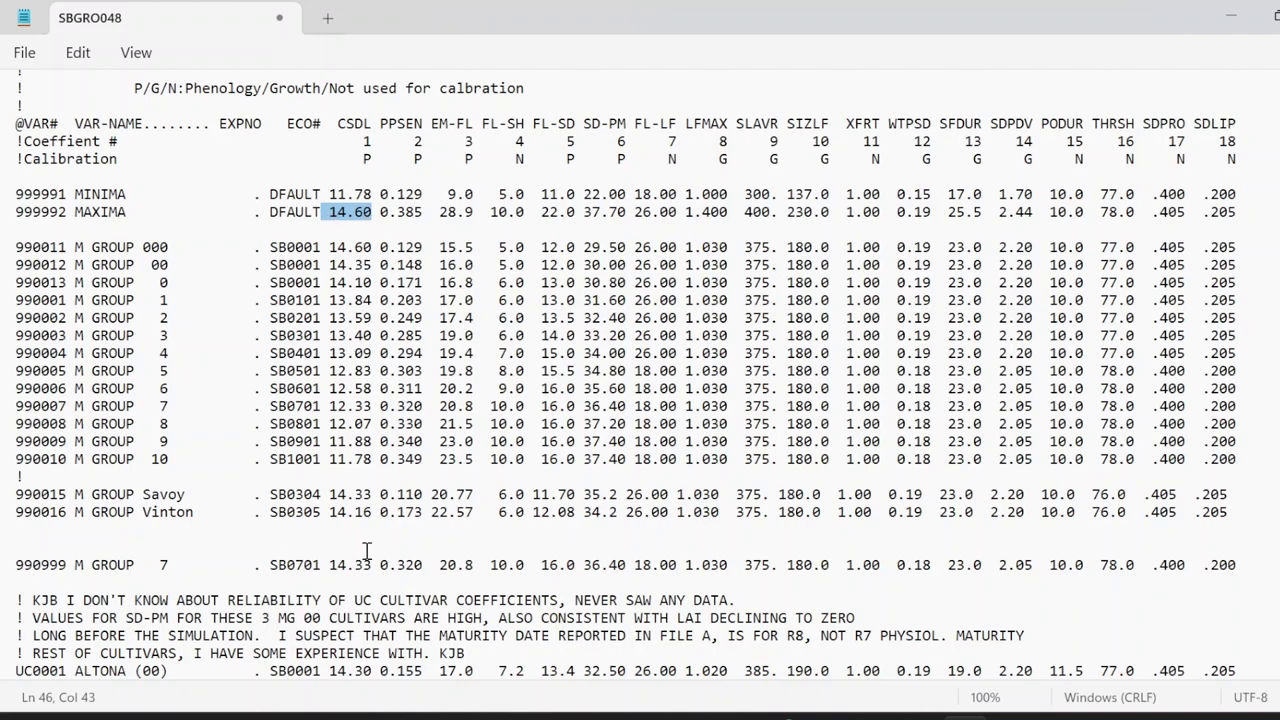
left_click(439, 212)
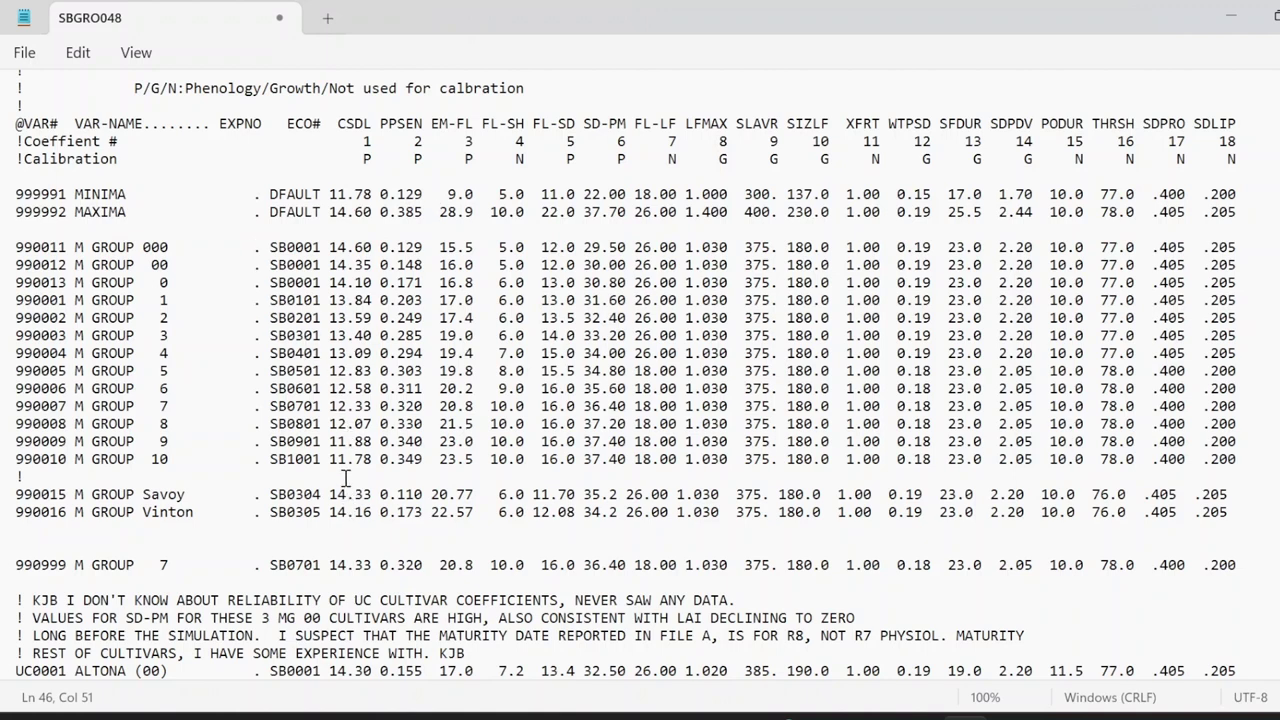
Step: Try adding an extra 0 to the Savoy row's PPSEN value to test the column alignment, and remove it again
left_click(369, 184)
left_click(375, 158)
key("Down")
key("Down")
key("Up")
key("Up")
left_click(424, 496)
type("0")
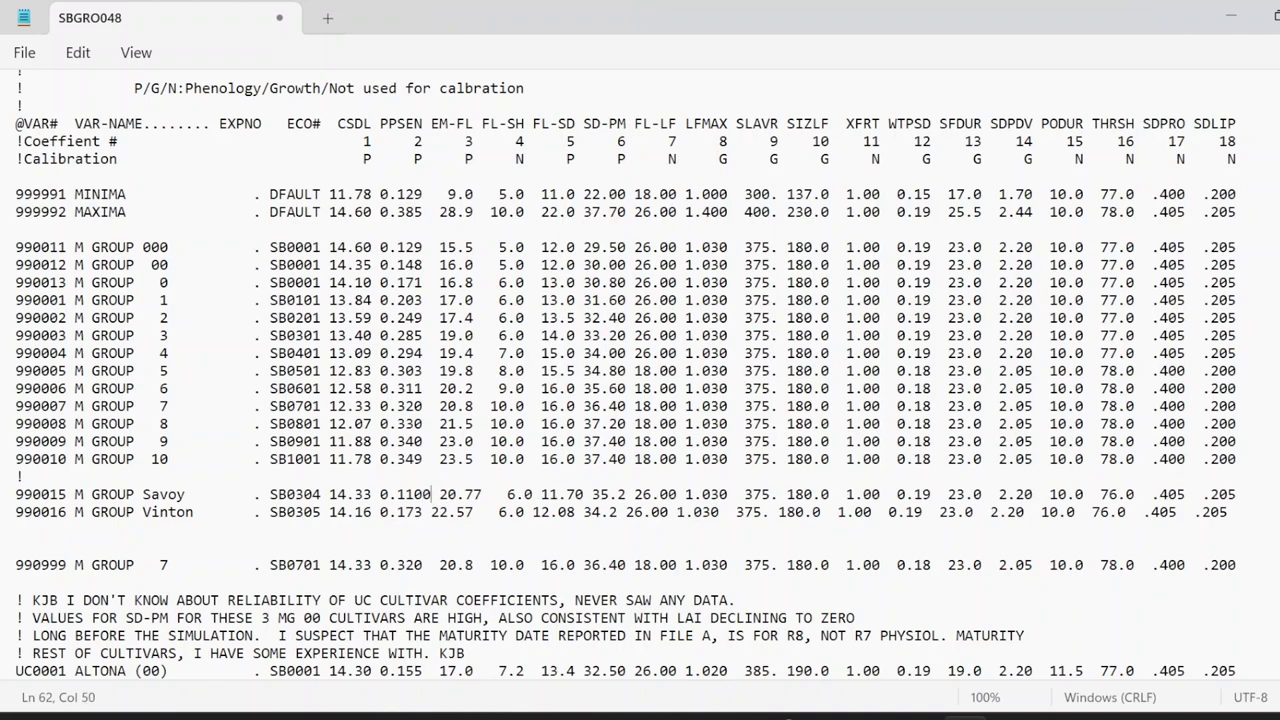
double_click(478, 494)
left_click(437, 494)
key("BackSpace")
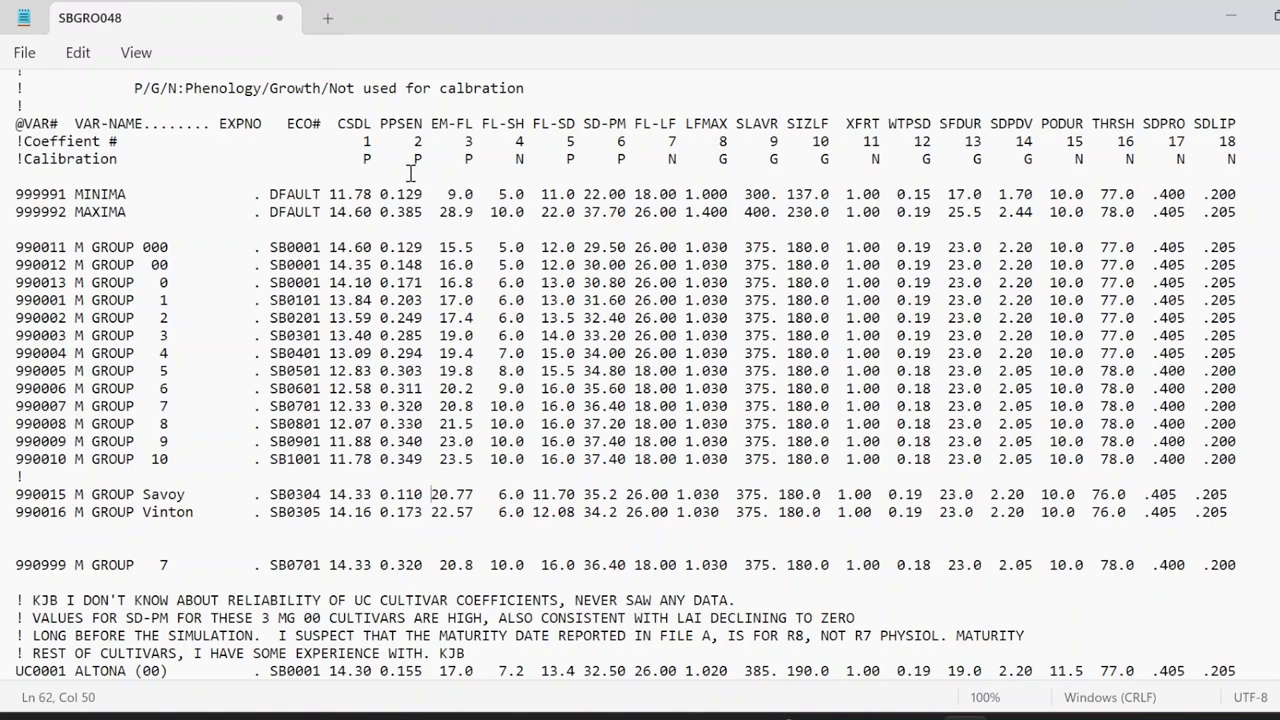
Step: Save the edited soybean cultivar file and close it to return to DSSAT
left_click_drag(355, 157, 521, 160)
left_click_drag(1247, 148, 388, 160)
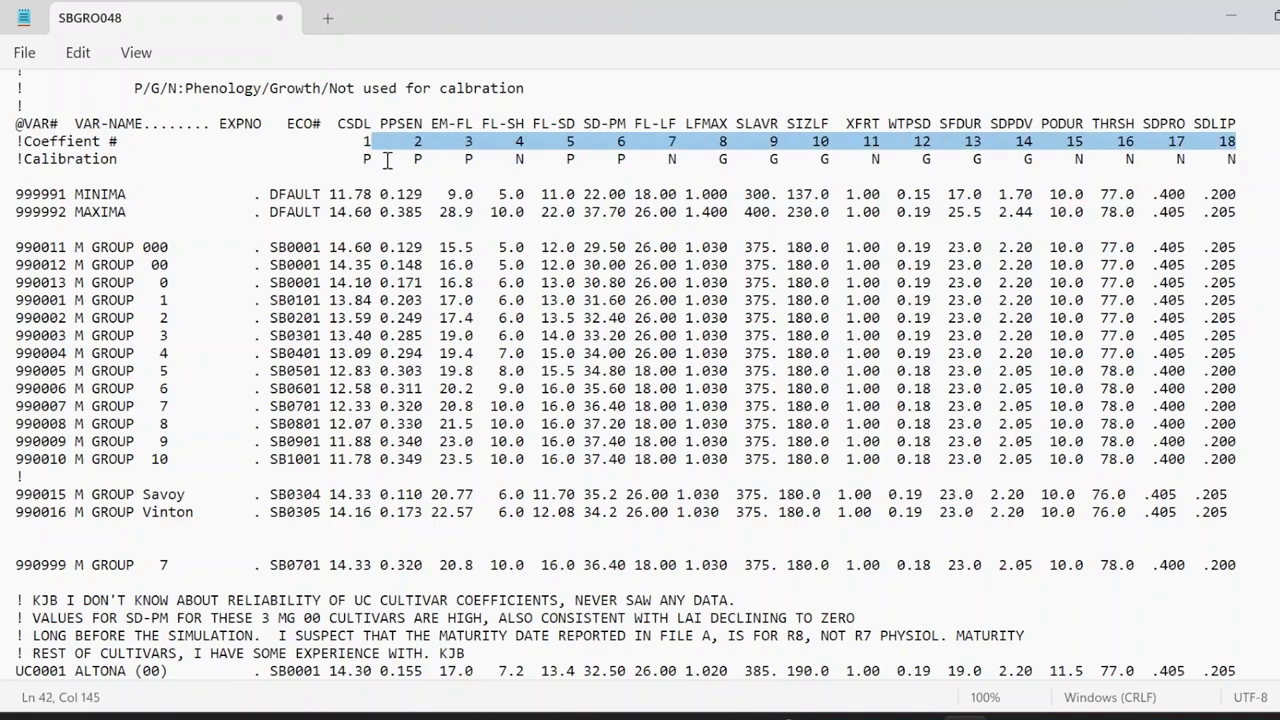
left_click(24, 52)
left_click(36, 197)
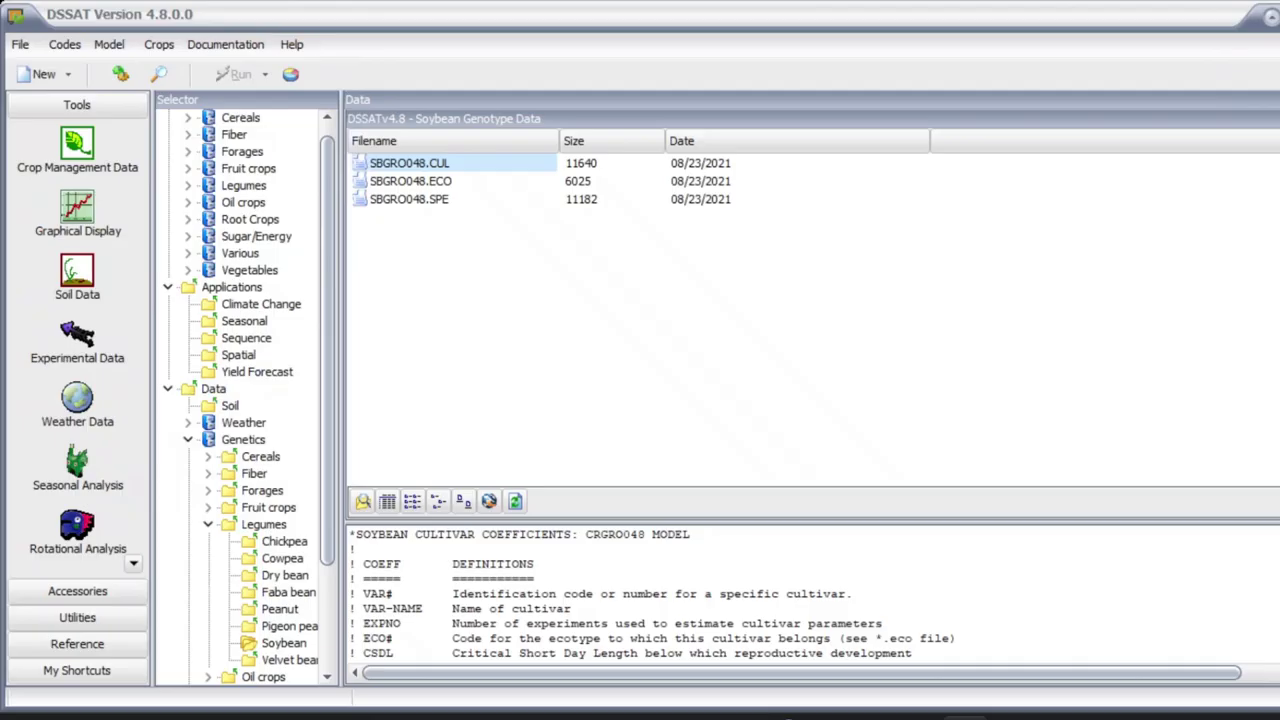
left_click(1278, 15)
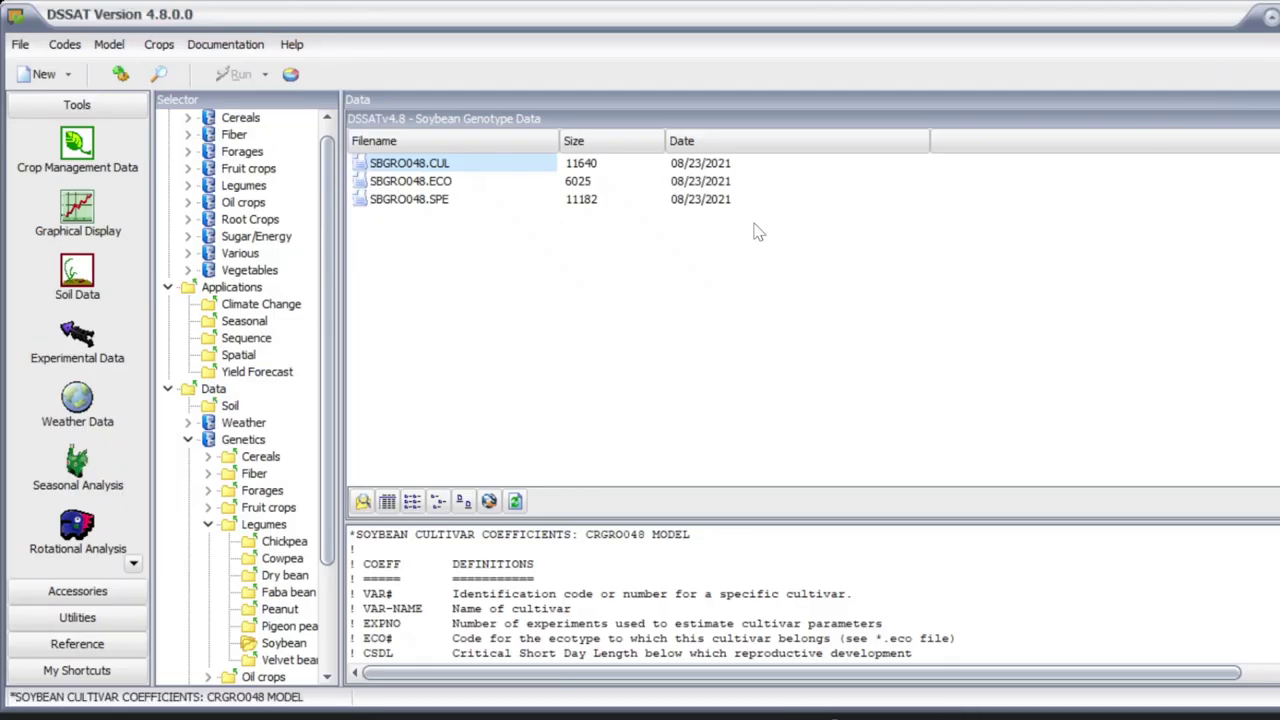
Step: Launch Windows Explorer from within DSSAT
left_click(20, 44)
mouse_move(76, 93)
left_click(220, 141)
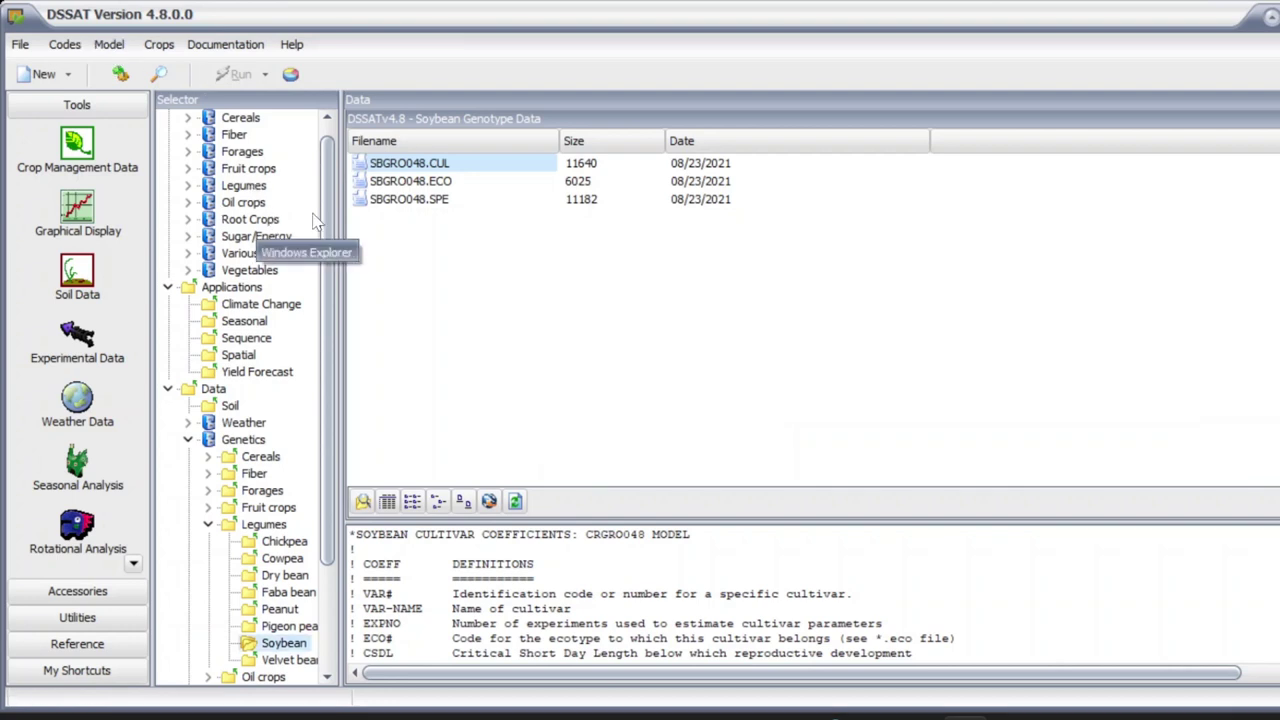
Step: Open the soybean experiment CLMO8501.SBX for editing in XBuild and refresh XBuild's internal database
scroll(330, 212, "up", 1)
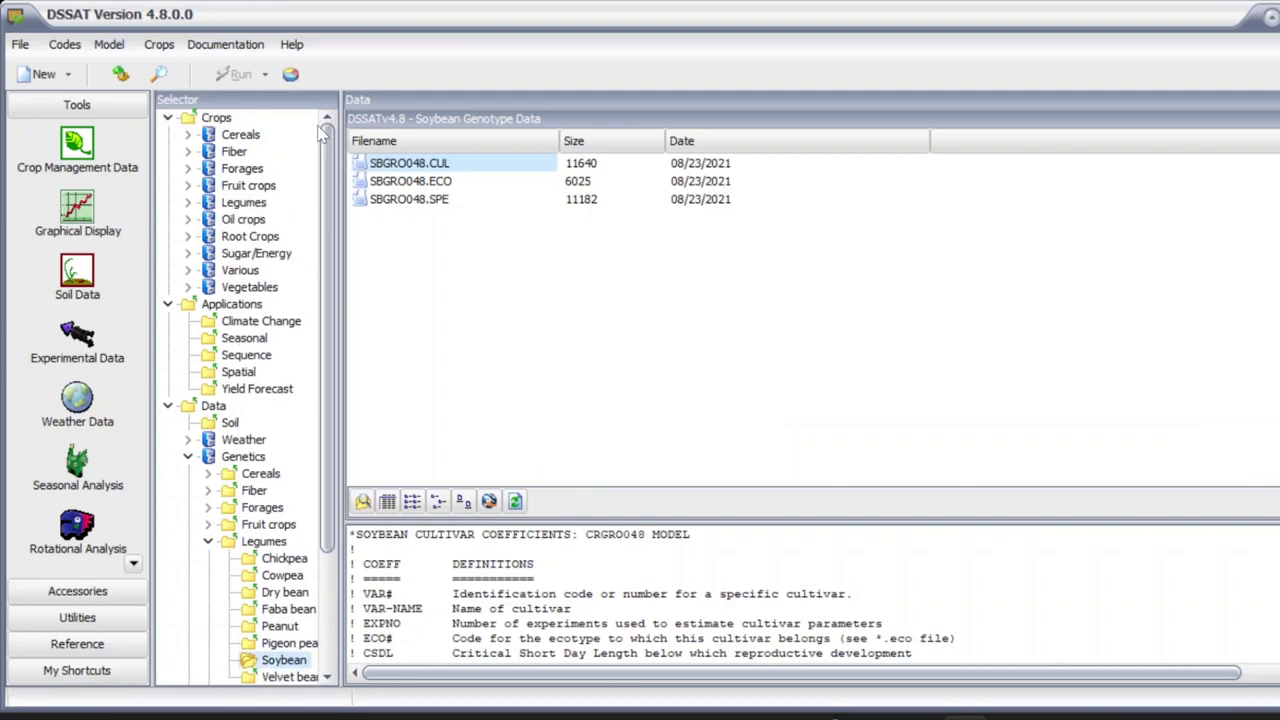
left_click(204, 207)
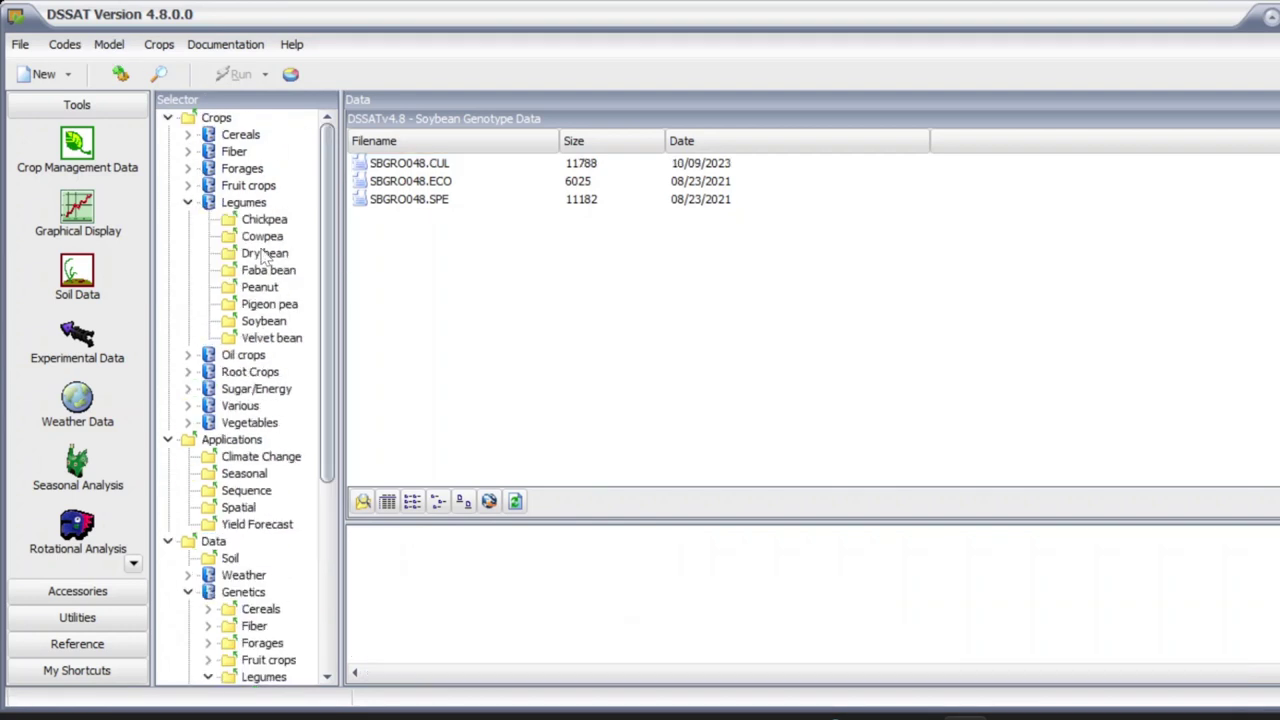
left_click(270, 321)
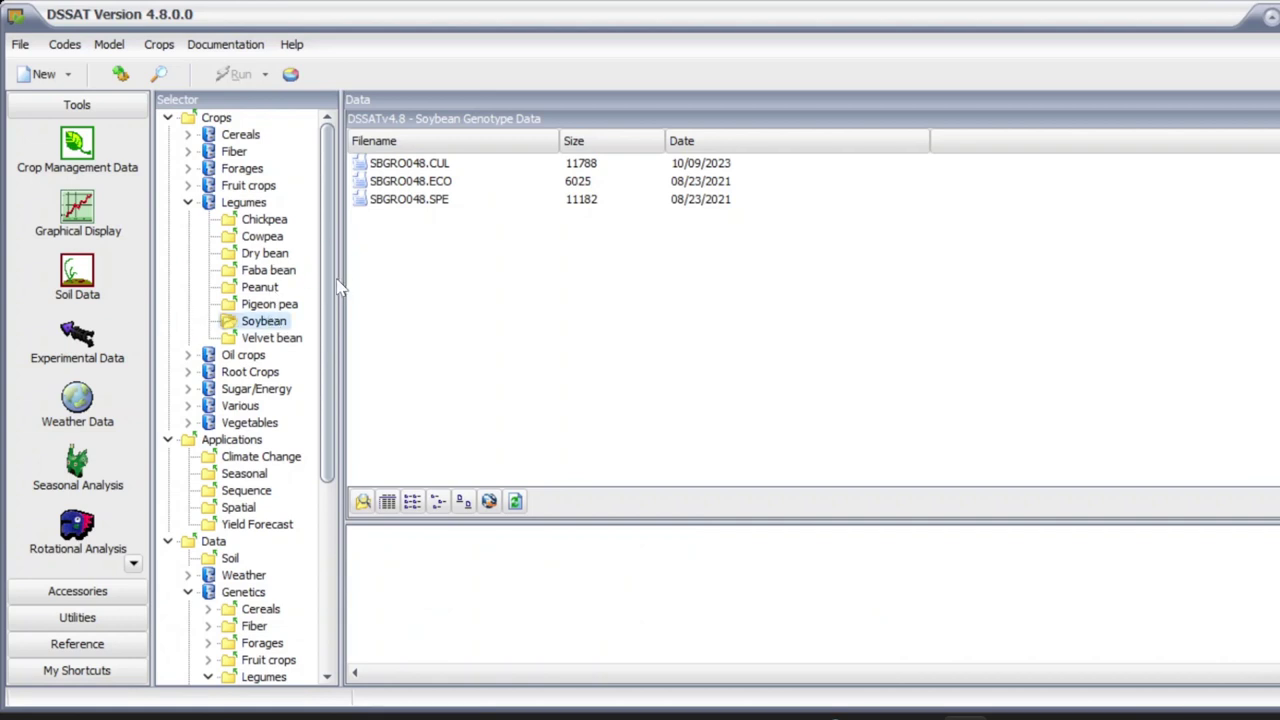
left_click(358, 171)
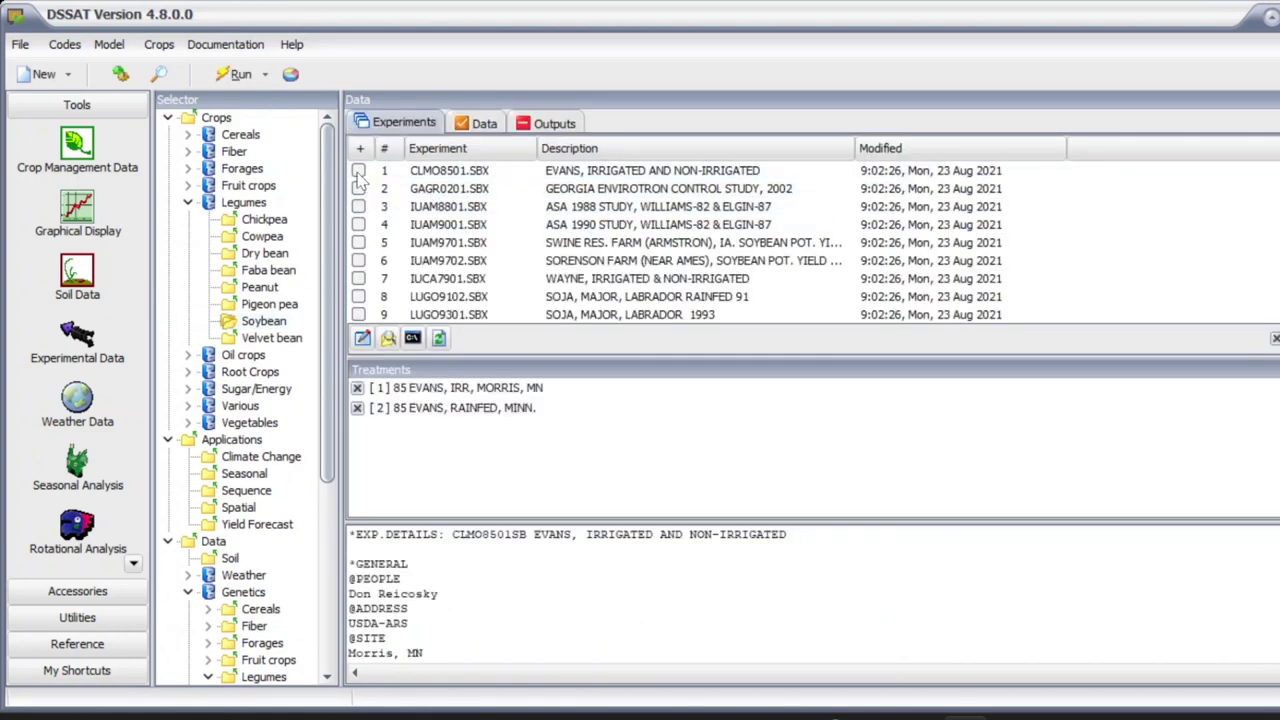
left_click(363, 340)
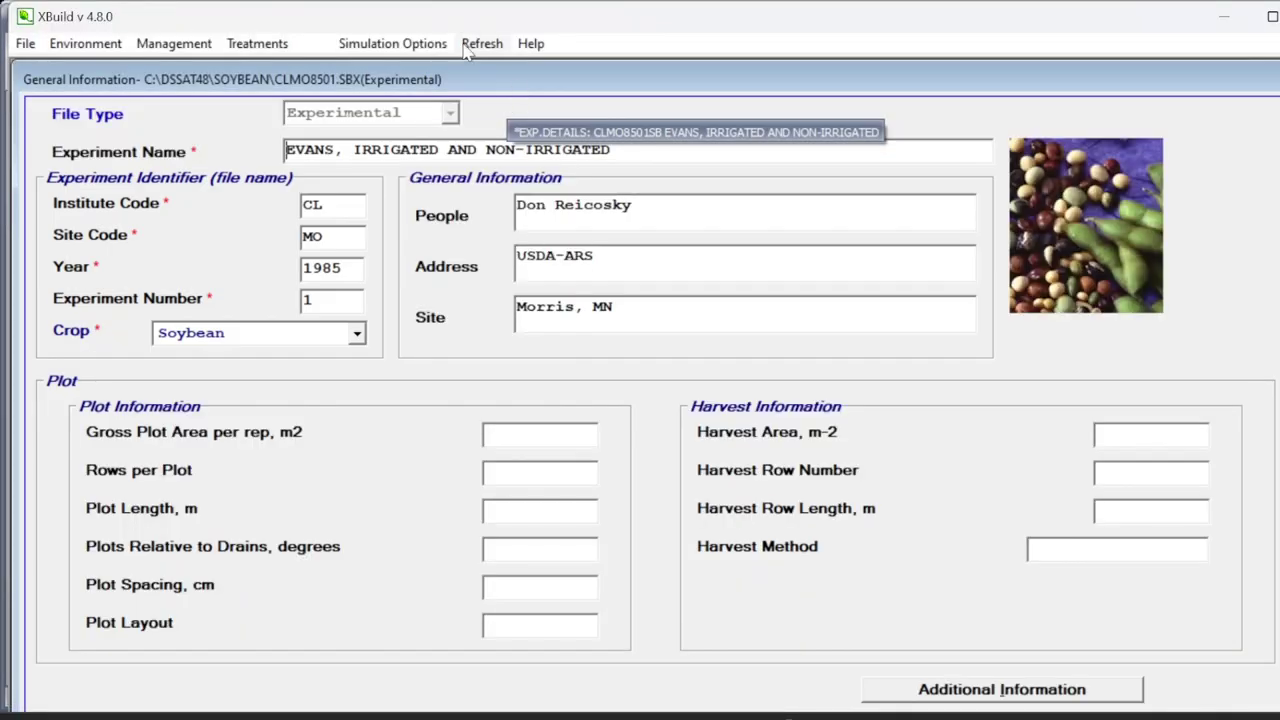
left_click(466, 46)
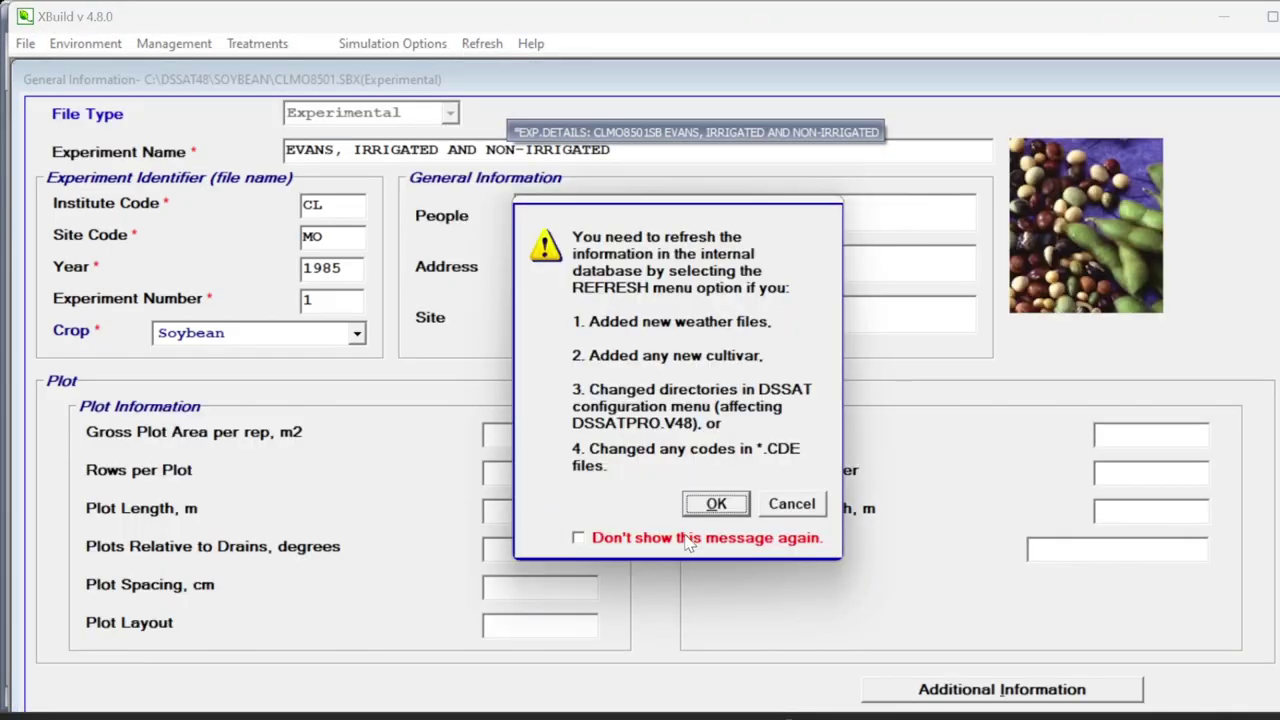
left_click(709, 510)
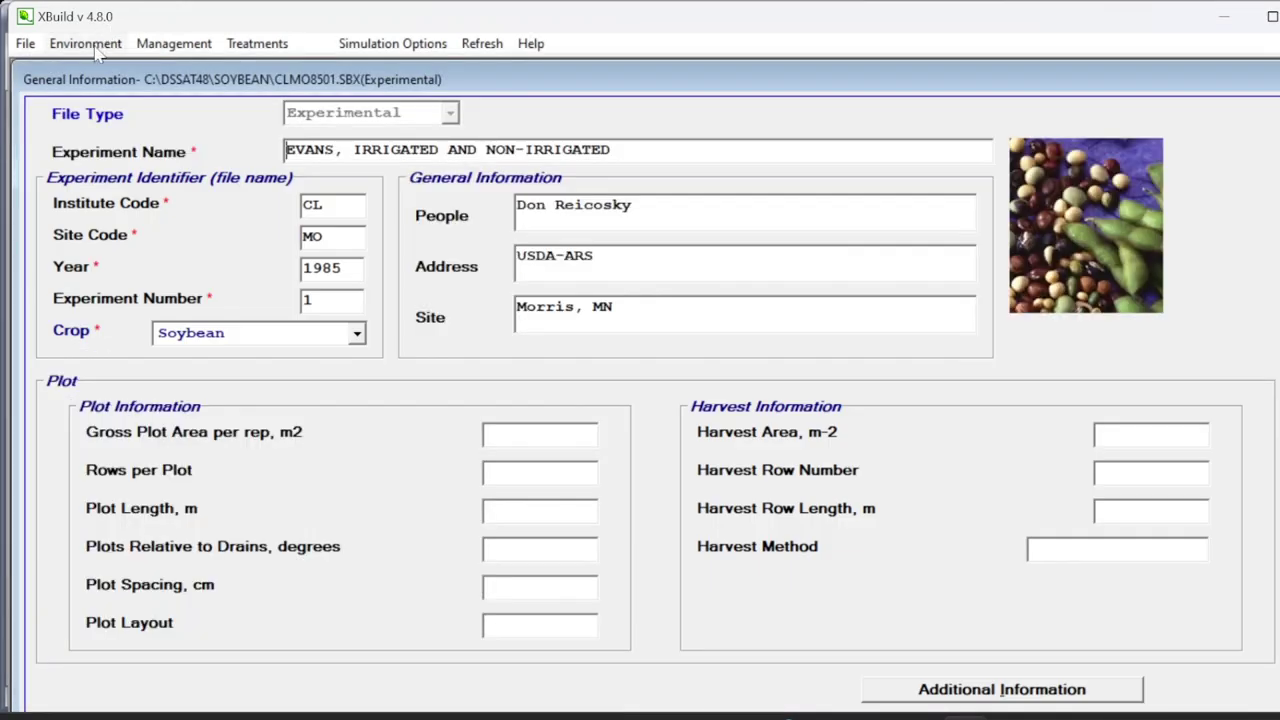
Step: Look through the cultivars available for the experiment, leave the cultivar choice unchanged, and close XBuild without saving
left_click(174, 43)
left_click(183, 70)
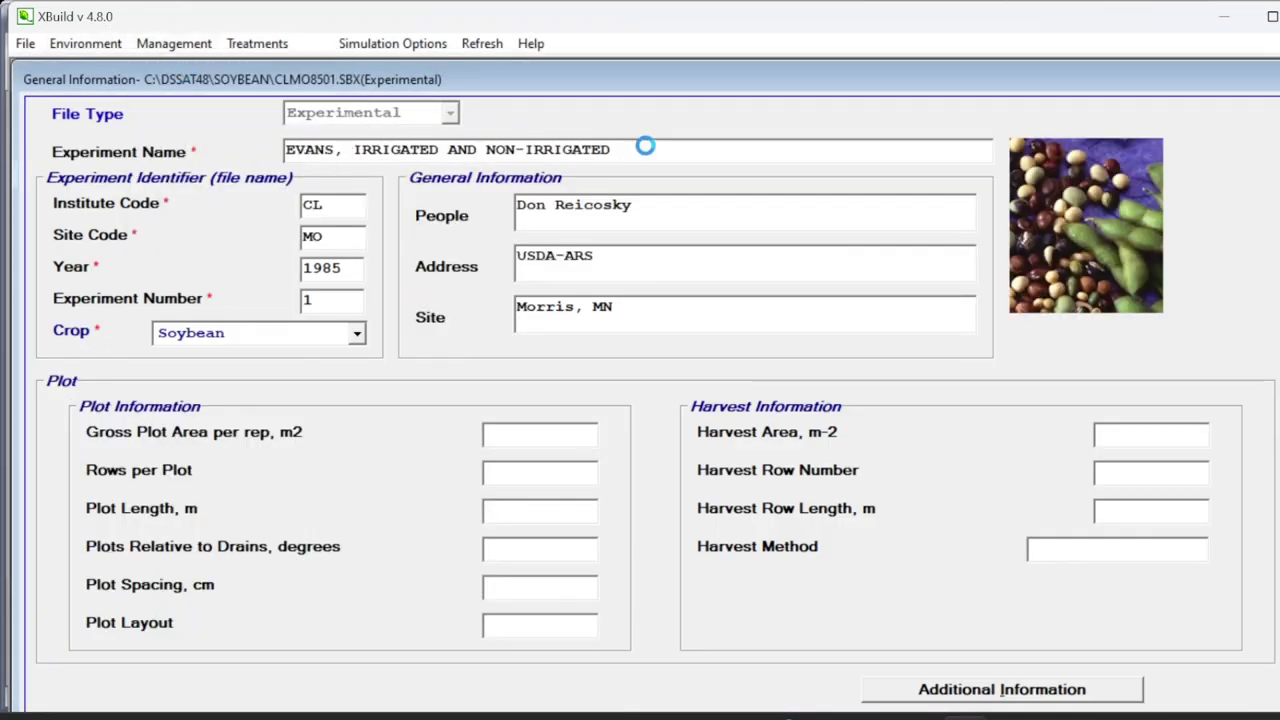
left_click(985, 152)
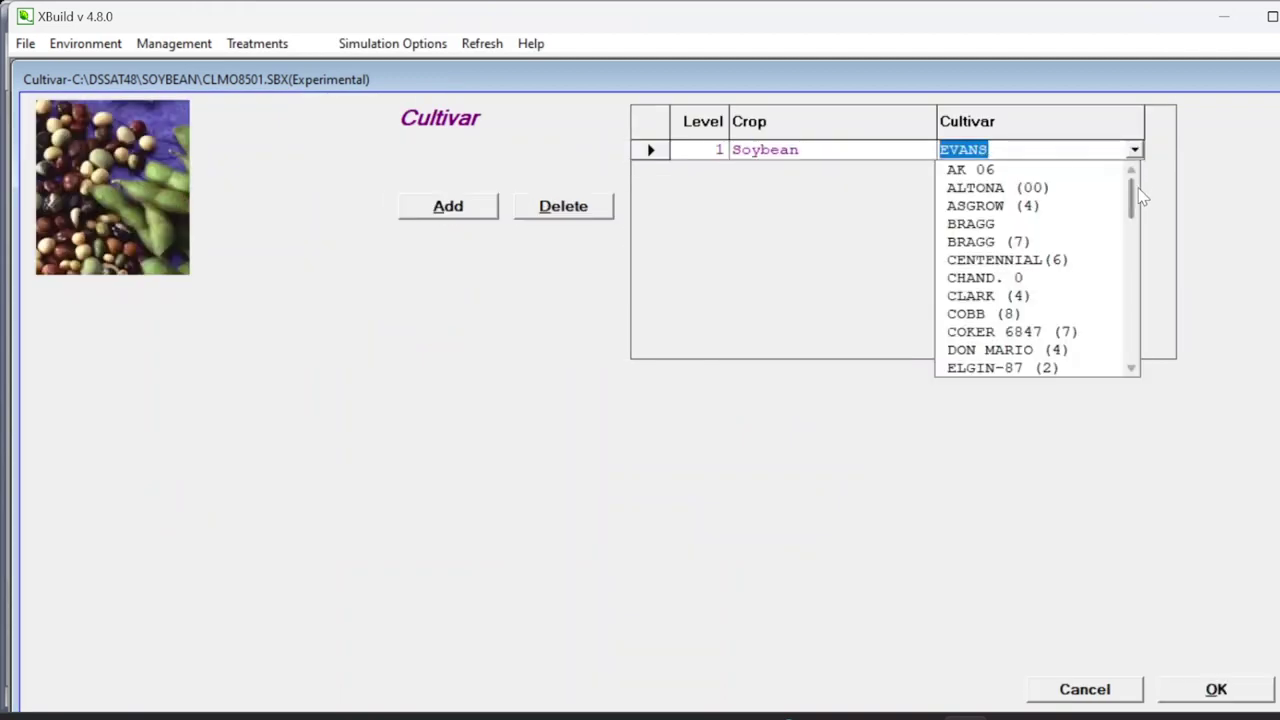
left_click_drag(1143, 197, 1139, 290)
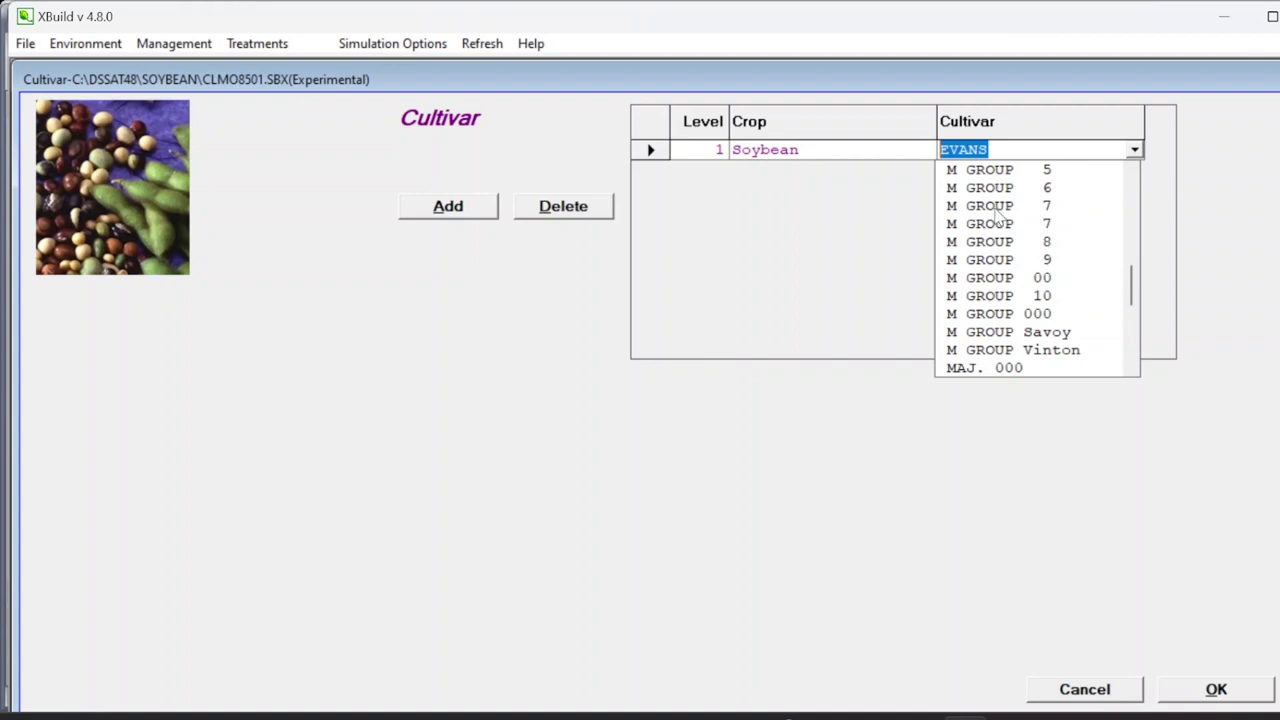
scroll(1030, 300, "down", 5)
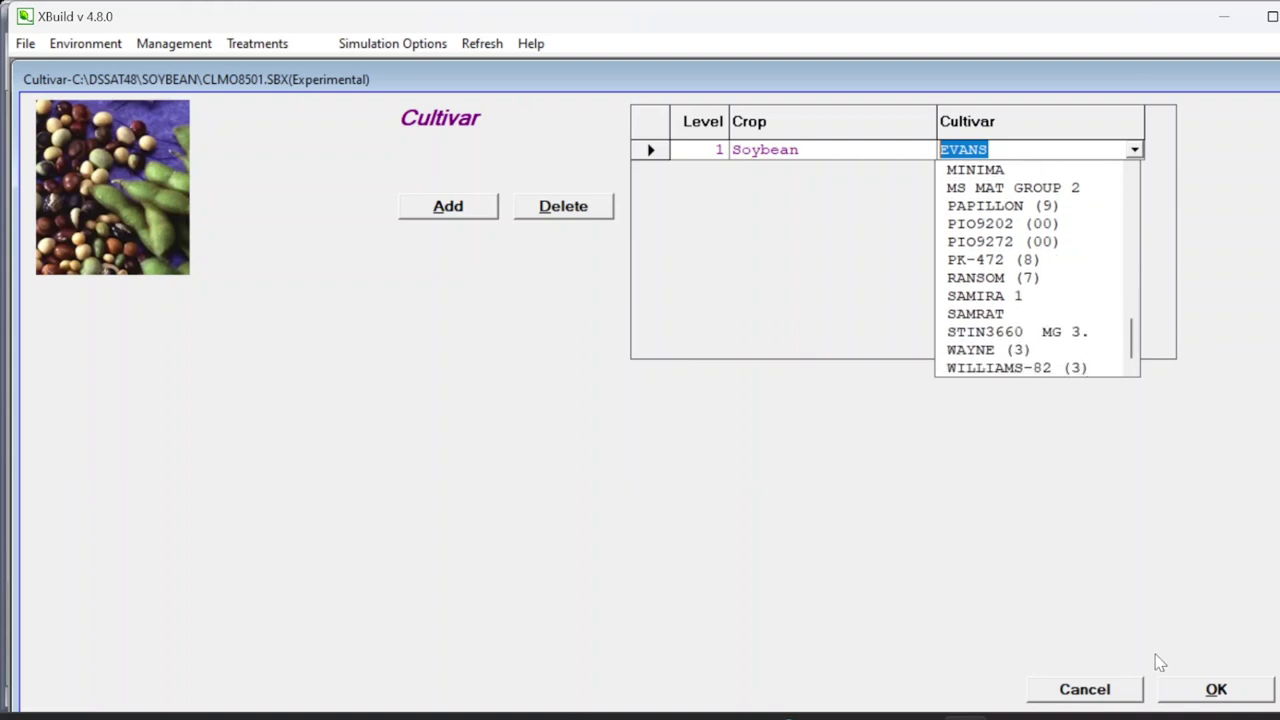
left_click(1137, 689)
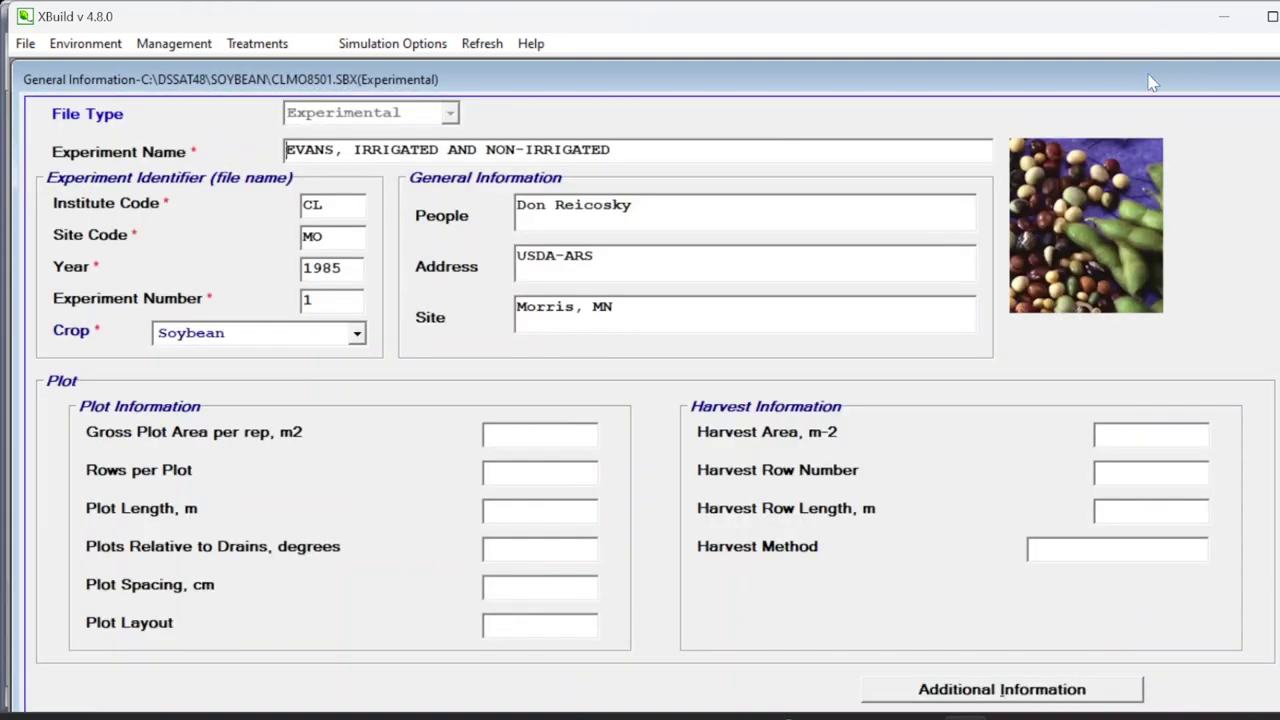
key("alt+F4")
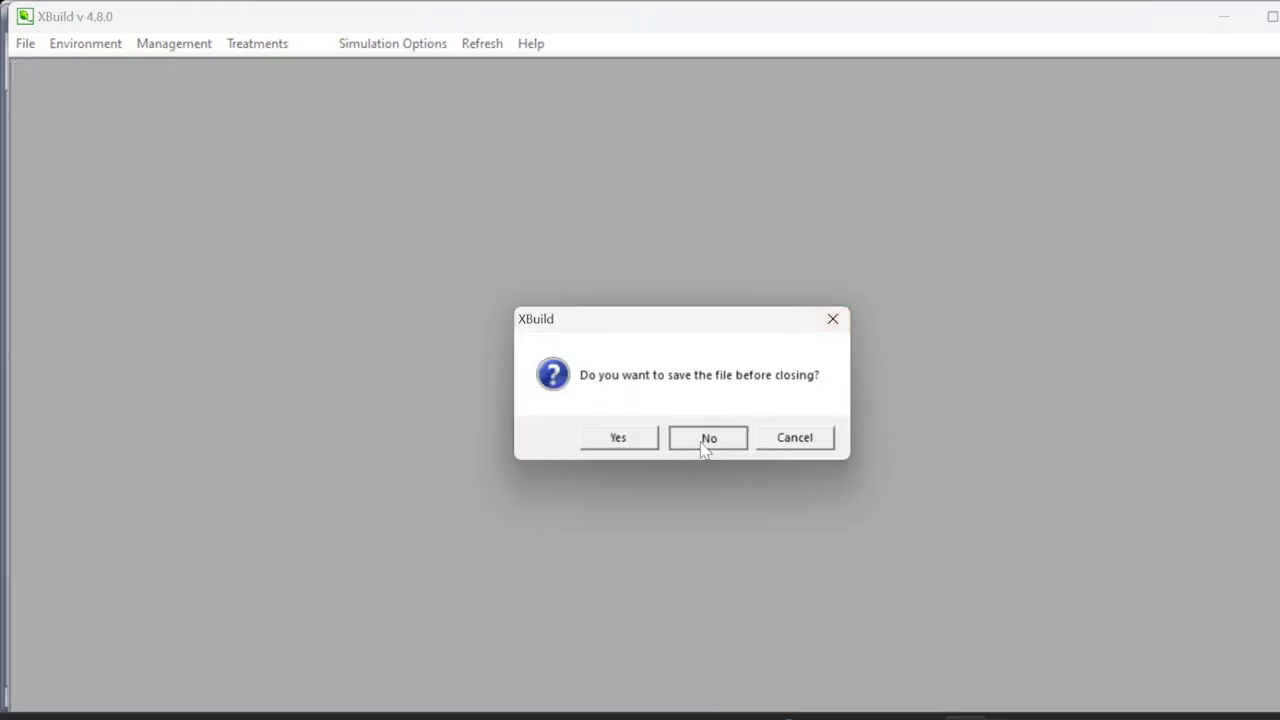
left_click(708, 439)
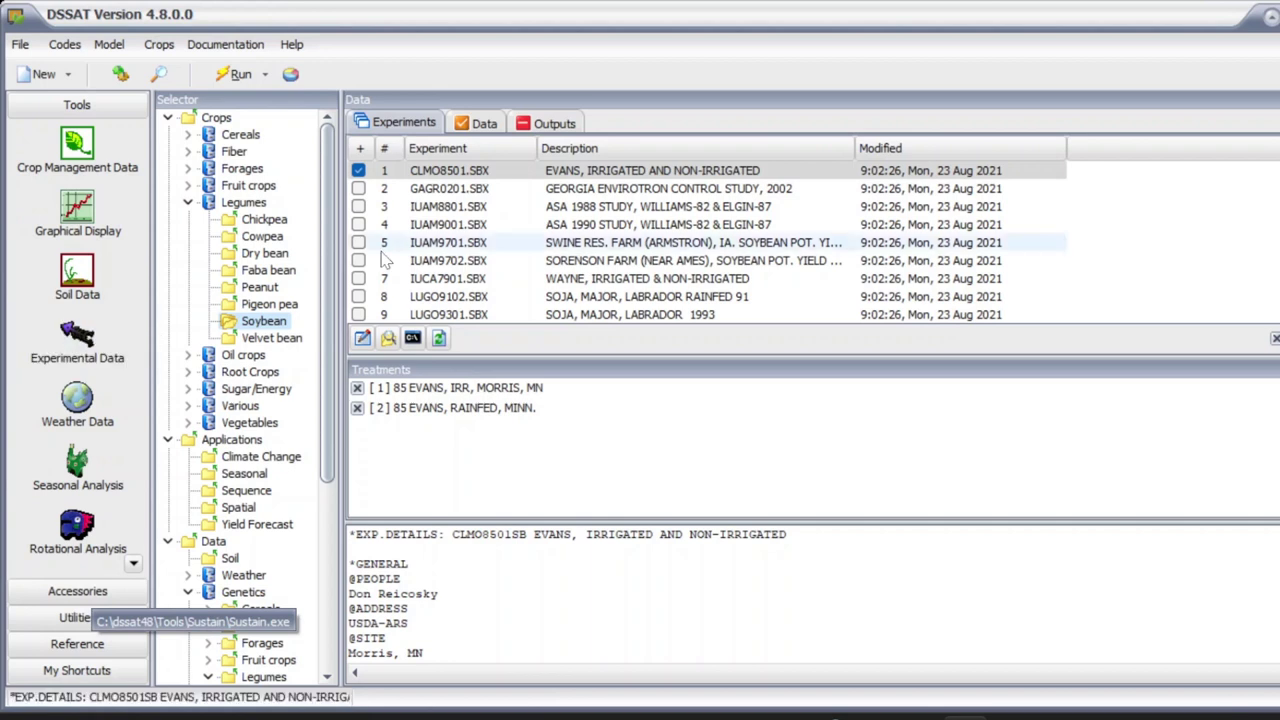
Step: Launch the Sensitivity Analysis accessory, dismiss the antivirus scan messages, and bring its window to the front
left_click(116, 596)
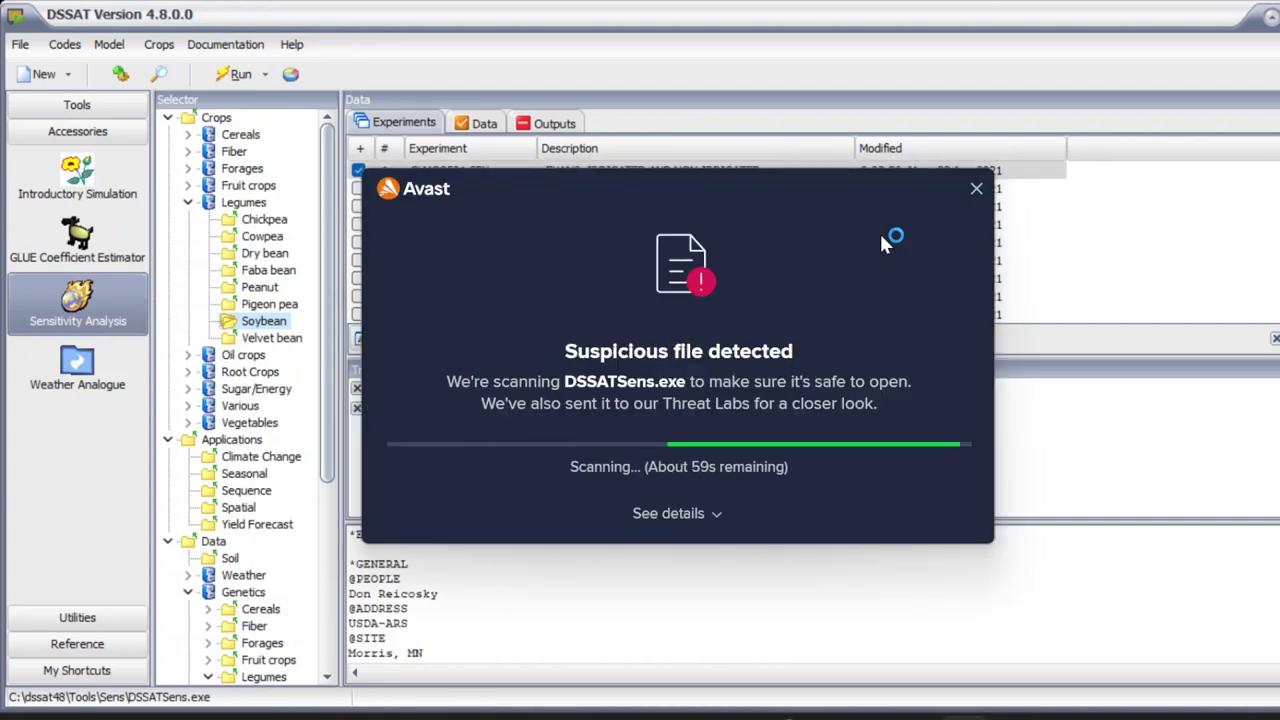
left_click(976, 188)
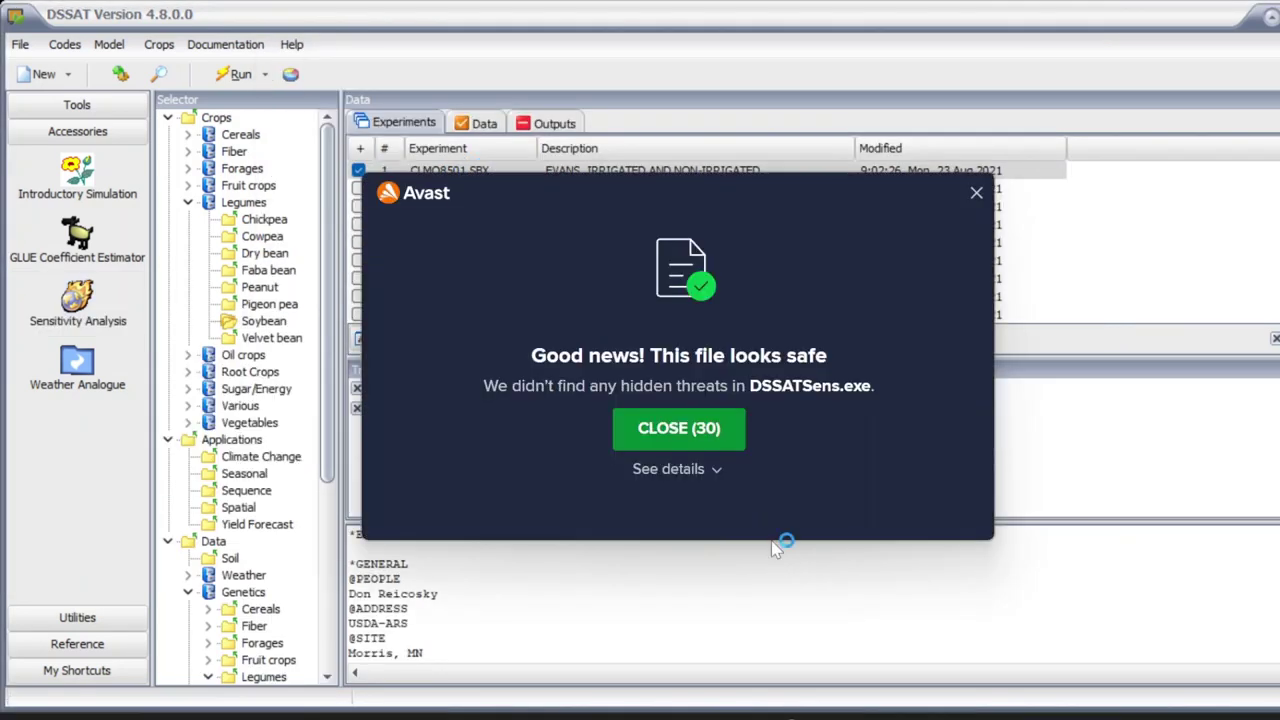
left_click(976, 192)
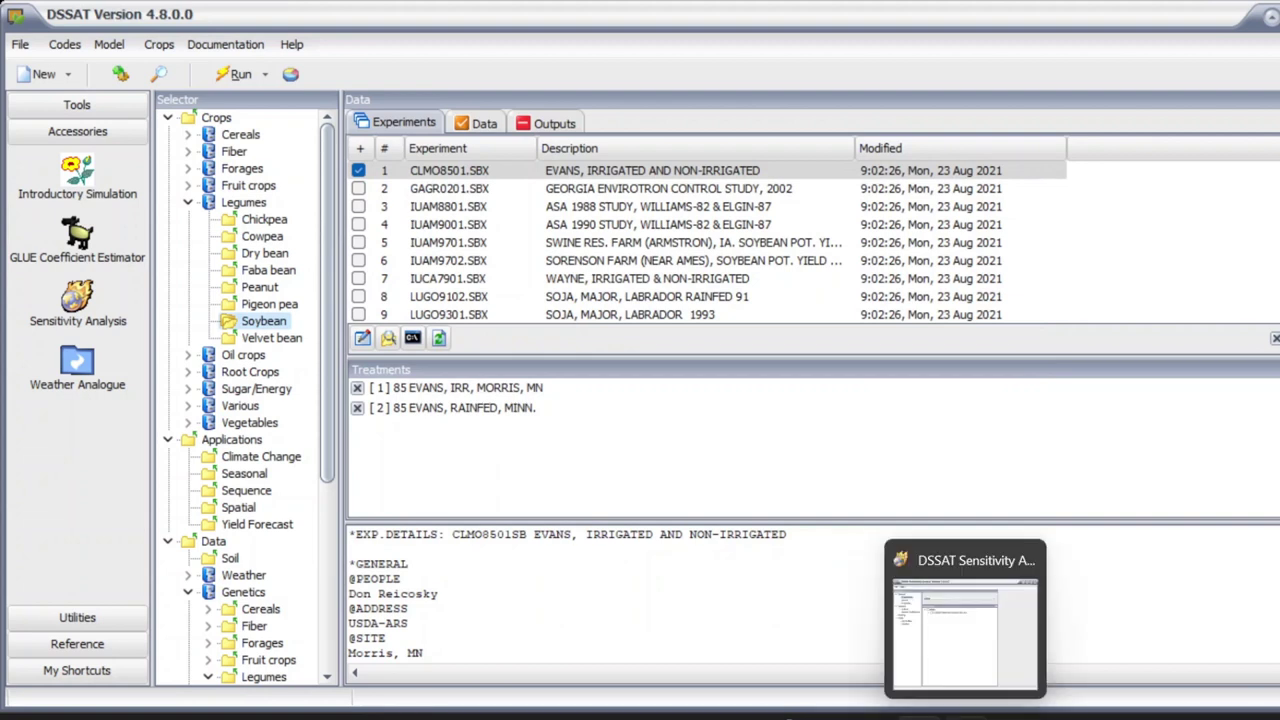
left_click(967, 715)
Step: Choose Soybean as the crop for the sensitivity analysis and look over its experiments
left_click(566, 150)
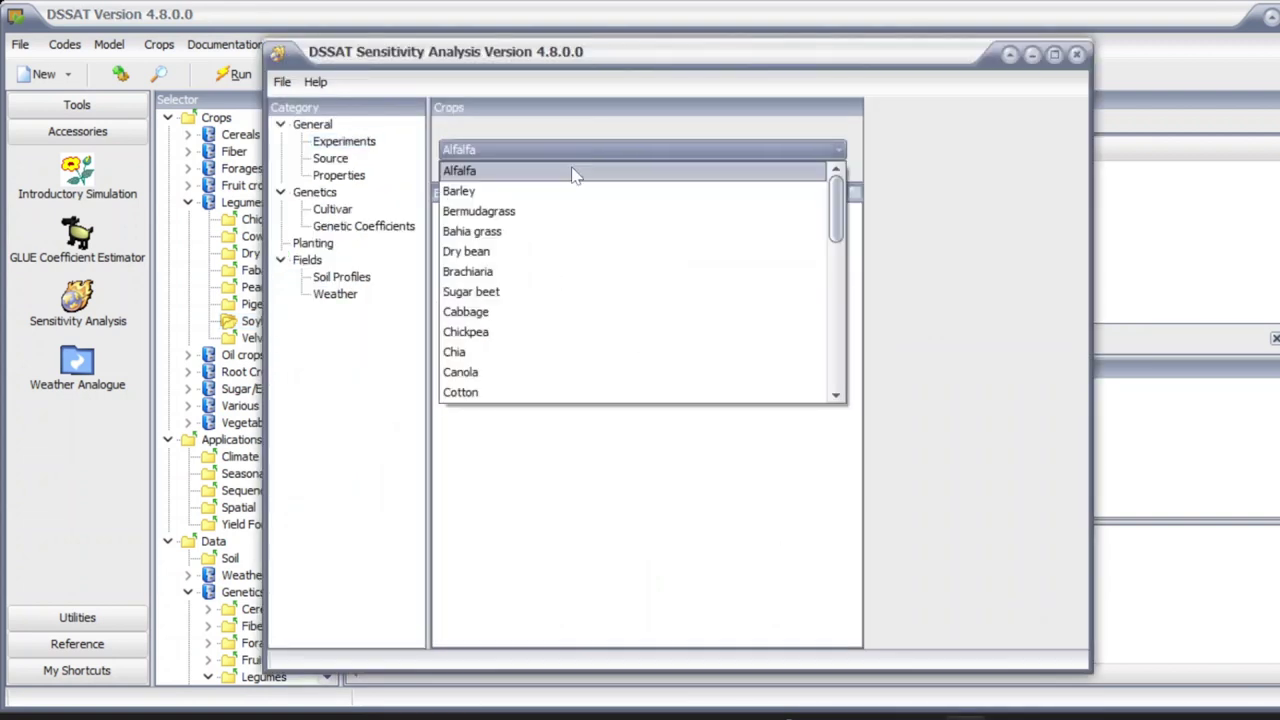
scroll(568, 354, "down", 1)
scroll(570, 352, "down", 8)
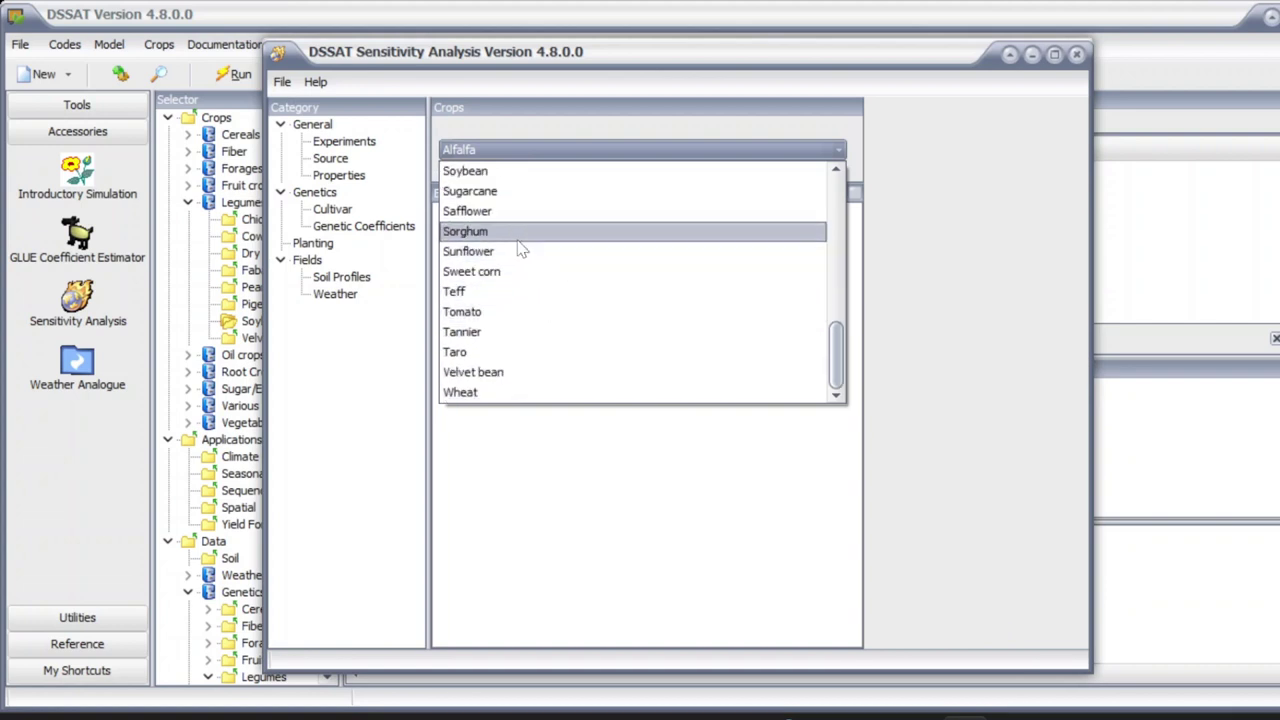
left_click(505, 171)
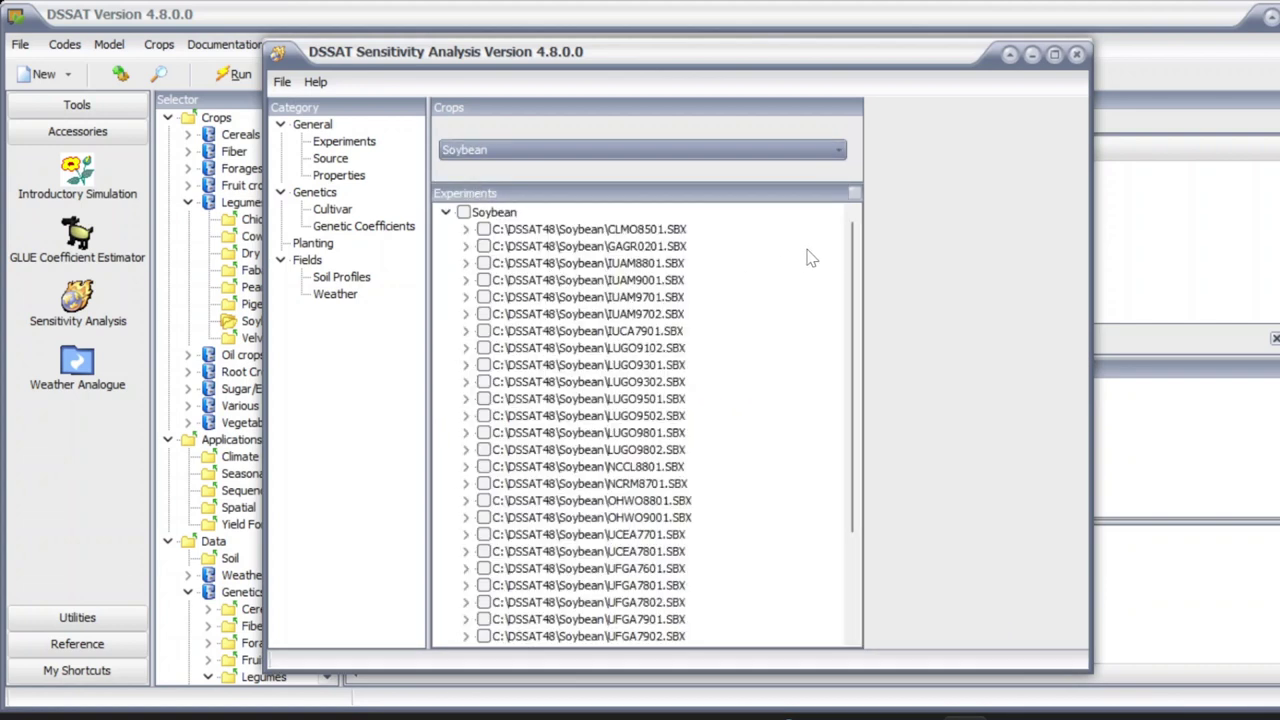
scroll(850, 250, "down", 3)
scroll(850, 240, "up", 3)
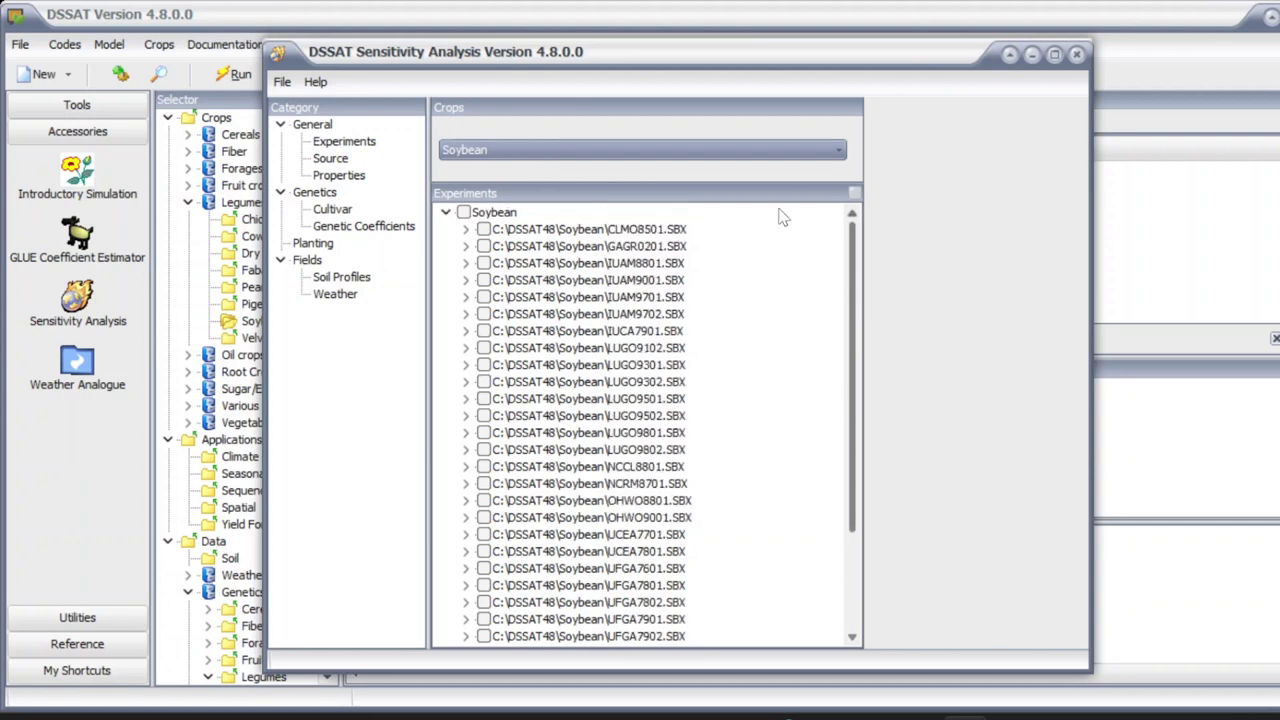
Step: Look through the analysis categories, including Cultivar, Genetic Coefficients, Properties and Source, and return to the experiments
left_click(325, 145)
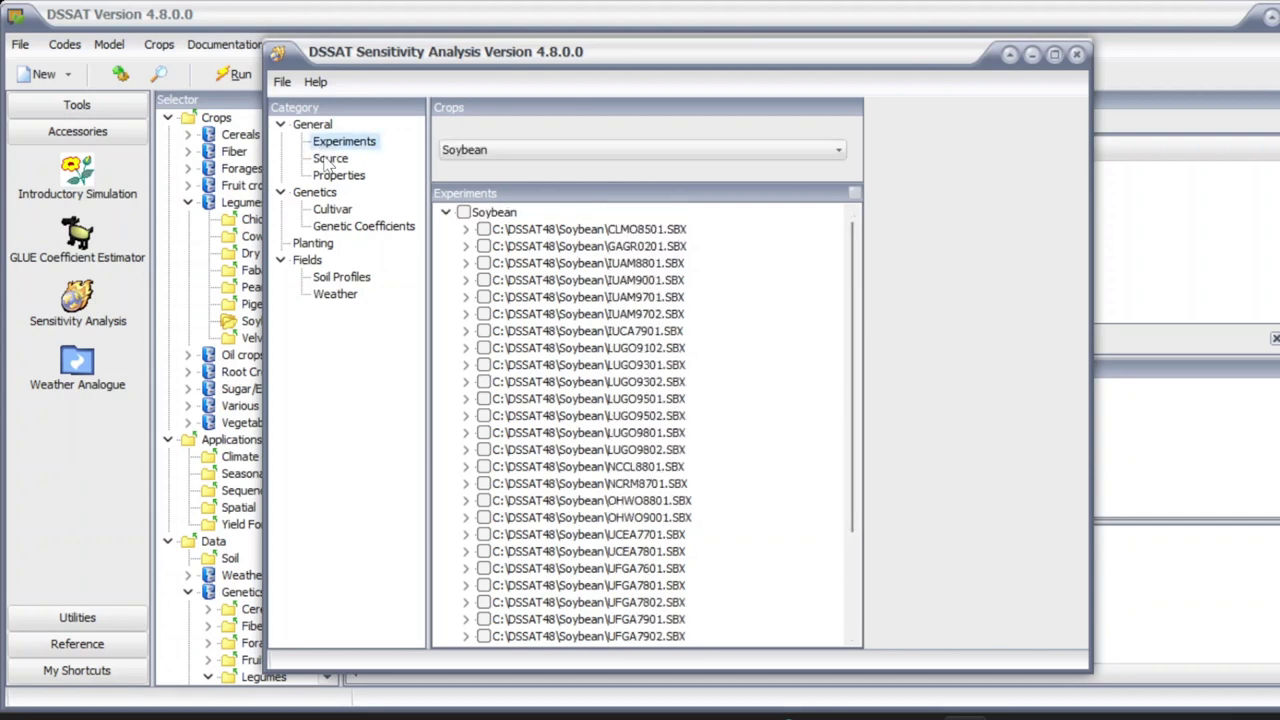
left_click(326, 196)
left_click(333, 210)
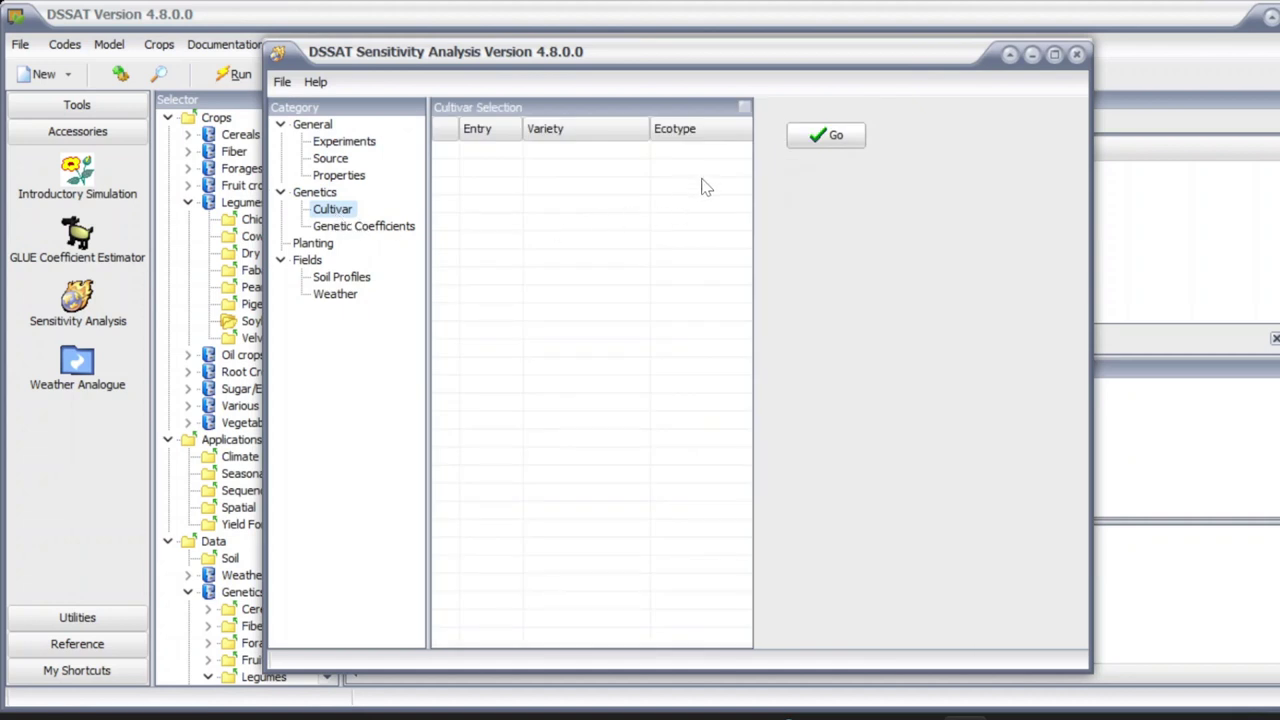
left_click(383, 228)
left_click(340, 209)
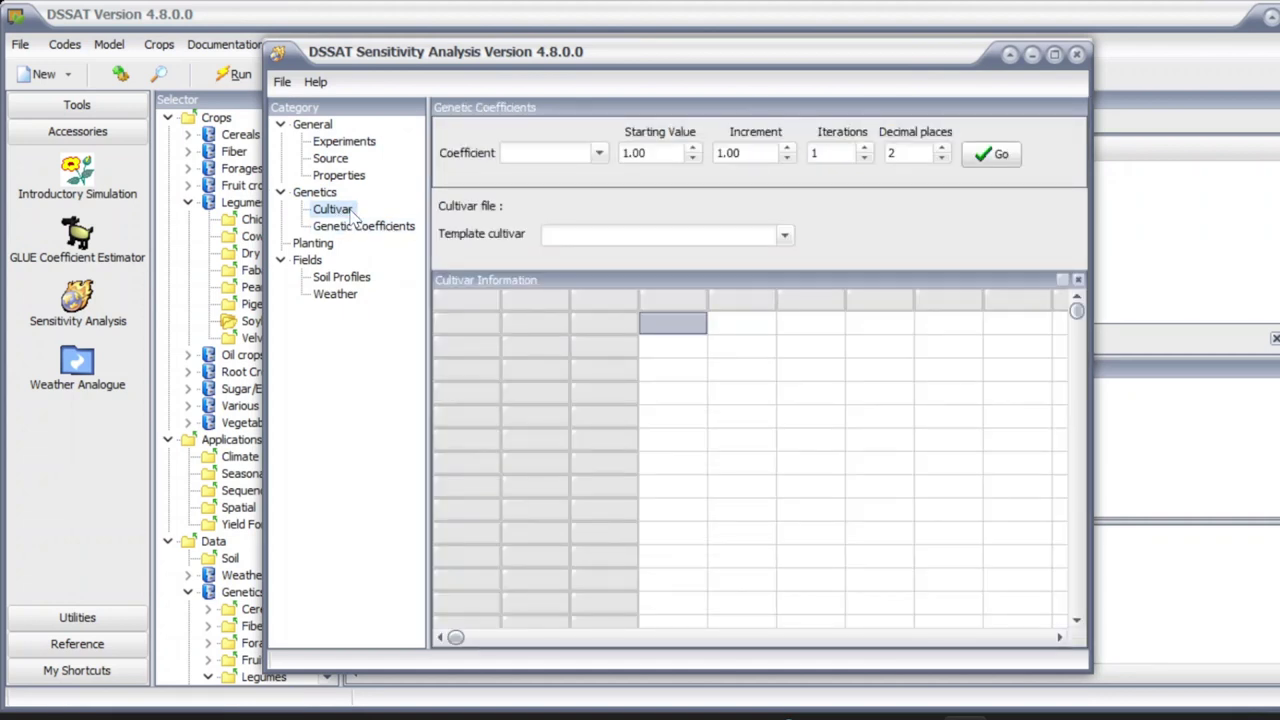
left_click(345, 175)
left_click(345, 158)
left_click(350, 141)
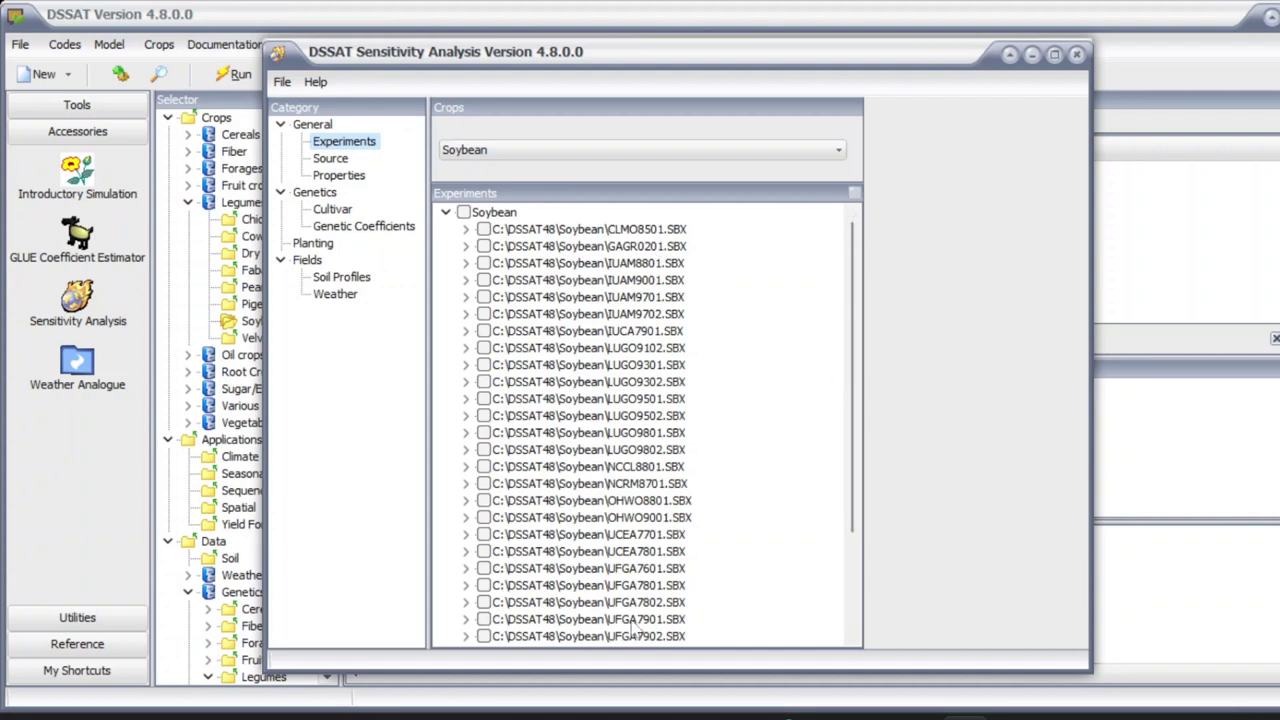
Step: Select the 79 IRRIG. BRAGG treatment of UFGA7901.SBX and review the experiment's properties and source
left_click(465, 620)
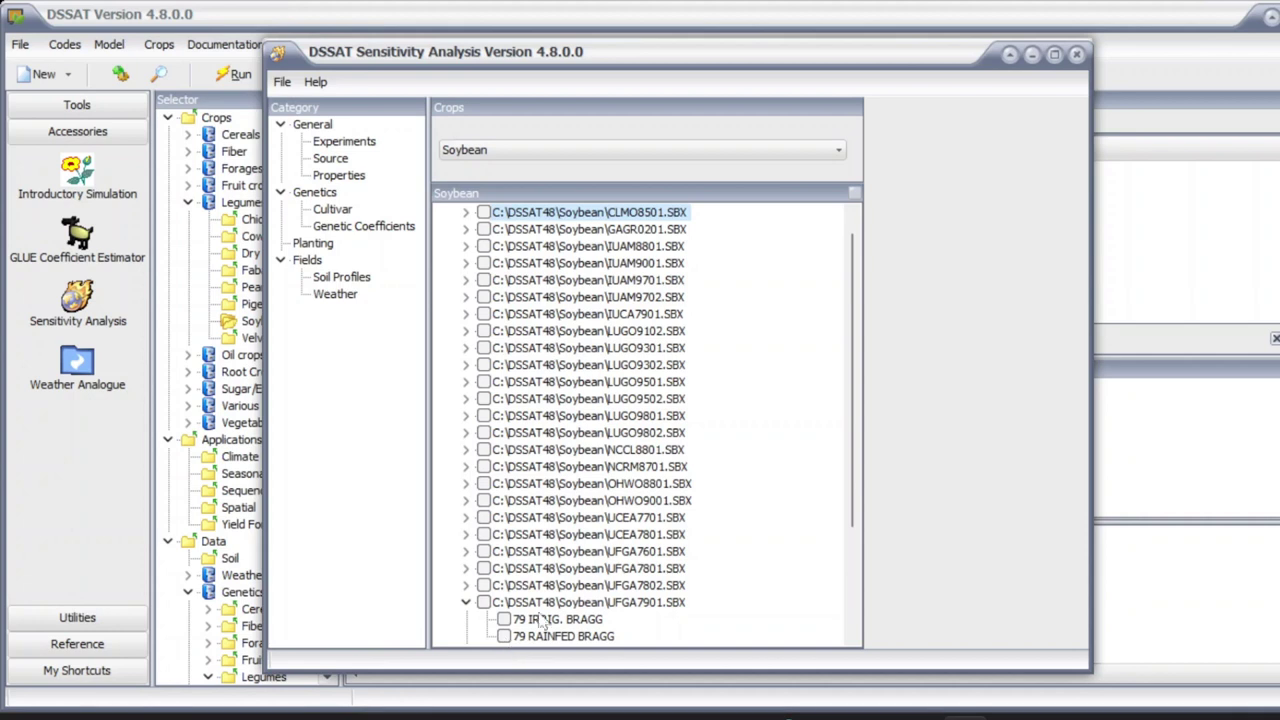
left_click(504, 620)
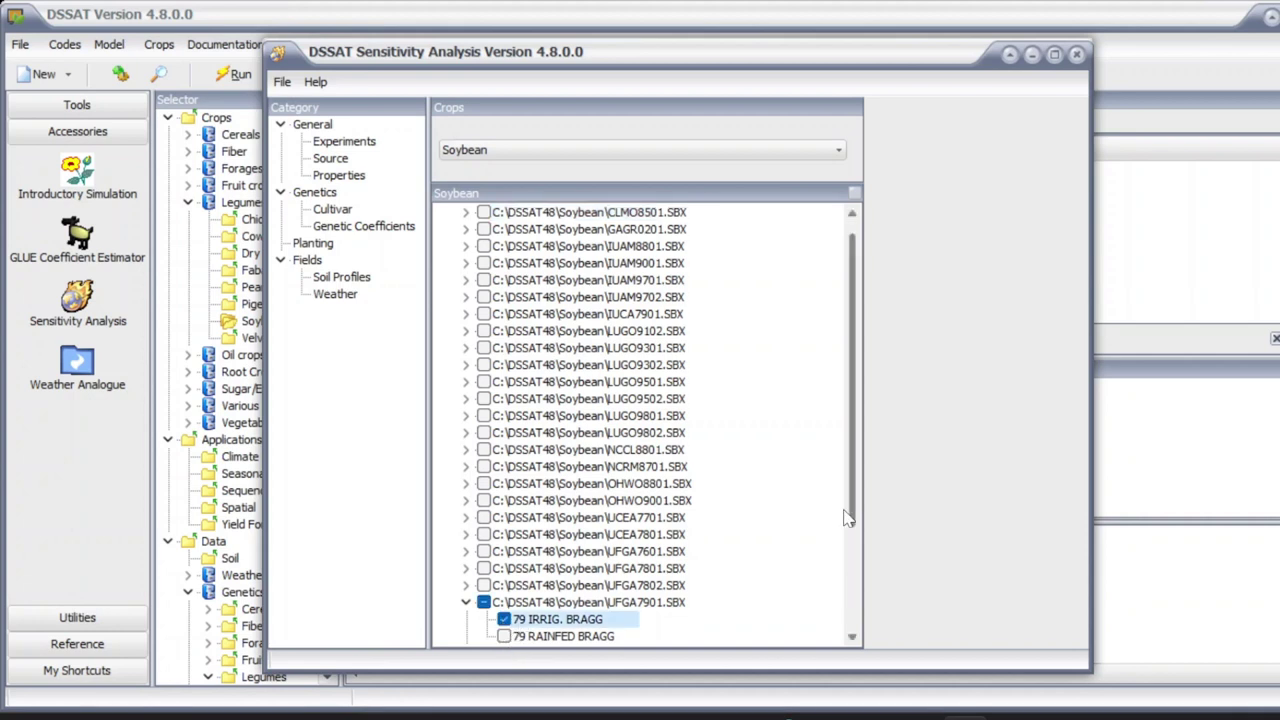
scroll(853, 515, "down", 1)
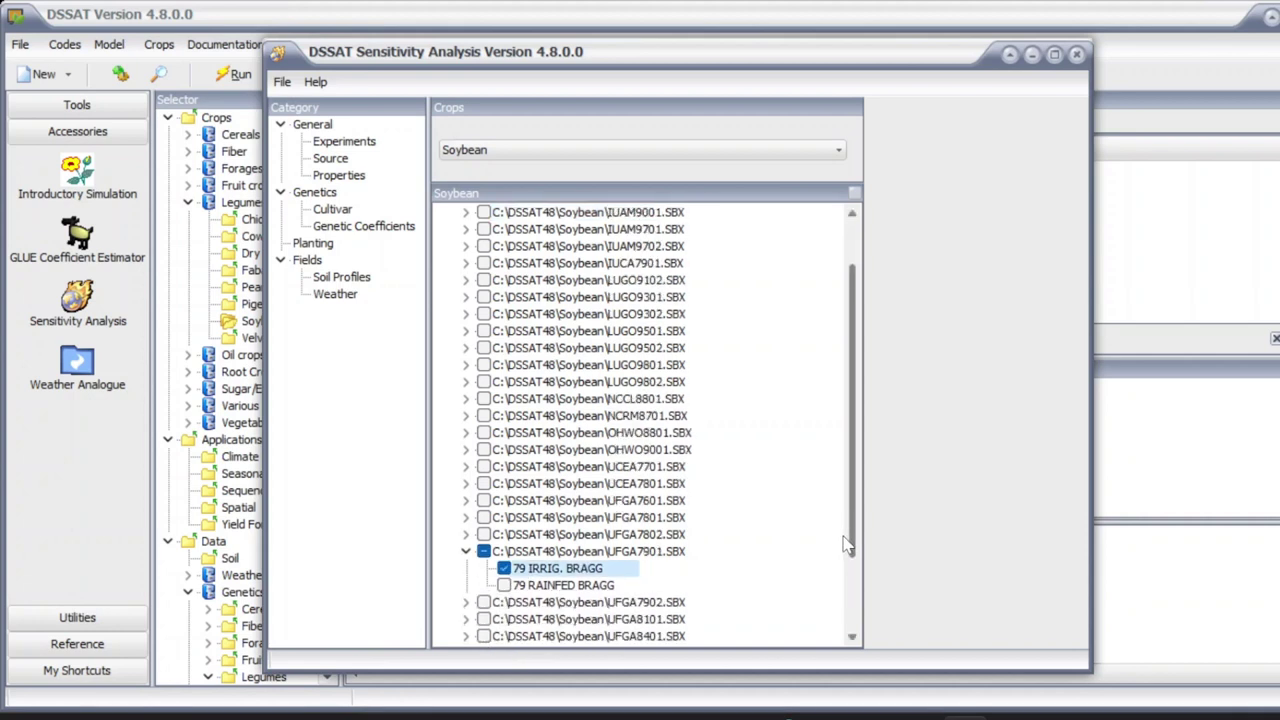
left_click(339, 175)
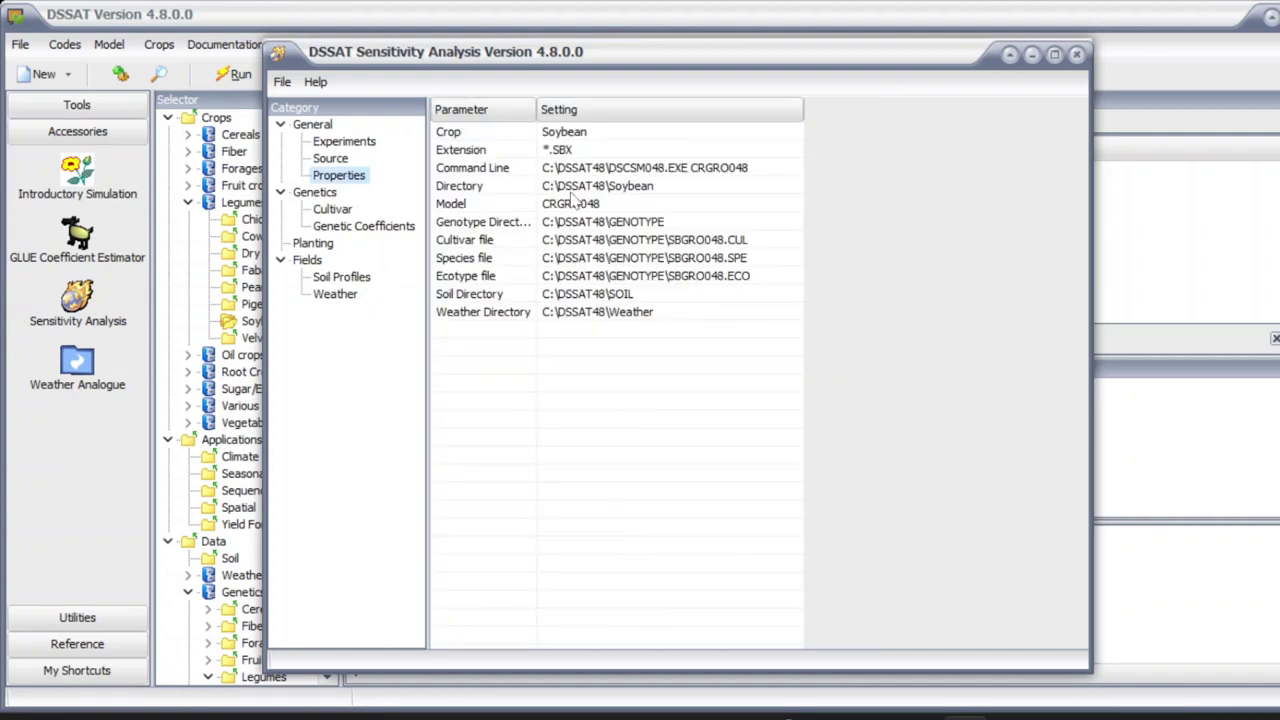
left_click(331, 159)
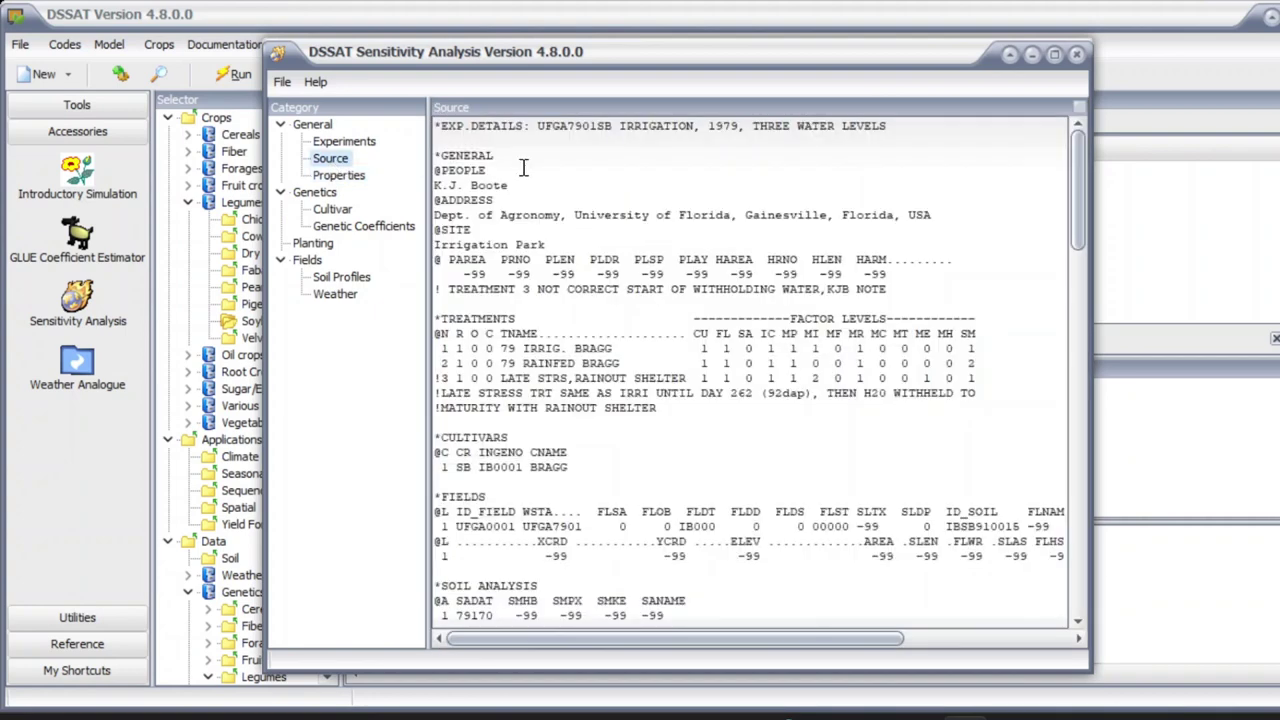
Step: Select cultivar entry 990999 for the analysis and display the genetic coefficients table
left_click(333, 209)
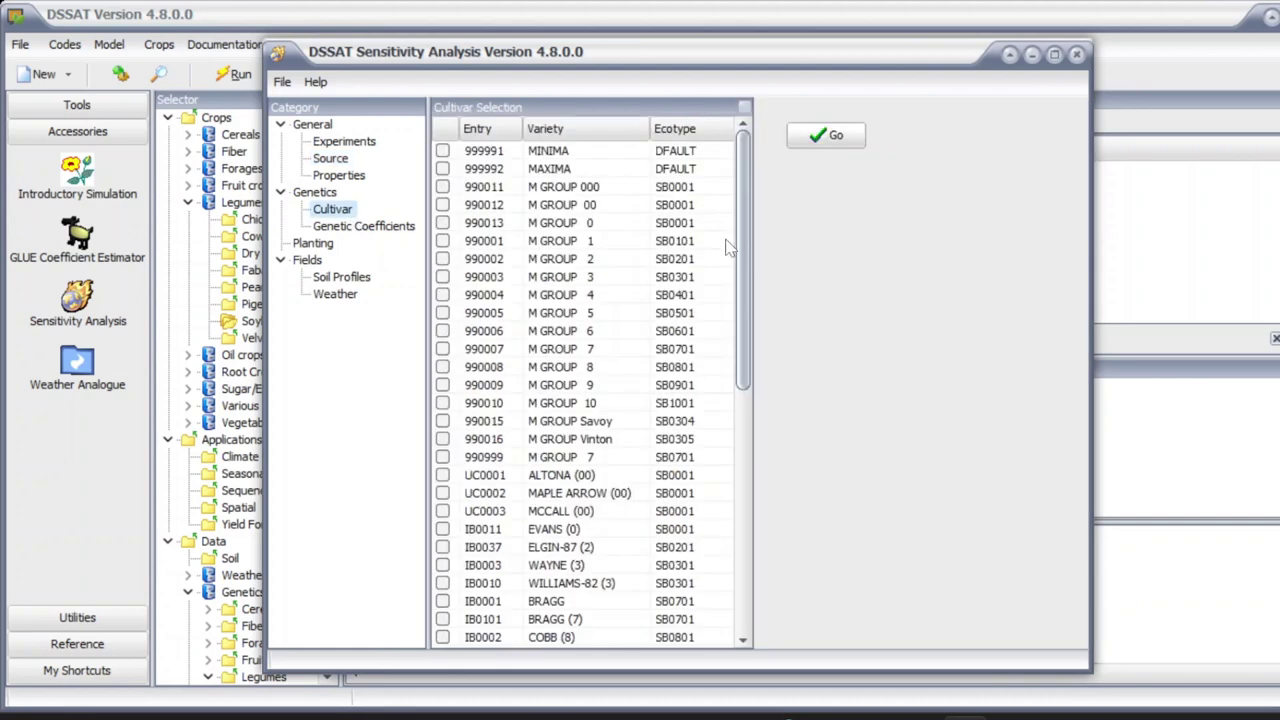
left_click_drag(740, 238, 740, 260)
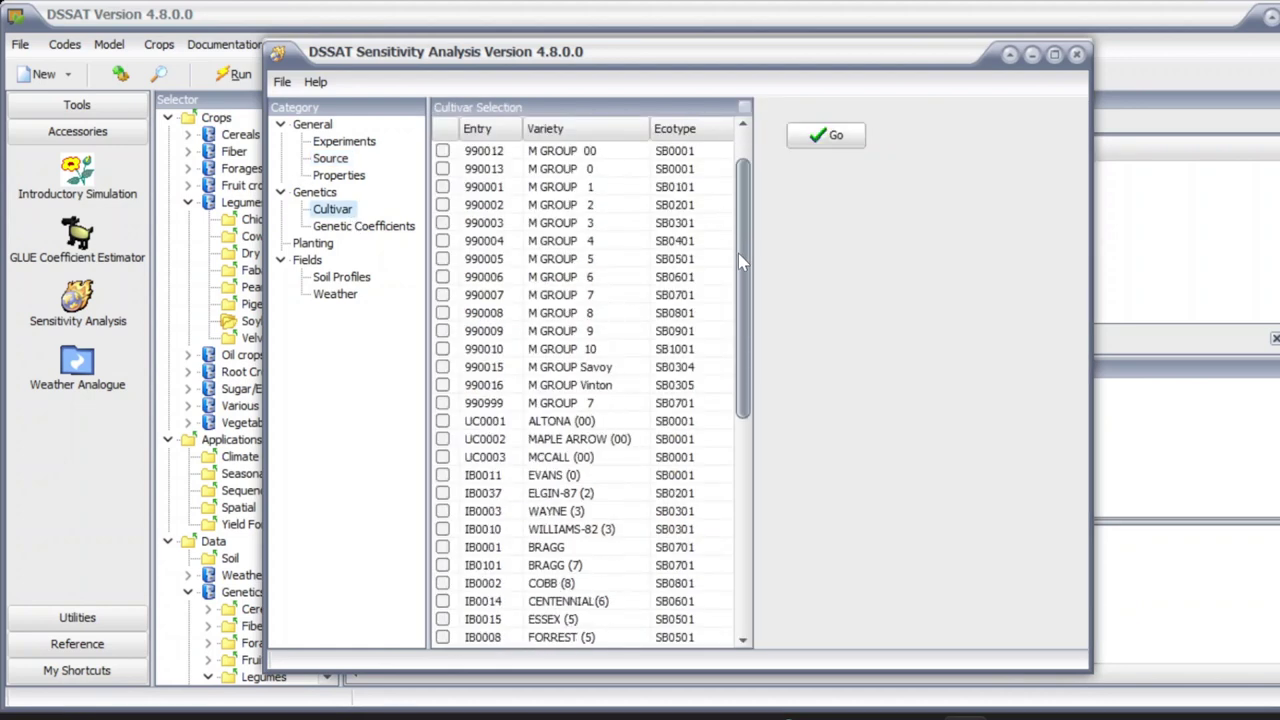
left_click(443, 404)
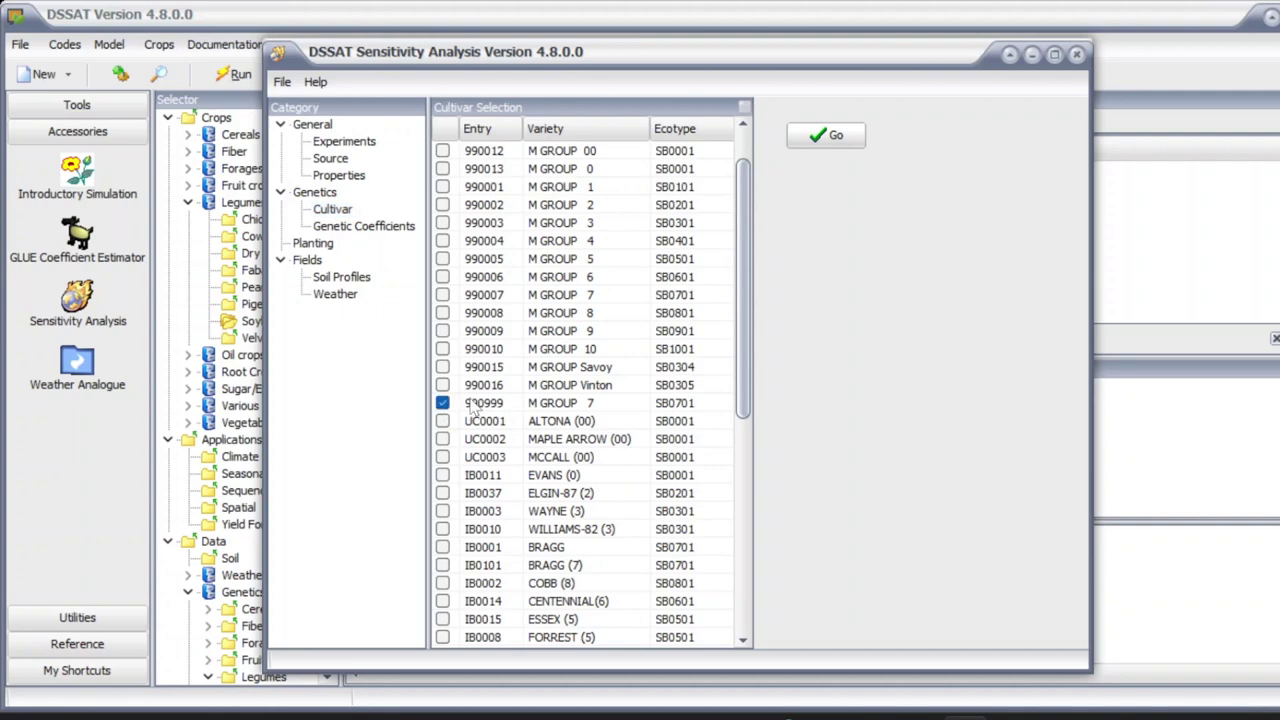
left_click(370, 228)
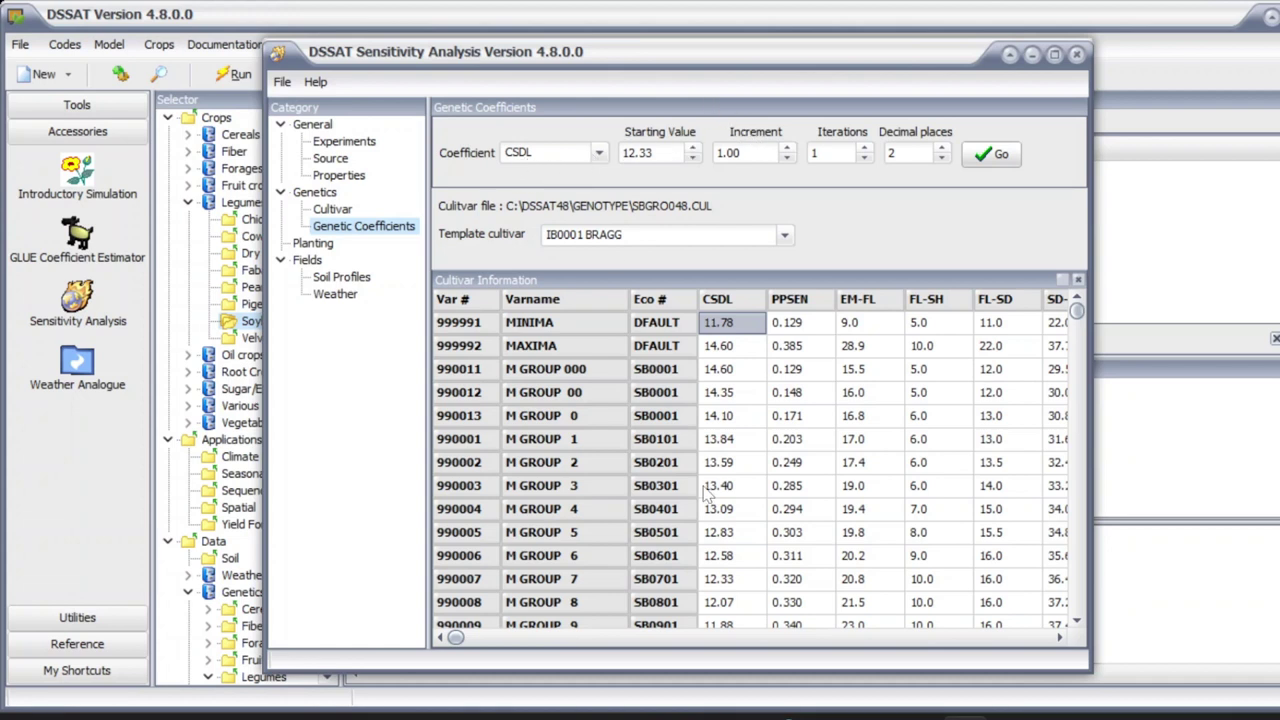
Step: Switch to File Explorer and open the Genotype folder inside C:\DSSAT48
left_click(685, 717)
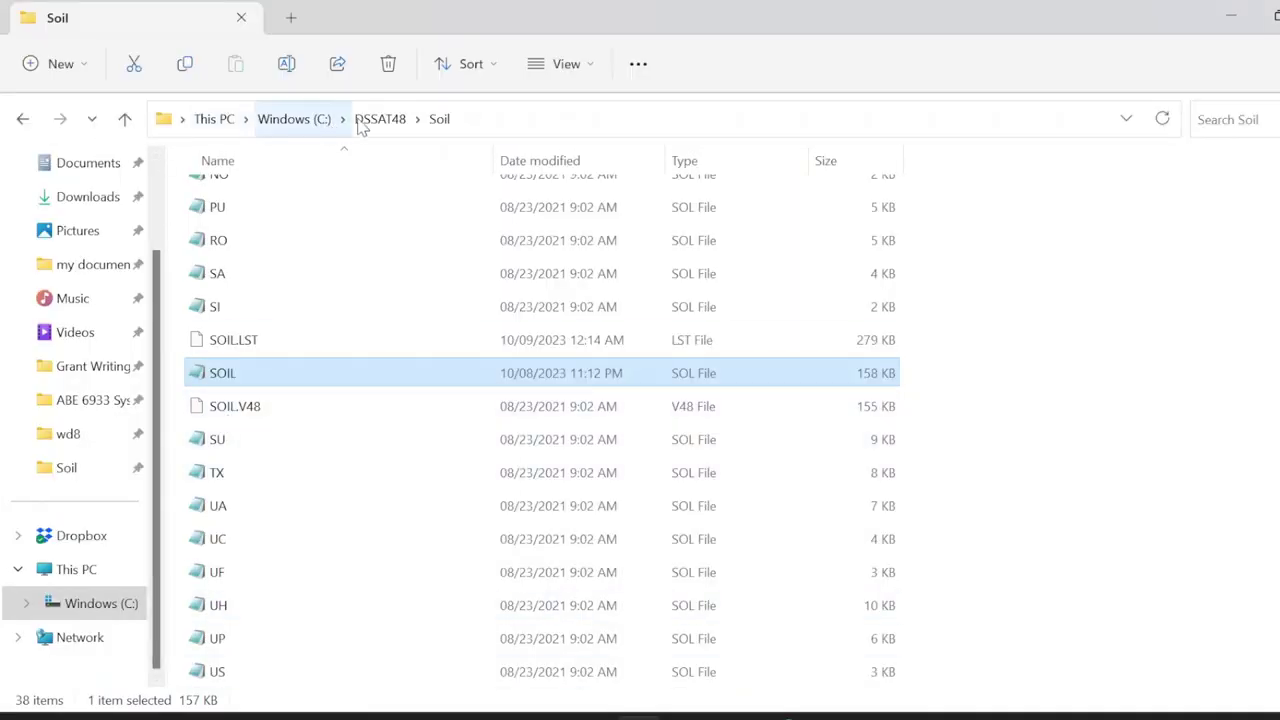
key("alt+Up")
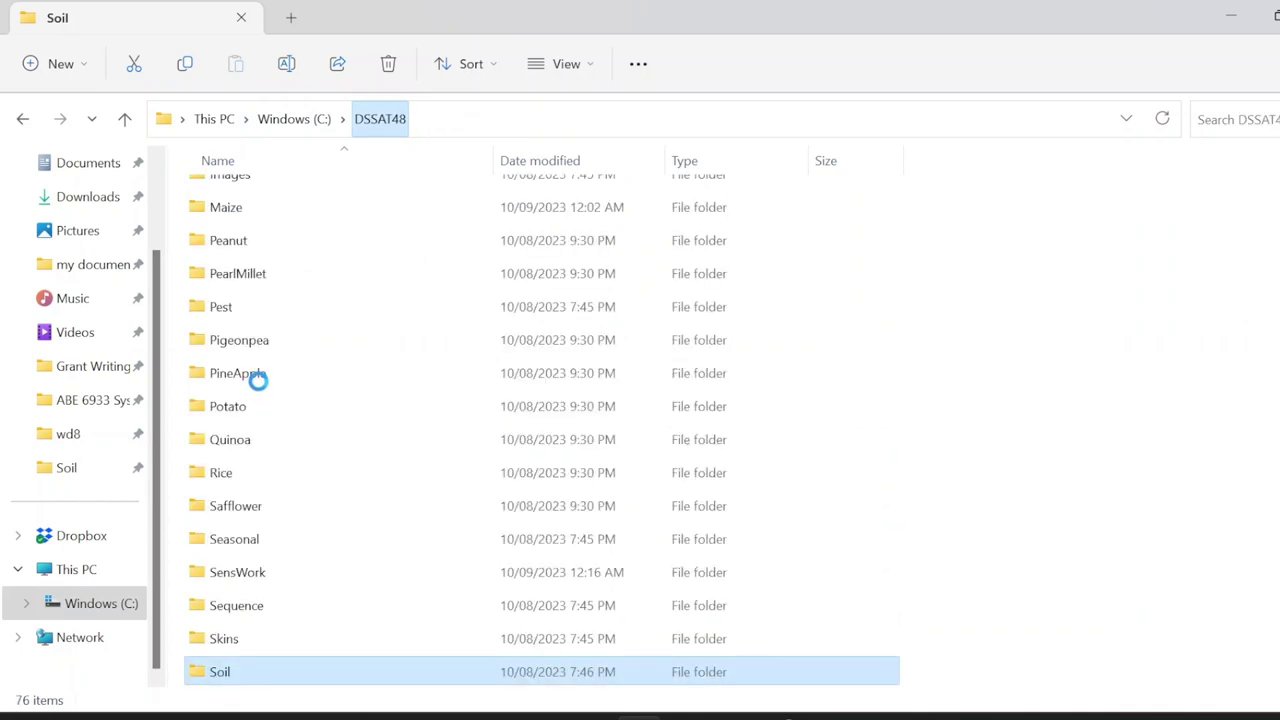
left_click(258, 380)
scroll(260, 380, "down", 10)
left_click(266, 408)
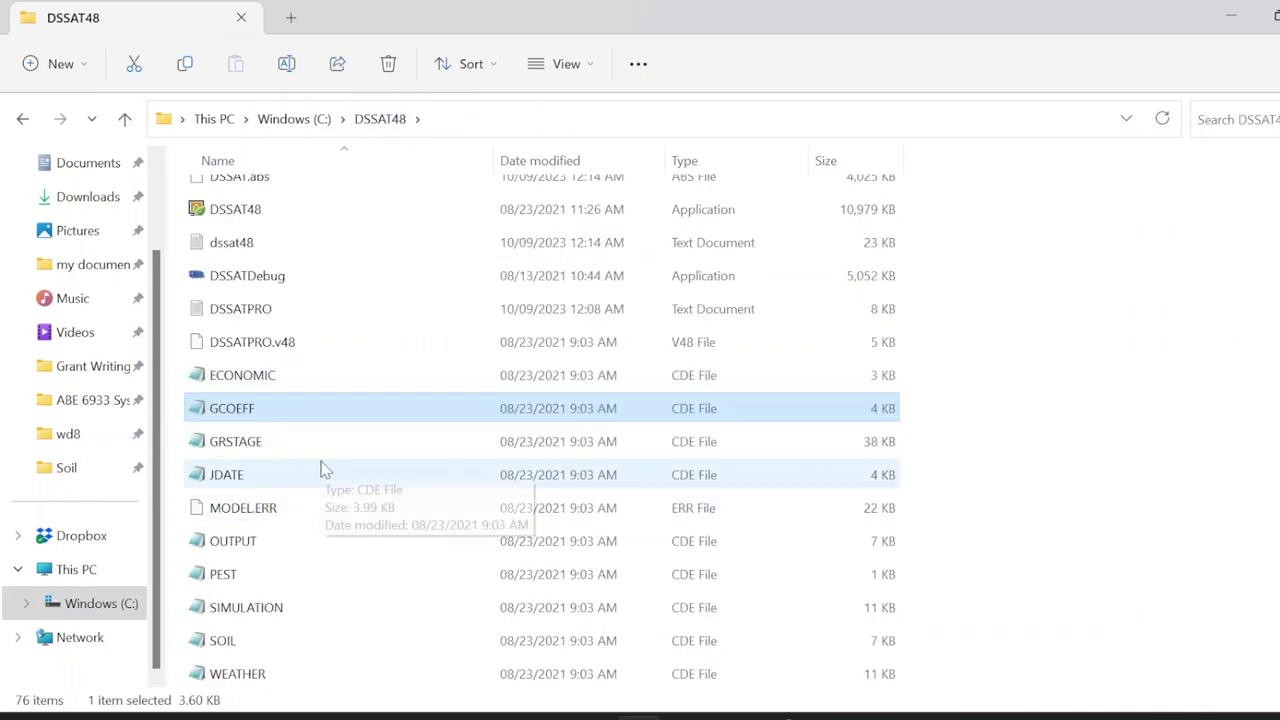
scroll(312, 470, "up", 5)
scroll(311, 350, "up", 9)
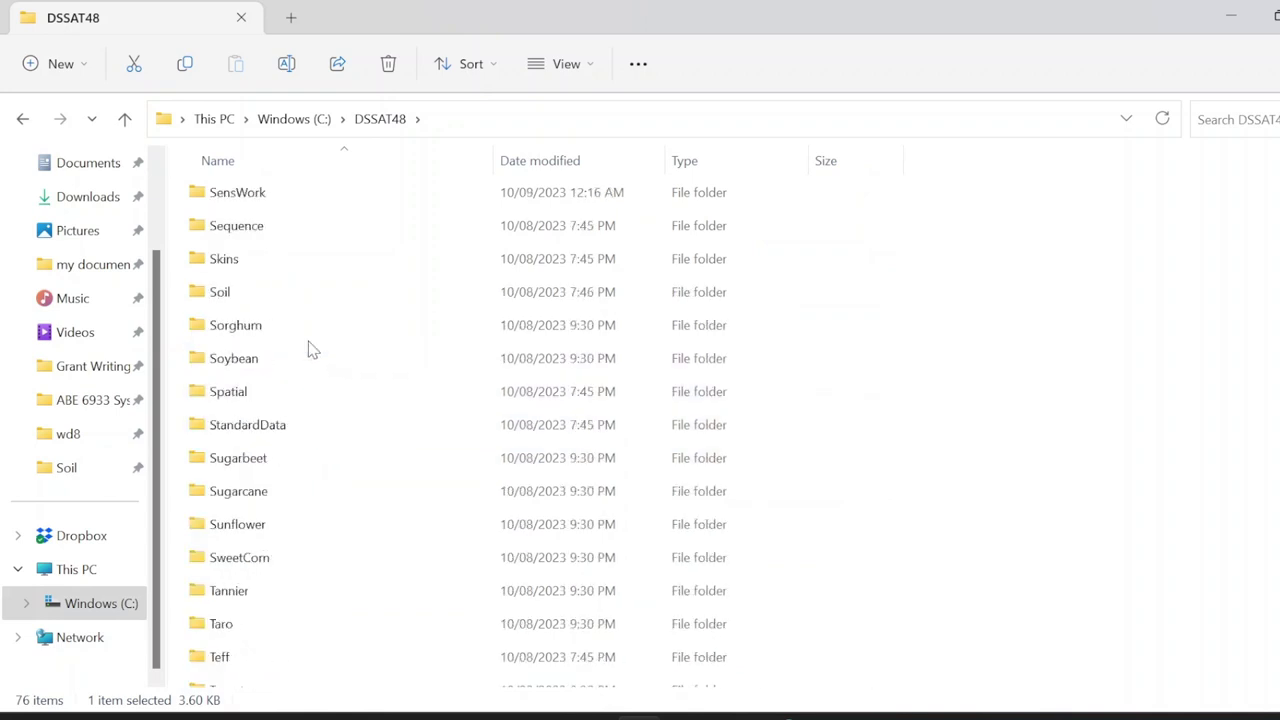
left_click(282, 356)
key("g")
key("g")
key("g")
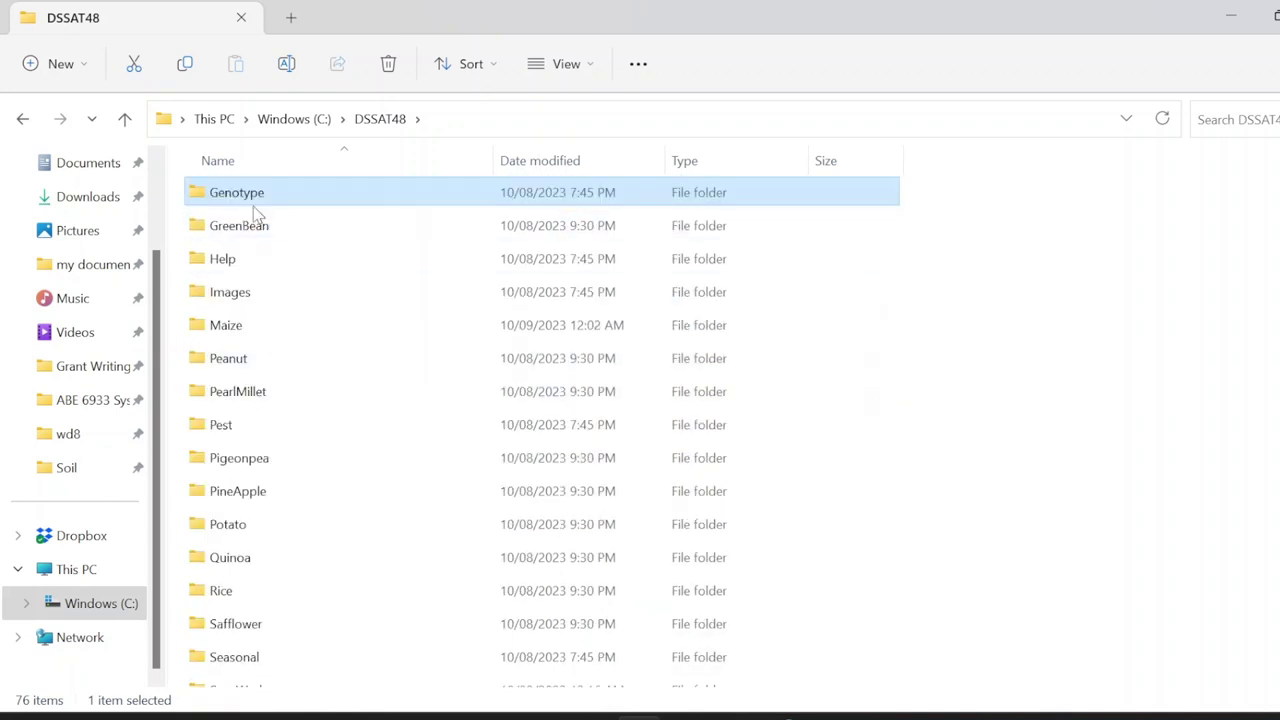
double_click(256, 201)
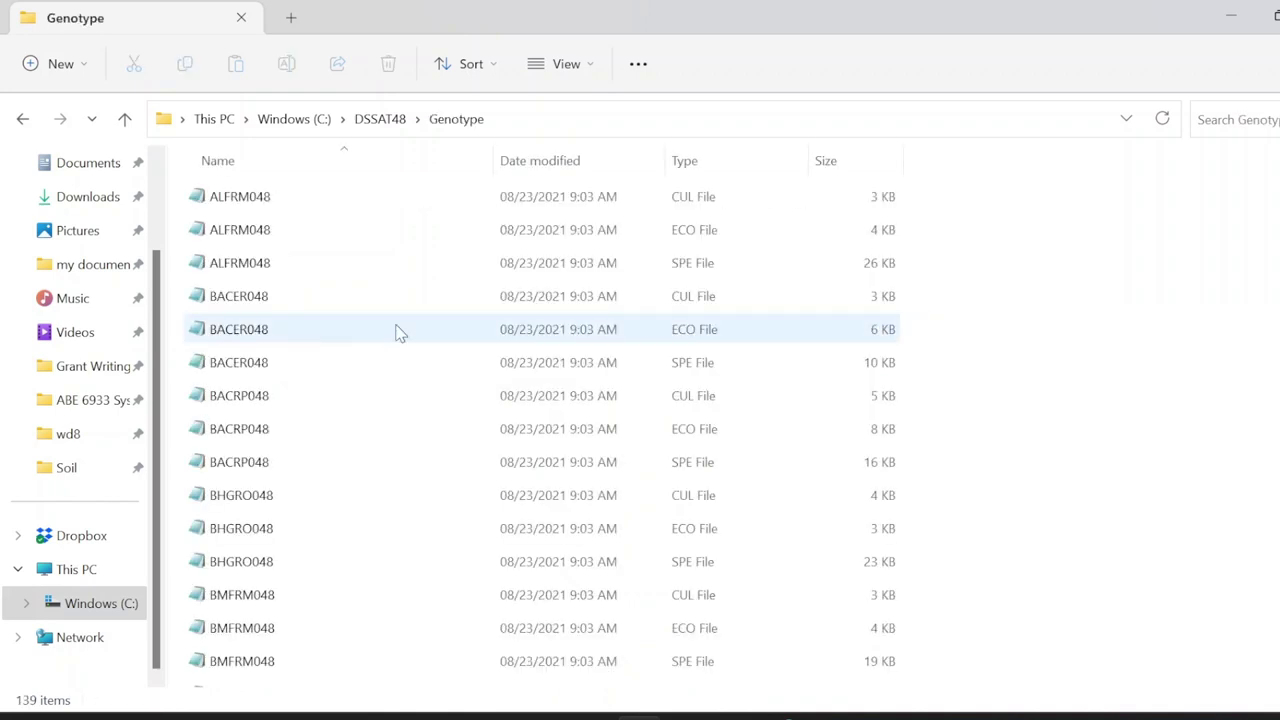
Step: Find the SBGRO048 CUL file in the Genotype folder and open it in Notepad
scroll(542, 428, "down", 20)
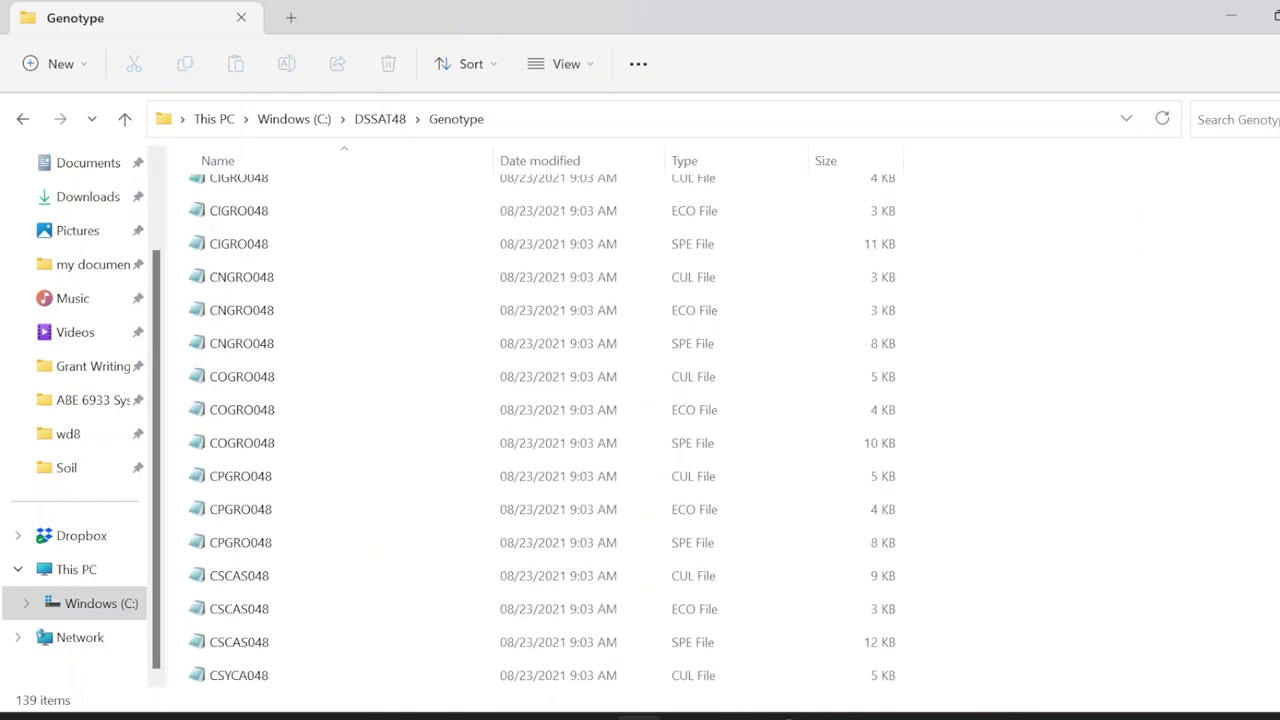
scroll(542, 426, "down", 5)
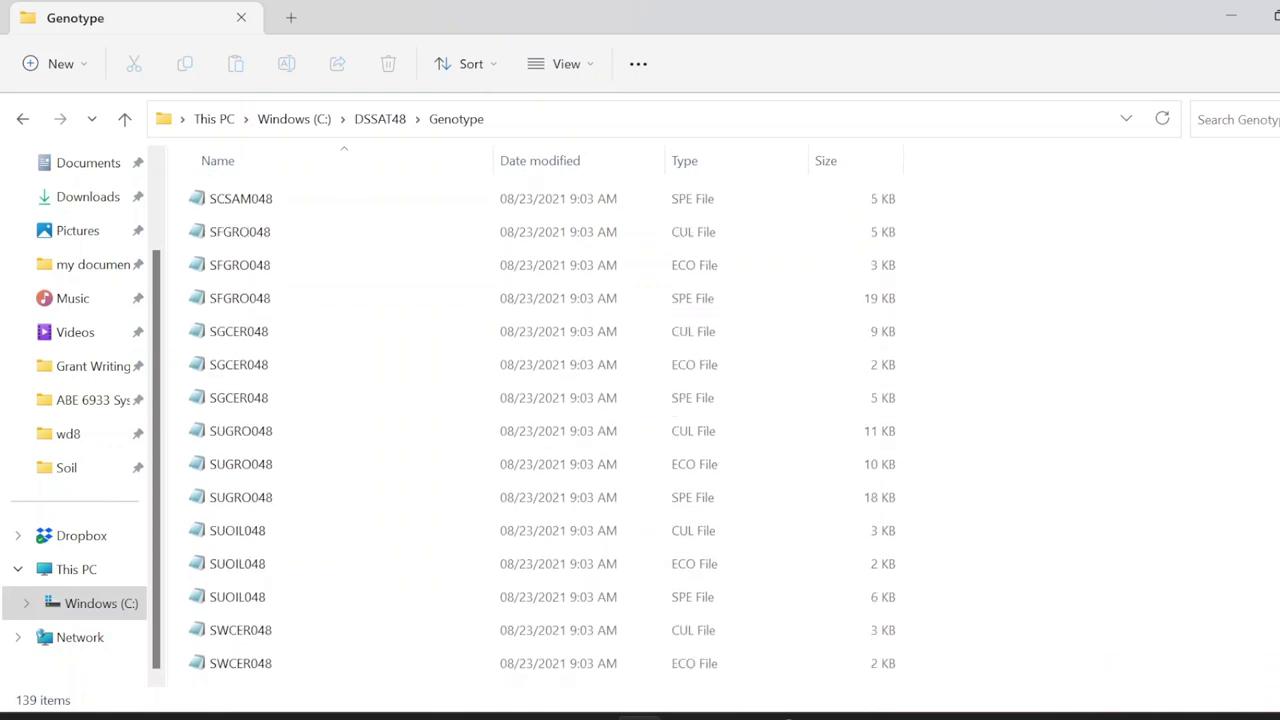
scroll(542, 426, "up", 2)
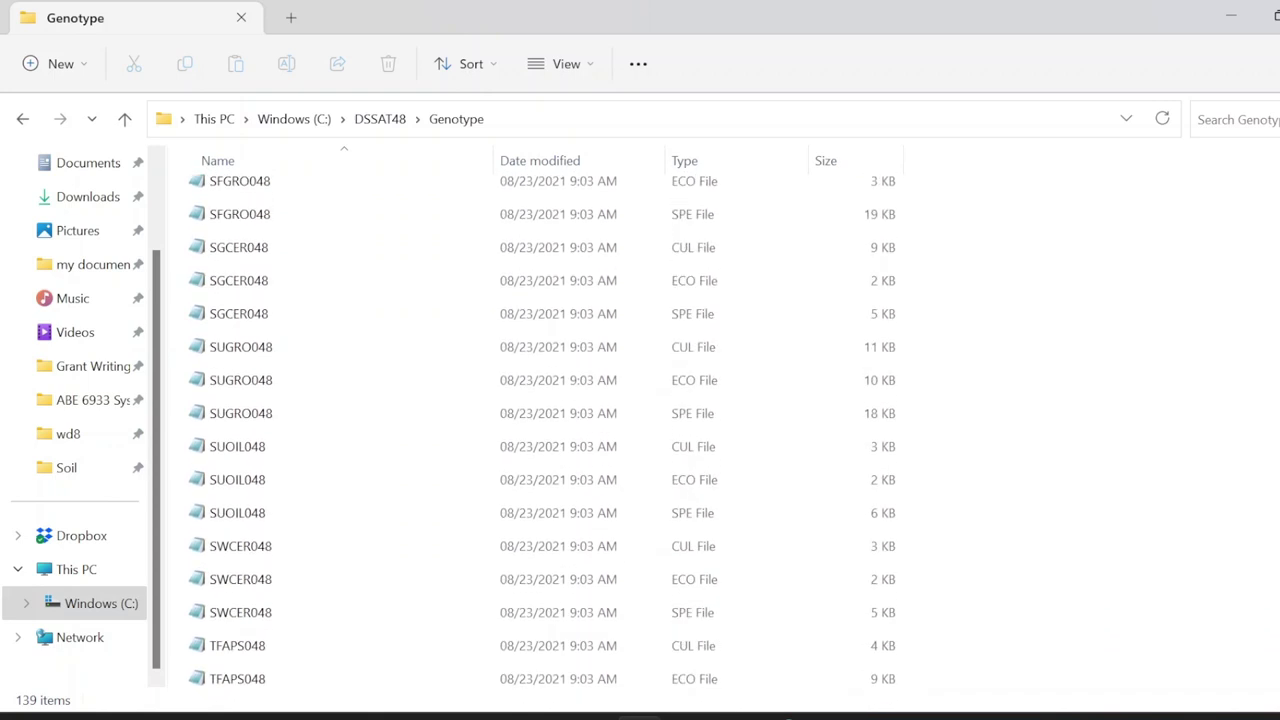
scroll(542, 430, "up", 1)
scroll(542, 430, "up", 4)
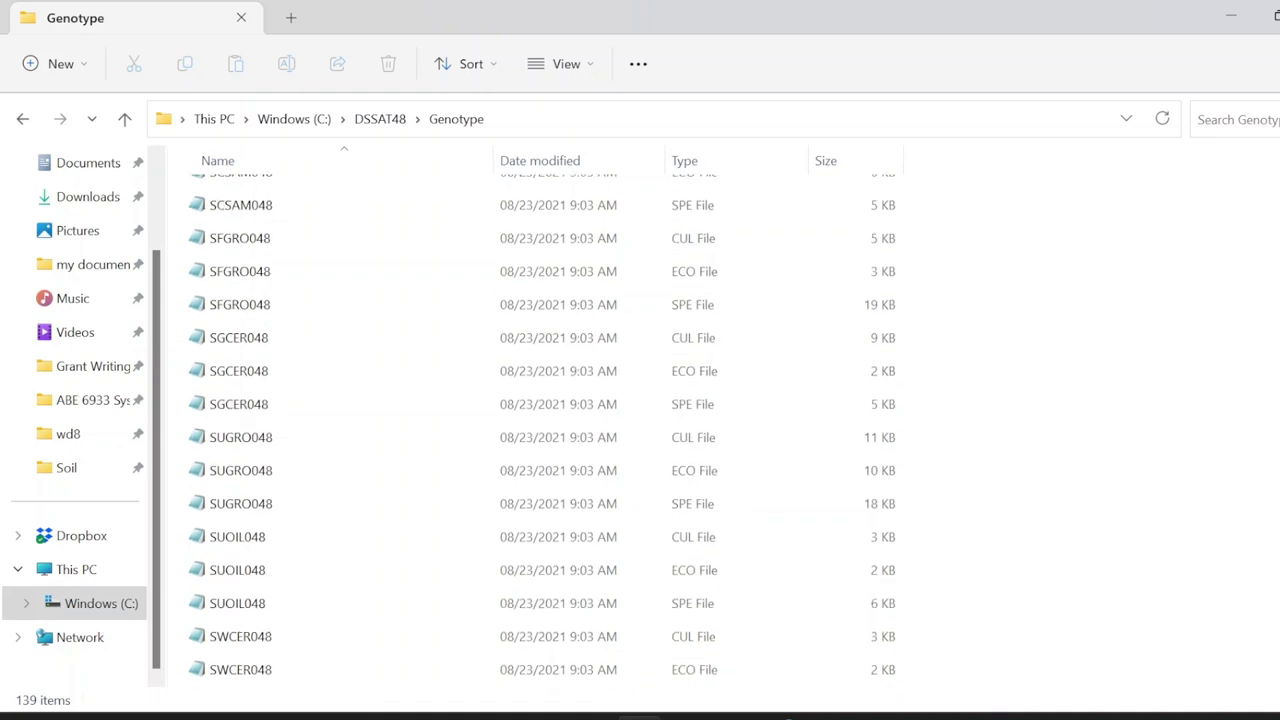
scroll(542, 430, "up", 5)
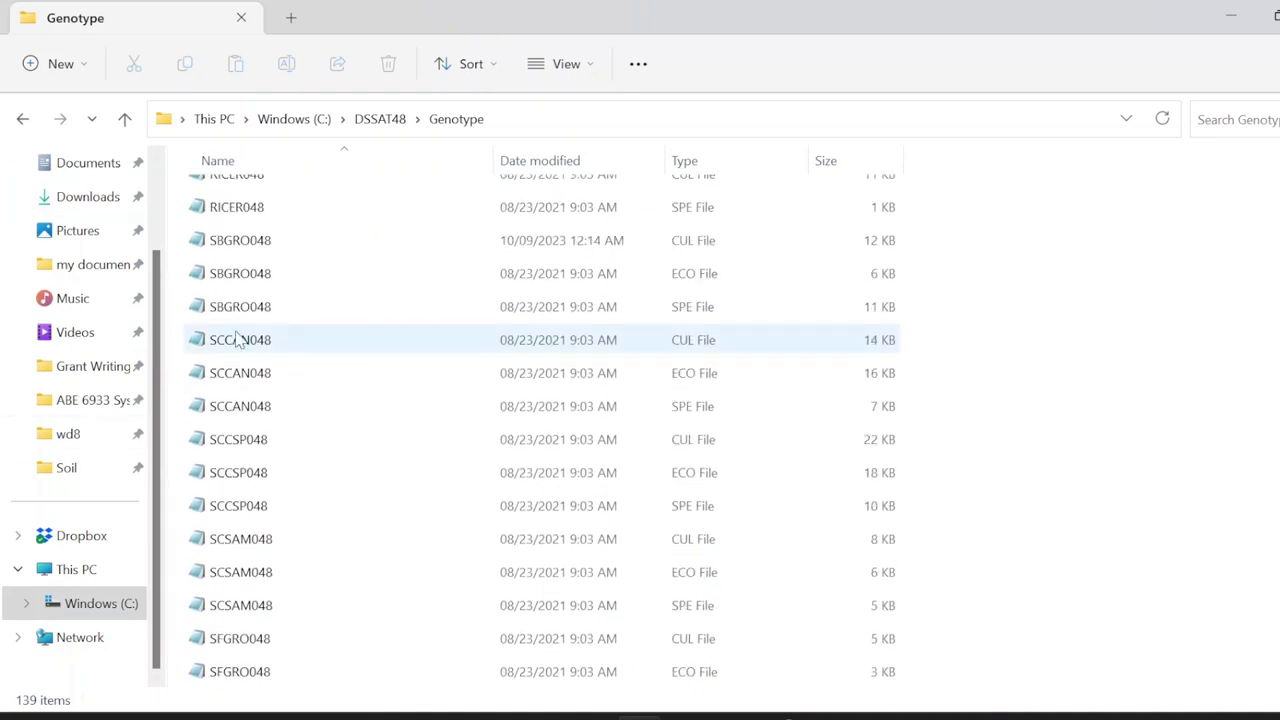
left_click(648, 233)
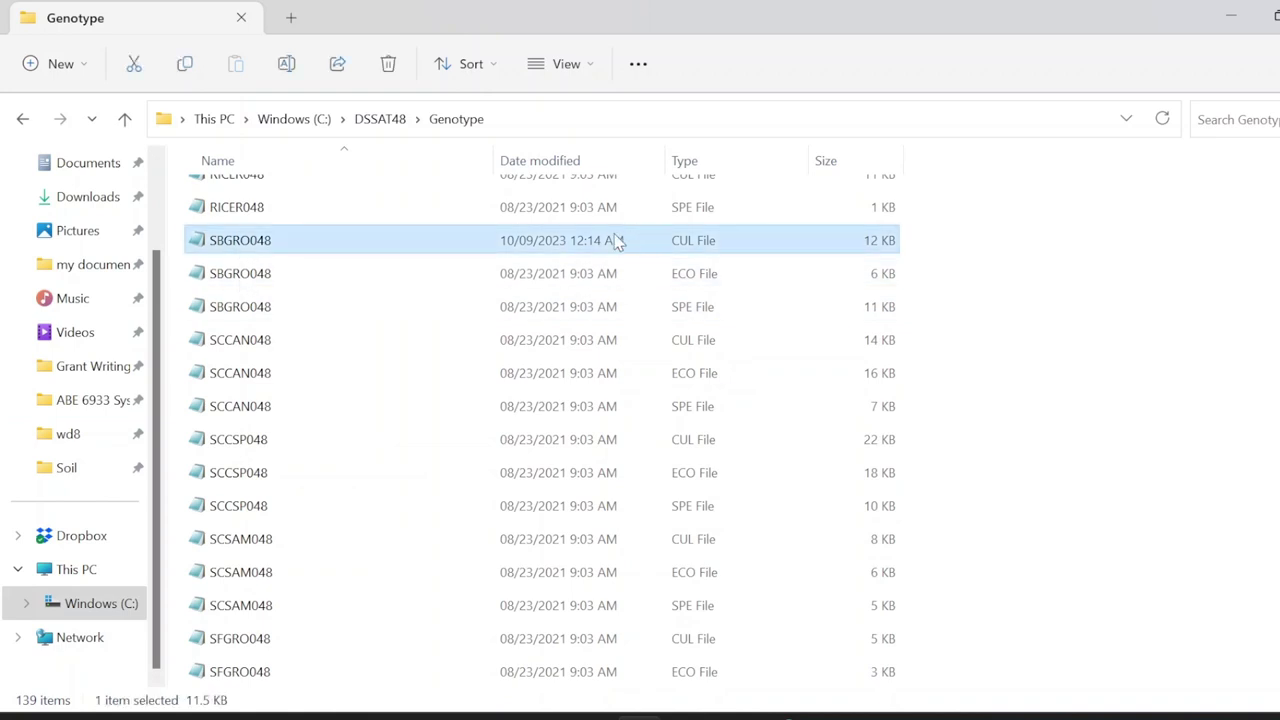
left_click(605, 243)
double_click(607, 247)
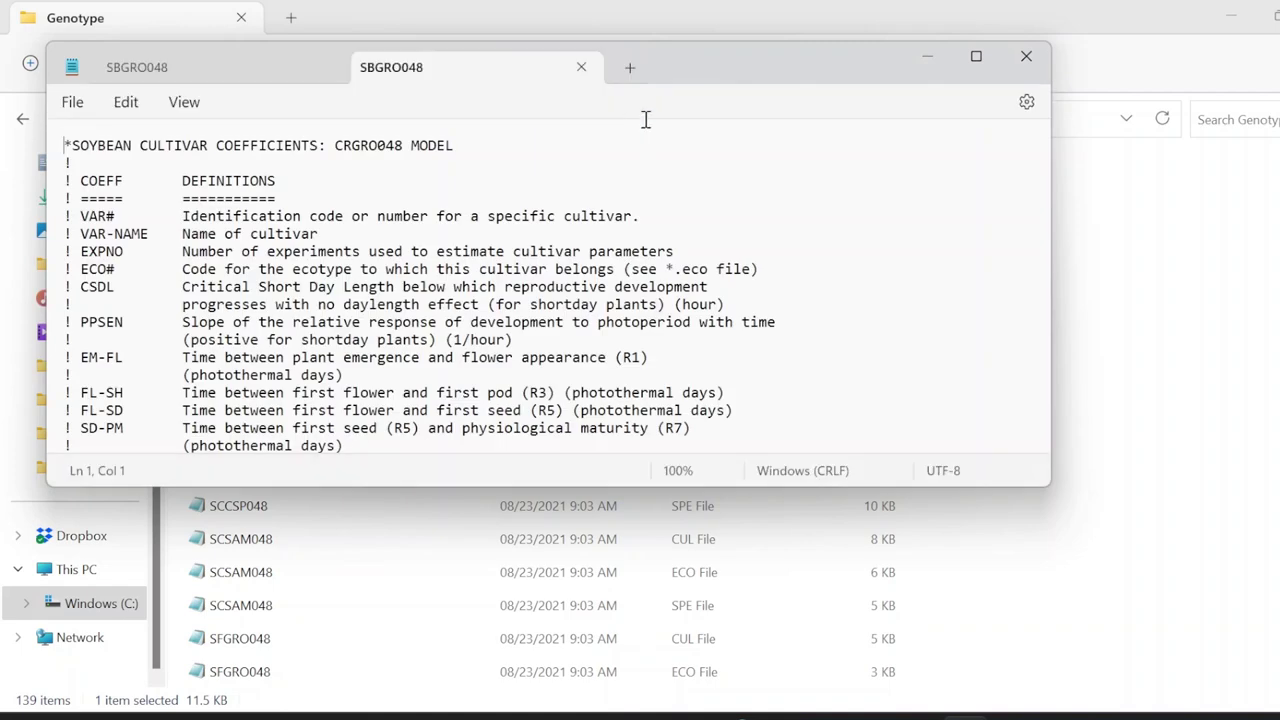
Step: Close the duplicate SBGRO048 tab, read the definition of the CSDL coefficient, and return to the Sensitivity Analysis window
left_click(581, 67)
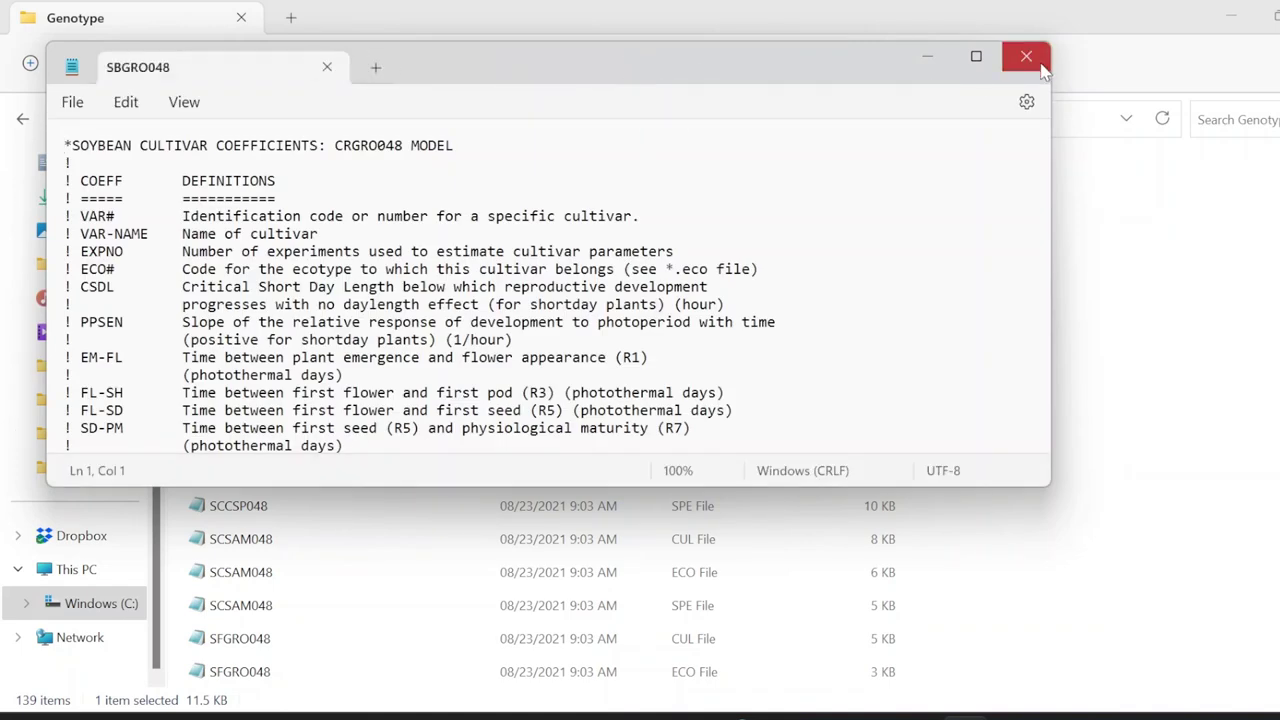
left_click(988, 57)
scroll(720, 300, "down", 8)
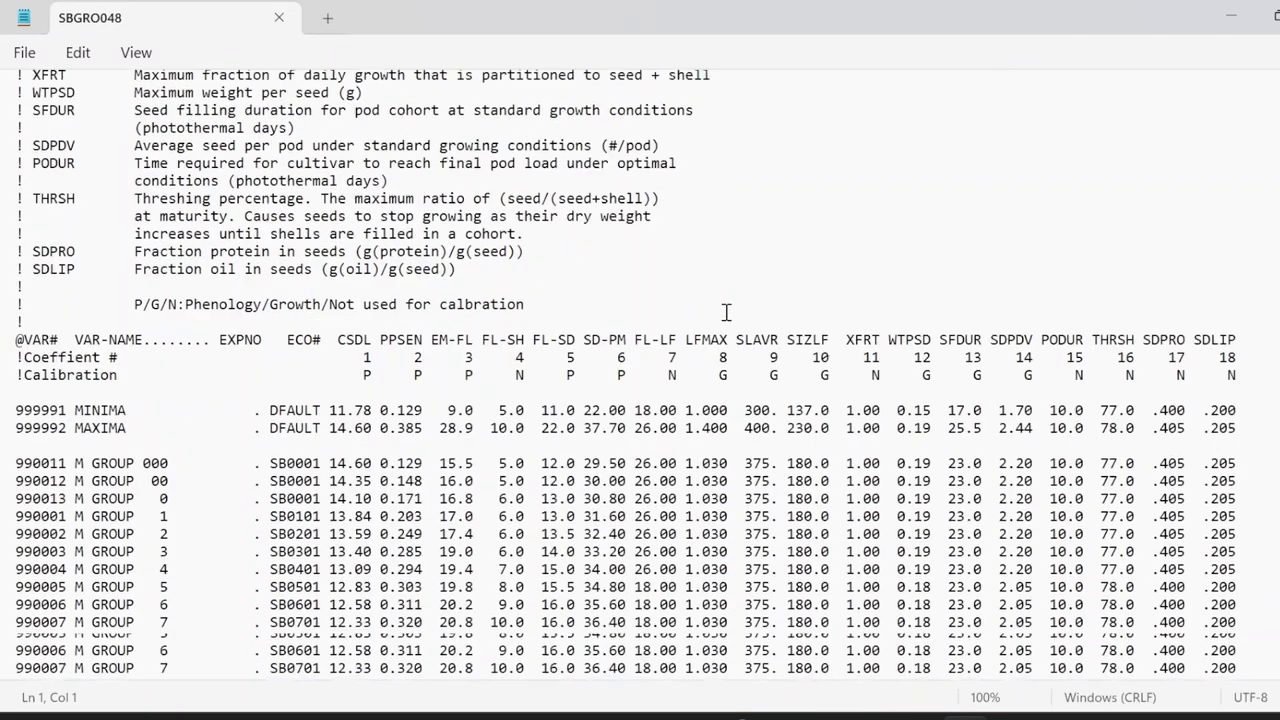
scroll(726, 312, "down", 5)
scroll(726, 310, "up", 15)
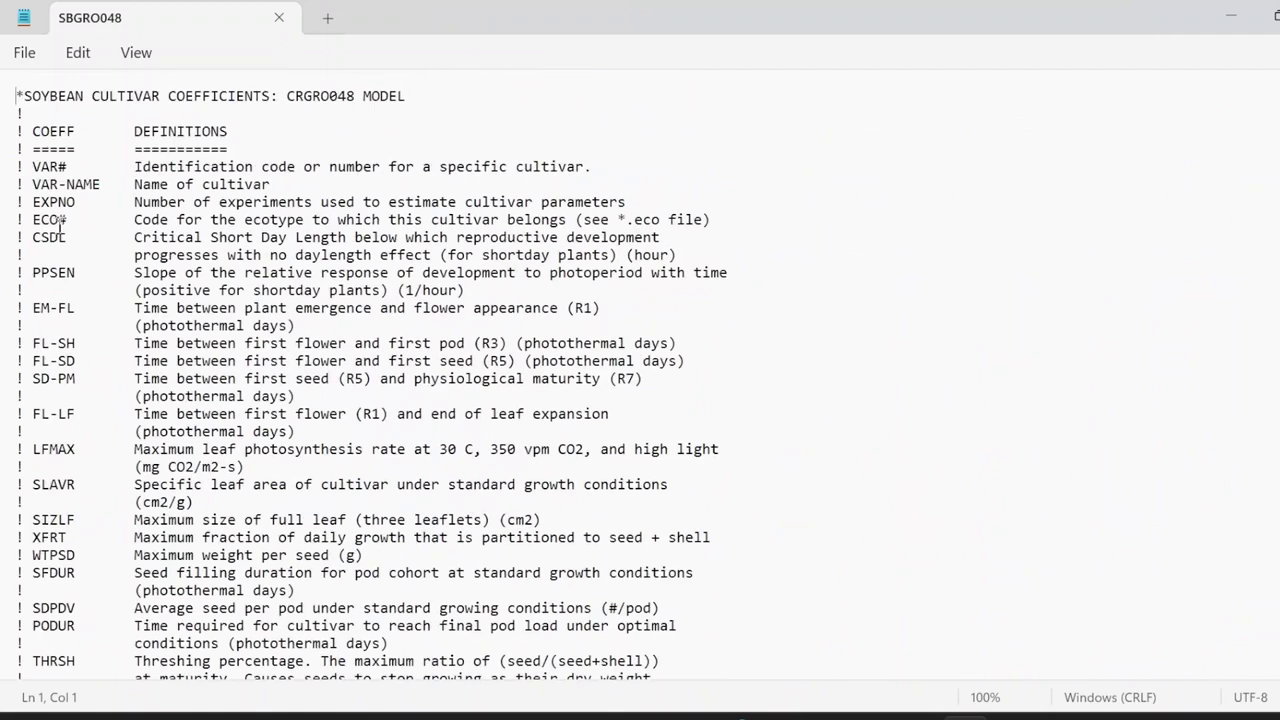
left_click_drag(134, 237, 686, 253)
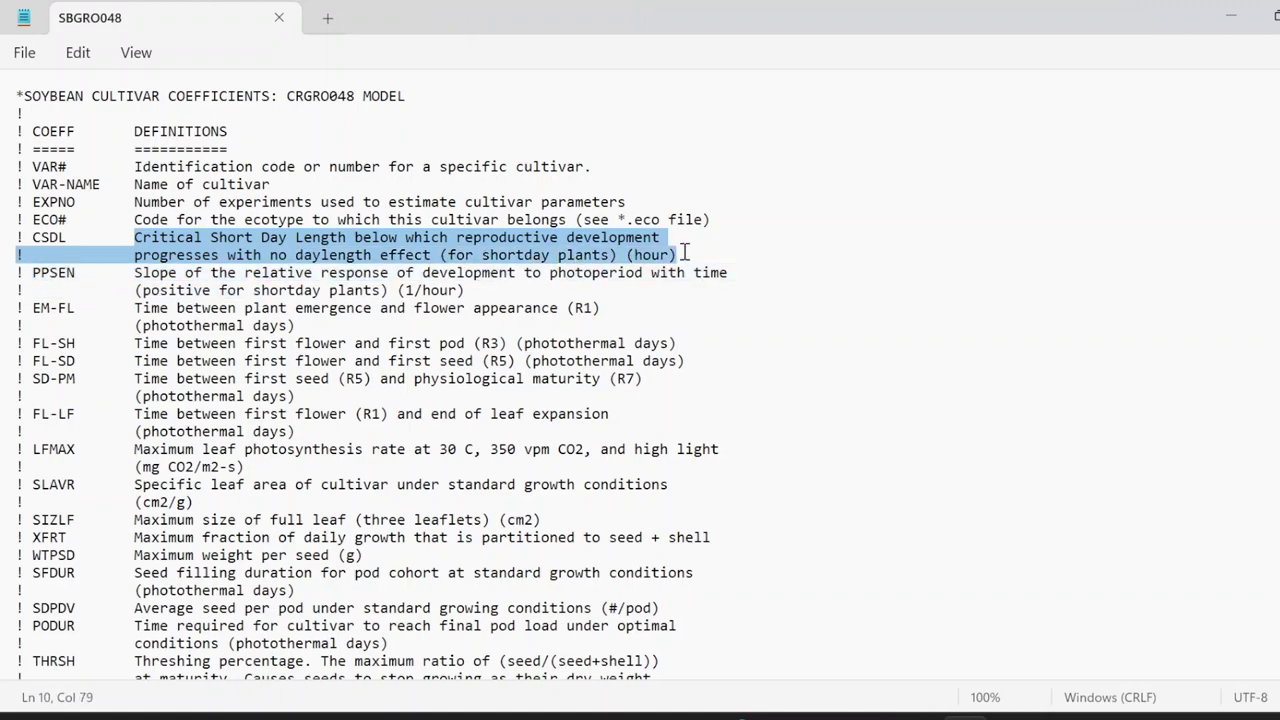
left_click(1230, 18)
left_click(1231, 16)
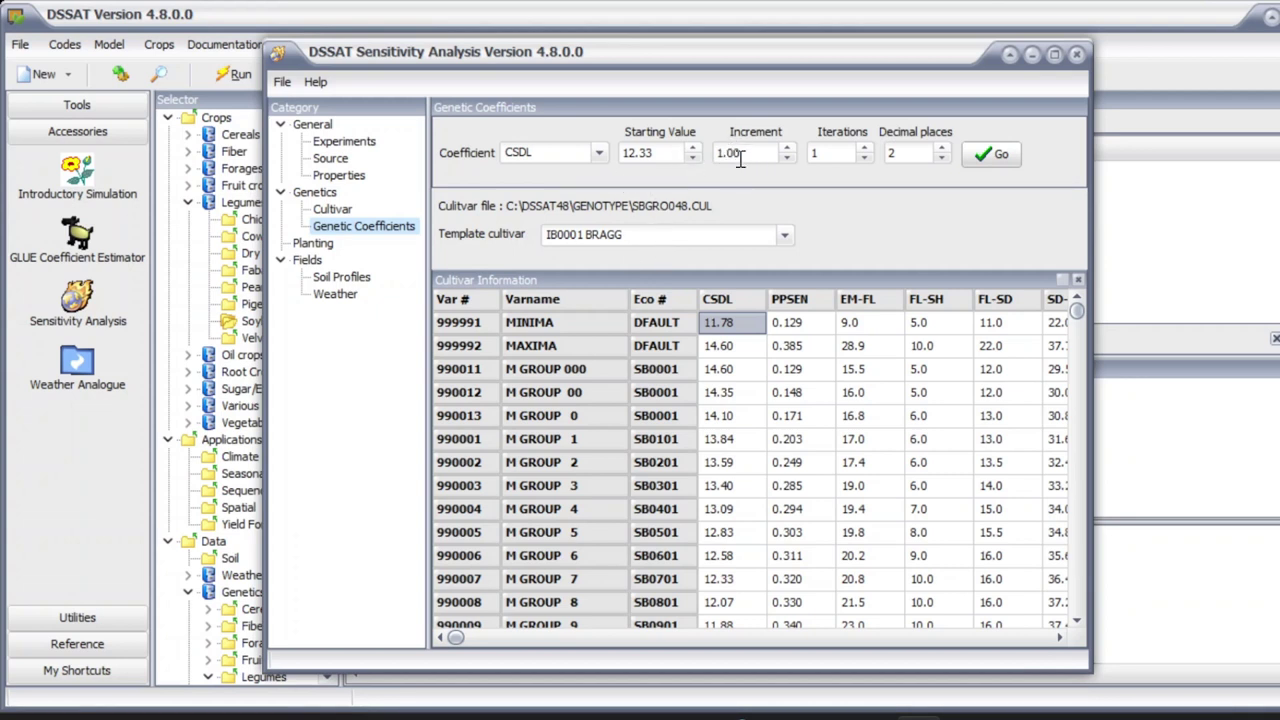
Step: Set 5 iterations for the CSDL coefficient, choose IB0101 BRAGG (7) as template cultivar, and generate the levels
double_click(832, 153)
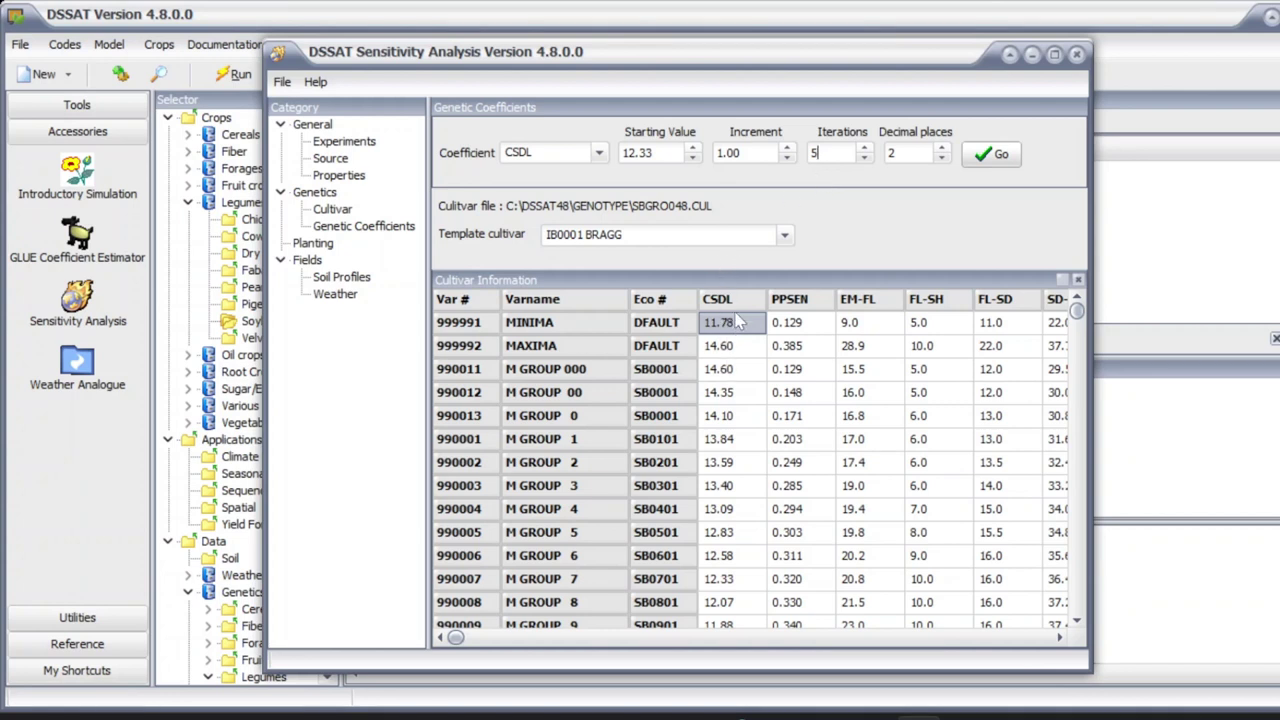
left_click(660, 235)
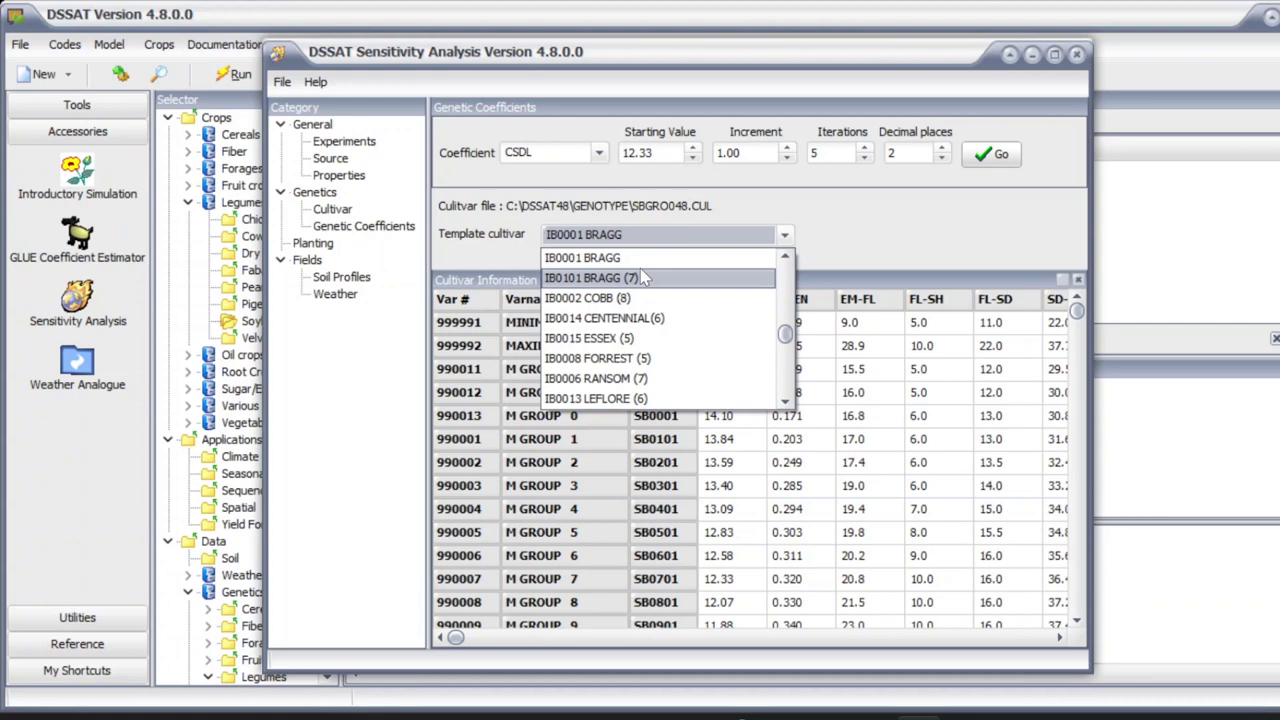
left_click(709, 279)
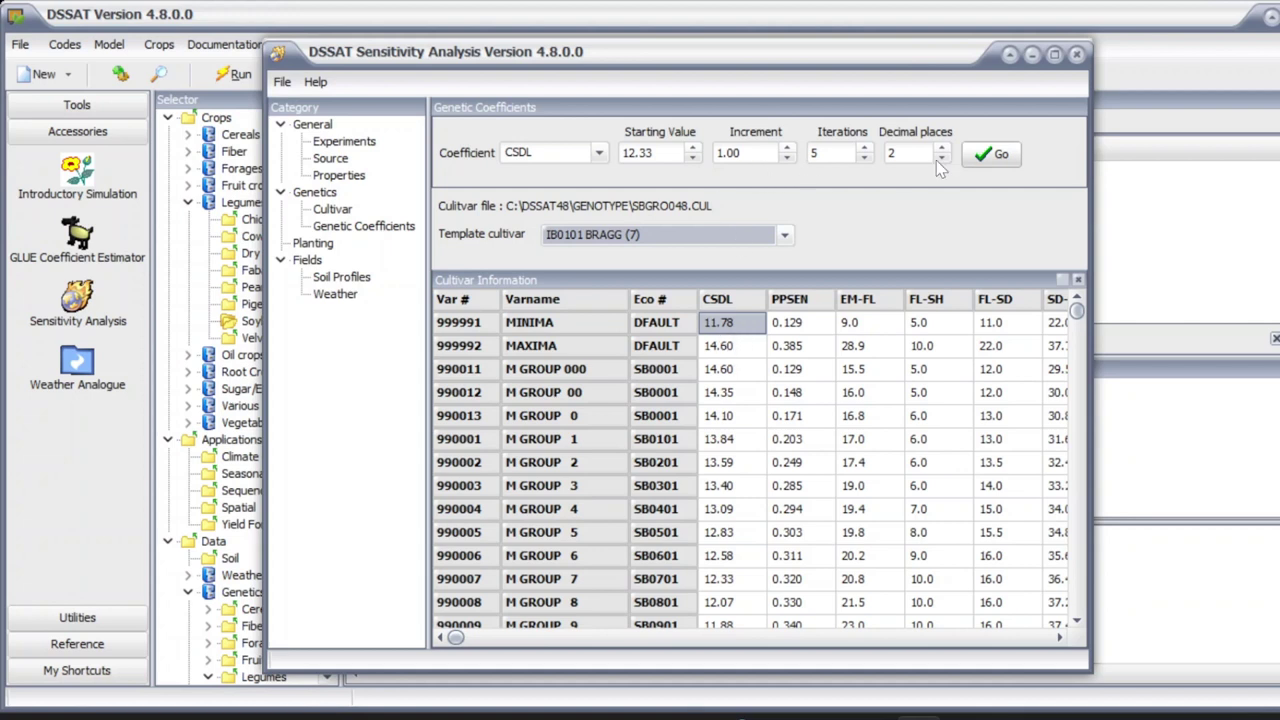
left_click(995, 154)
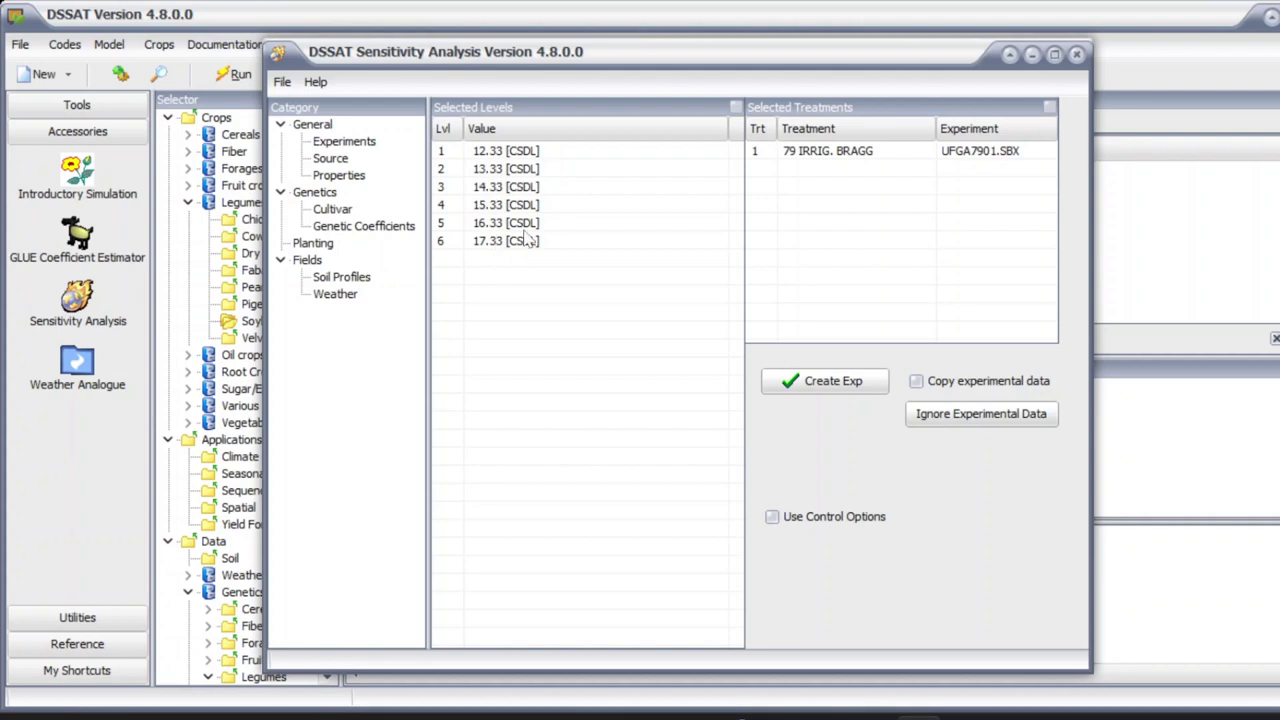
Step: Include the experimental data and create the sensitivity experiment, saving it as UFGA7901.SBX in the SensWork folder
left_click(917, 384)
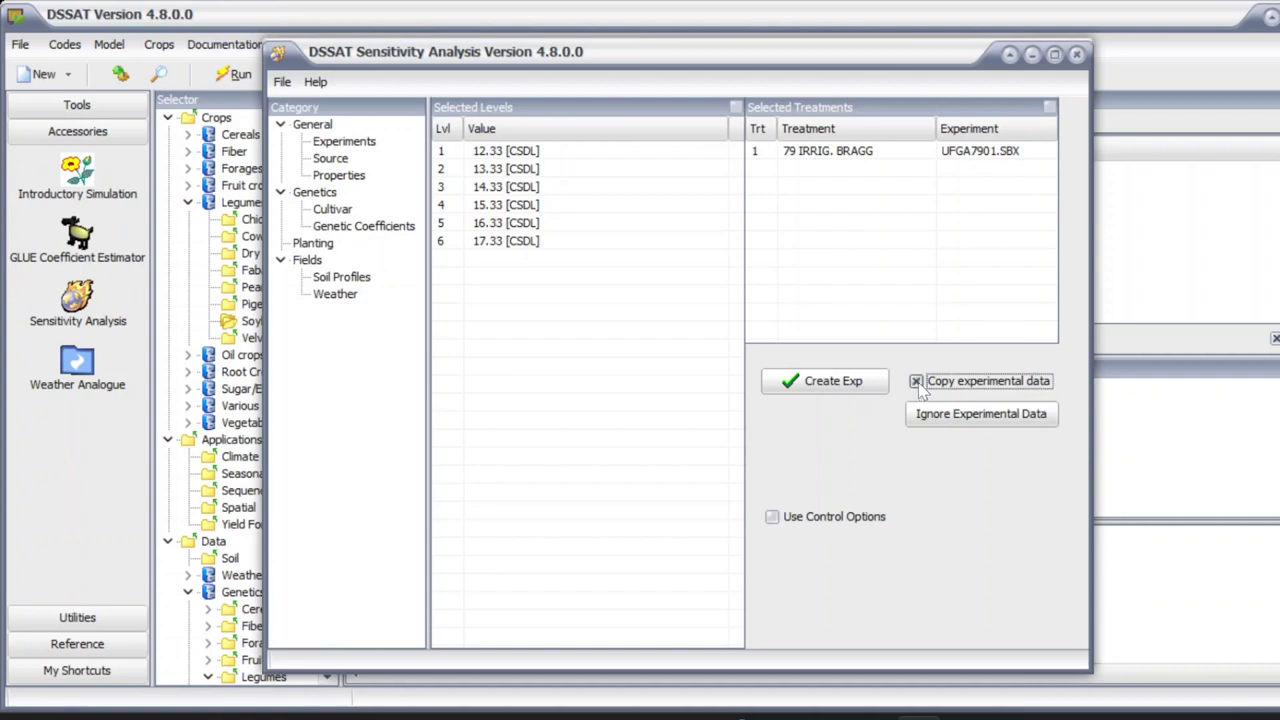
left_click(833, 384)
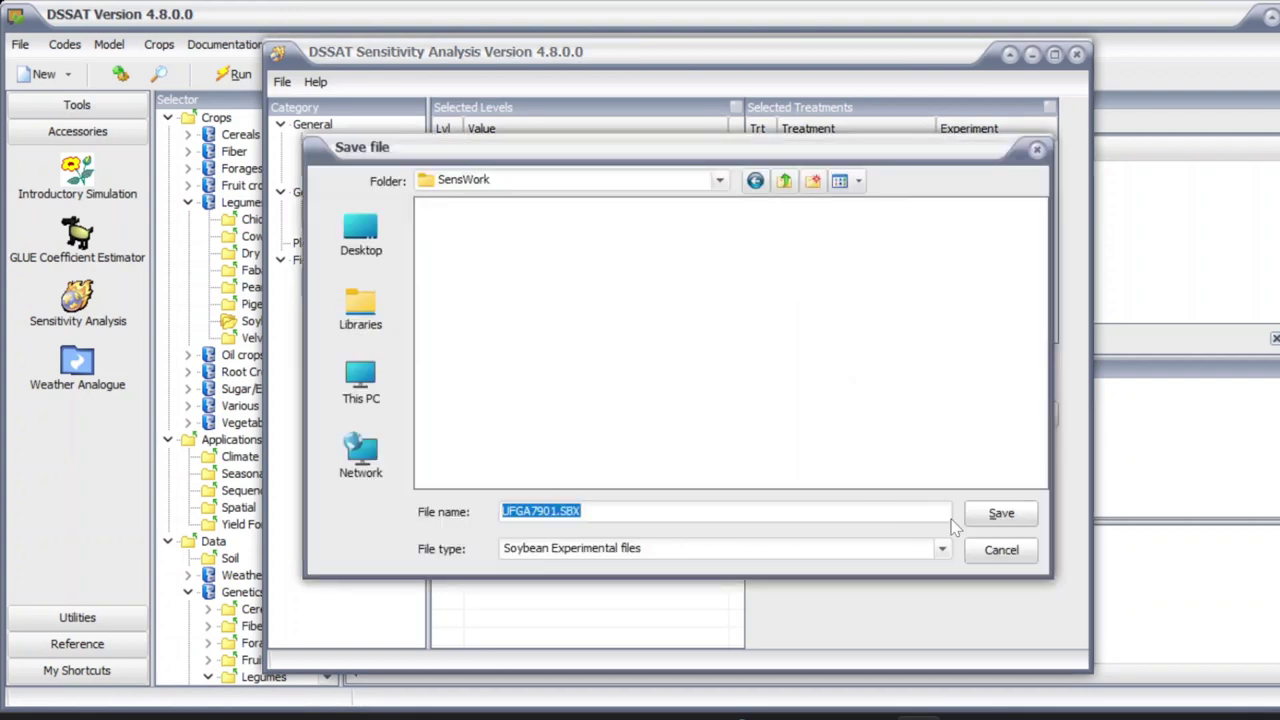
left_click(992, 520)
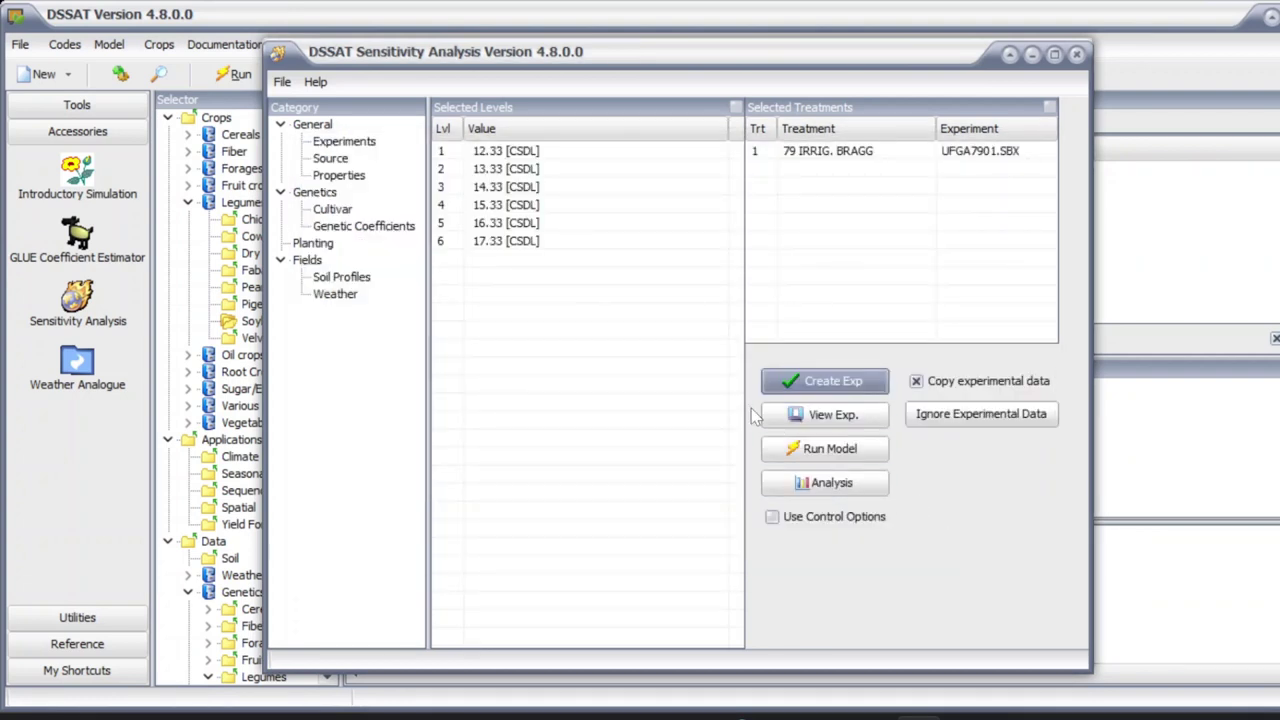
Step: Run the model on the new experiment and send the PlantGro.OUT output file to GBuild for plotting
left_click(876, 452)
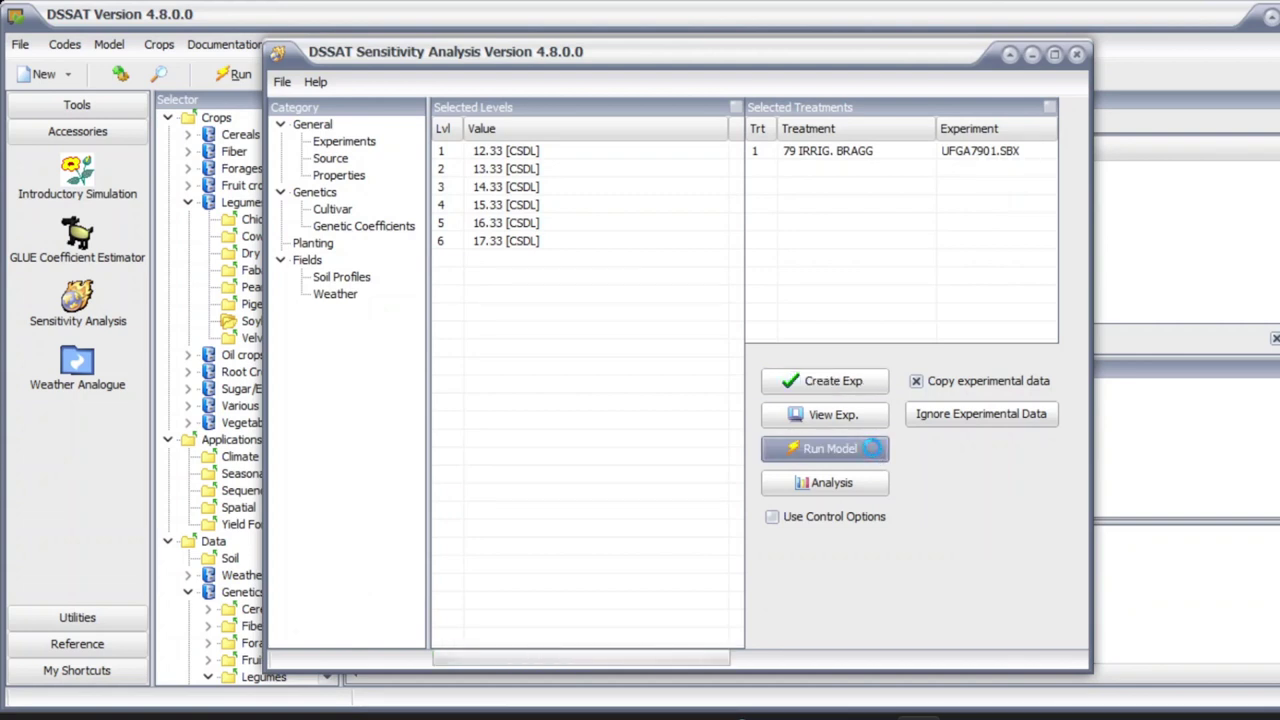
left_click(669, 396)
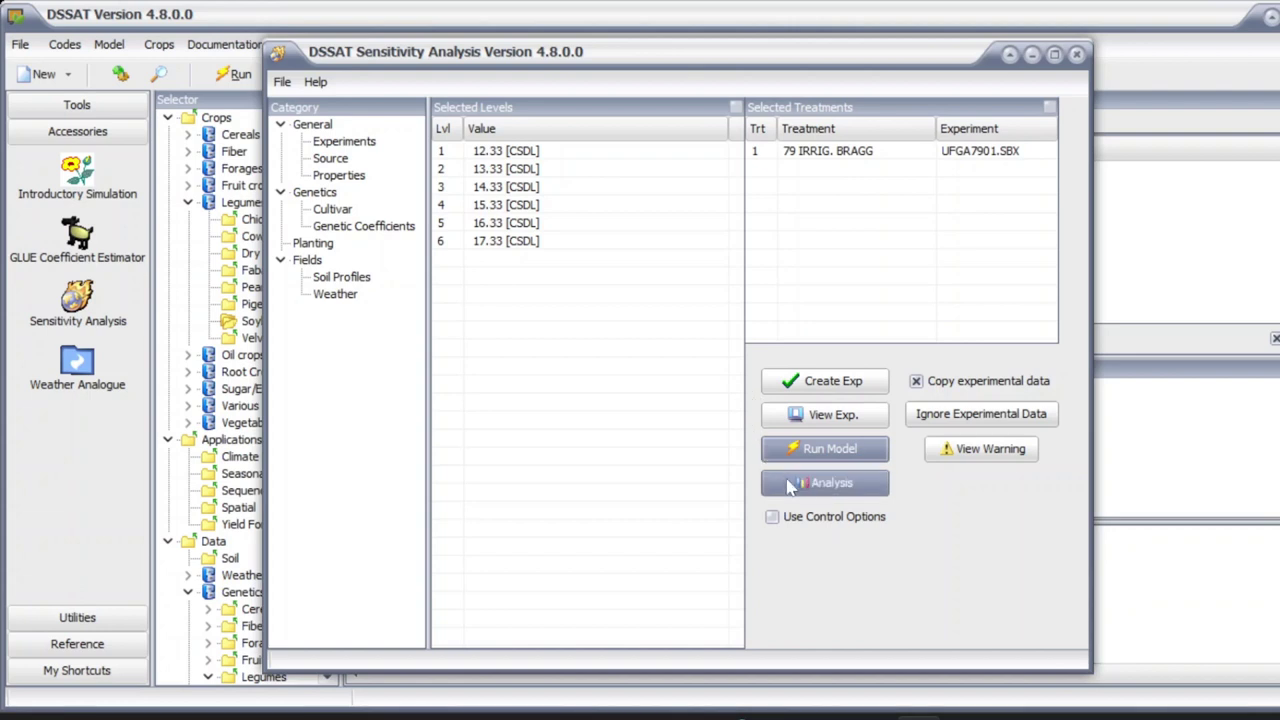
left_click(843, 484)
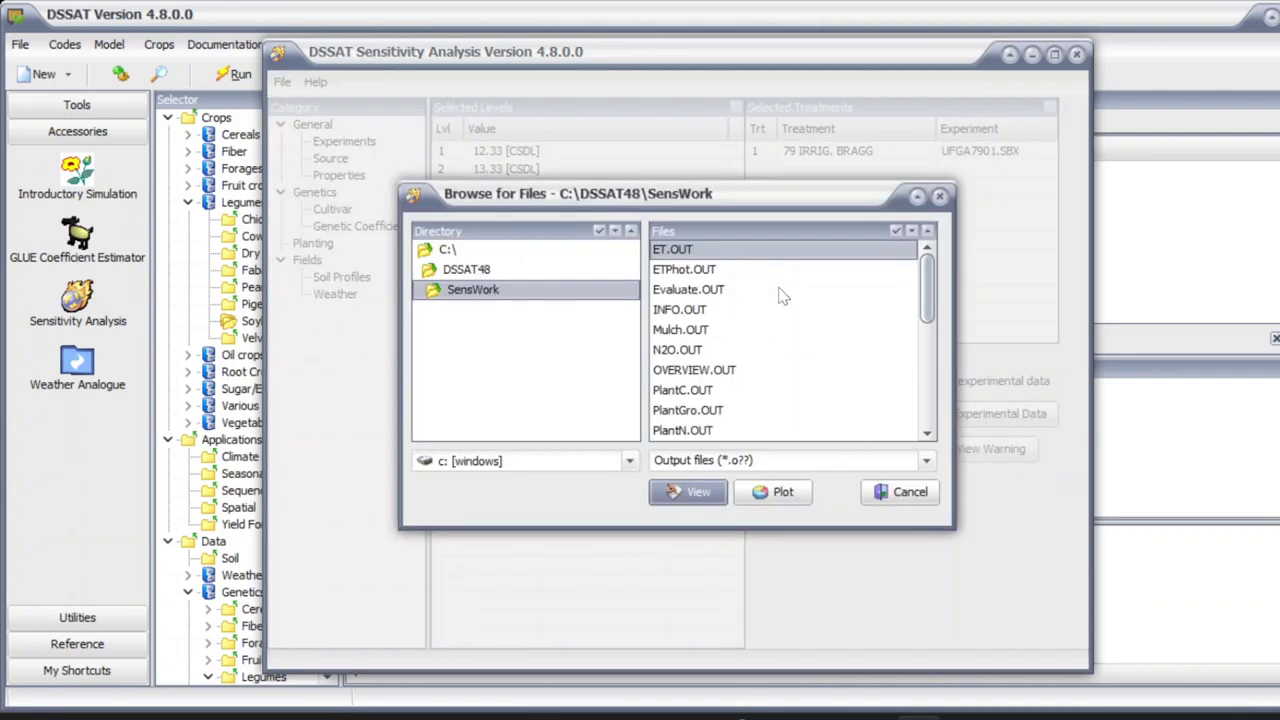
scroll(862, 330, "down", 1)
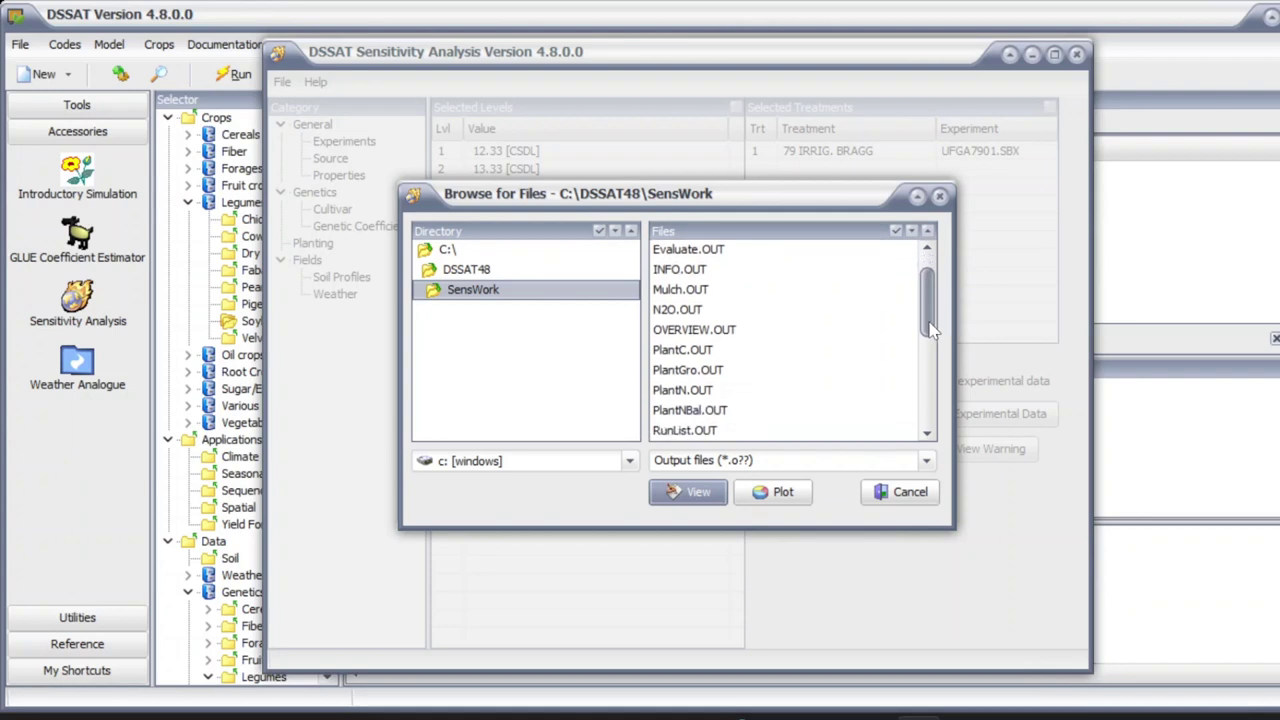
left_click(695, 373)
left_click(762, 495)
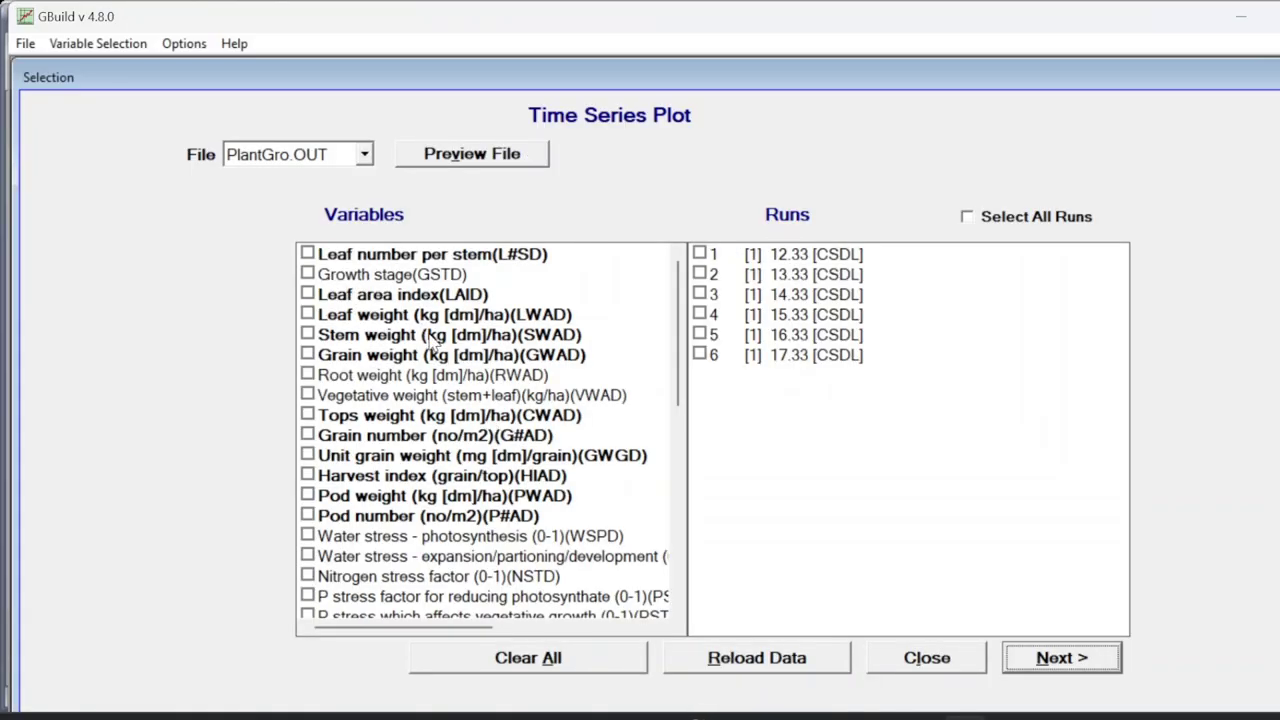
Step: Plot the time series of Leaf number per stem (L#SD) for all the CSDL runs
left_click(314, 258)
left_click(966, 216)
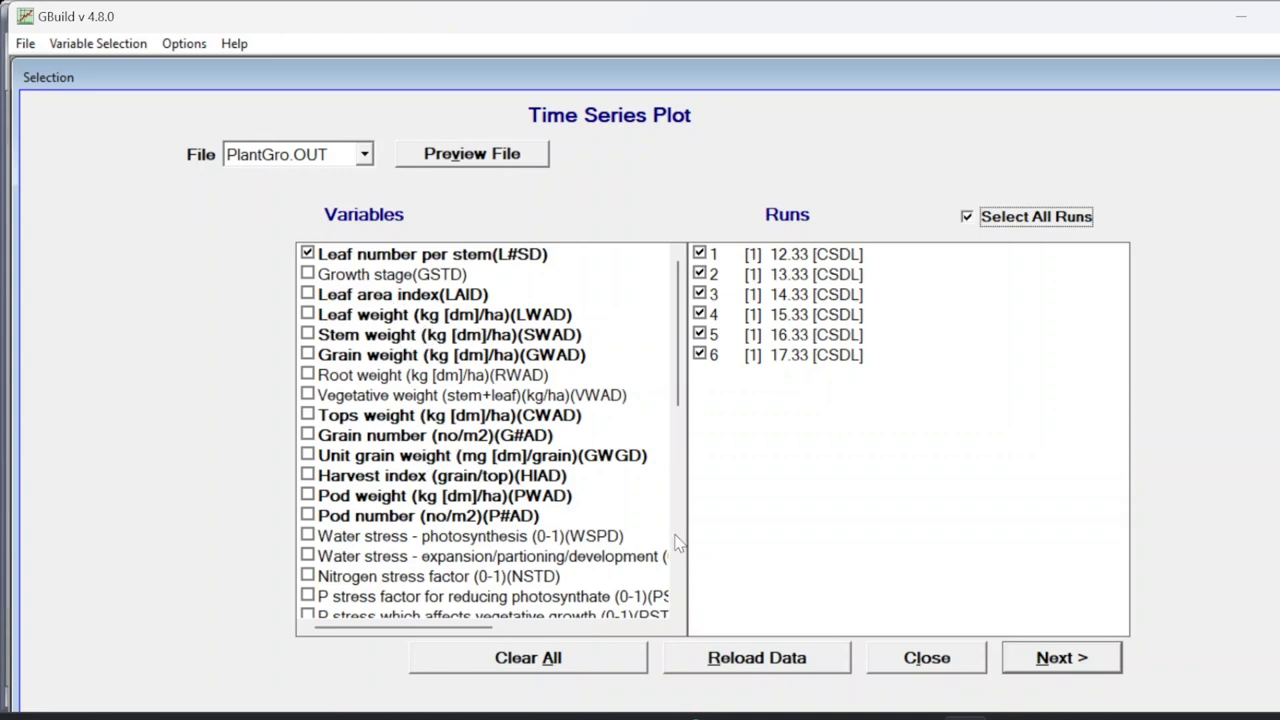
left_click(1015, 657)
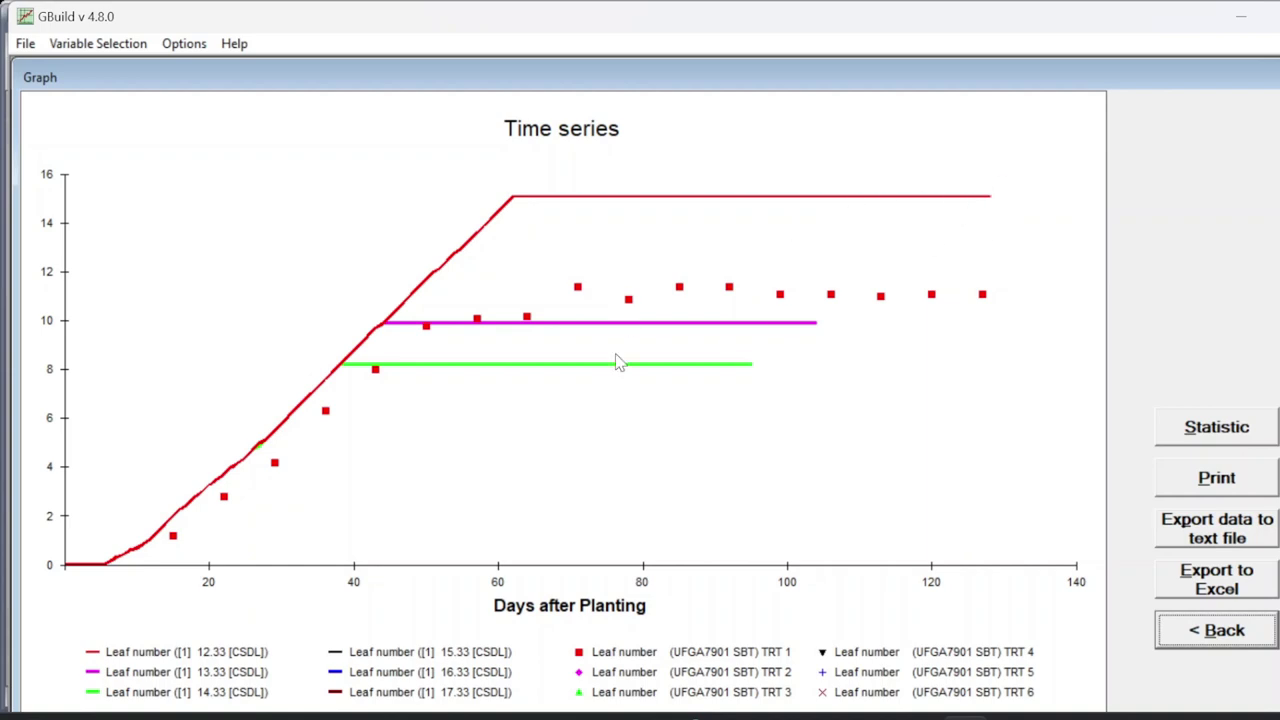
Step: Close the leaf number graph, look over the remaining output files, and leave the file browser without opening another
key("alt+F4")
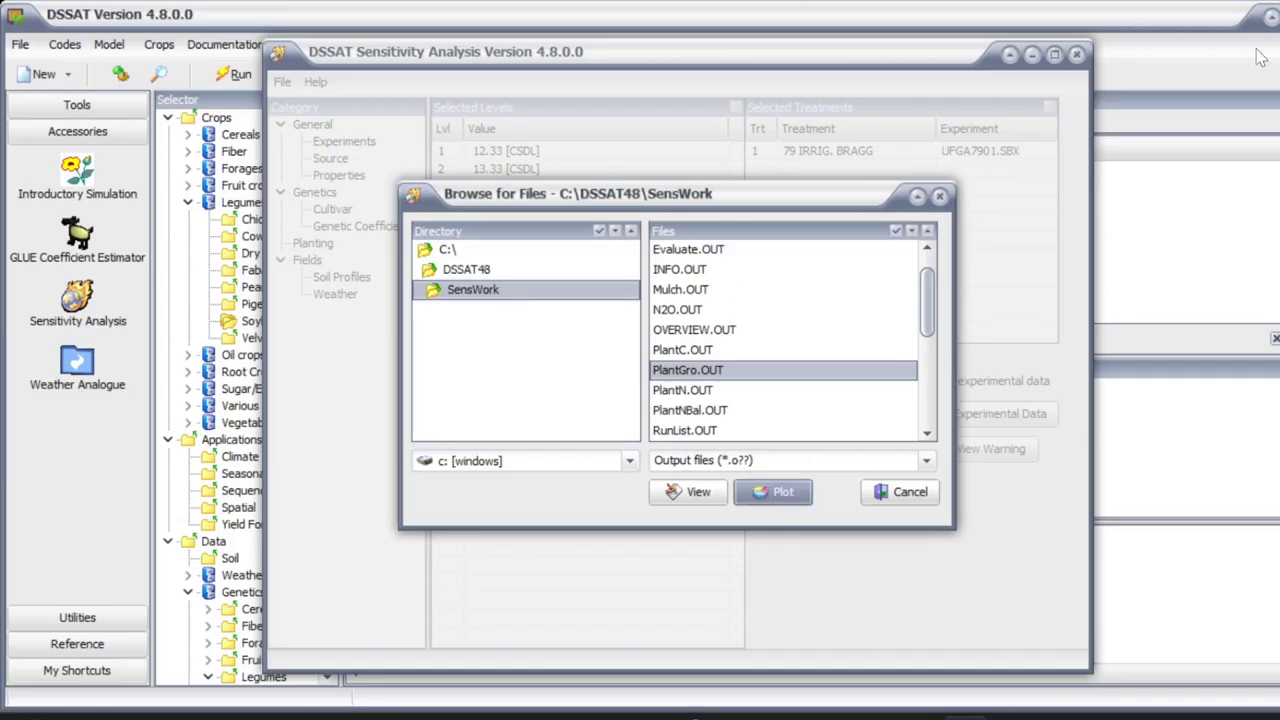
scroll(918, 325, "down", 5)
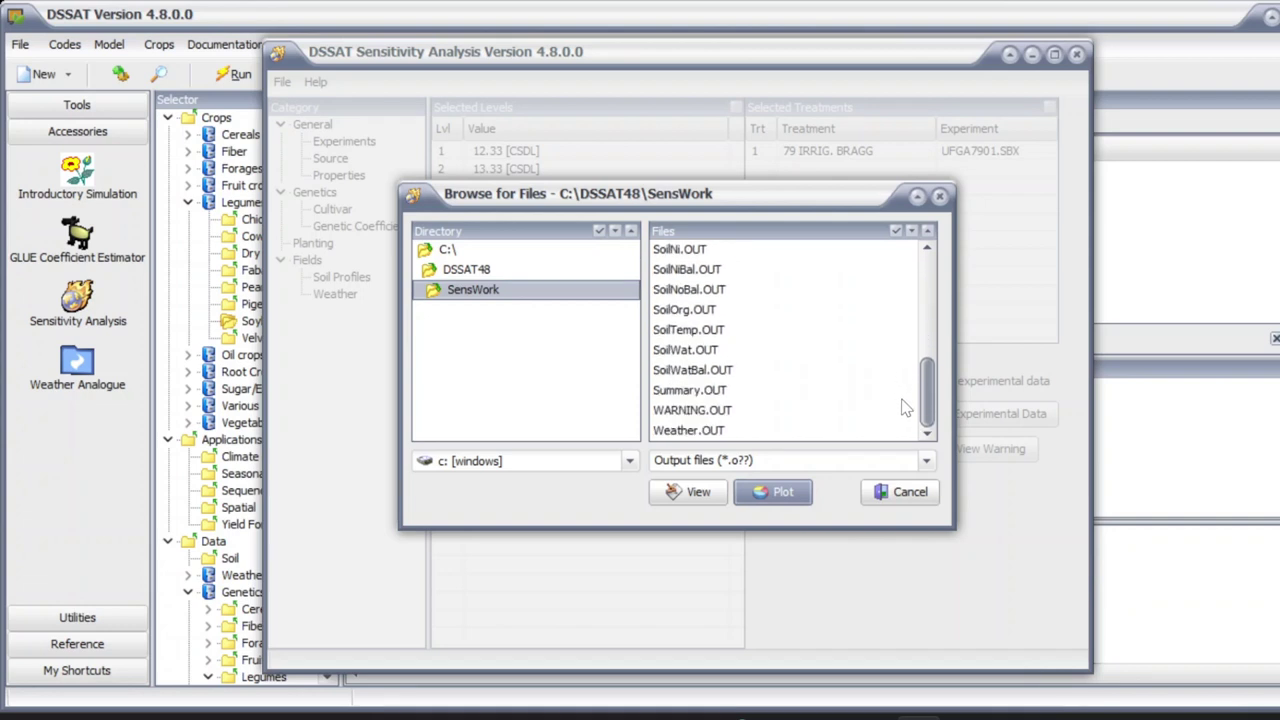
left_click(895, 491)
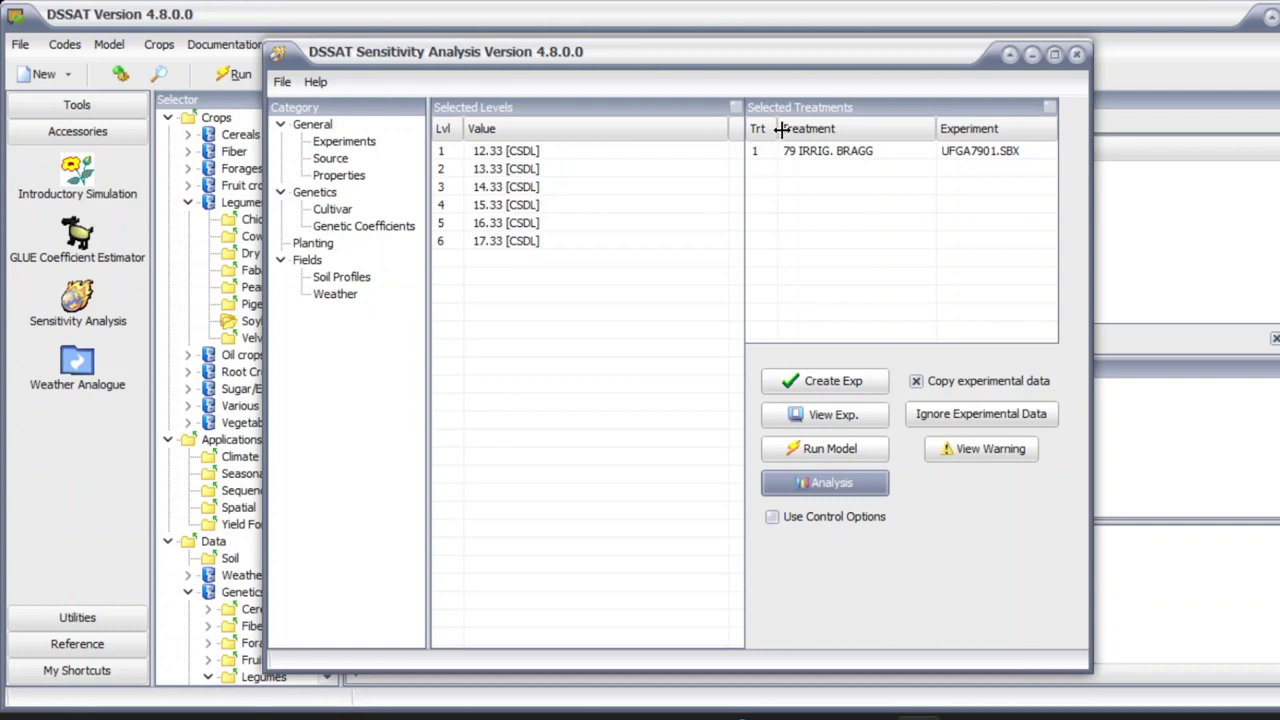
Step: Close the finished soybean sensitivity analysis and refresh the list of soybean experiments
left_click(1076, 54)
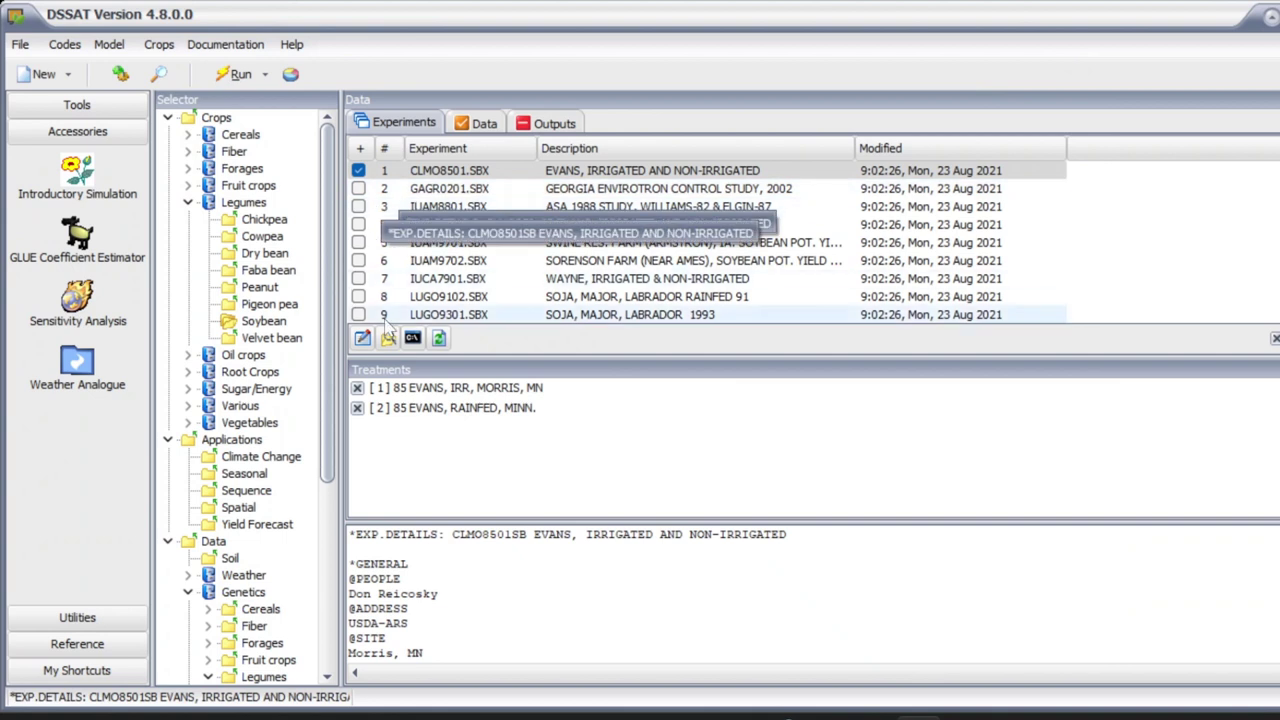
left_click(439, 339)
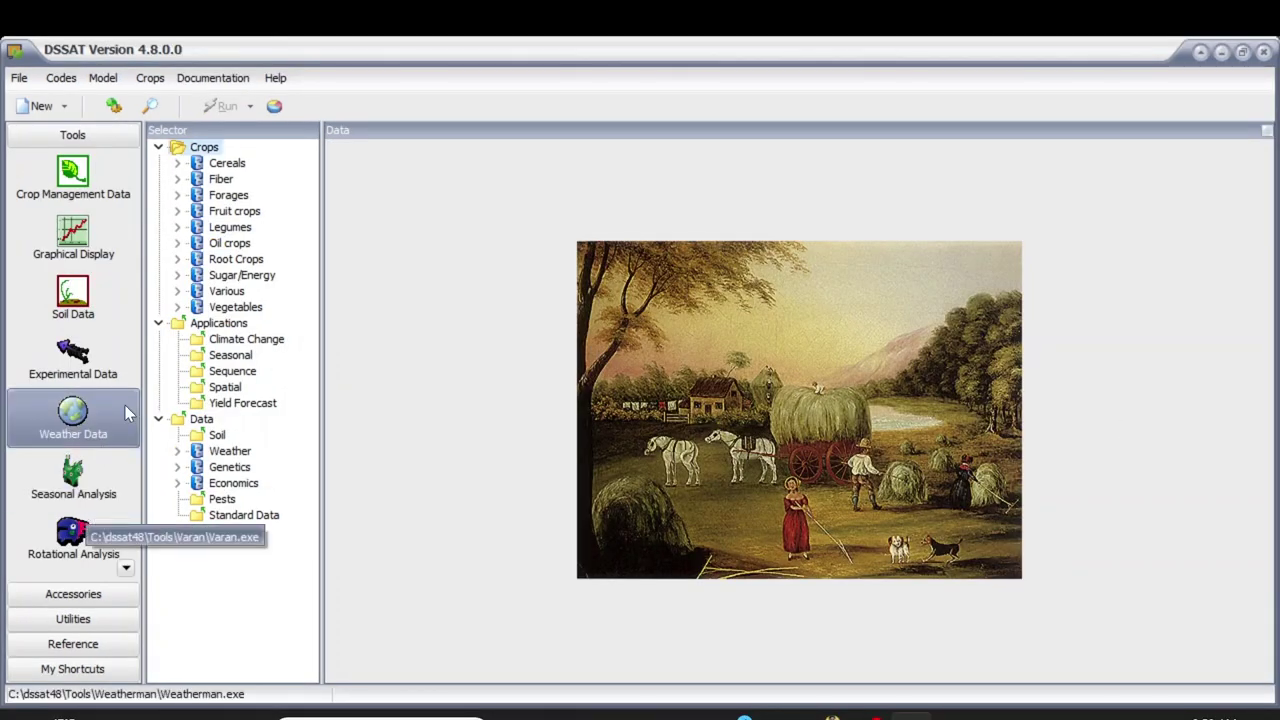
Step: Open a new Sensitivity Analysis session and select the IRRIGATED HIGH NITROGEN treatment of the Maize experiment UFGA8201.MZX
left_click(106, 593)
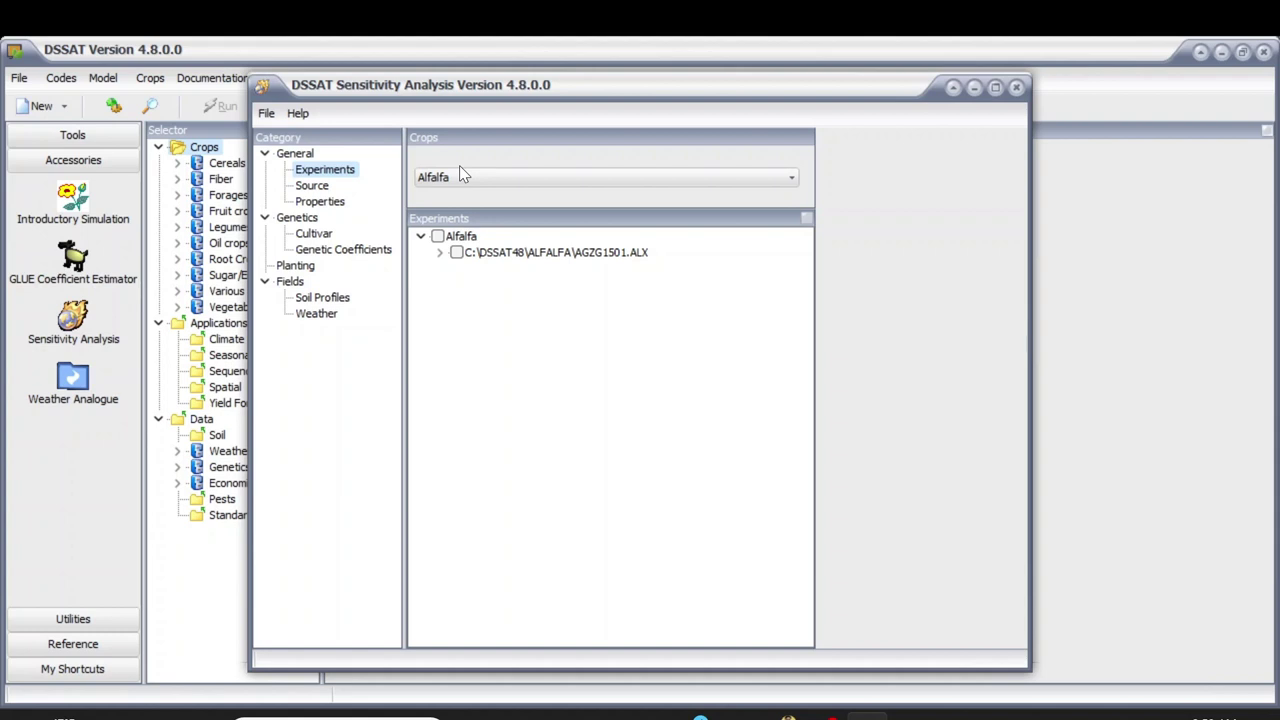
left_click(465, 175)
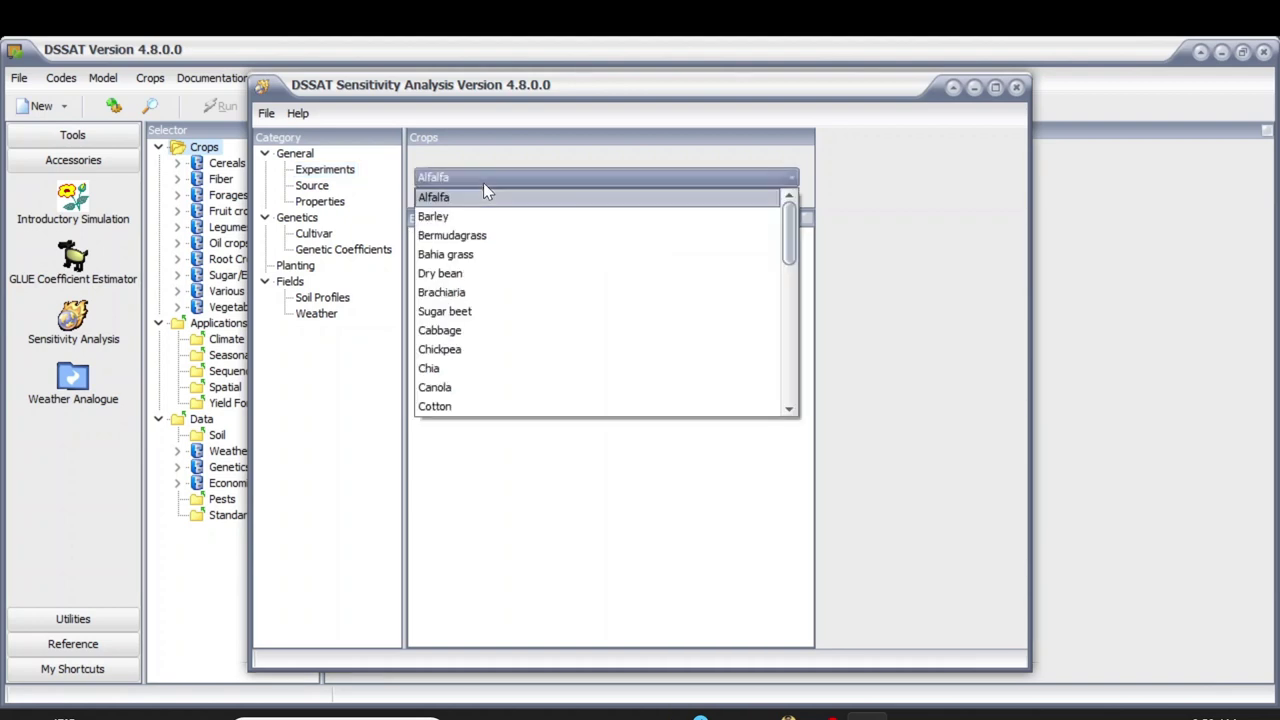
left_click_drag(792, 226, 783, 296)
left_click(515, 292)
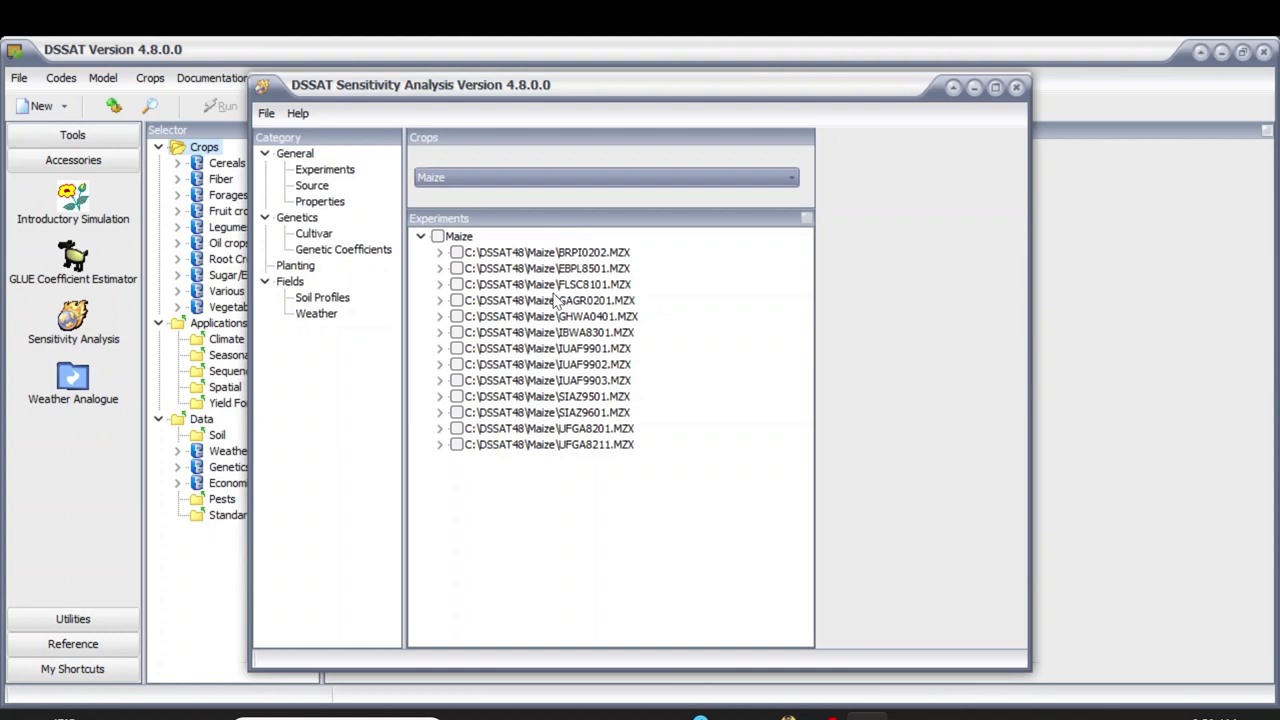
left_click(440, 430)
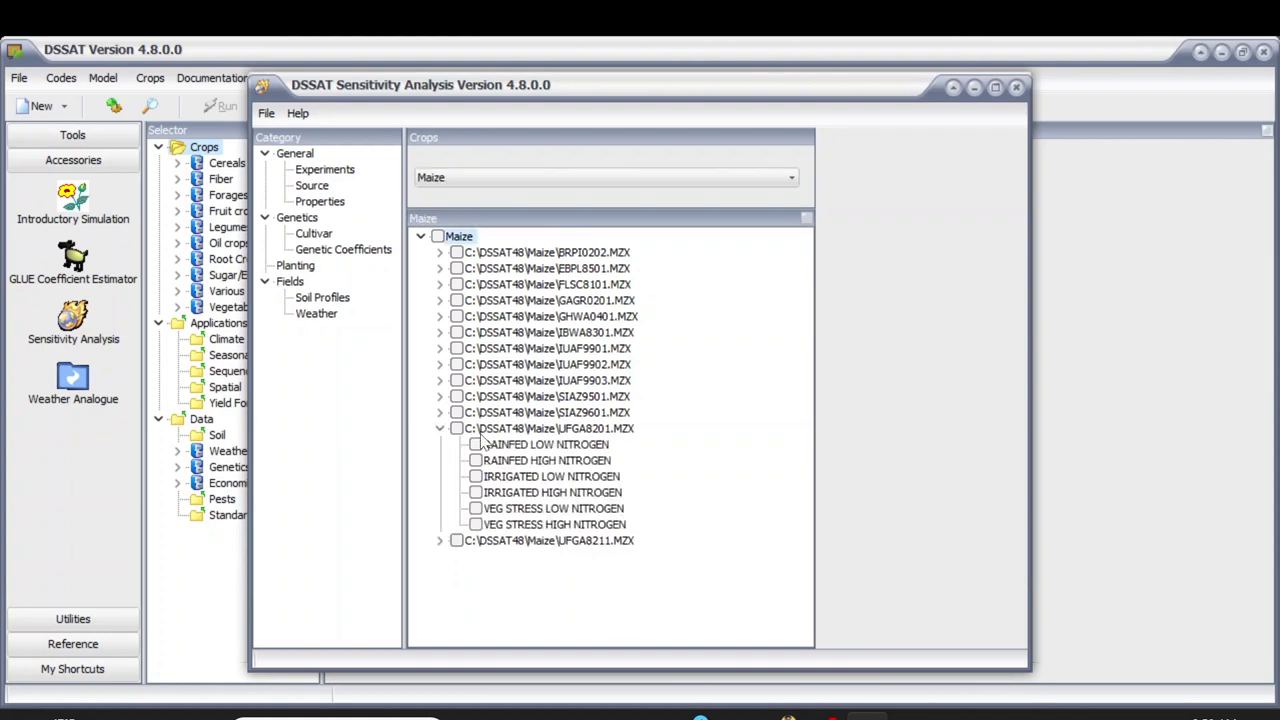
left_click(474, 493)
left_click(475, 493)
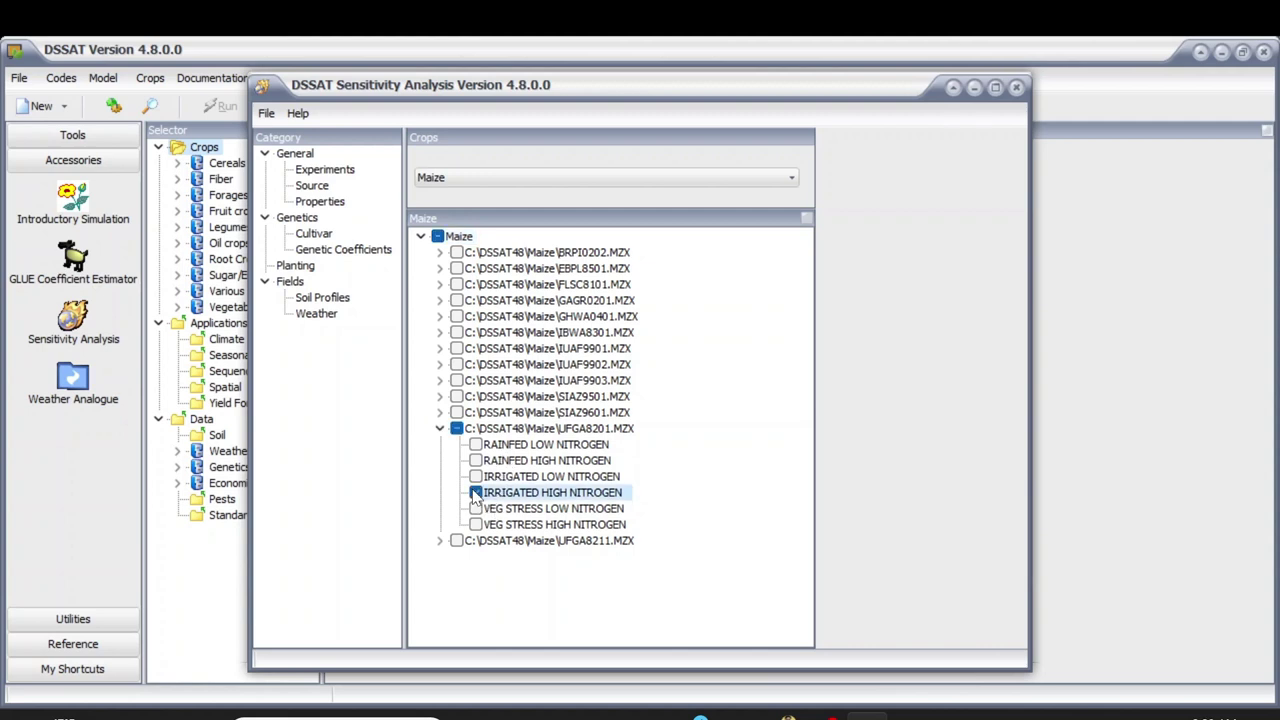
Step: Review the experiment's source and properties, and select the cultivars MINIMA, MAXIMA, PC0001, PC0002 and PC0003
left_click(311, 186)
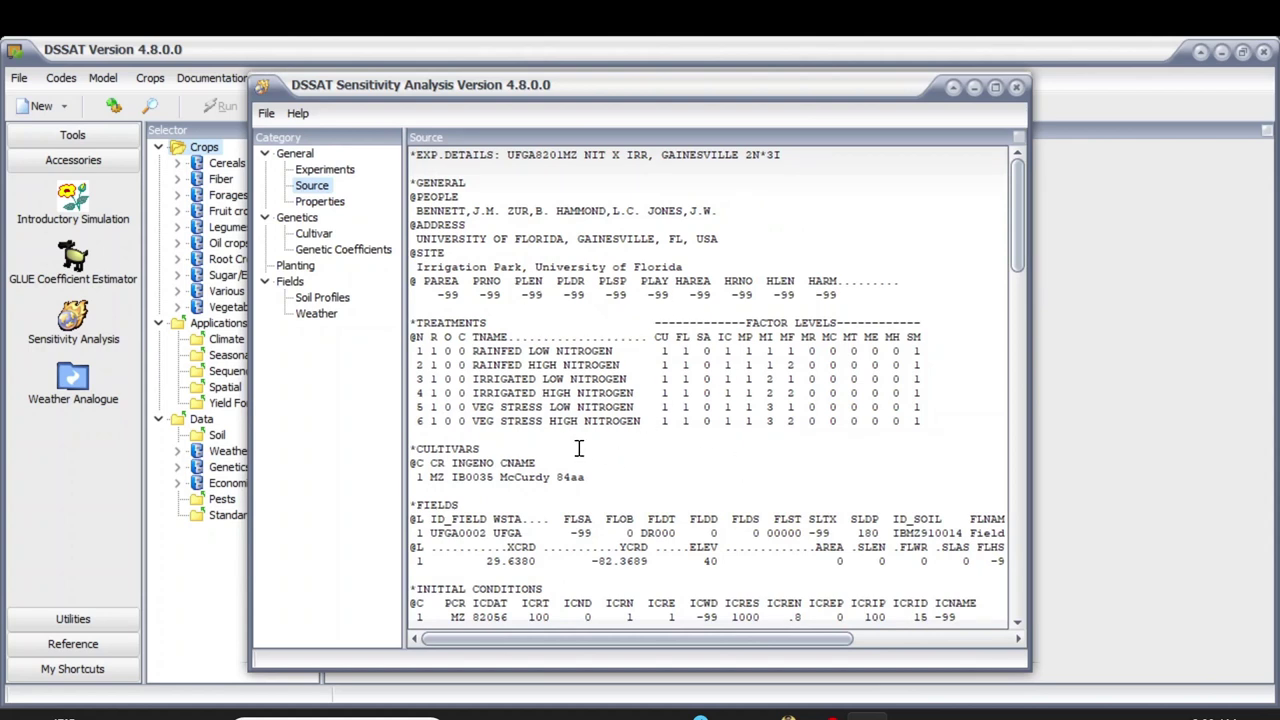
left_click(327, 203)
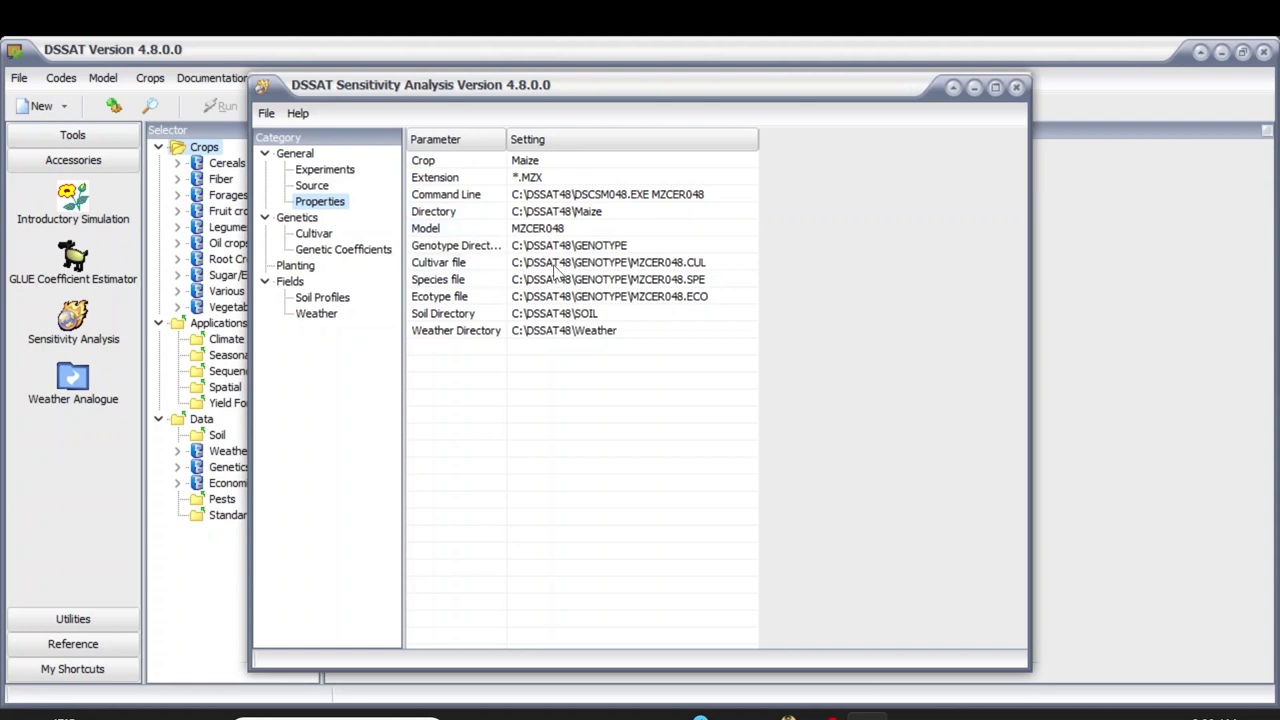
left_click(325, 236)
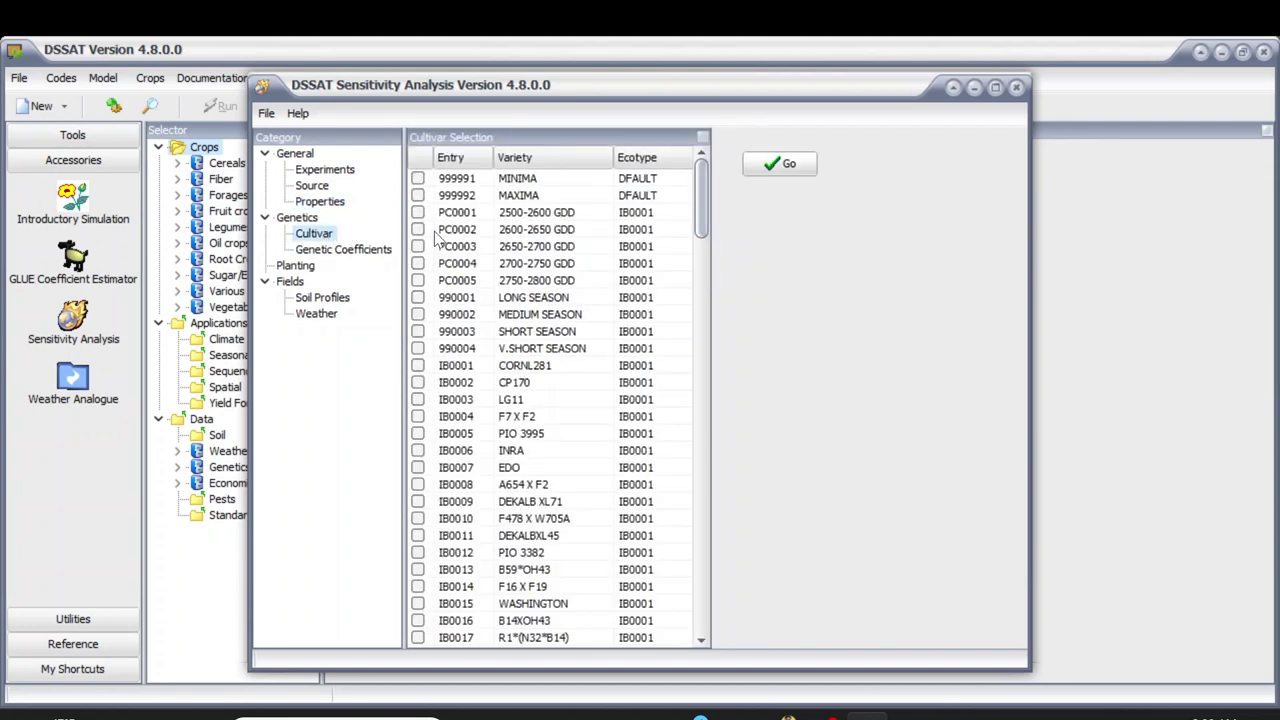
left_click(418, 180)
left_click(418, 195)
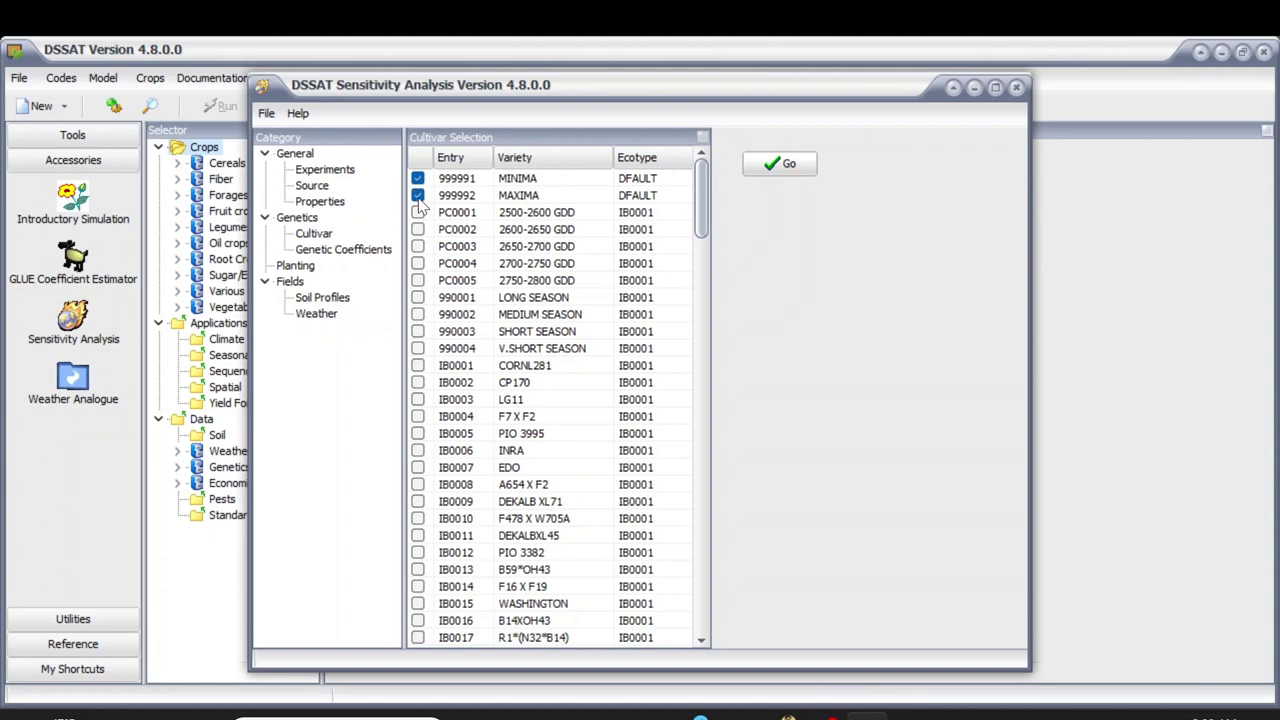
left_click(418, 212)
left_click(418, 229)
left_click(418, 247)
Step: Look over the available maize genetic coefficients and template cultivars without changing them
left_click(345, 252)
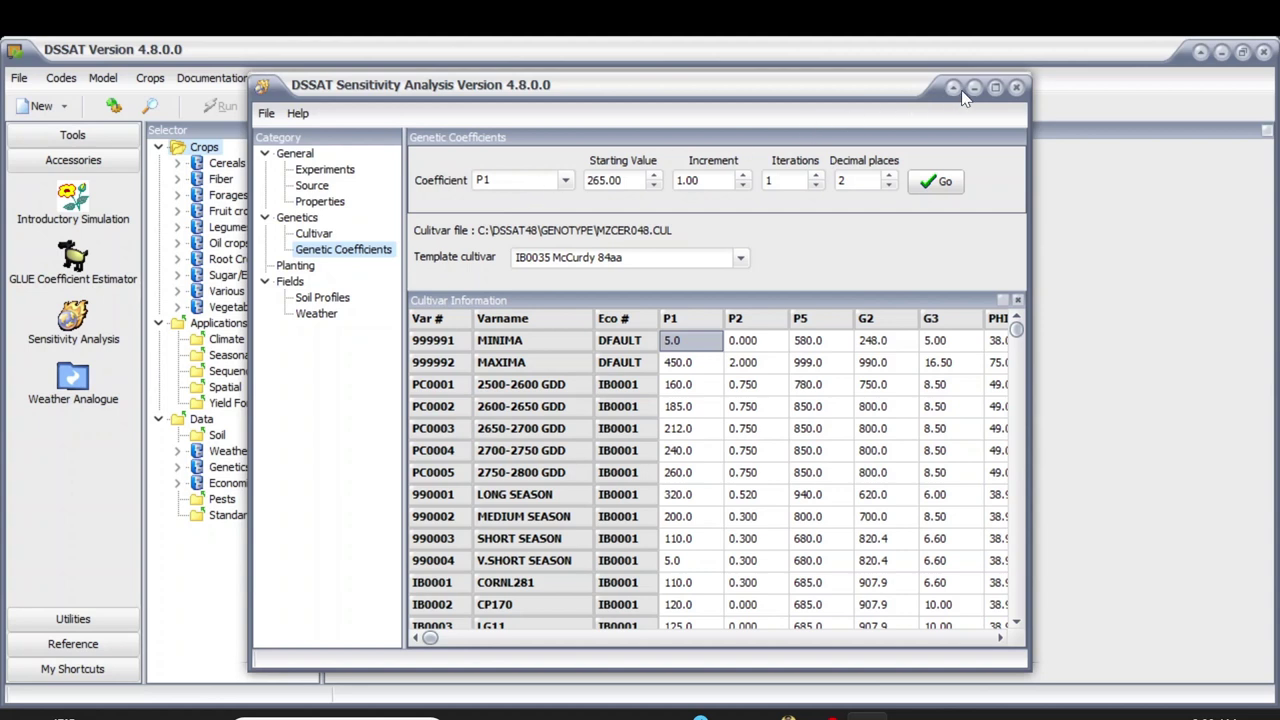
left_click(530, 180)
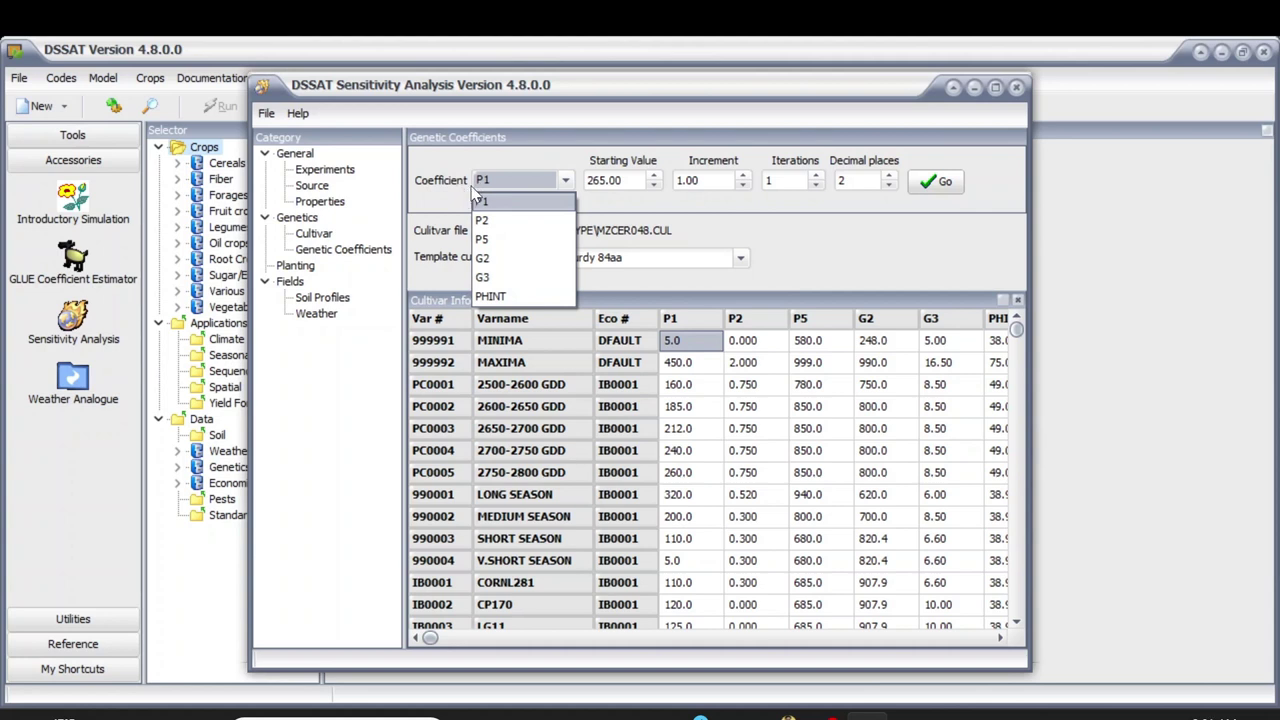
left_click(653, 234)
left_click(628, 257)
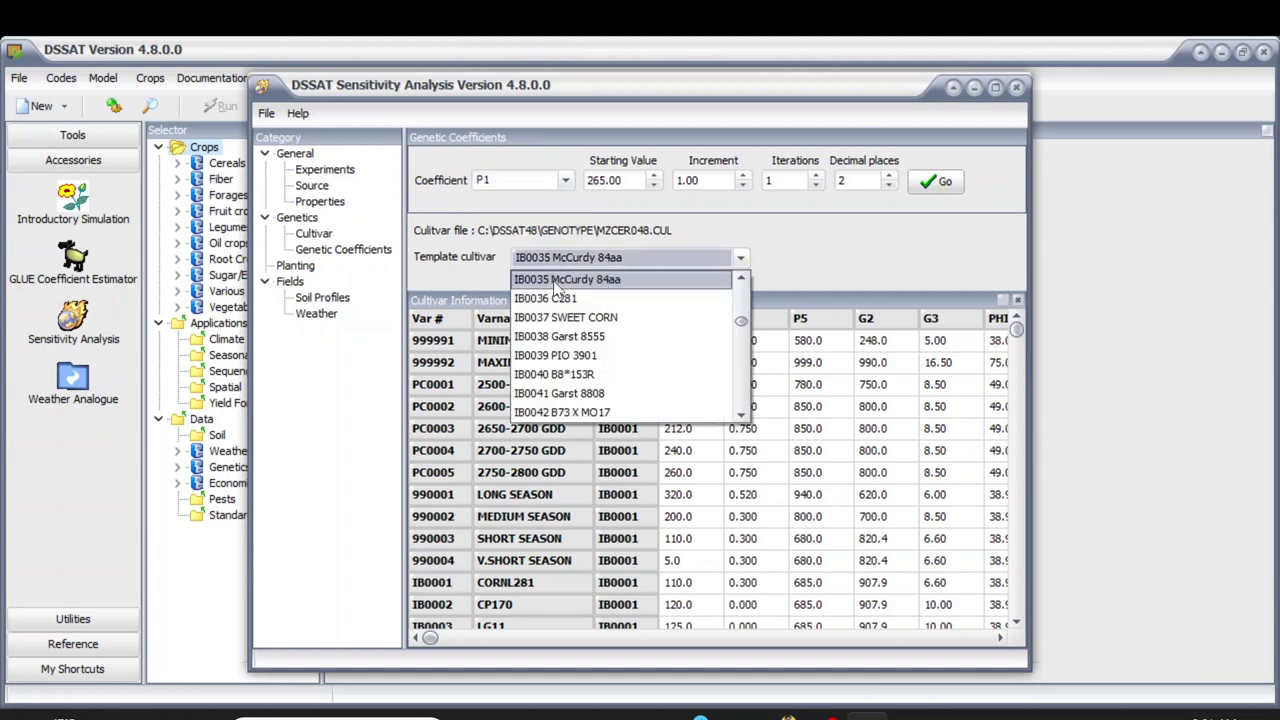
Step: Return to the cultivar selection and generate the sensitivity levels from the five selected maize cultivars
left_click(329, 238)
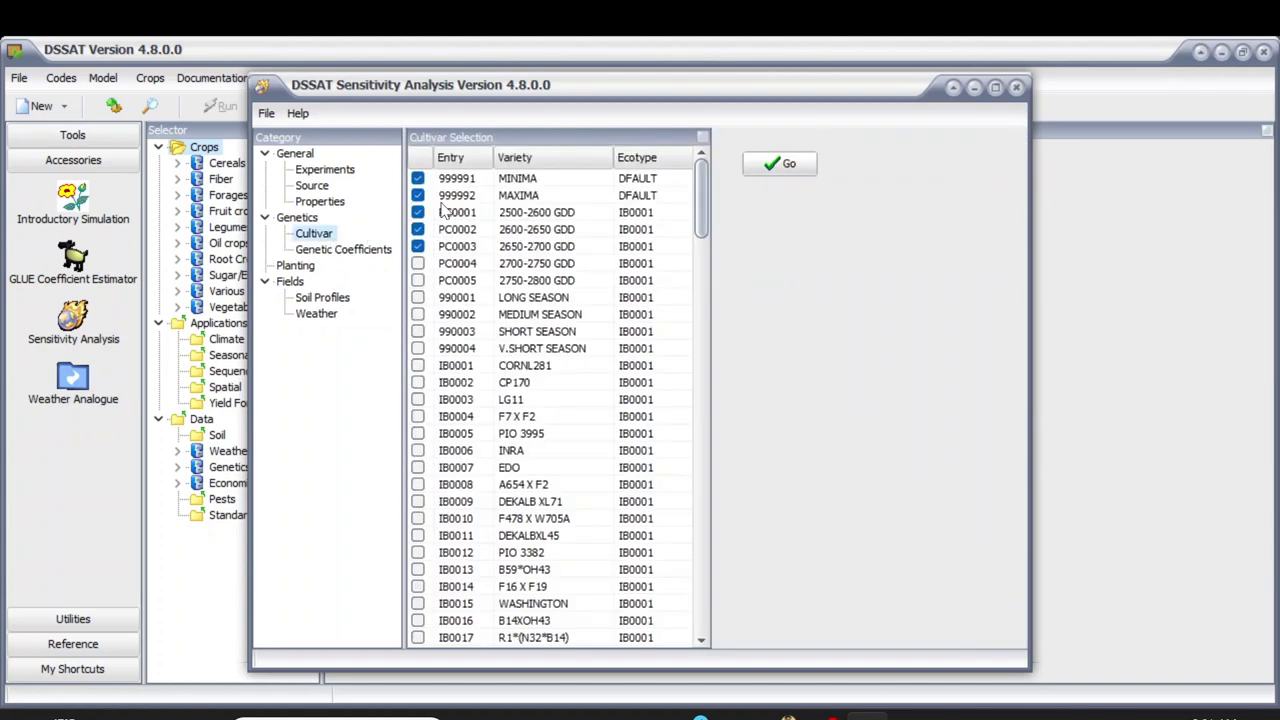
left_click(792, 176)
left_click(788, 176)
left_click(780, 165)
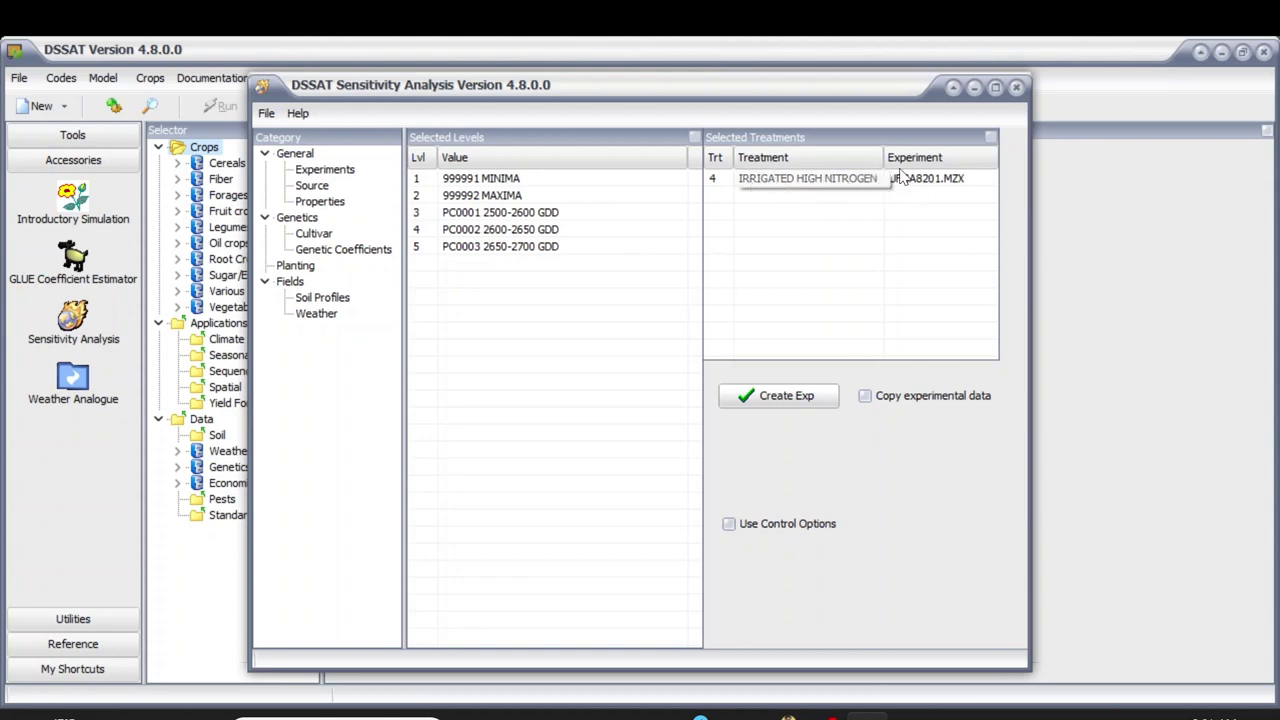
Step: Include the experimental data and create the sensitivity experiment, saving it as UFGA8201.MZX in the SensWork folder
left_click(865, 397)
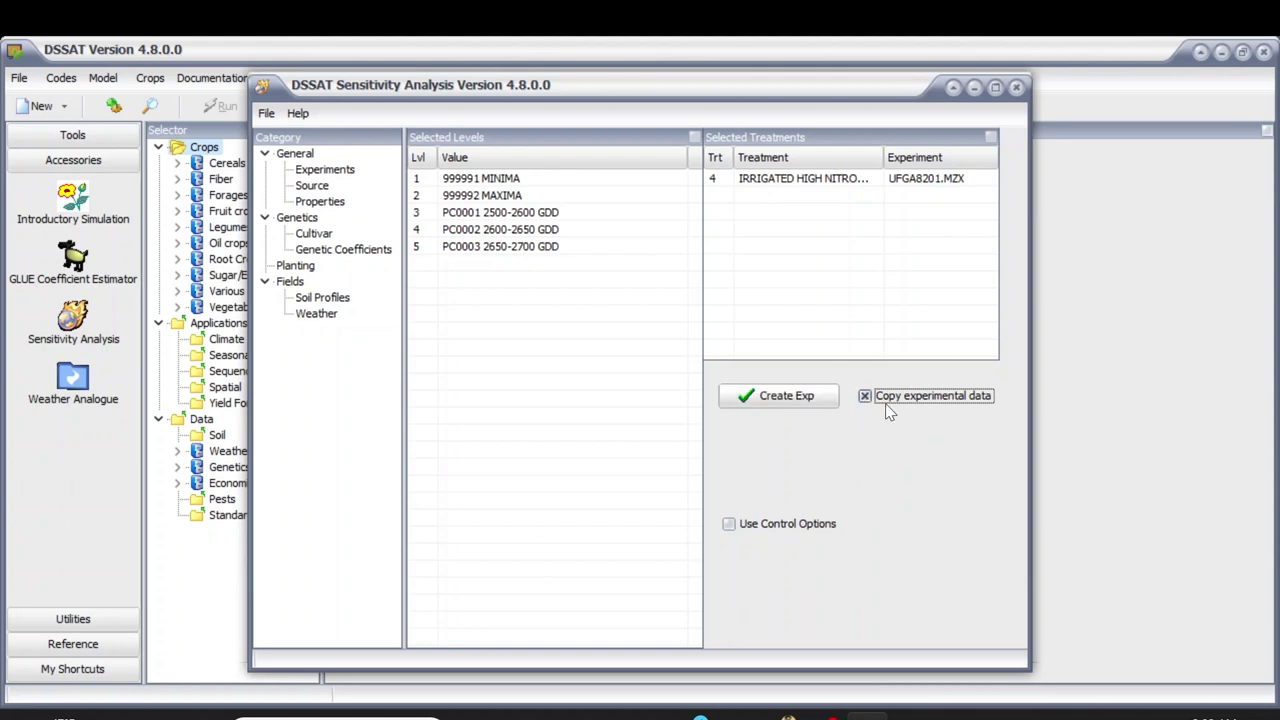
left_click(821, 399)
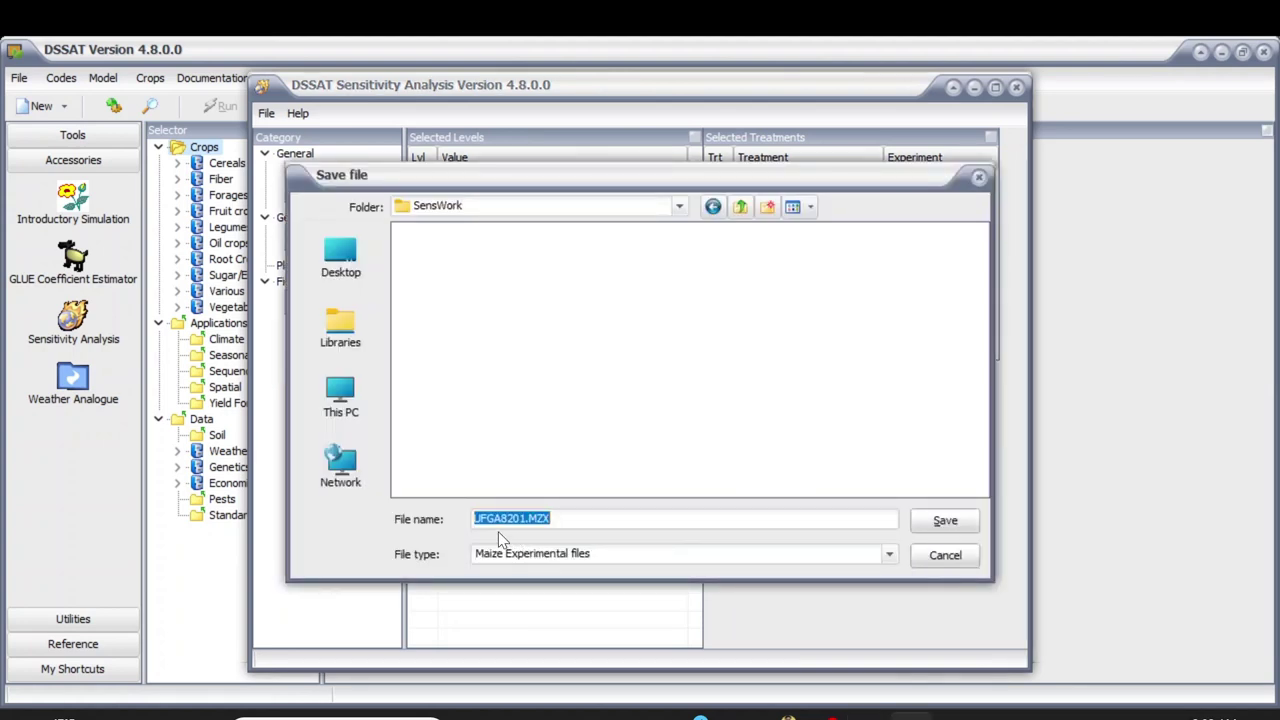
left_click(915, 519)
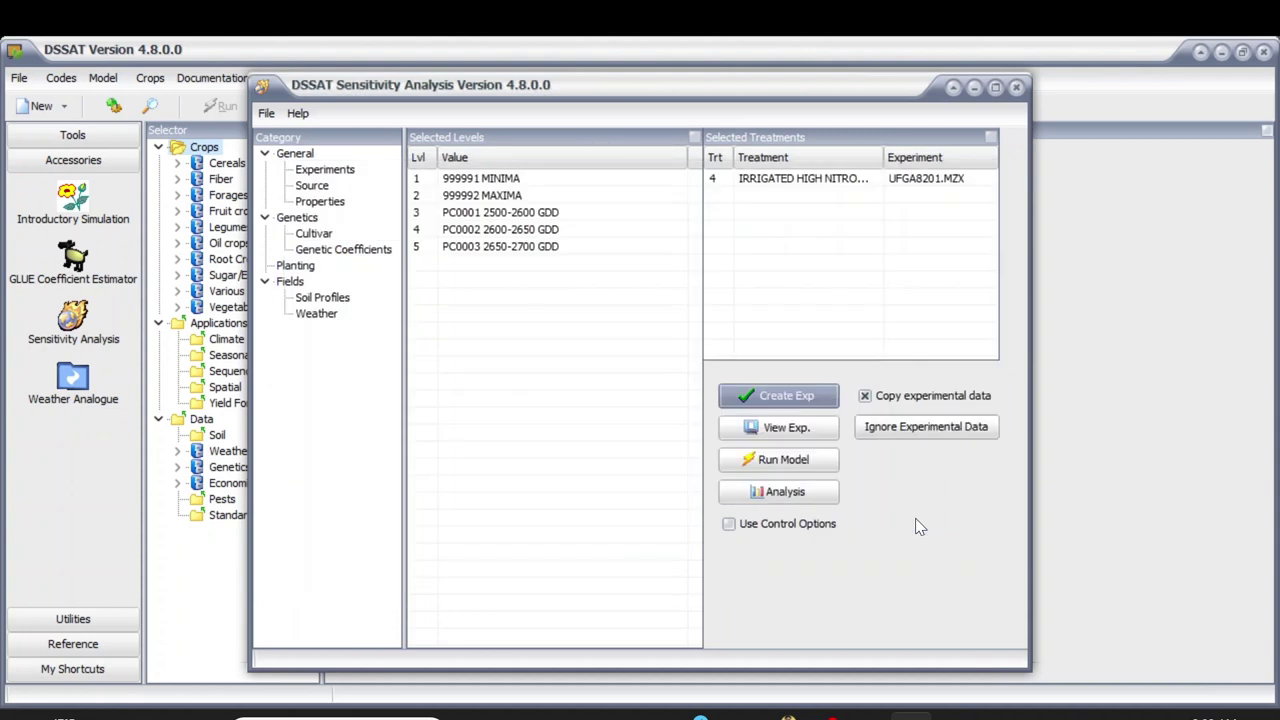
Step: Run the model on the maize experiment and open the OVERVIEW.OUT output file full-screen in Notepad, closing the old UFGA7605 file
left_click(792, 458)
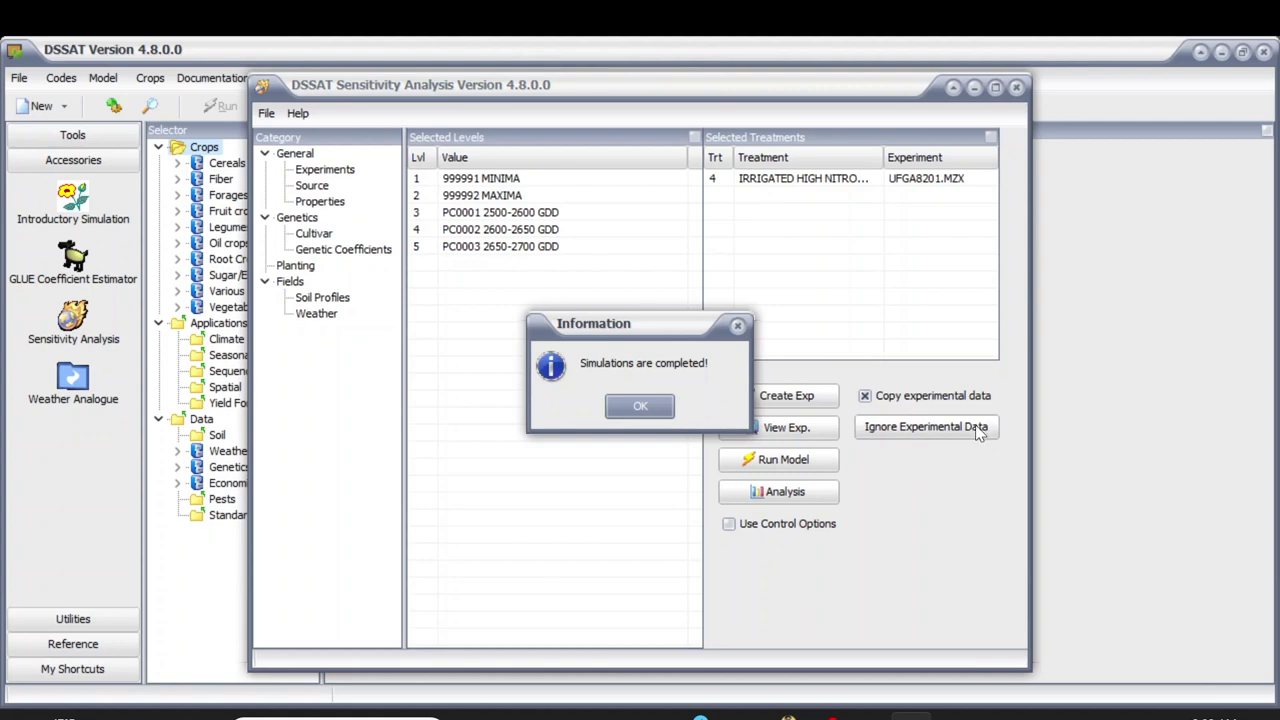
left_click(656, 406)
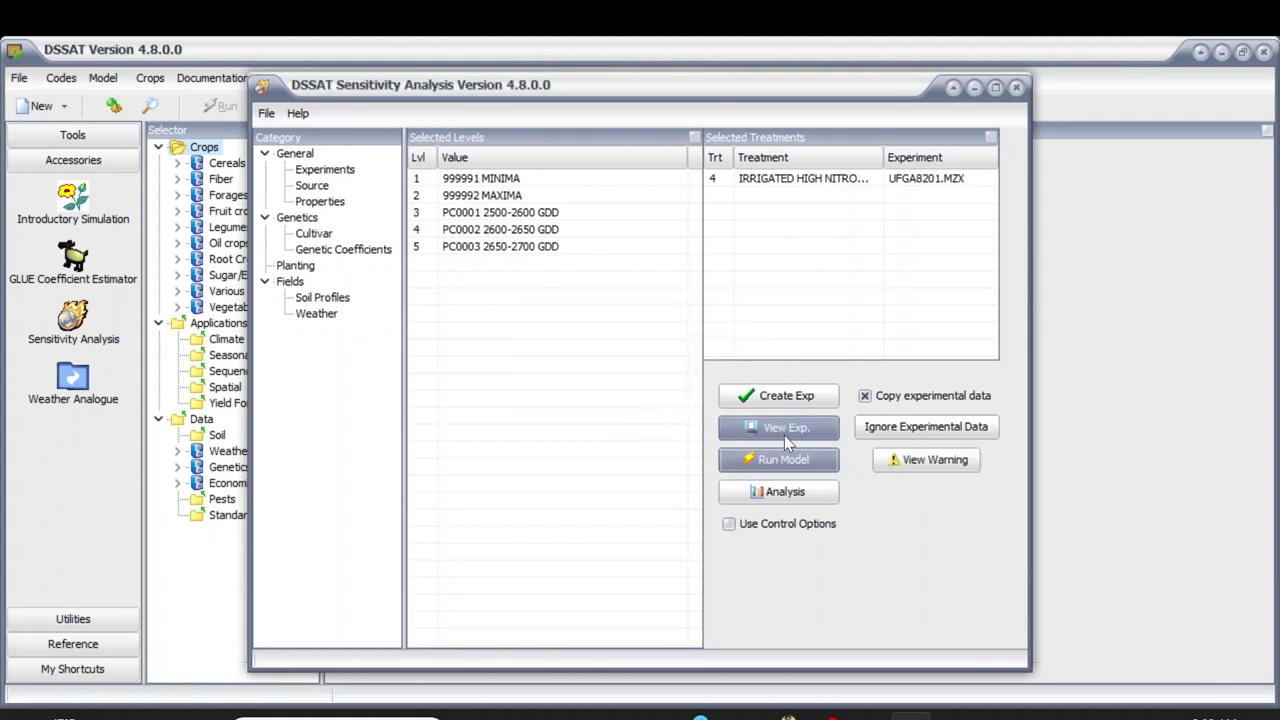
left_click(786, 487)
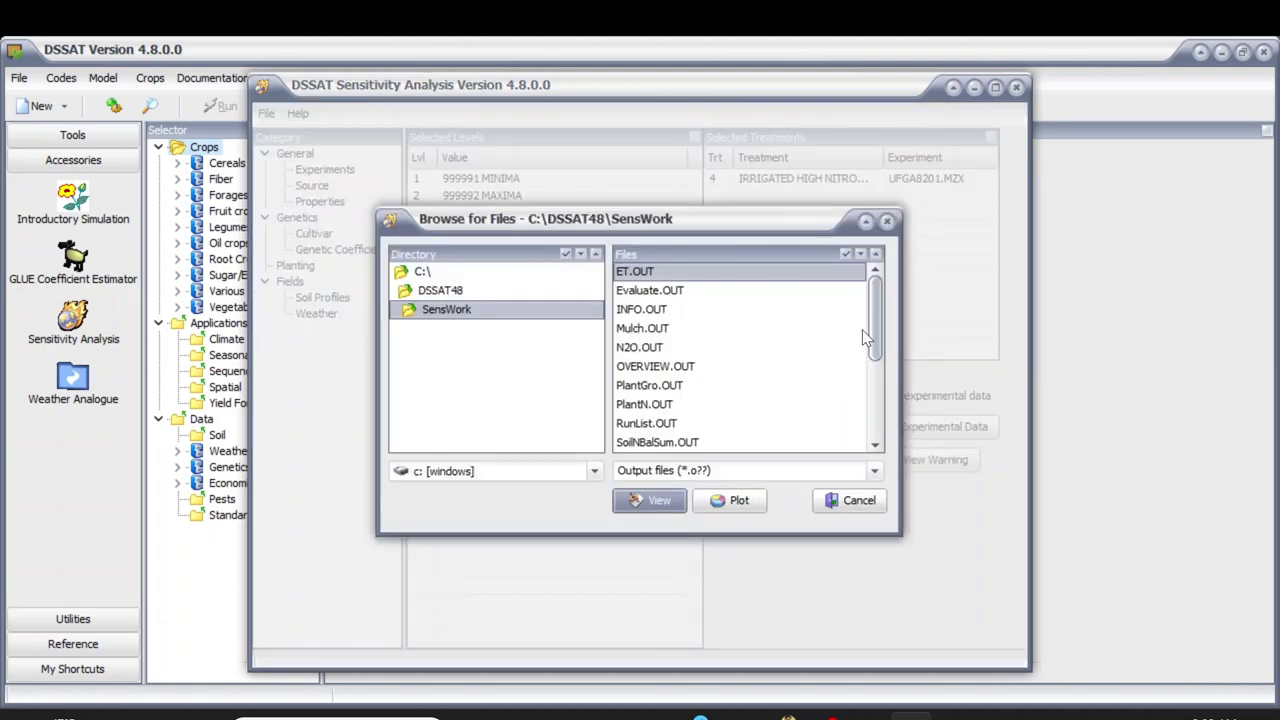
scroll(867, 319, "down", 1)
left_click(632, 347)
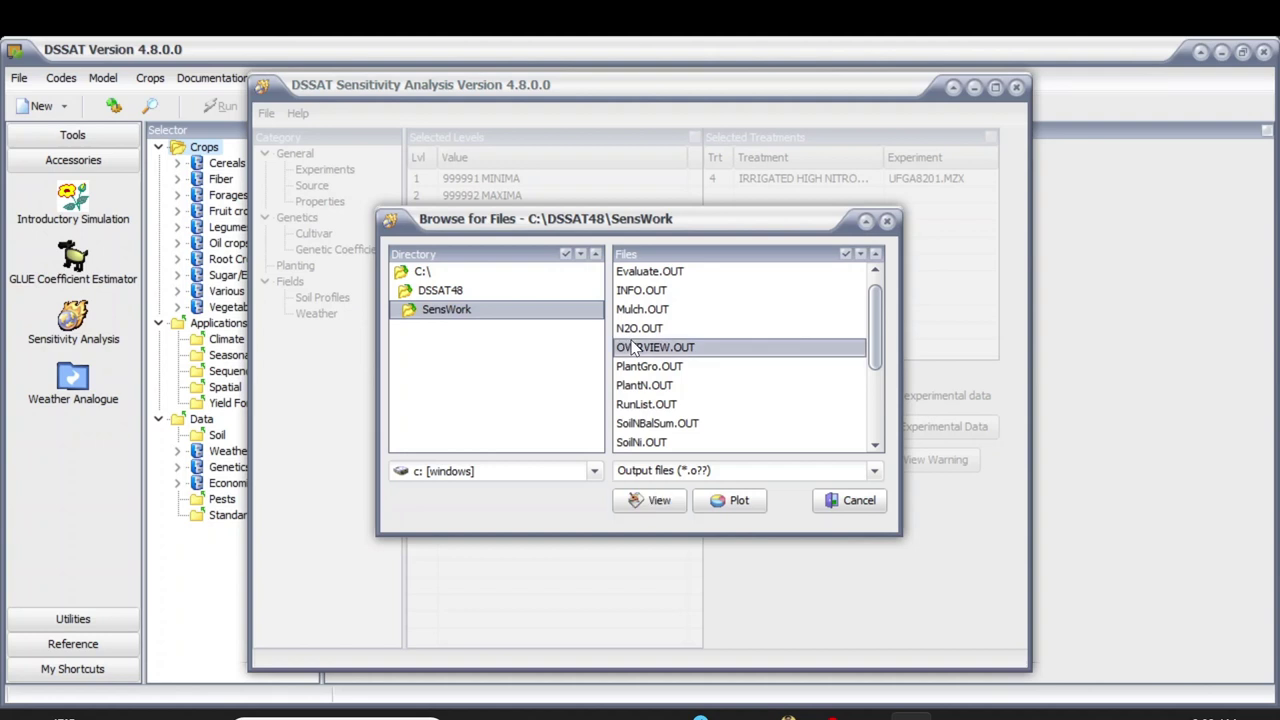
left_click(656, 503)
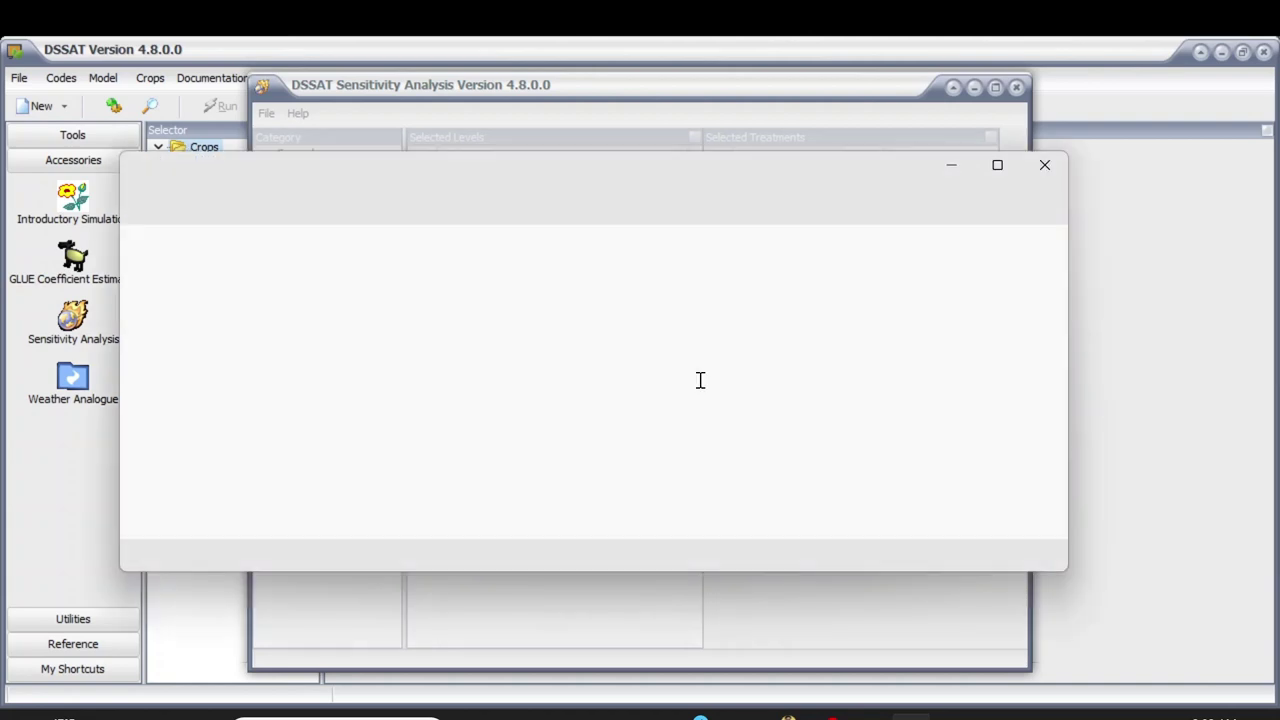
left_click(997, 168)
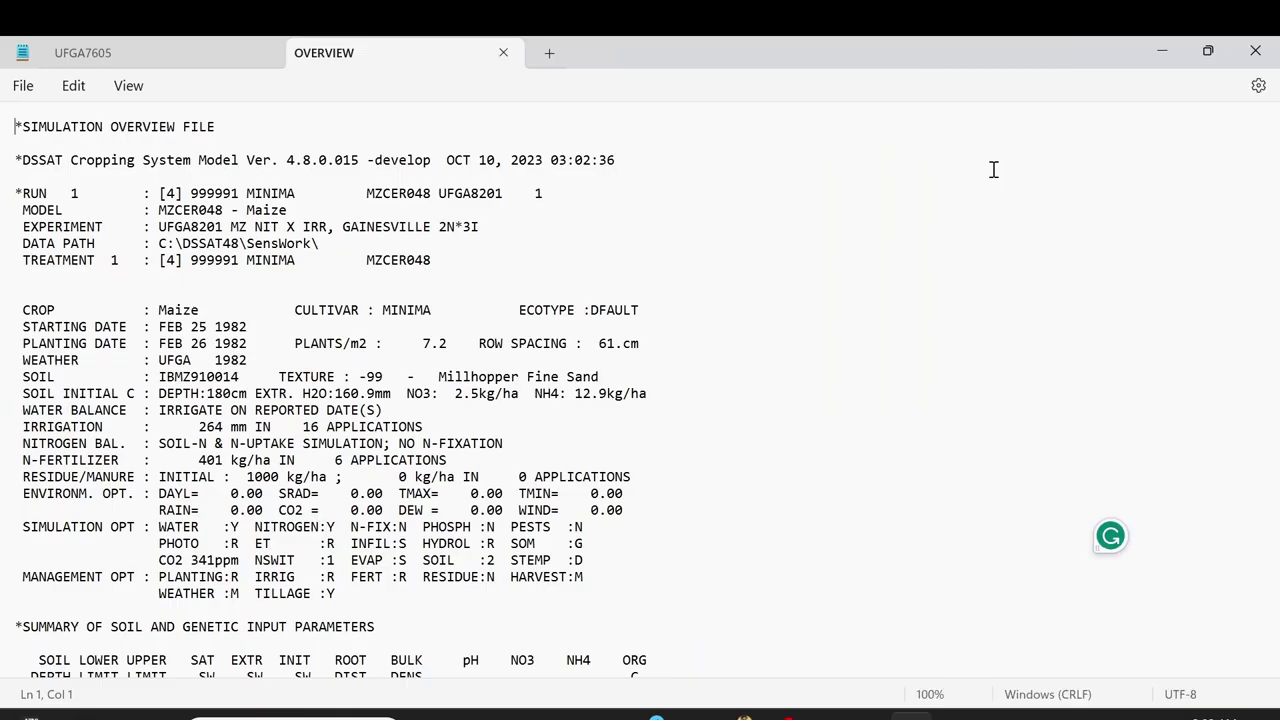
left_click(262, 55)
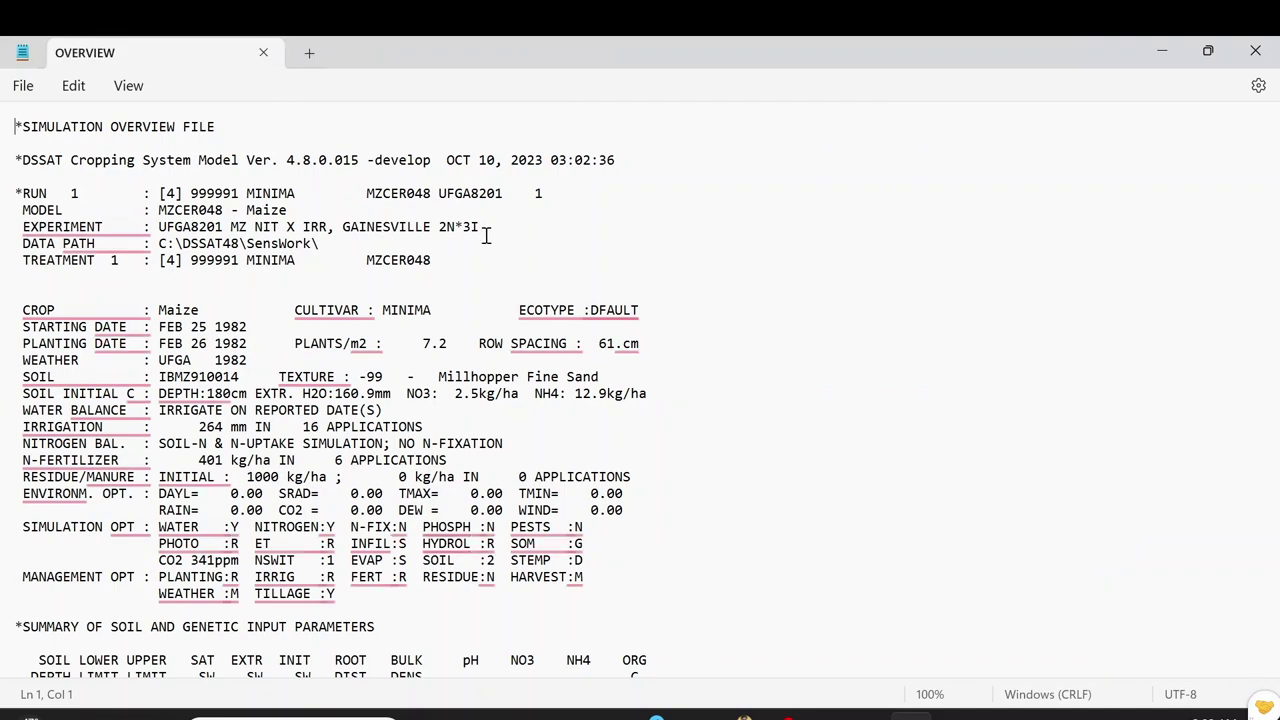
Step: Examine the first run's cultivar, planting, soil and simulation settings at the start of the overview file
left_click_drag(160, 194, 289, 191)
left_click_drag(298, 193, 247, 196)
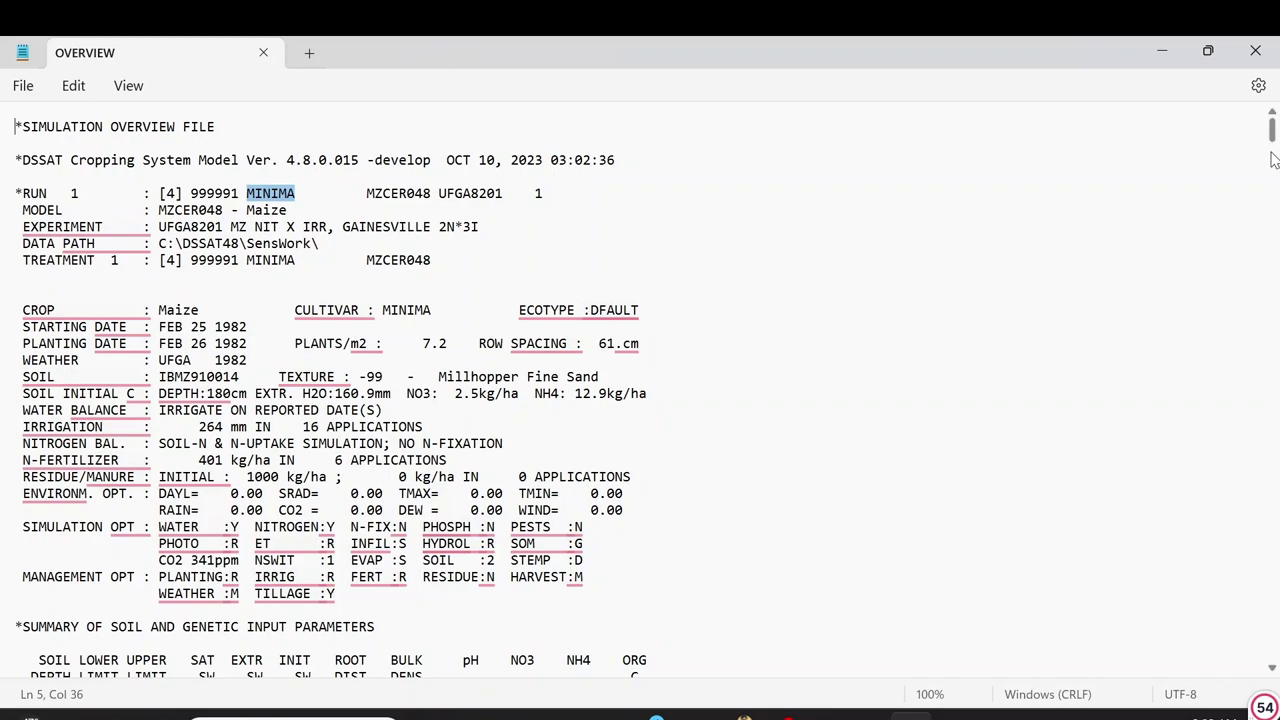
scroll(660, 357, "down", 11)
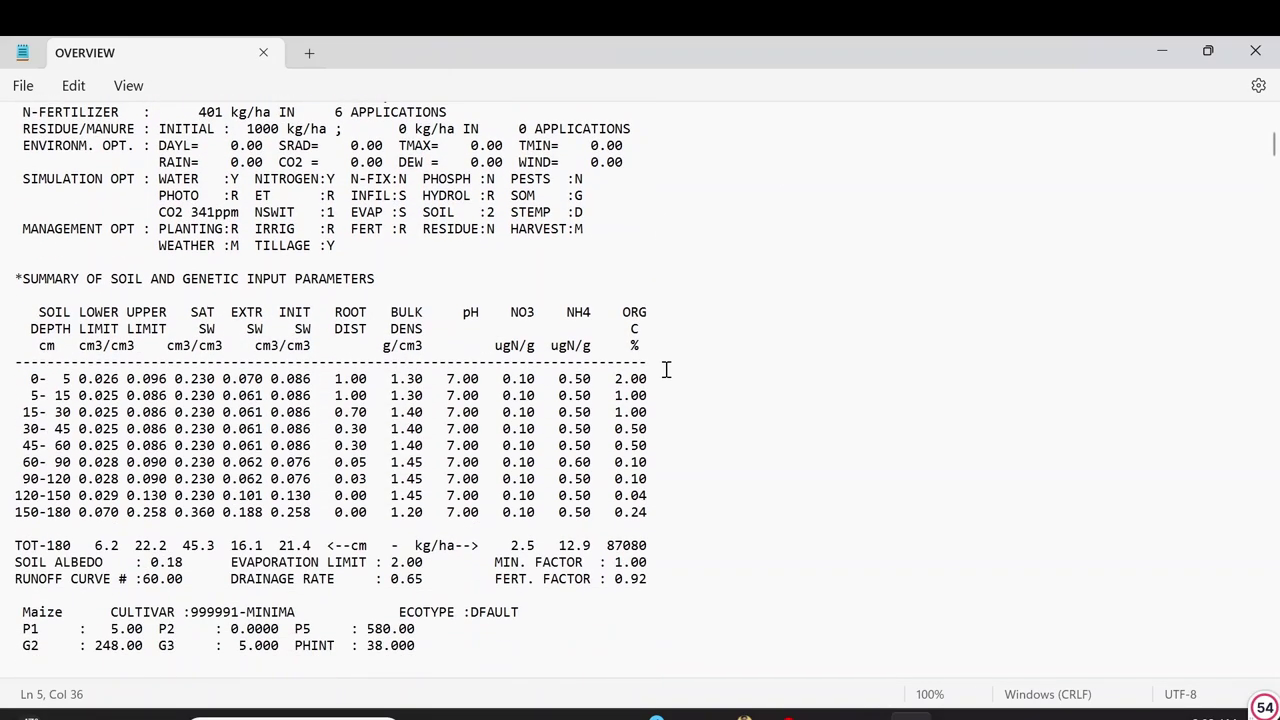
scroll(662, 376, "up", 5)
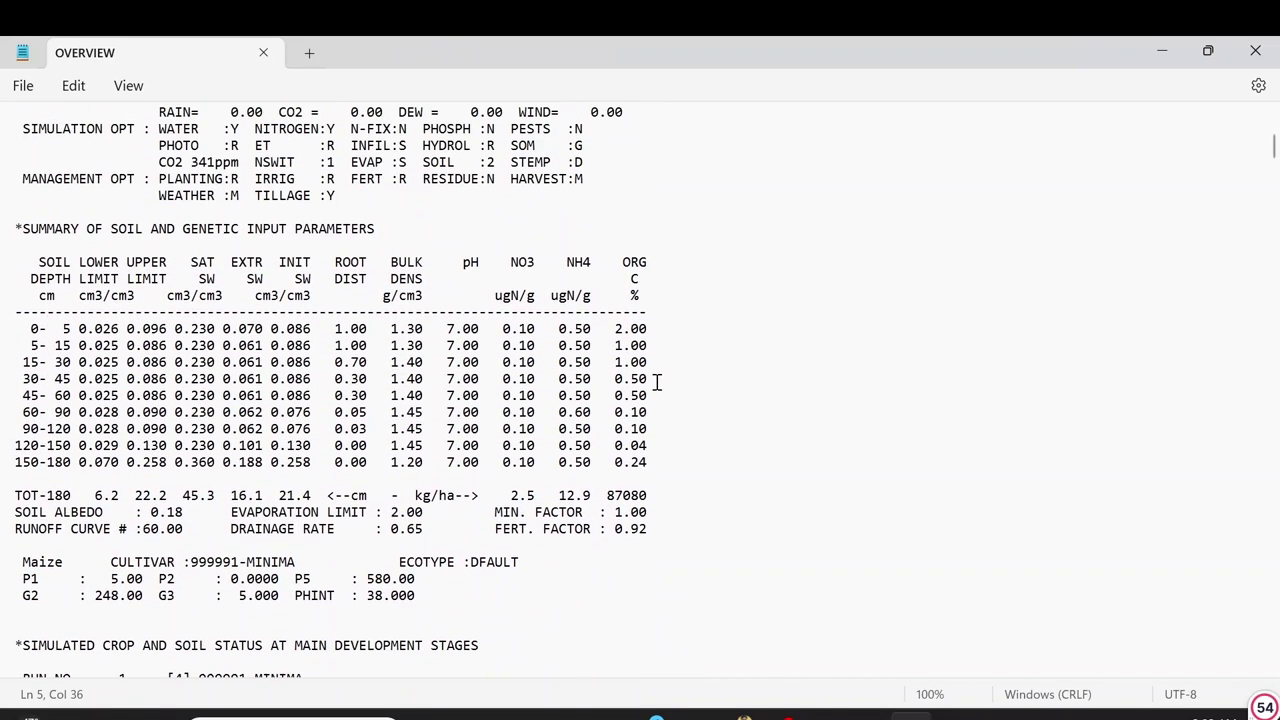
scroll(296, 236, "up", 2)
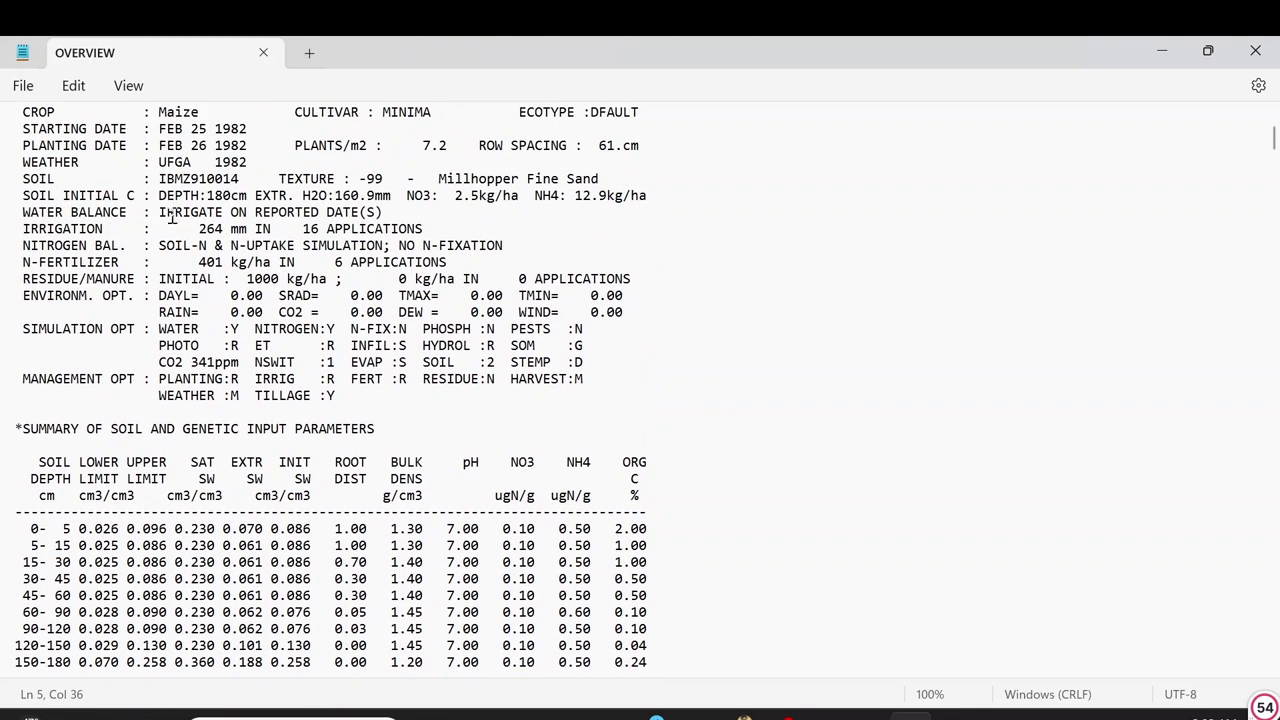
left_click(142, 128)
left_click(409, 168)
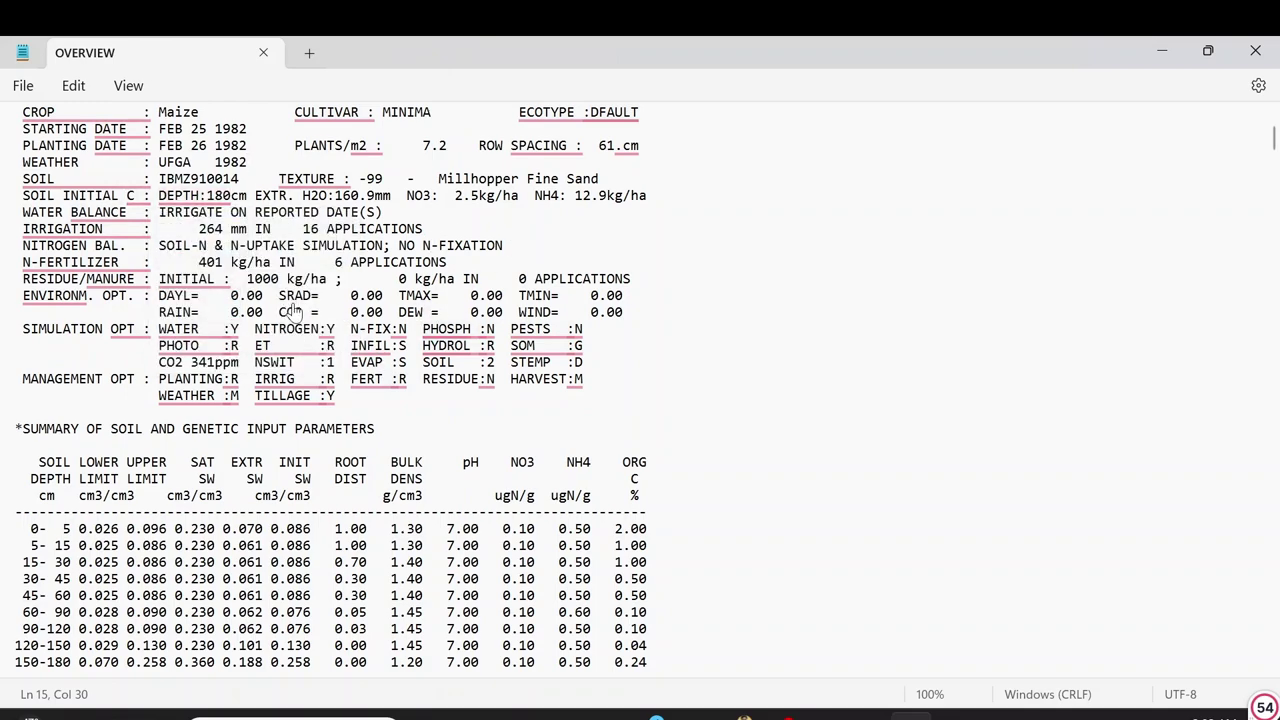
Step: Compare the simulated and measured anthesis day of the MINIMA run under Main Growth and Development Variables
scroll(422, 394, "down", 7)
scroll(422, 394, "down", 13)
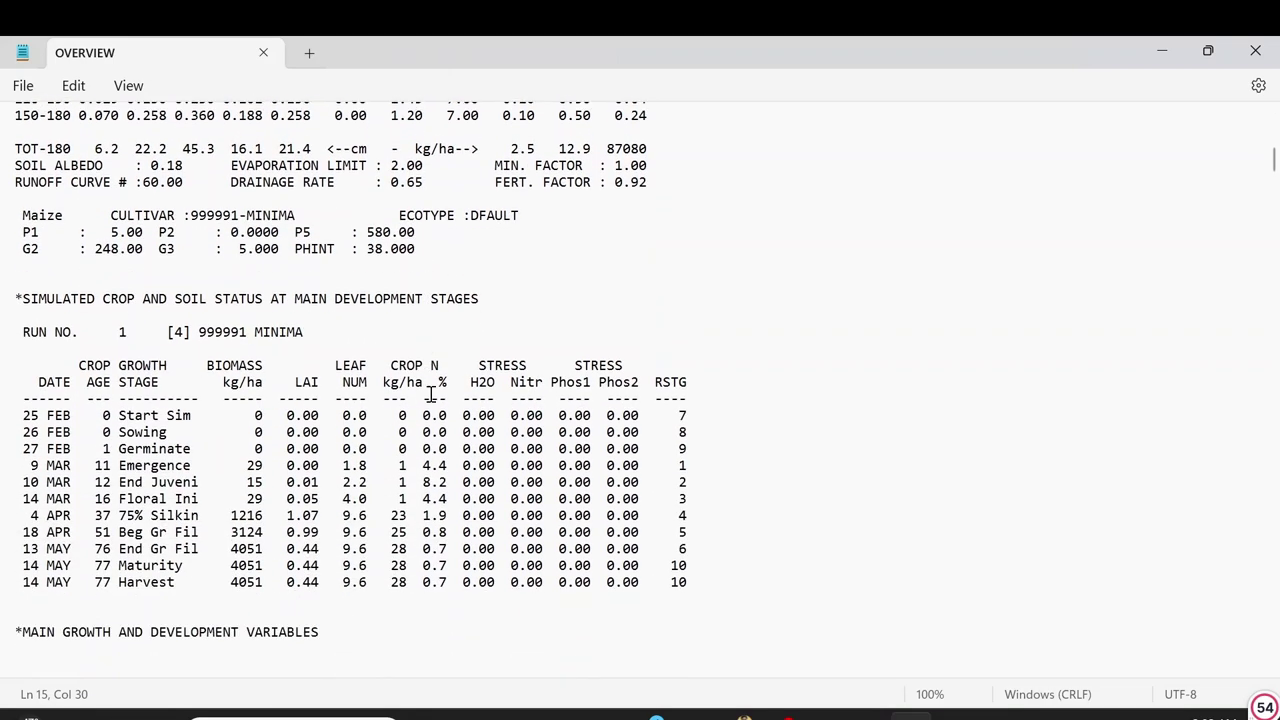
scroll(437, 401, "down", 3)
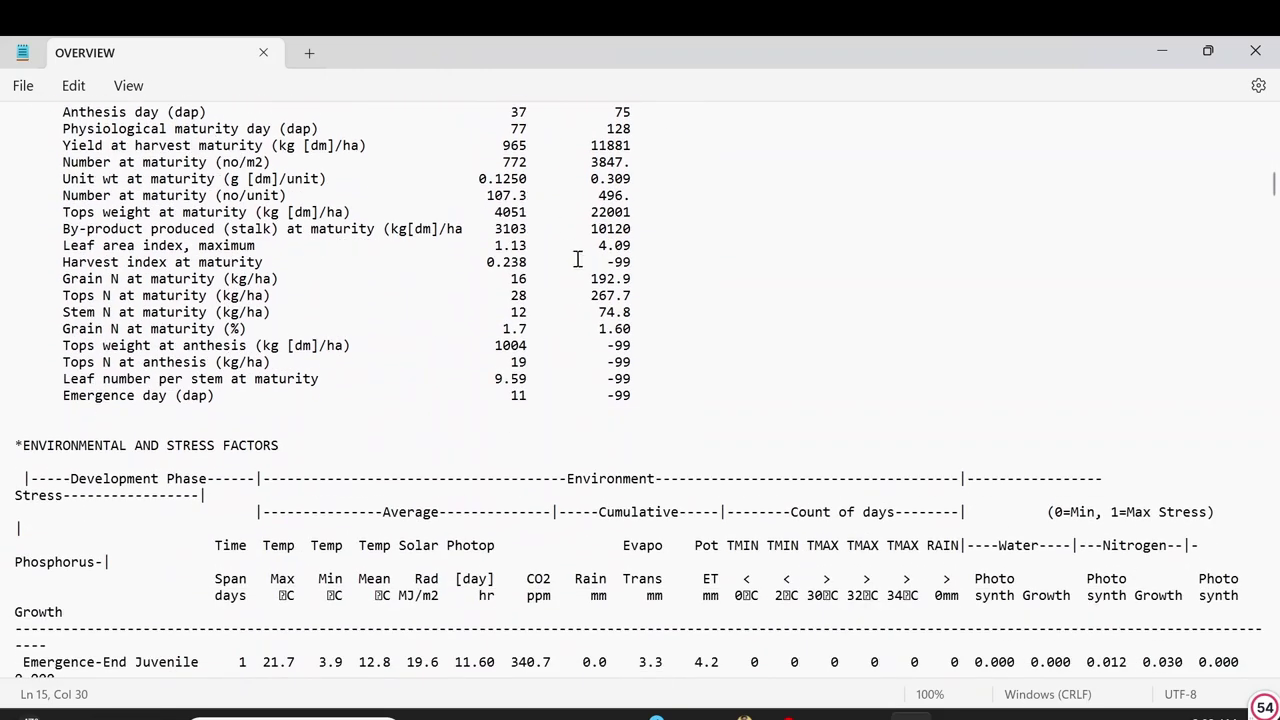
scroll(587, 263, "up", 5)
left_click_drag(642, 313, 609, 312)
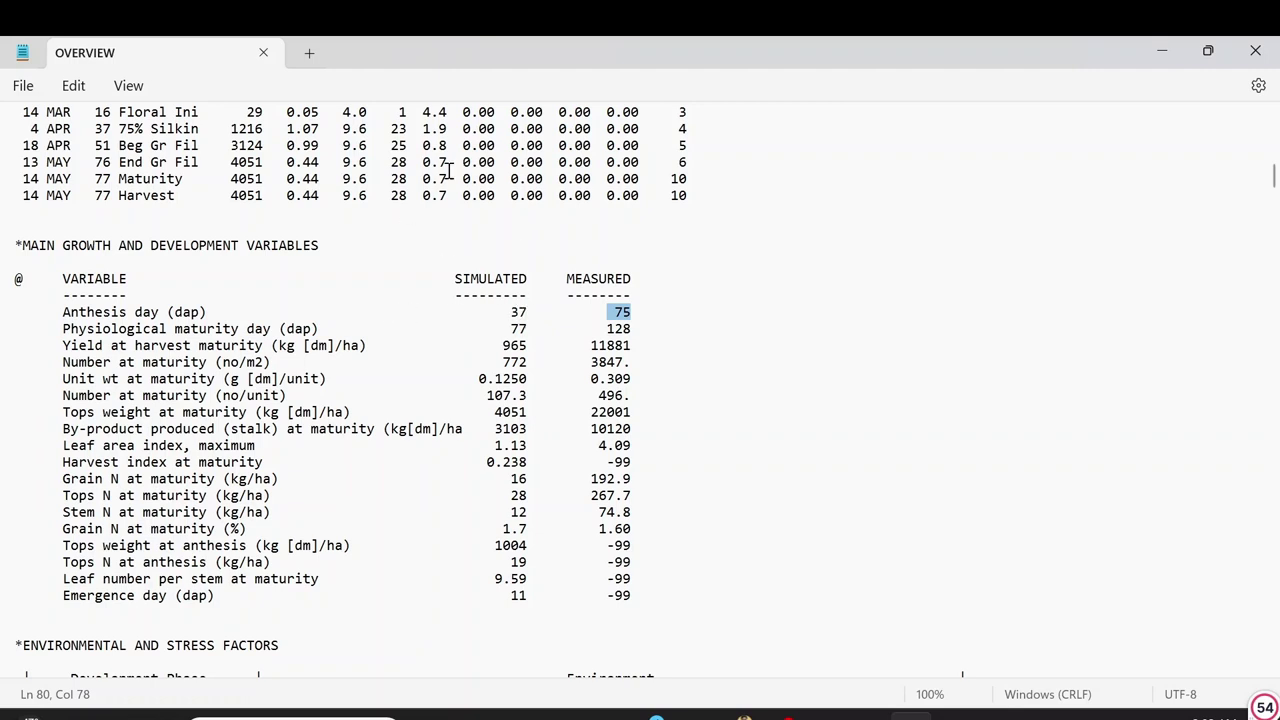
left_click_drag(505, 316, 531, 312)
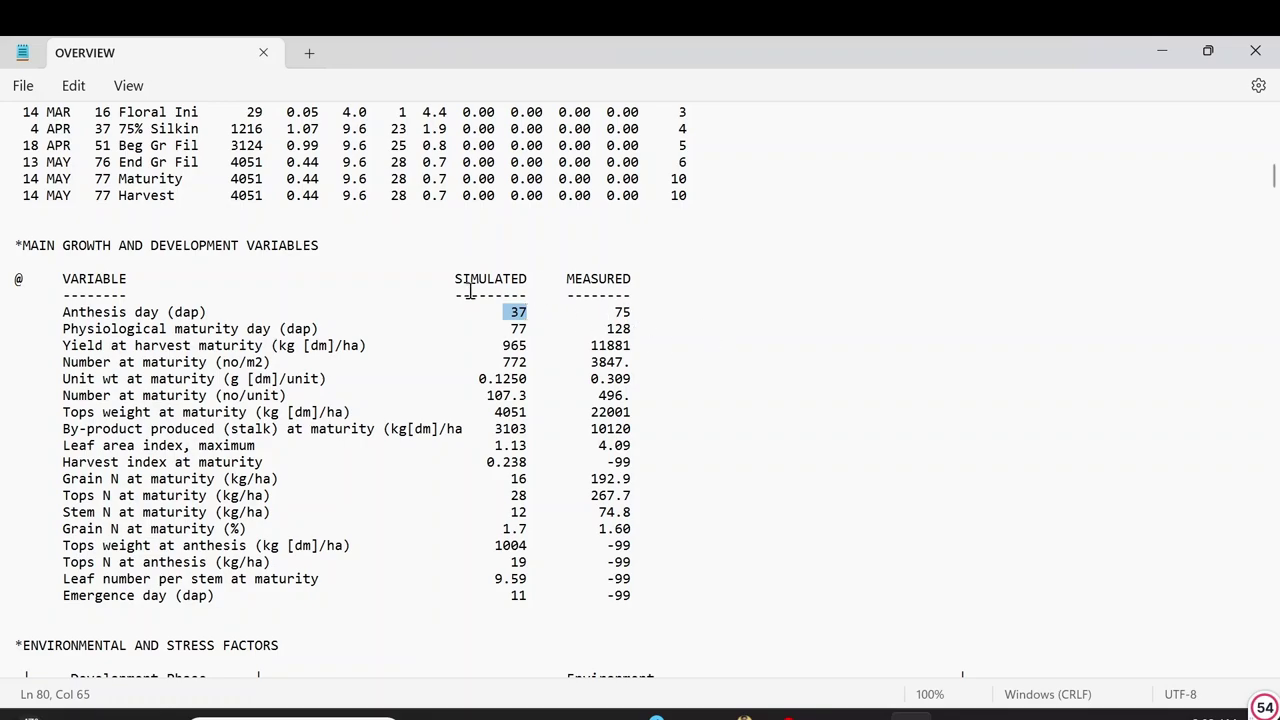
Step: Compare the simulated and measured anthesis day of the MAXIMA run under Main Growth and Development Variables
scroll(825, 392, "down", 20)
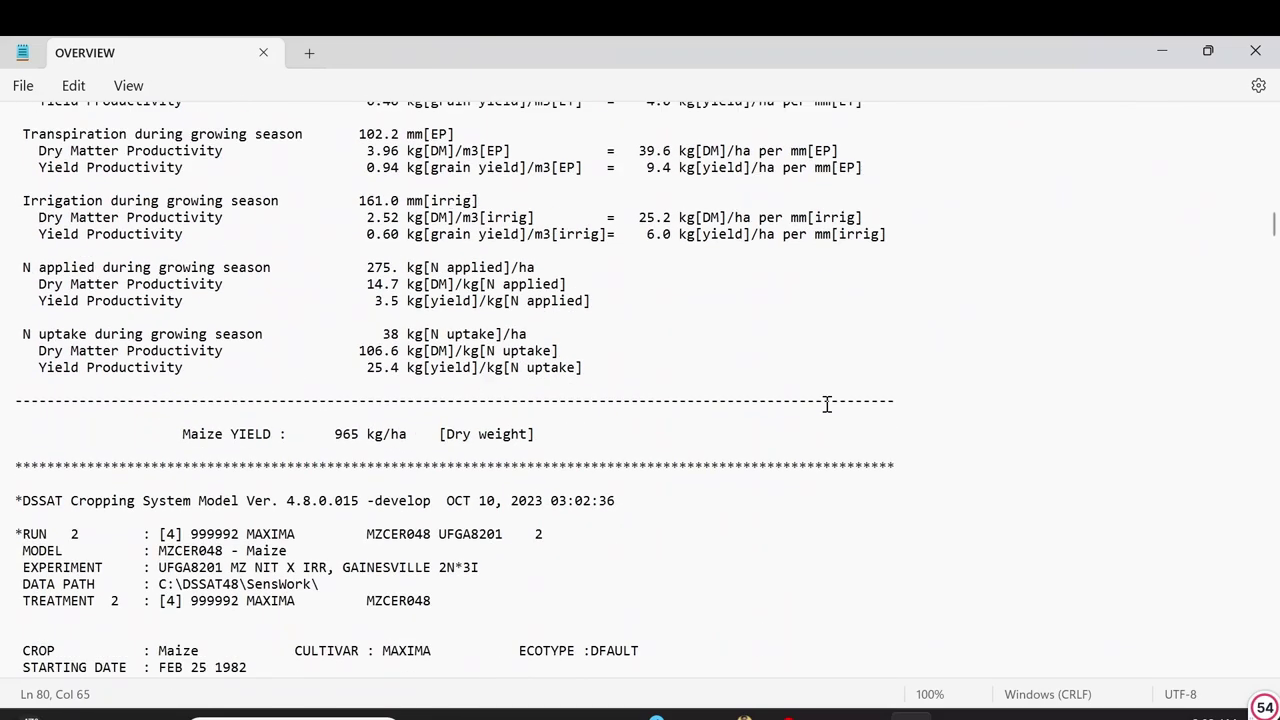
scroll(826, 403, "down", 18)
scroll(827, 406, "up", 6)
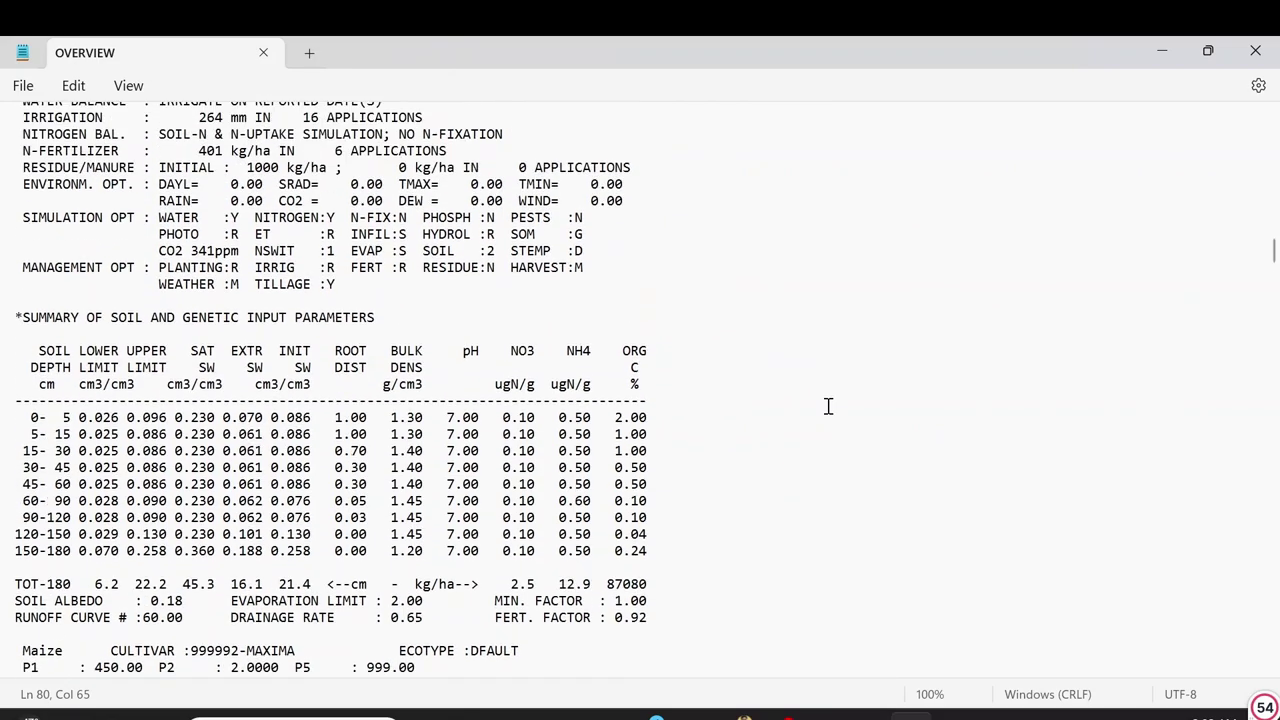
scroll(827, 408, "down", 20)
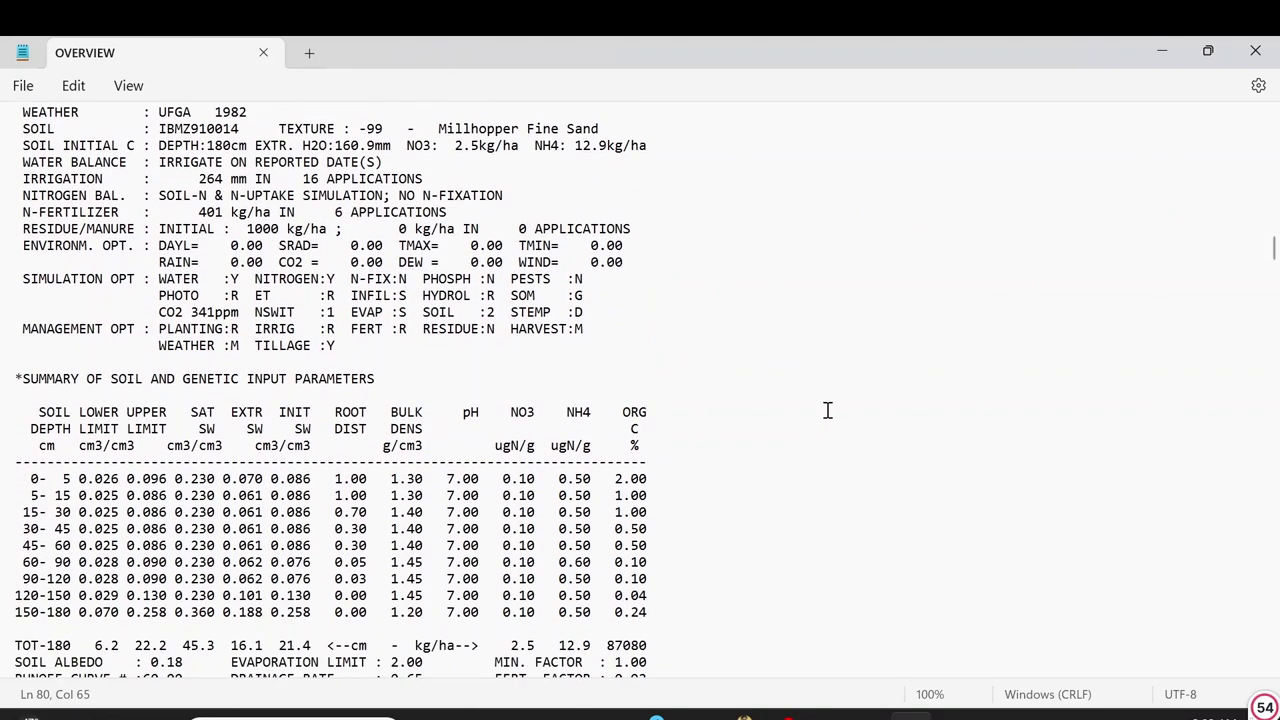
scroll(828, 414, "down", 1)
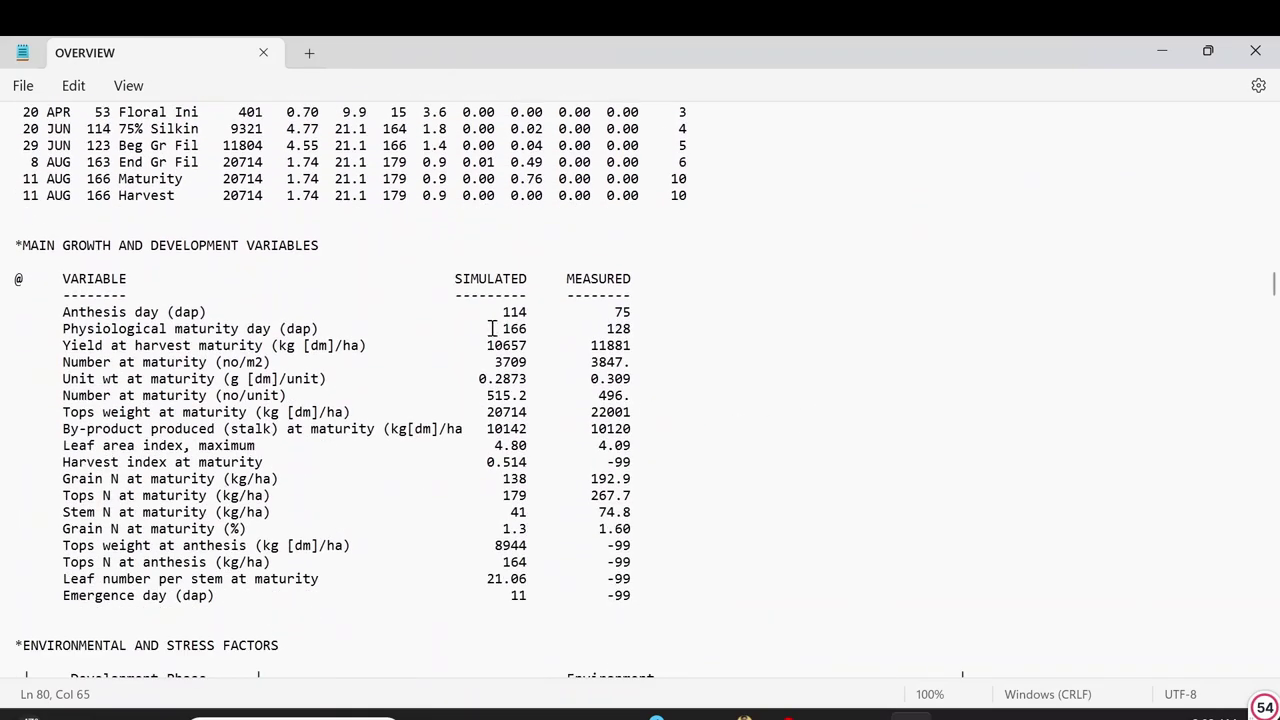
left_click_drag(500, 311, 530, 308)
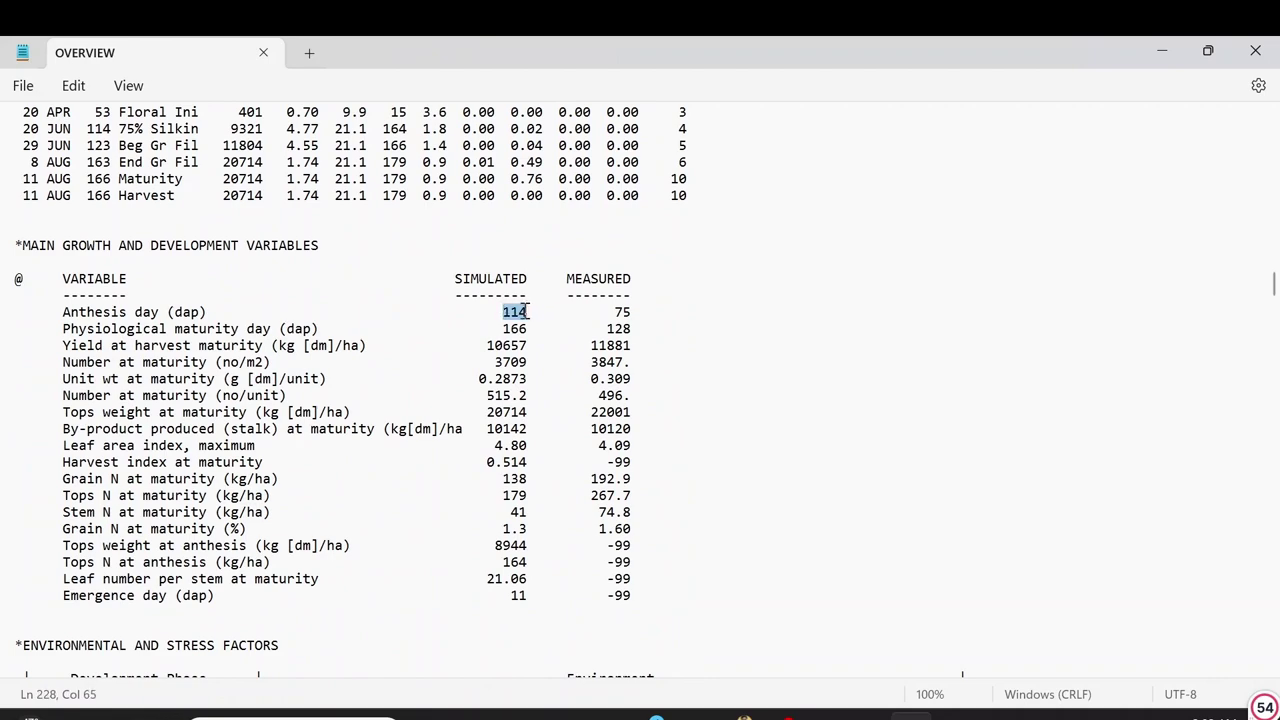
double_click(623, 313)
Step: Compare the simulated and measured anthesis day and harvest yield of run 3, cultivar 2500-2600 GDD
scroll(918, 463, "down", 7)
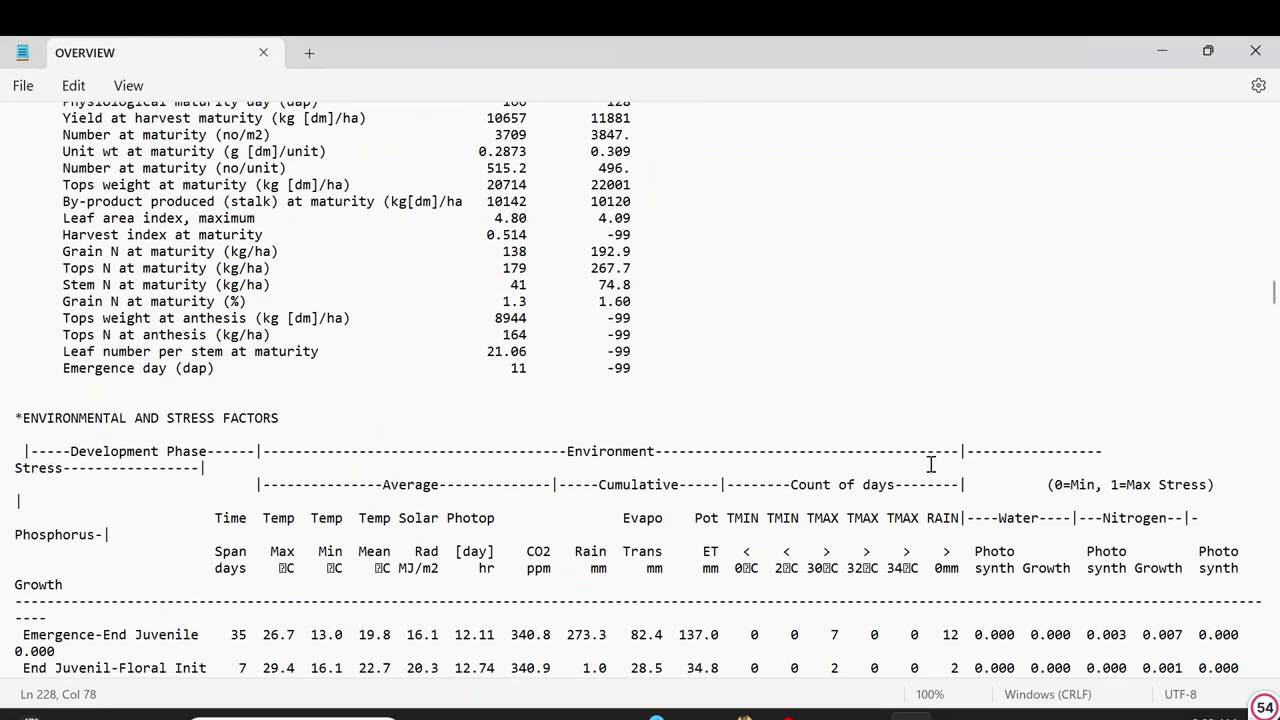
scroll(918, 463, "down", 19)
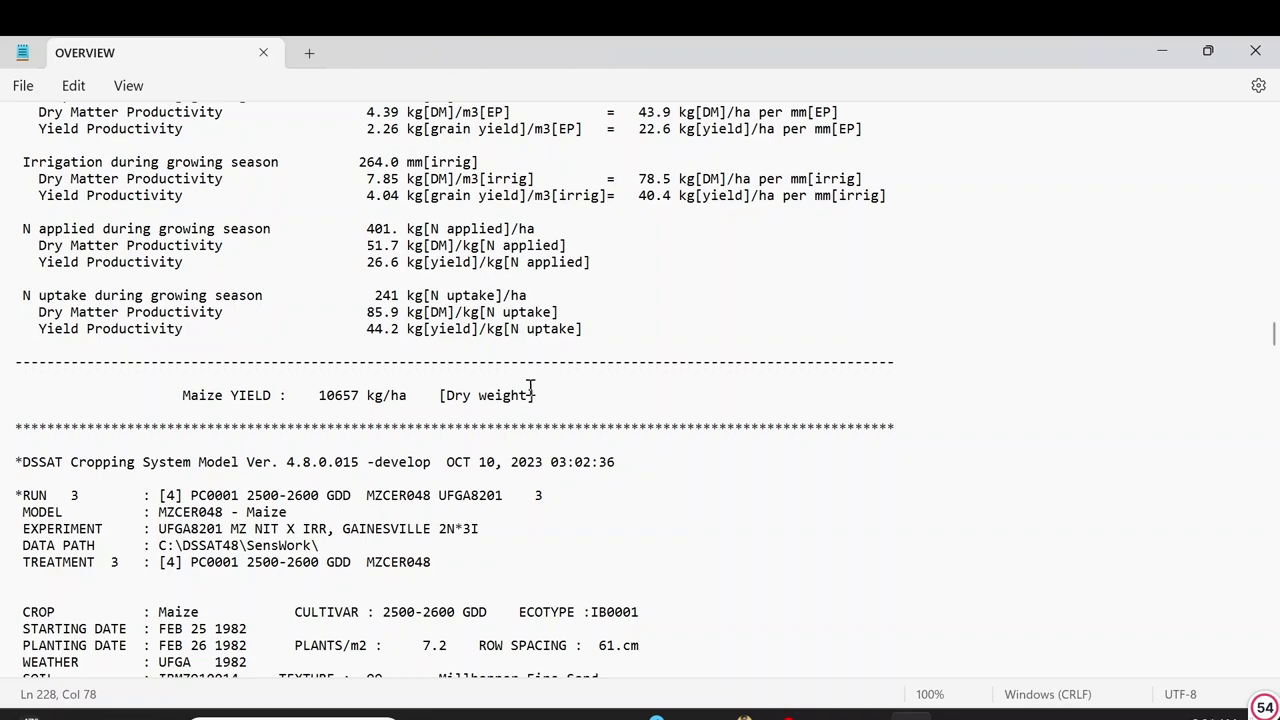
scroll(535, 390, "down", 6)
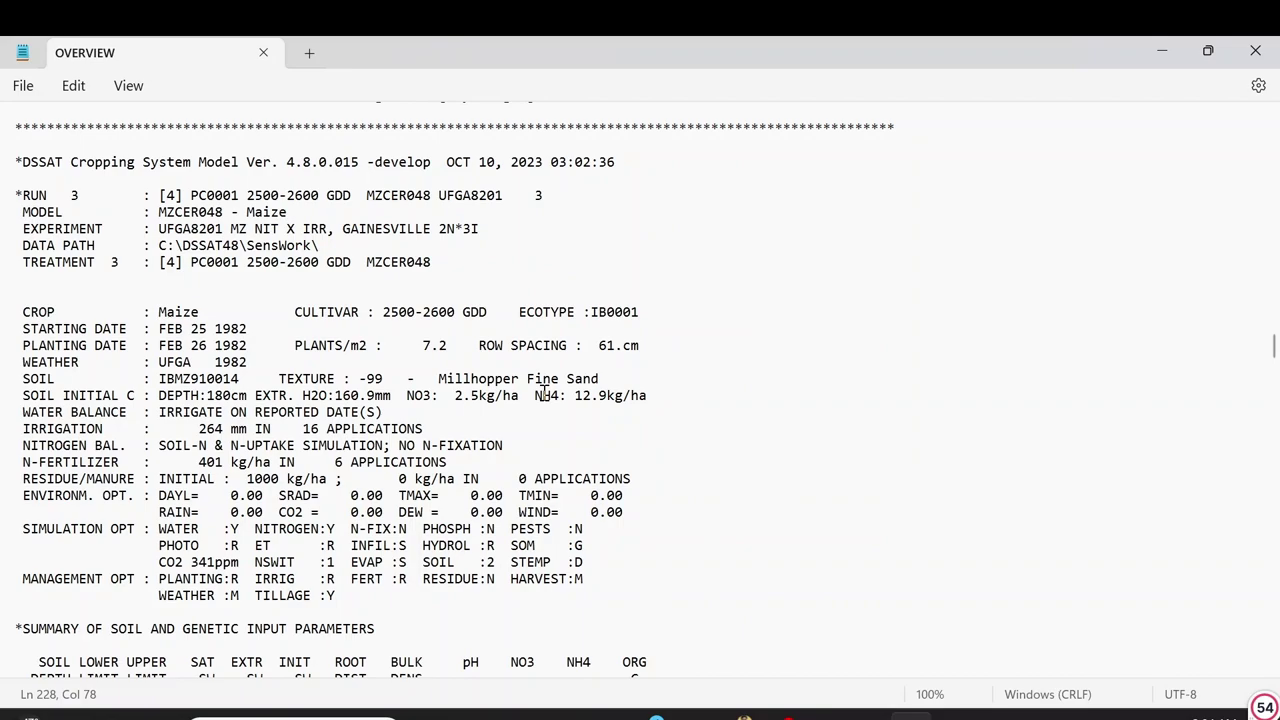
scroll(622, 383, "down", 15)
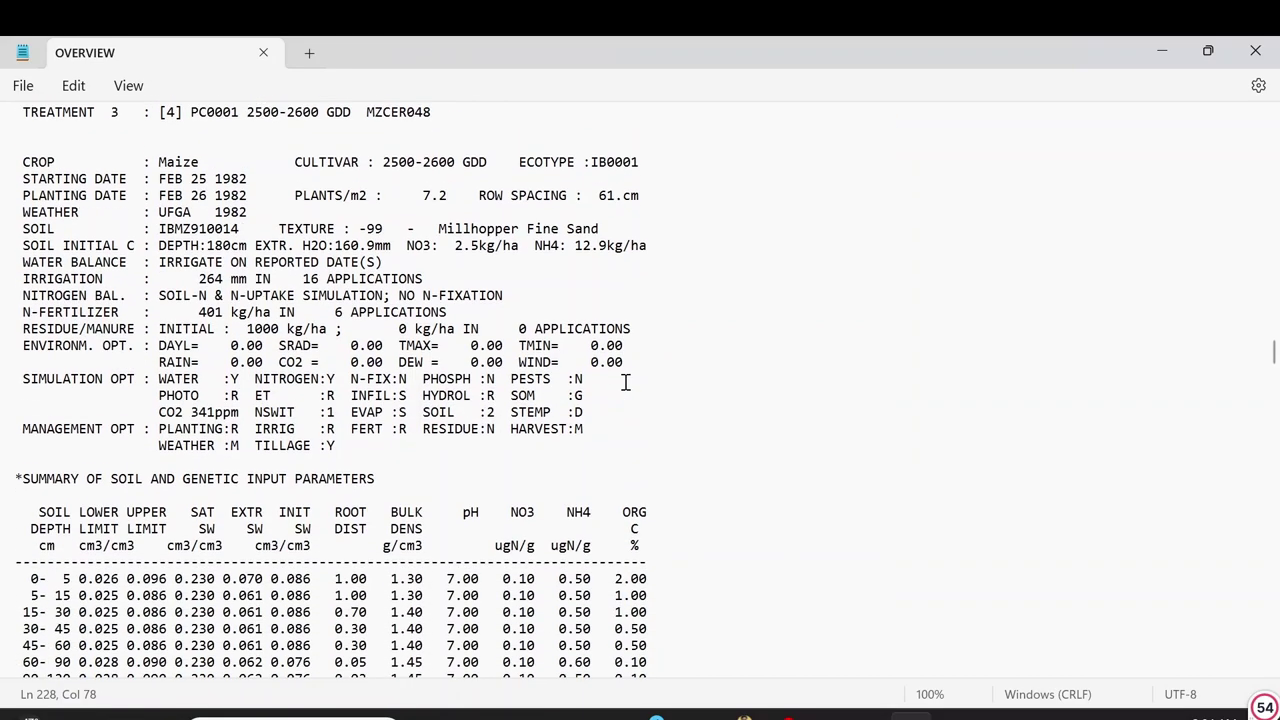
scroll(630, 400, "down", 8)
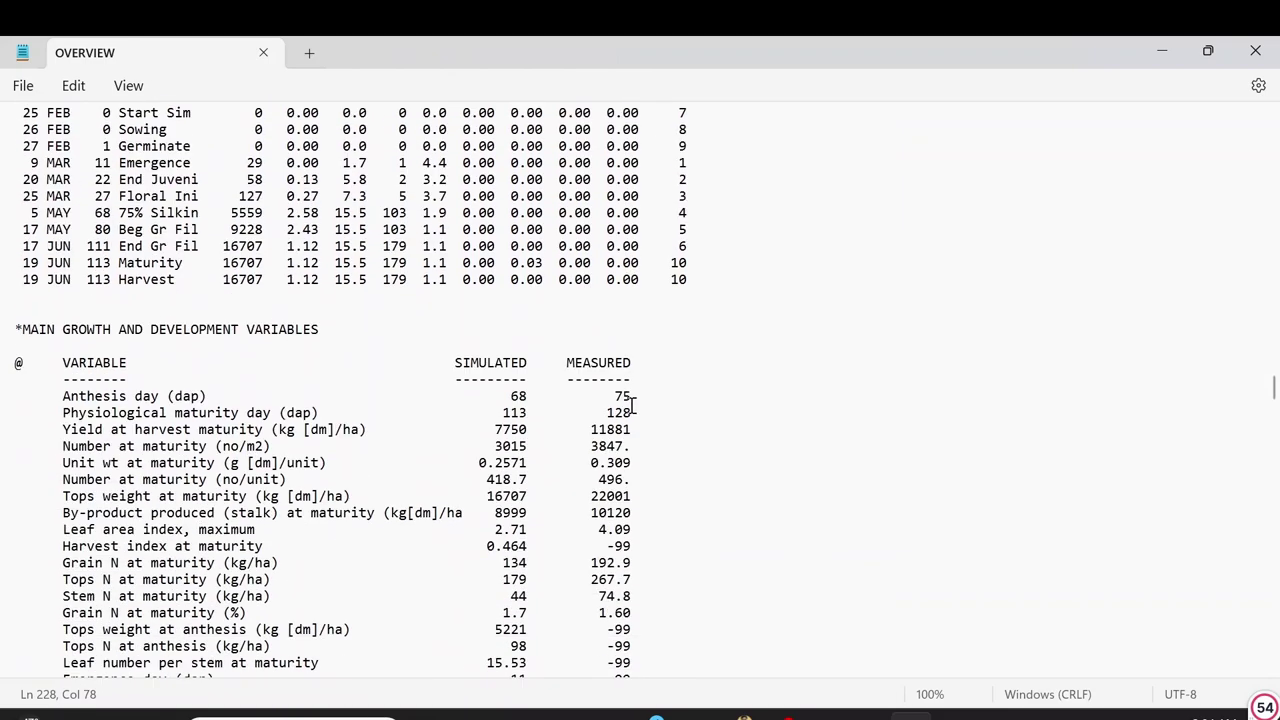
left_click_drag(511, 311, 522, 305)
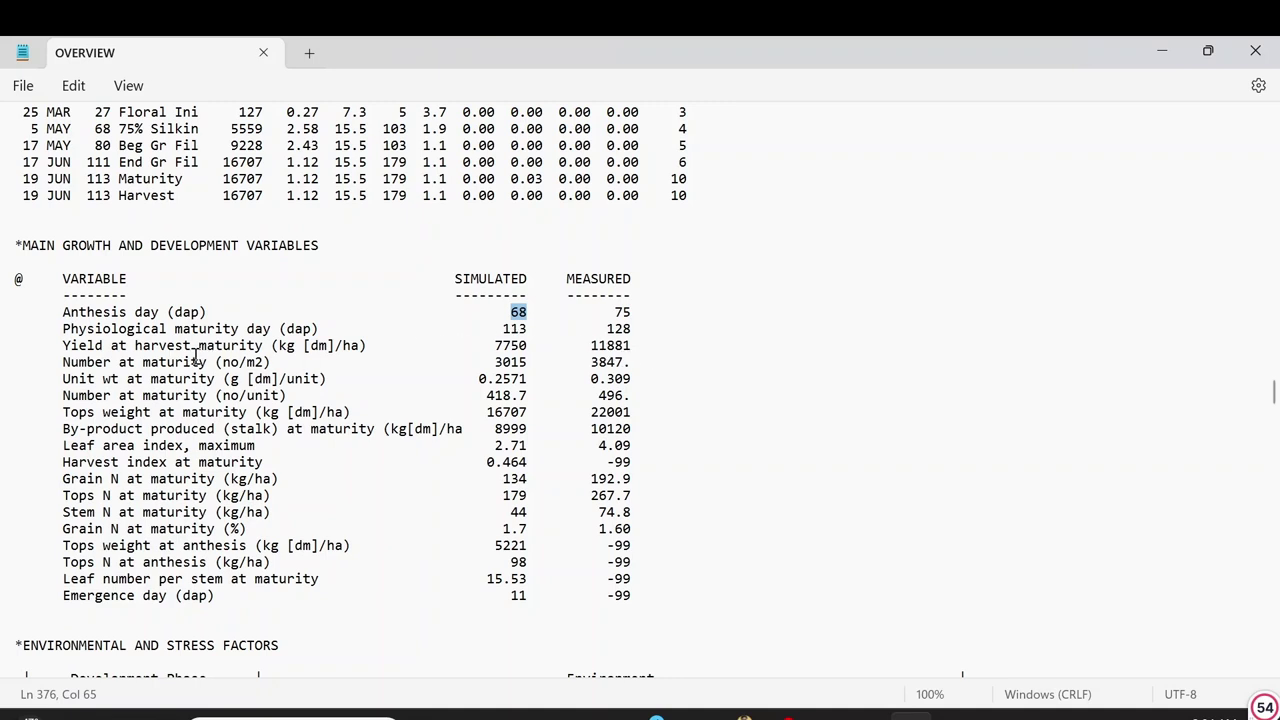
left_click_drag(501, 345, 641, 344)
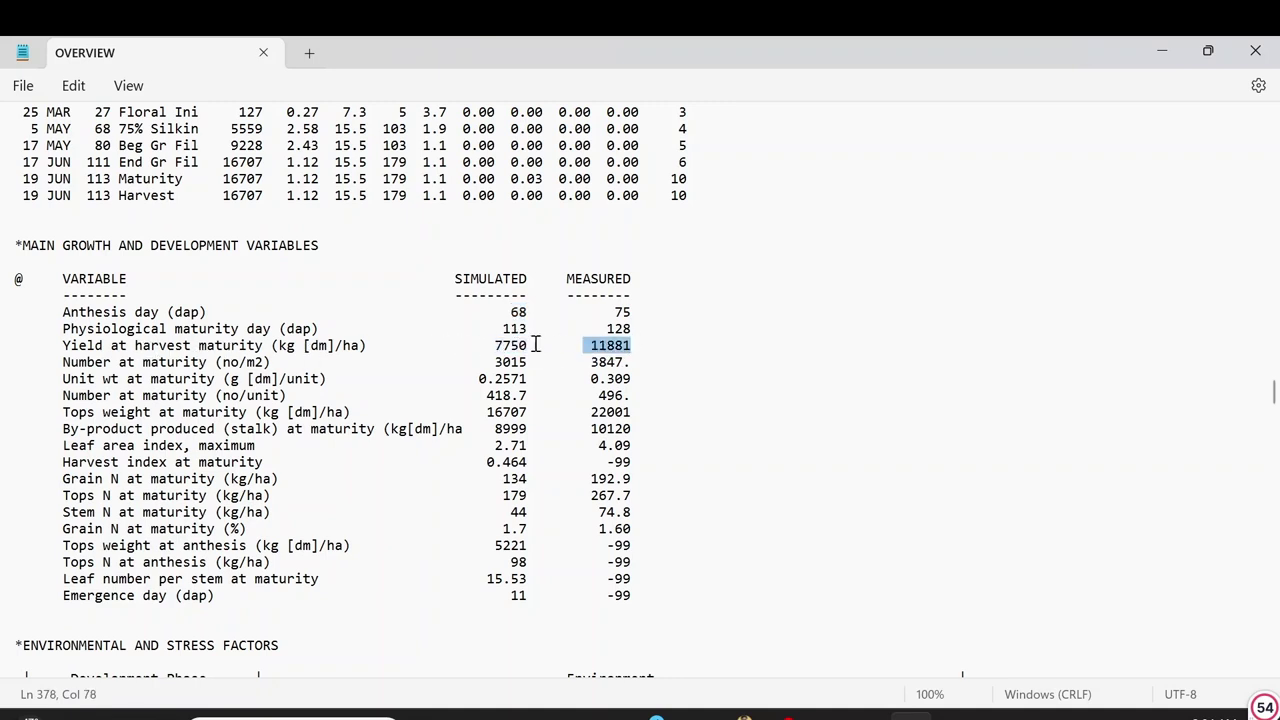
left_click_drag(490, 345, 537, 352)
Step: Skim the overview results of the remaining maize cultivar runs and close the OVERVIEW file
scroll(690, 430, "down", 5)
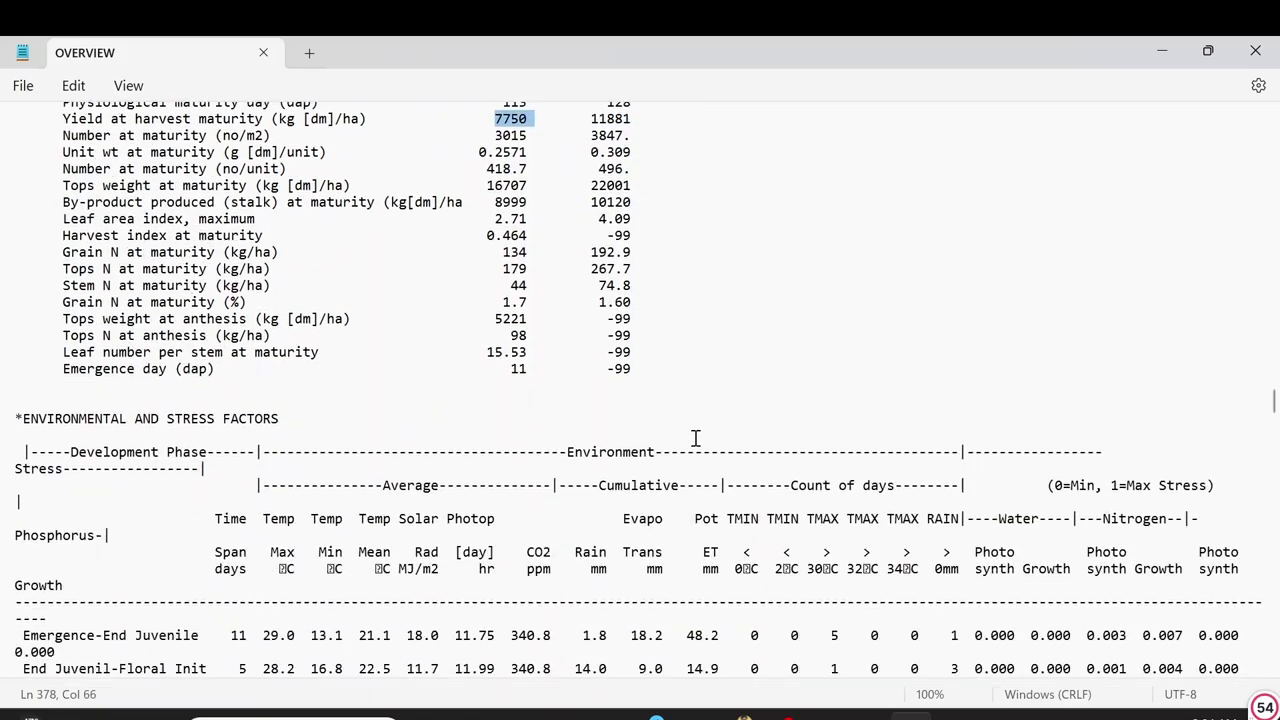
scroll(698, 450, "down", 20)
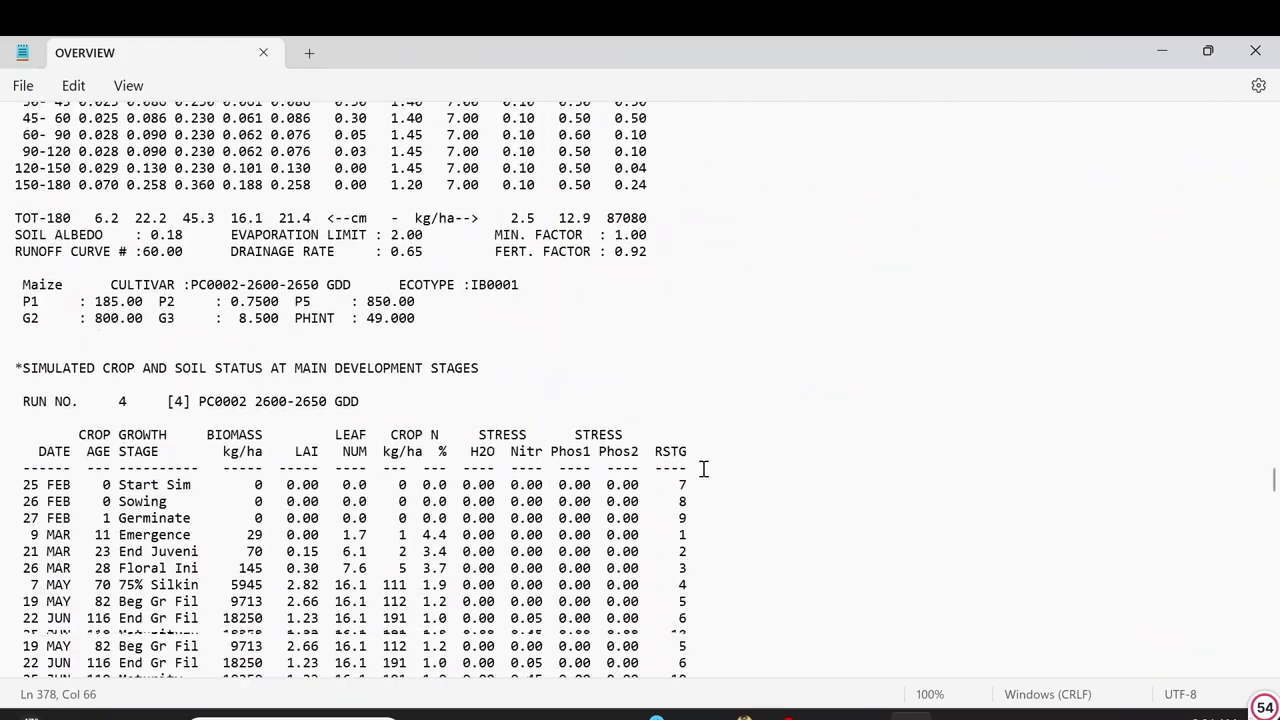
scroll(700, 475, "up", 20)
scroll(705, 477, "down", 17)
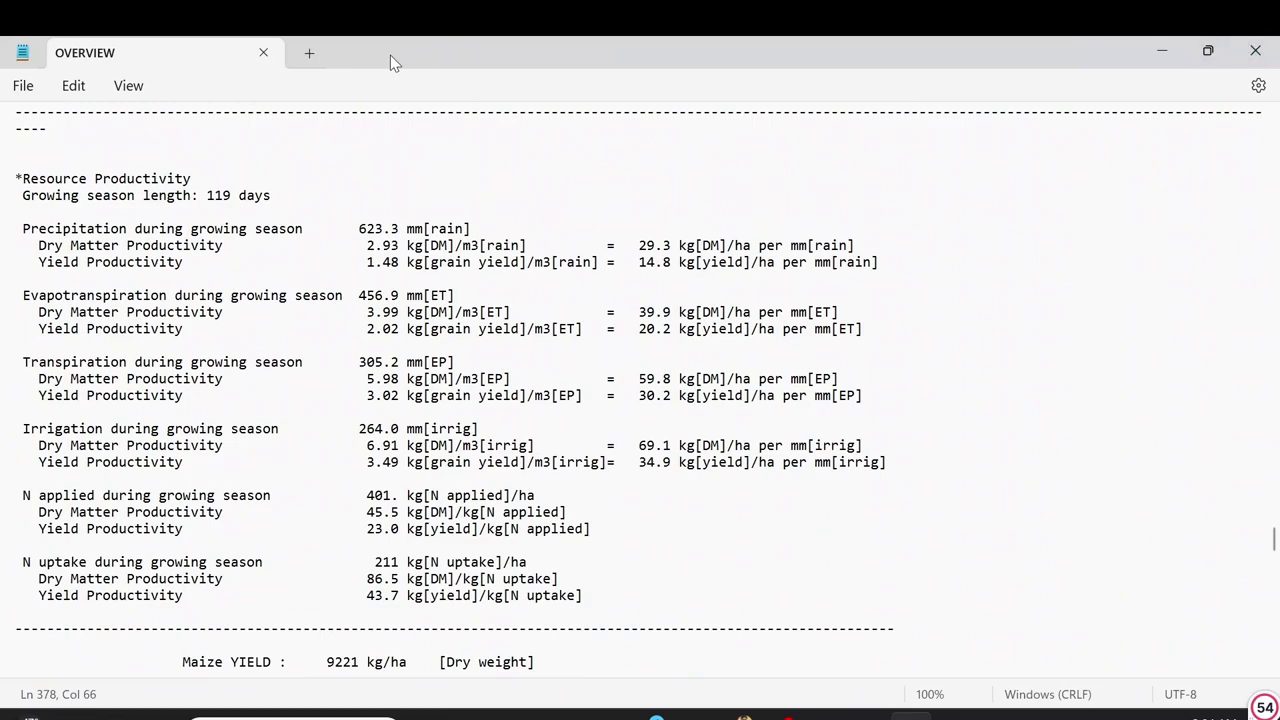
left_click(1255, 50)
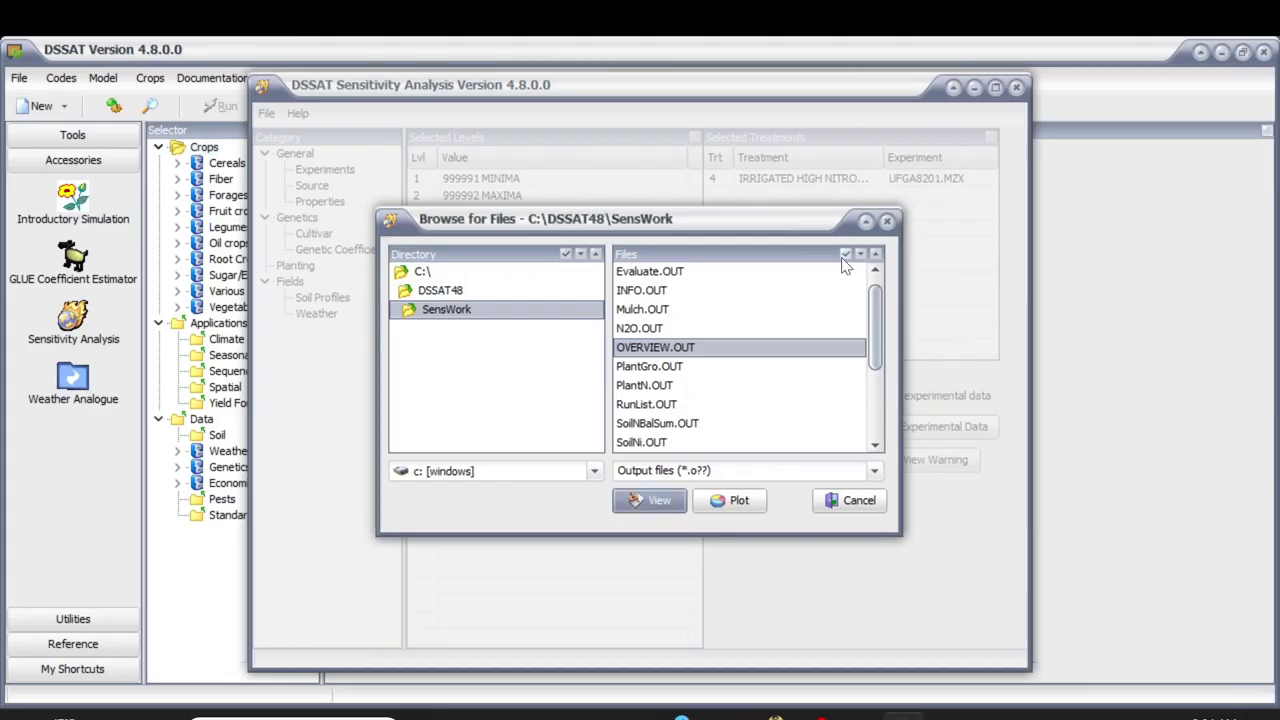
Step: Plot leaf area index (LAID) from PlantGro.OUT for all runs as a time series, and close GBuild after viewing it
left_click(662, 369)
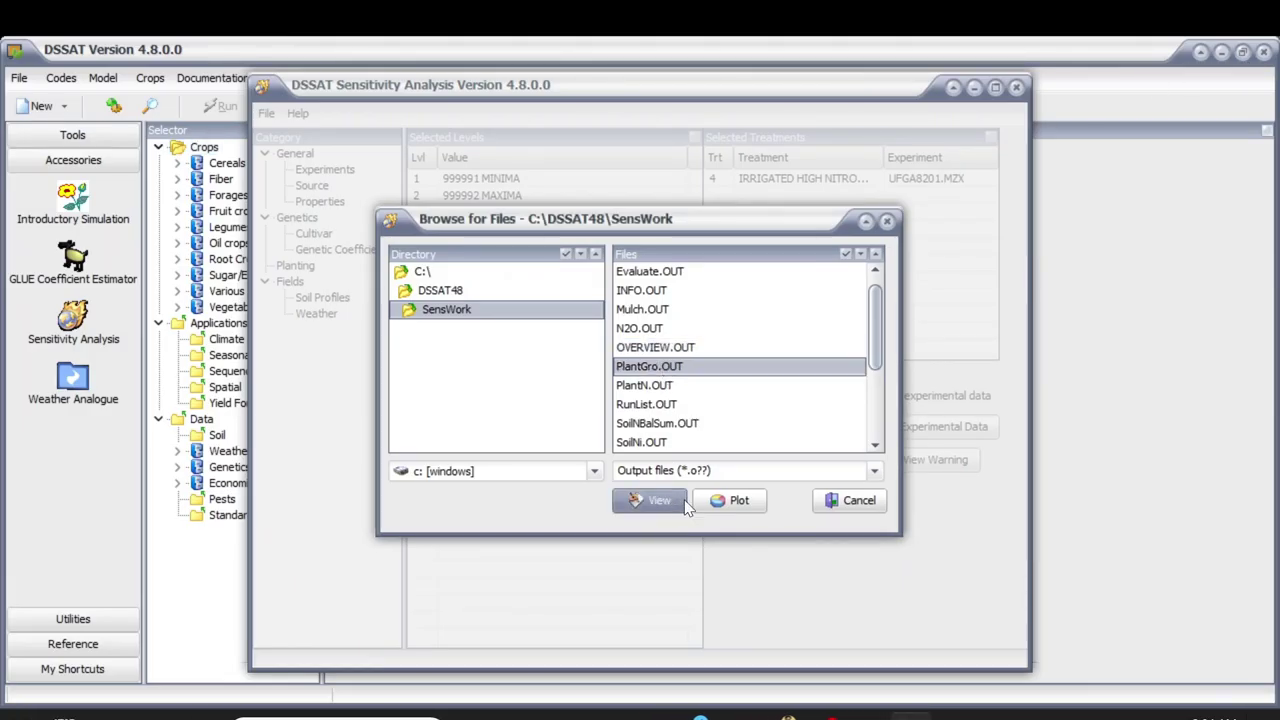
left_click(728, 502)
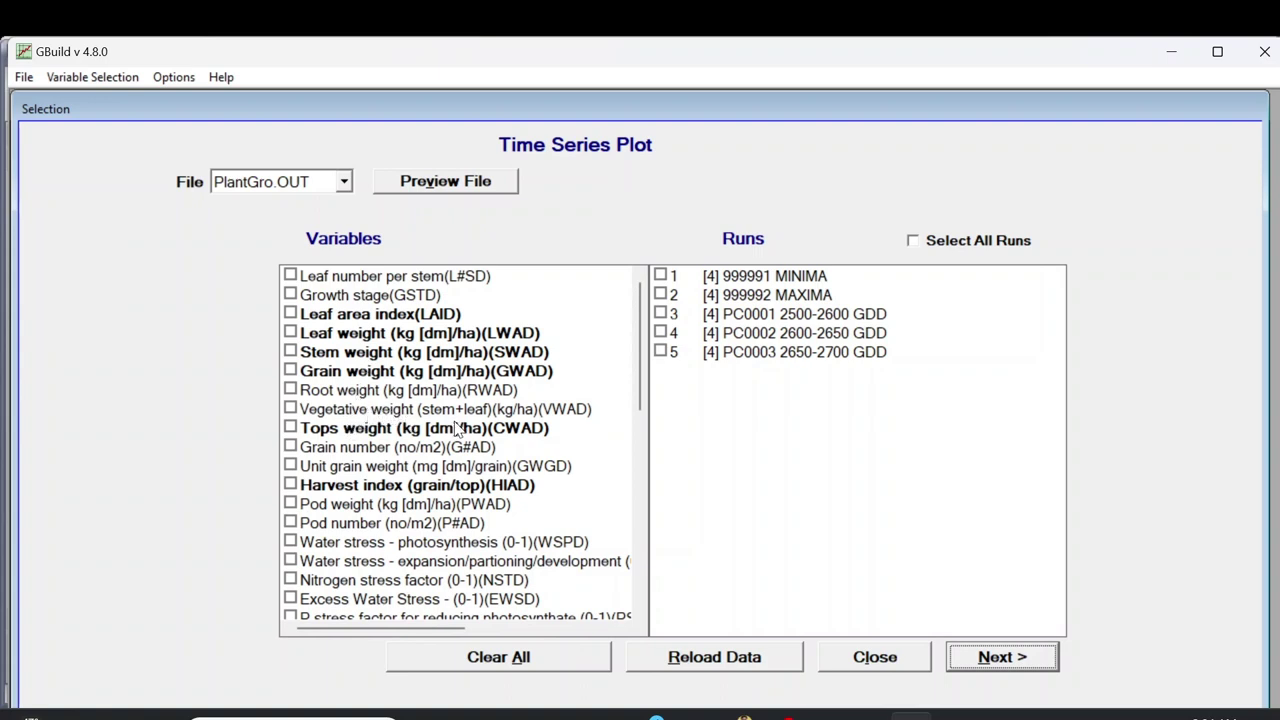
left_click(291, 316)
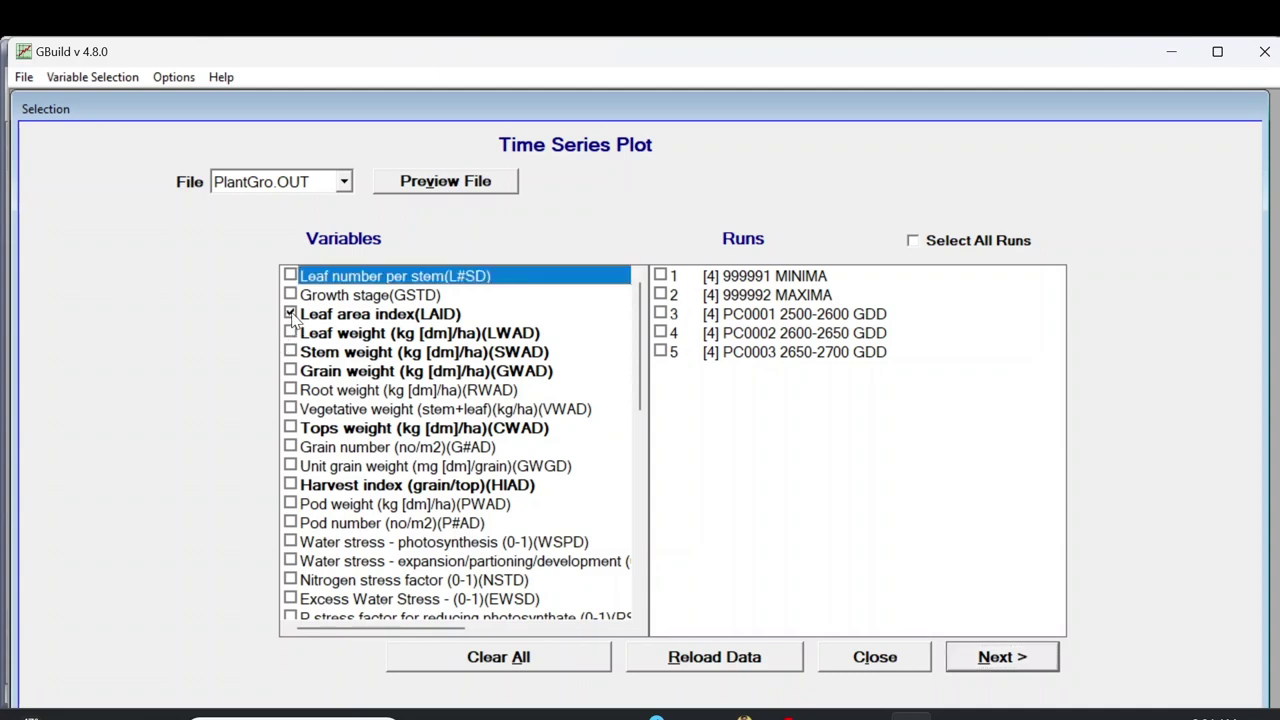
left_click(913, 241)
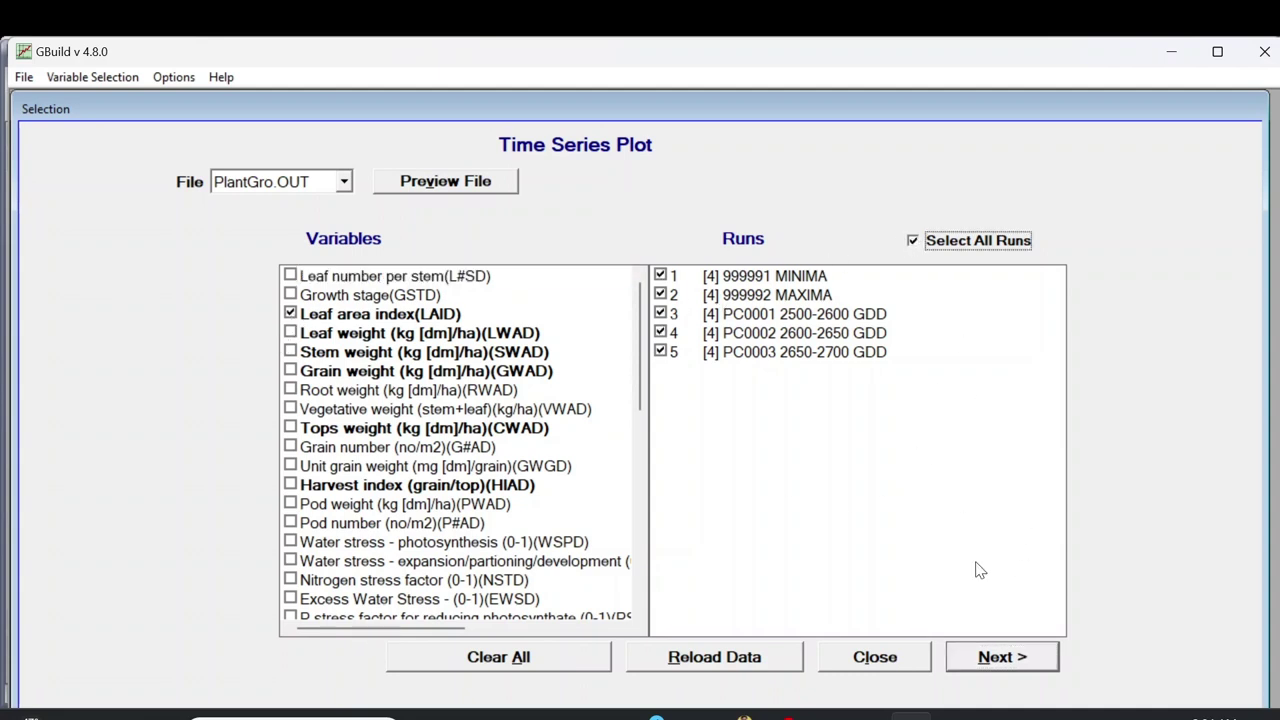
left_click(988, 654)
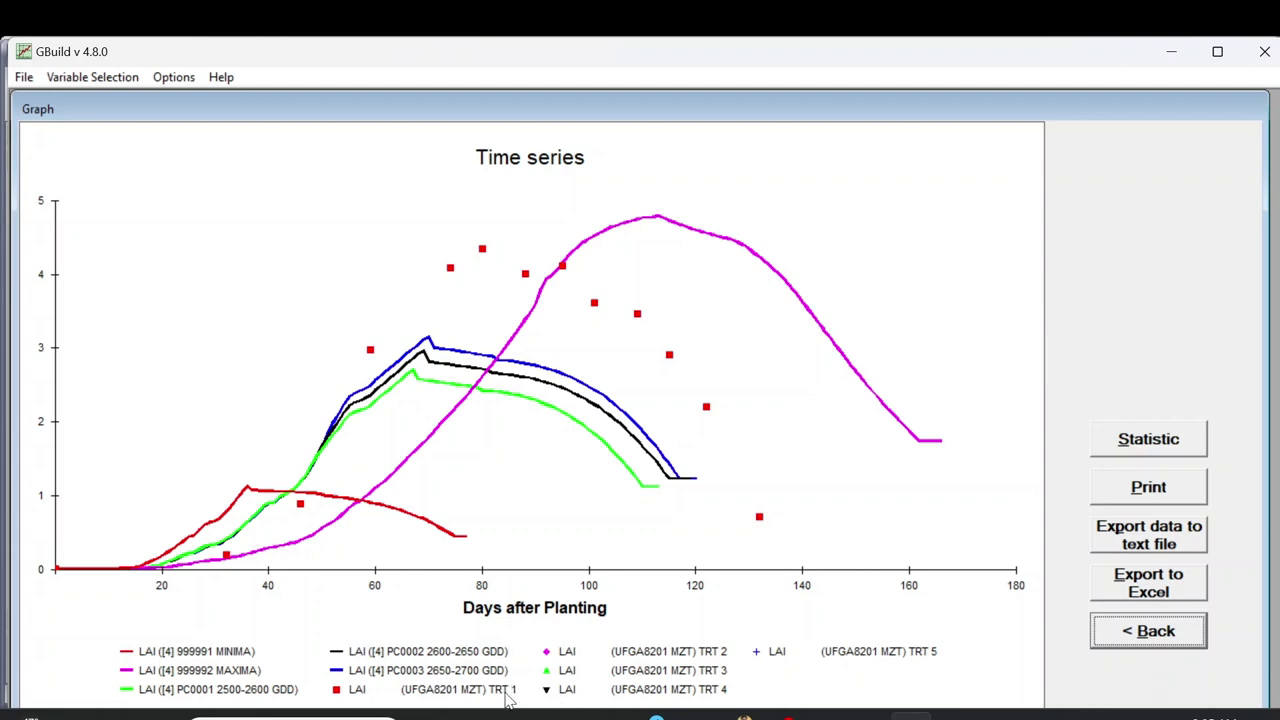
left_click(1263, 62)
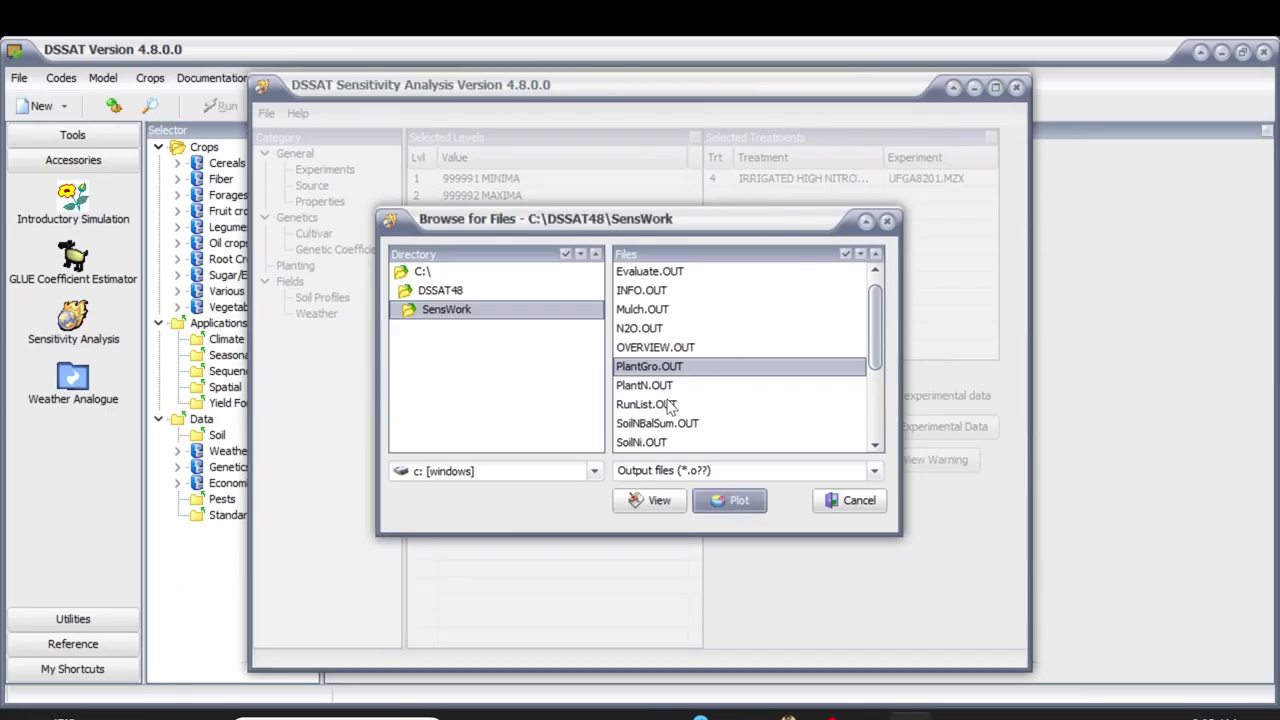
Step: Plot tops weight (CWAD) from PlantGro.OUT for all runs, and close the graph and the output file browser after viewing it
left_click(737, 506)
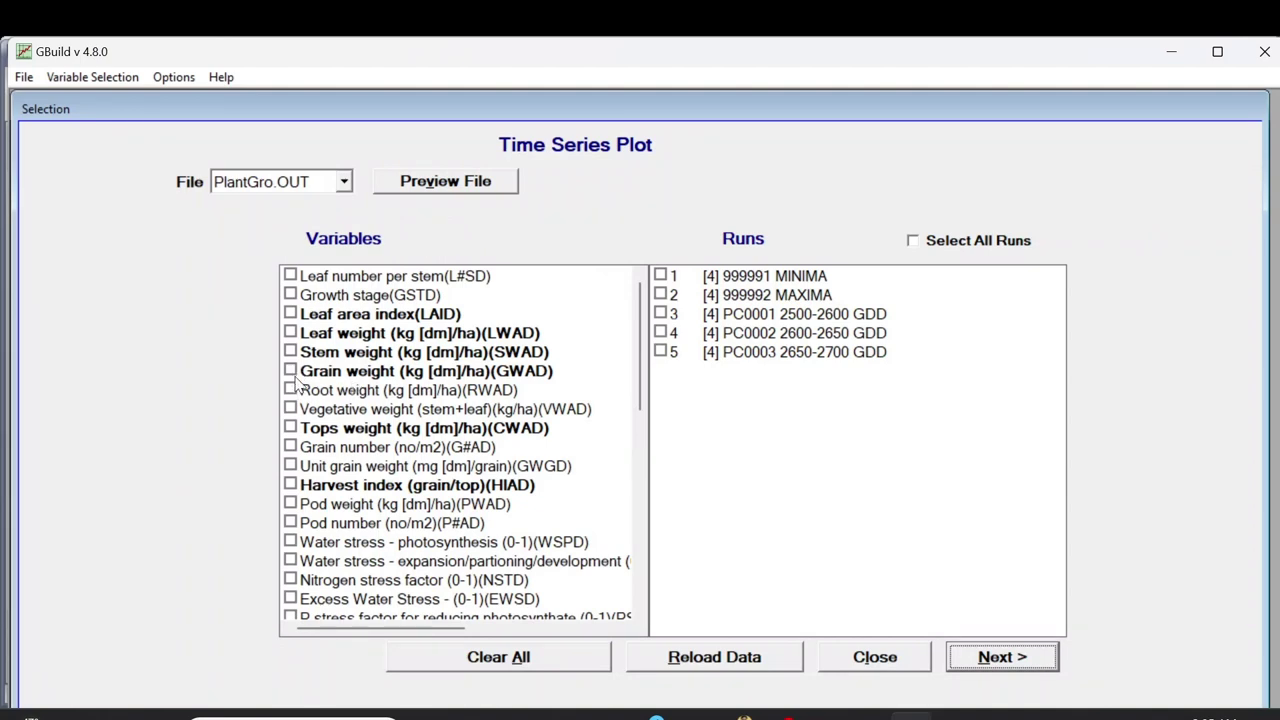
left_click(291, 428)
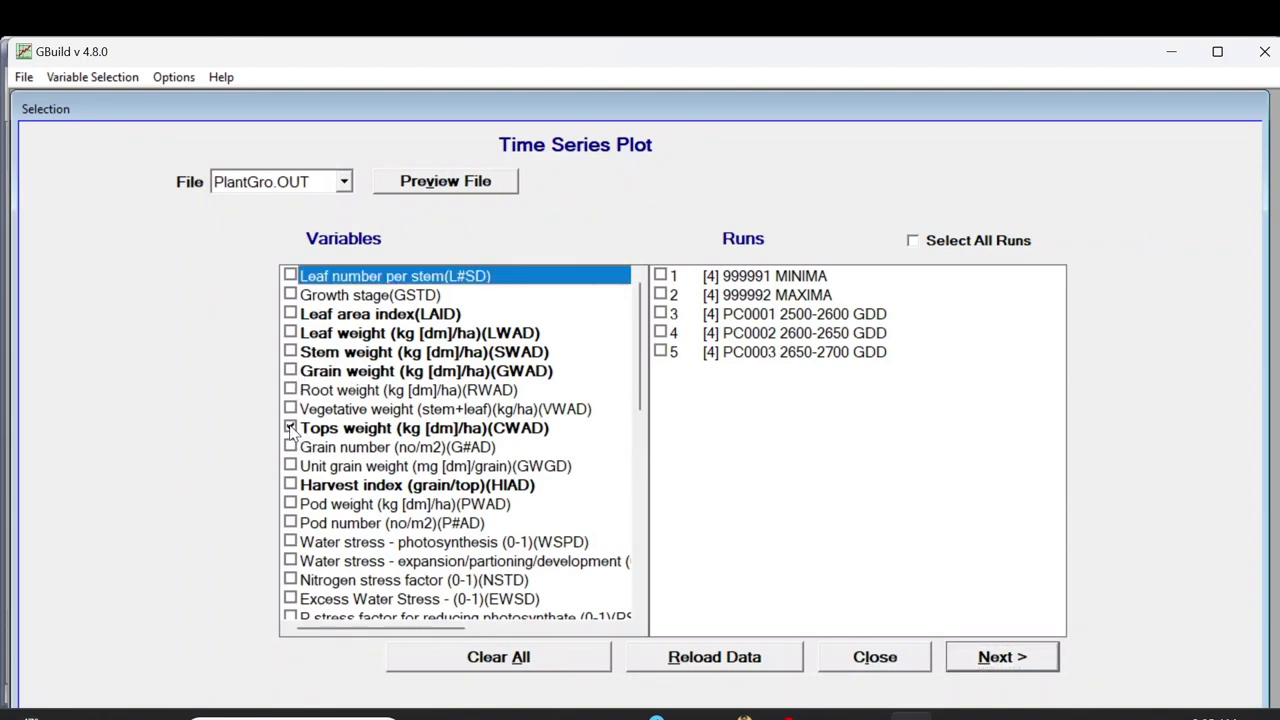
left_click(913, 241)
left_click(1025, 659)
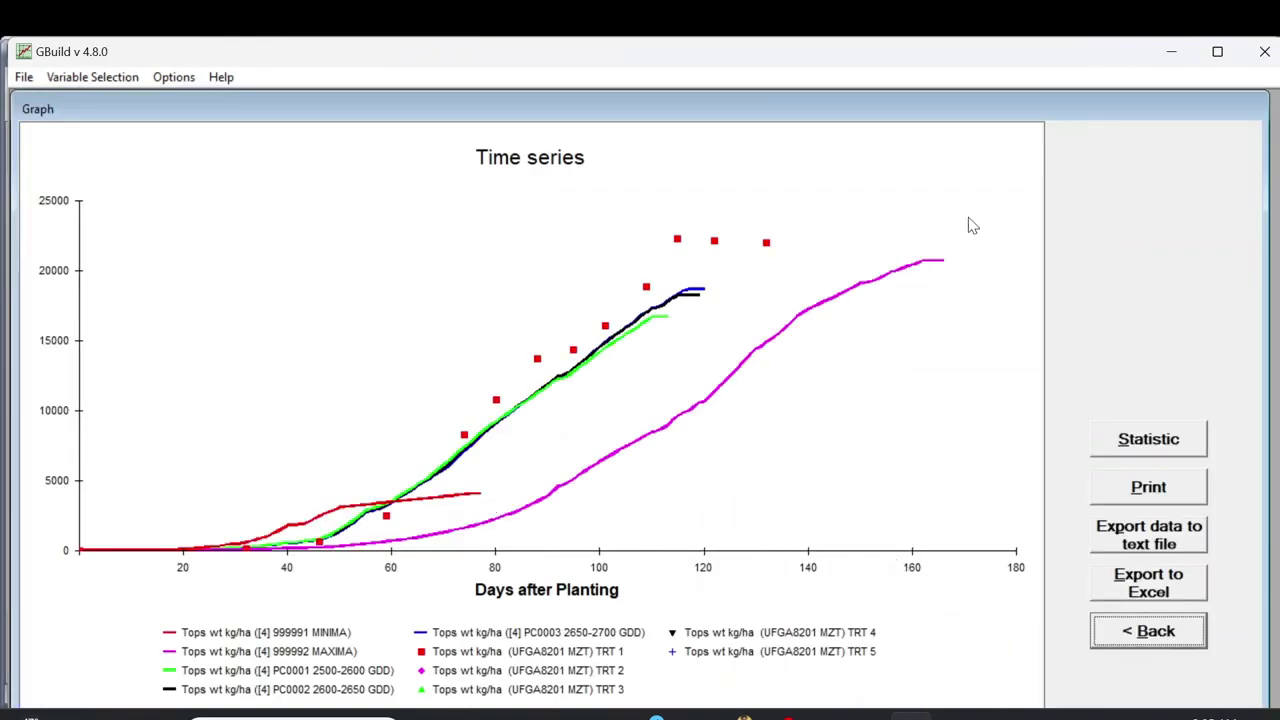
mouse_move(1220, 56)
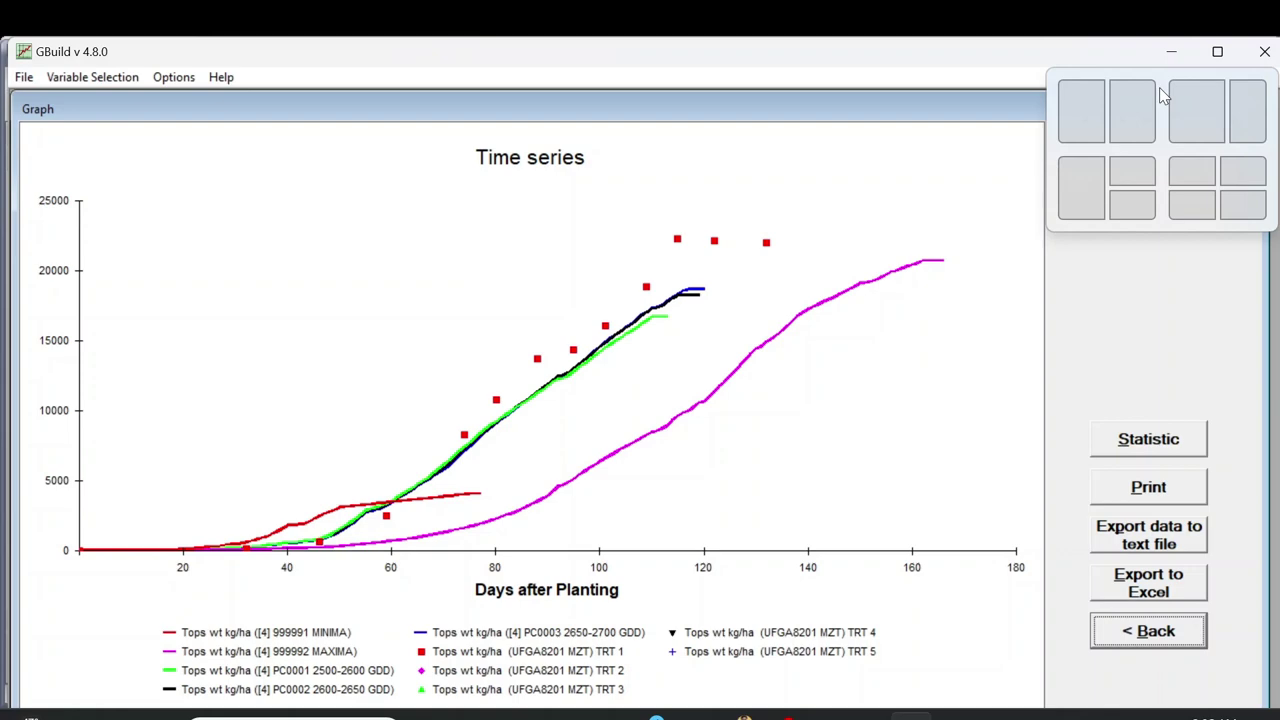
left_click(1264, 52)
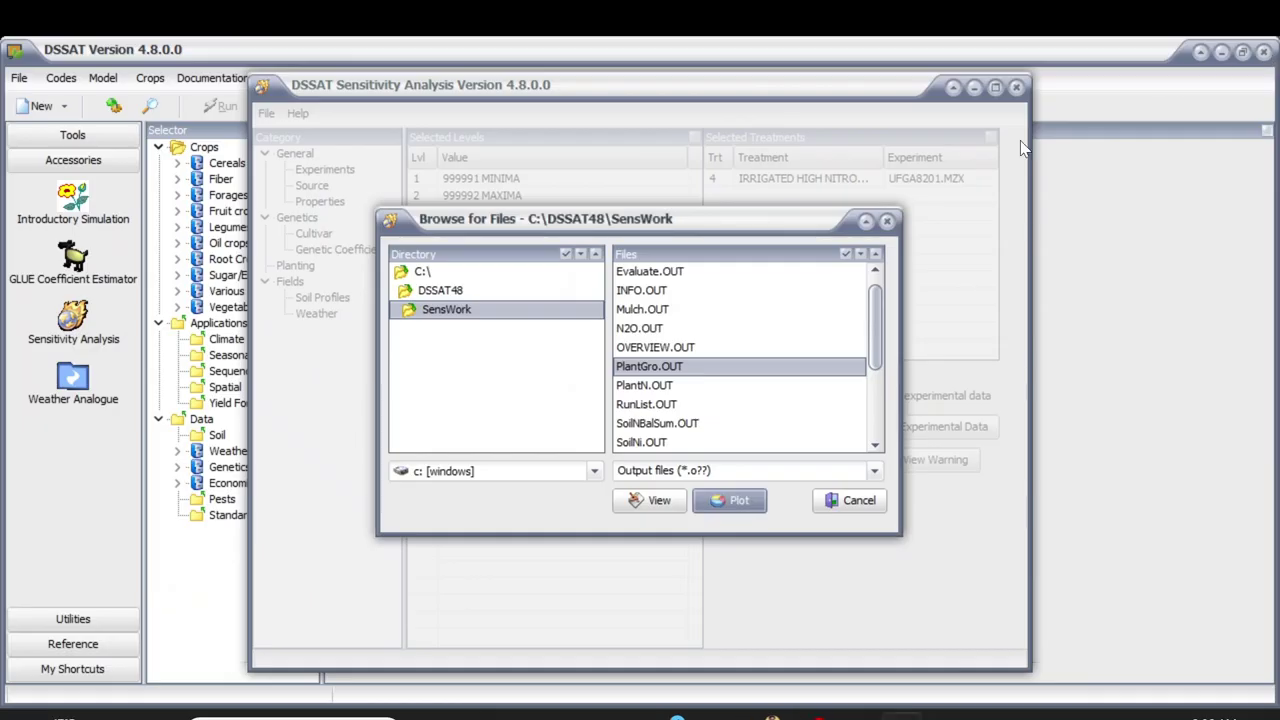
left_click(886, 222)
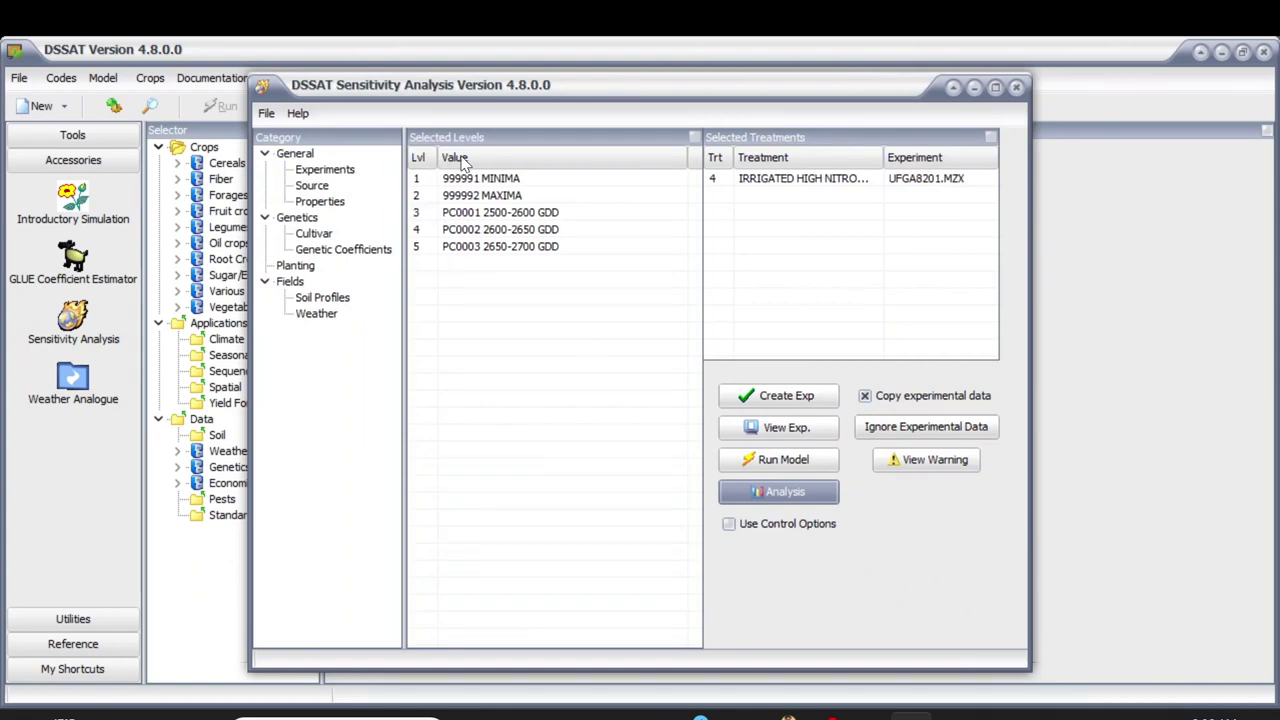
Step: Review the selected maize experiment, its source file and the crop model properties
left_click(268, 115)
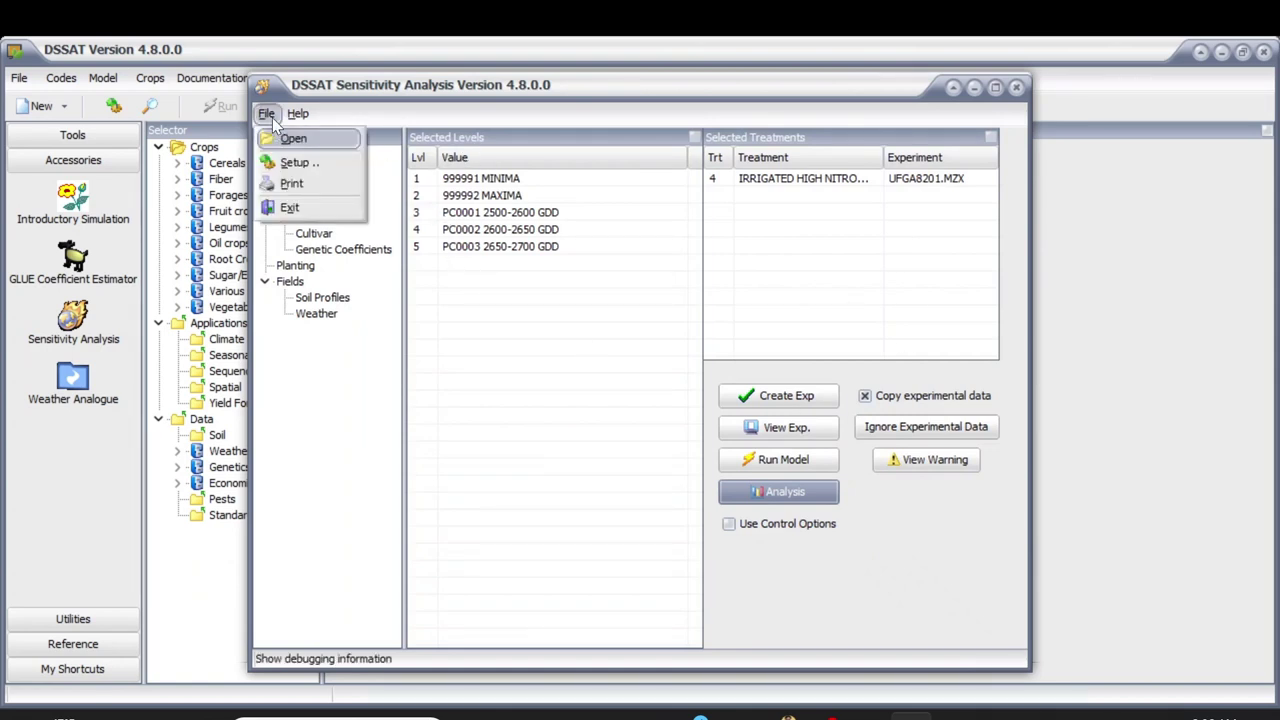
left_click(297, 113)
left_click(318, 170)
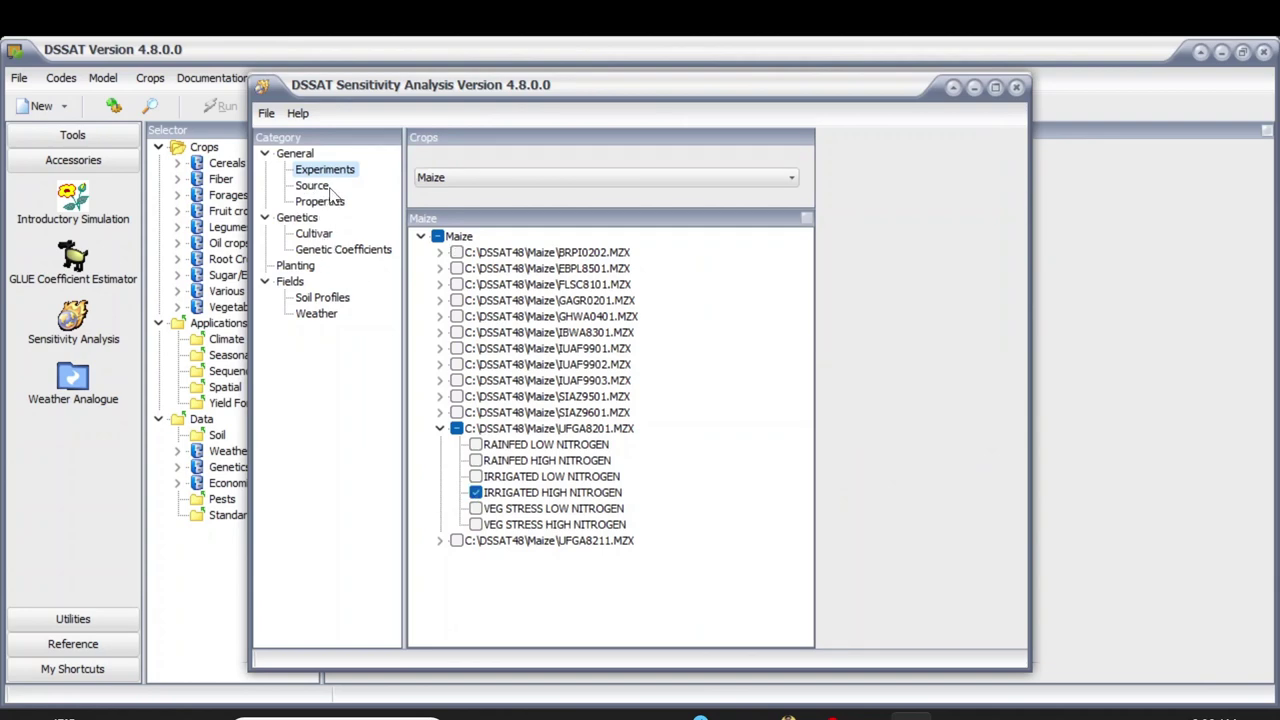
left_click(313, 187)
left_click(320, 202)
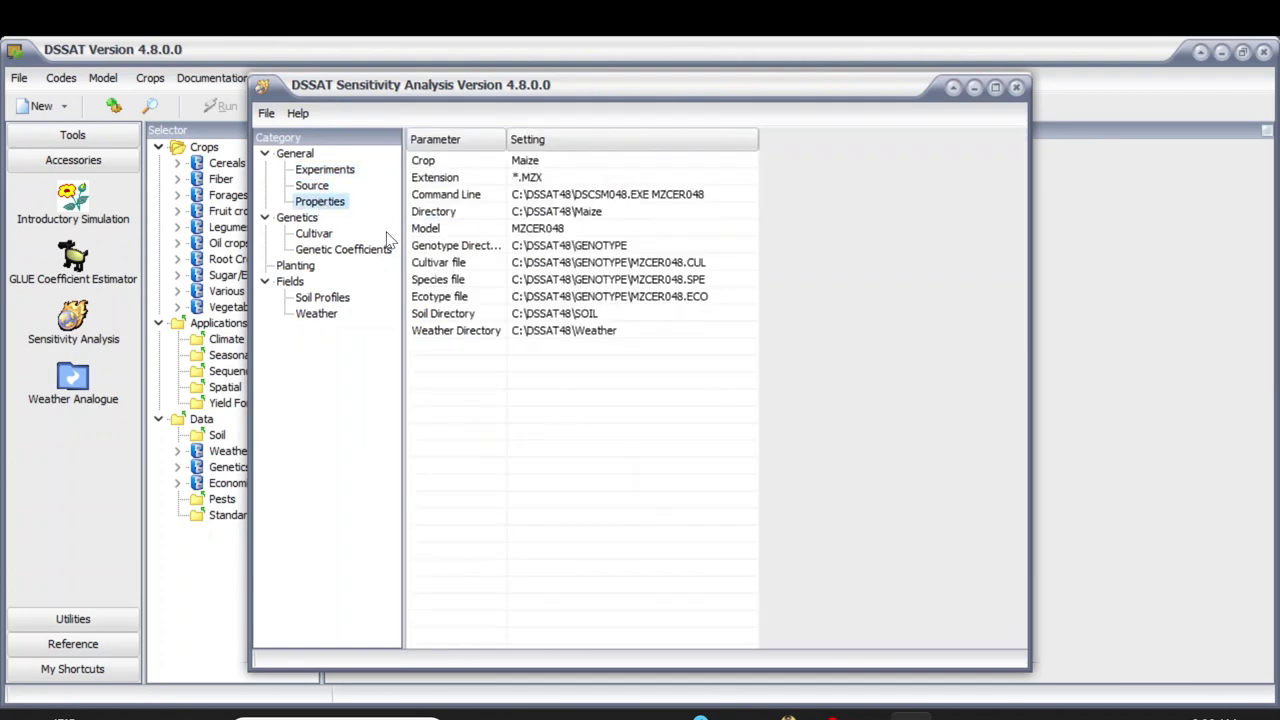
Step: Deselect the MINIMA, MAXIMA, PC0001, PC0002 and PC0003 cultivars in the sensitivity analysis
left_click(312, 236)
left_click(418, 246)
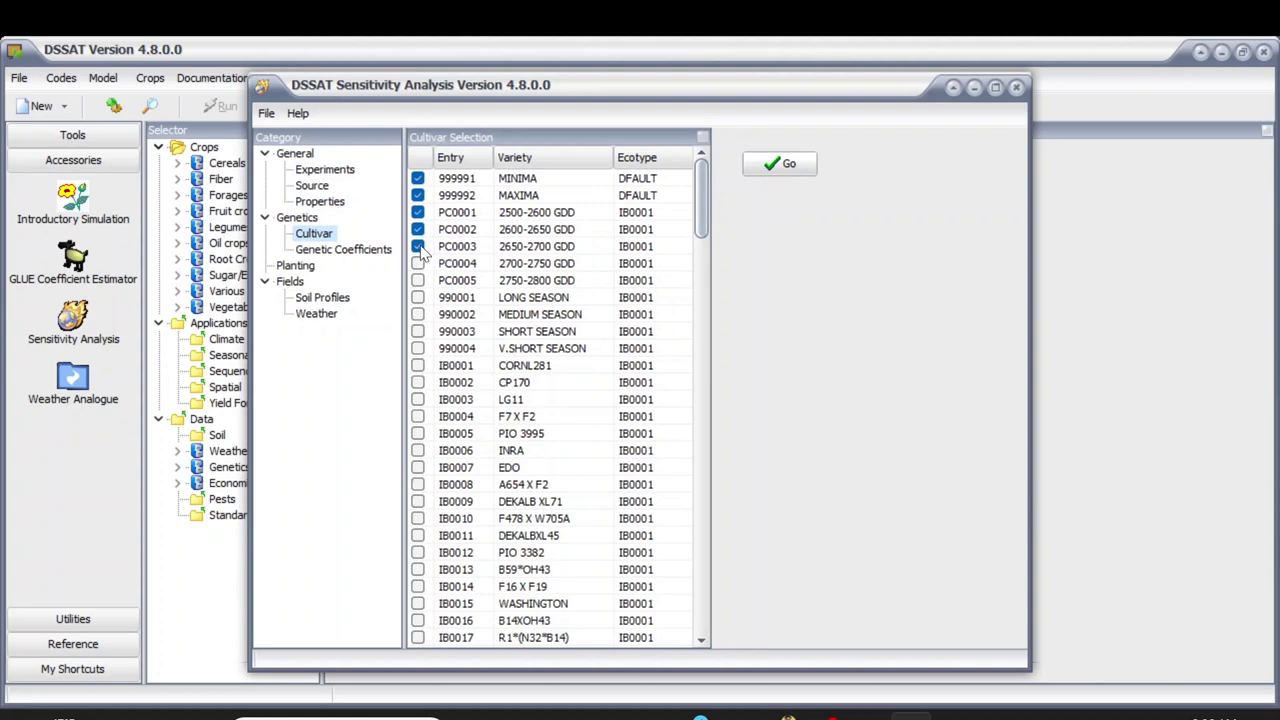
left_click(418, 229)
left_click(418, 212)
left_click(418, 195)
left_click(418, 178)
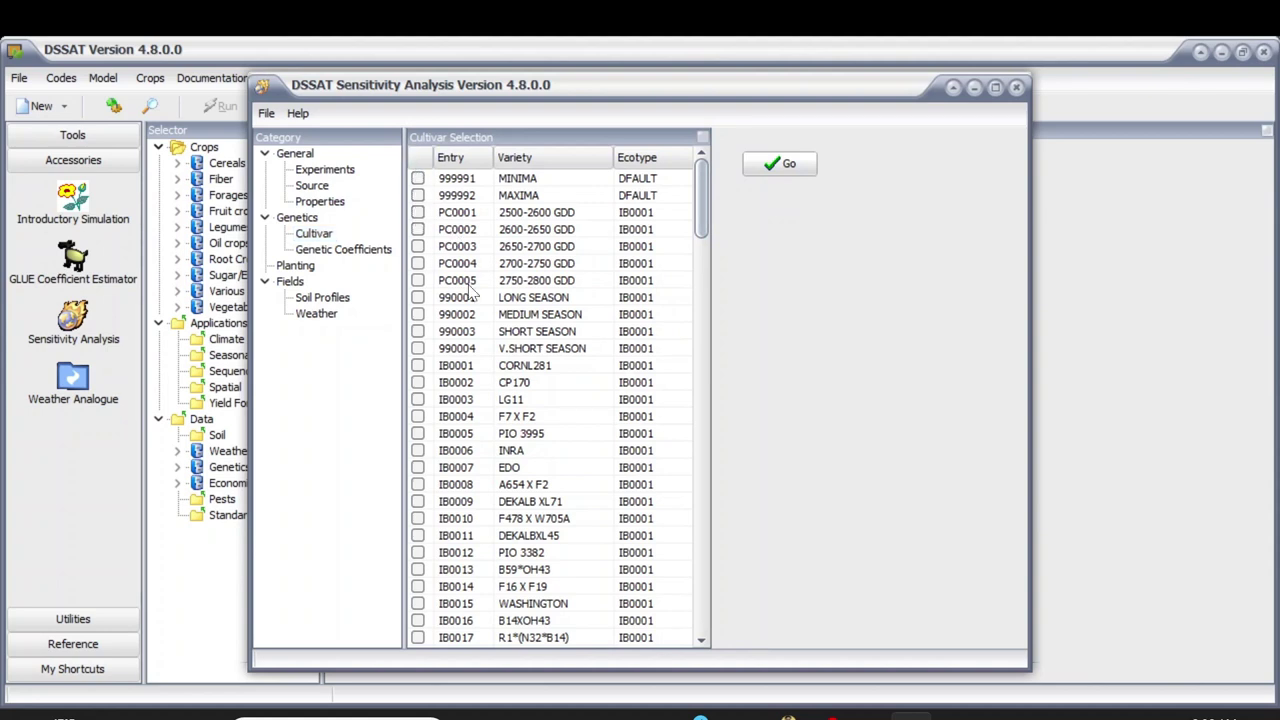
Step: Examine the cultivar entry, fertilizer applications and simulation controls in the maize experiment's source file
left_click(344, 172)
left_click(335, 186)
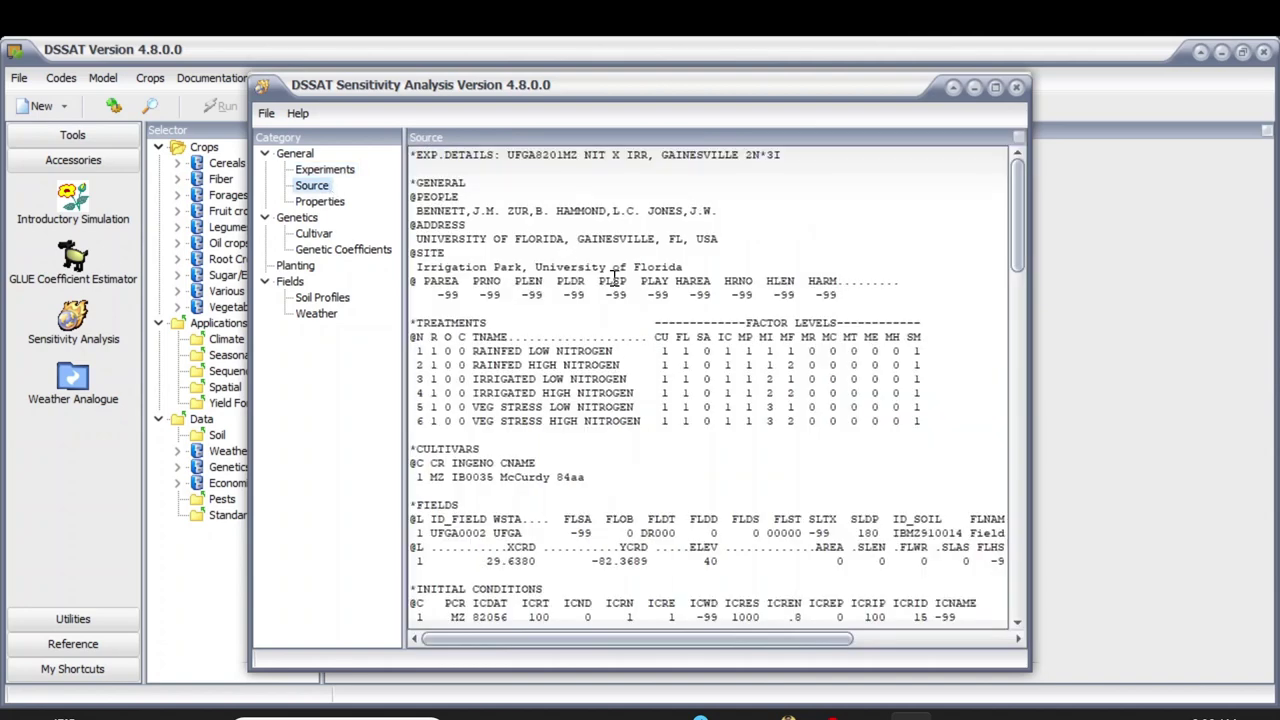
left_click_drag(594, 477, 463, 467)
left_click_drag(1020, 256, 988, 566)
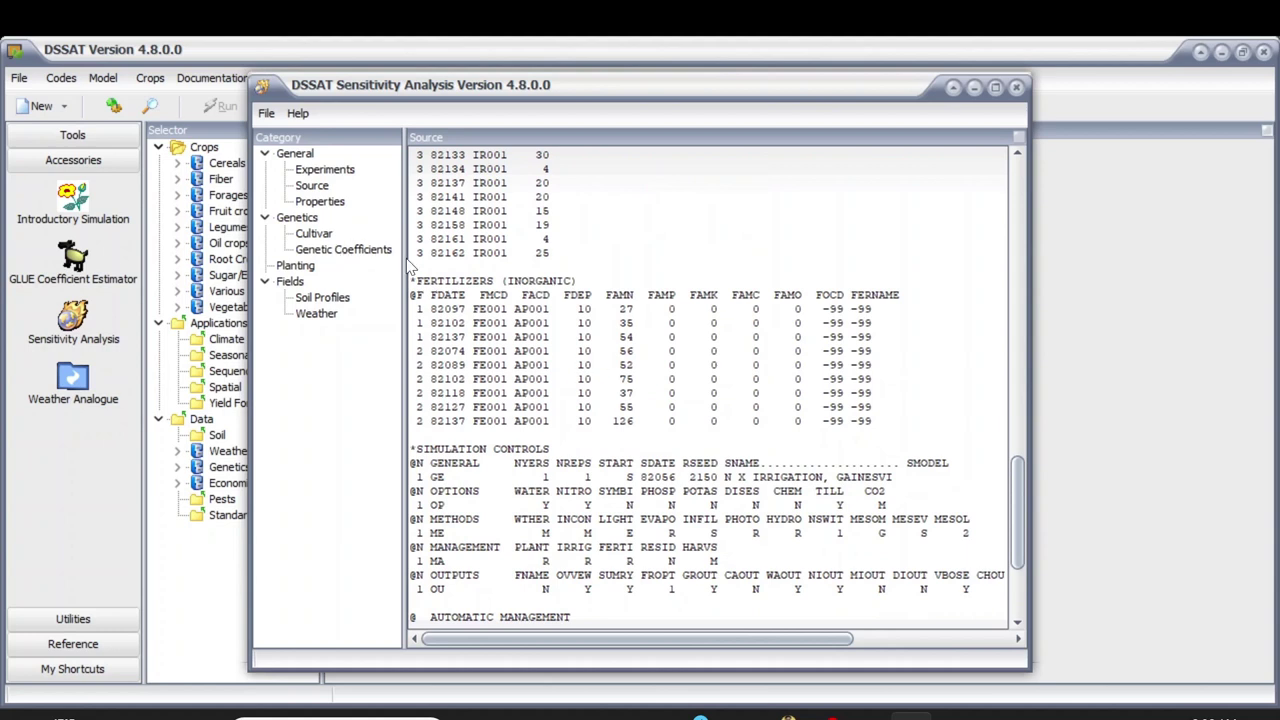
Step: Select the McCurdy 84aa cultivar (IB0035) in the sensitivity analysis cultivar list
left_click_drag(1018, 470, 1022, 380)
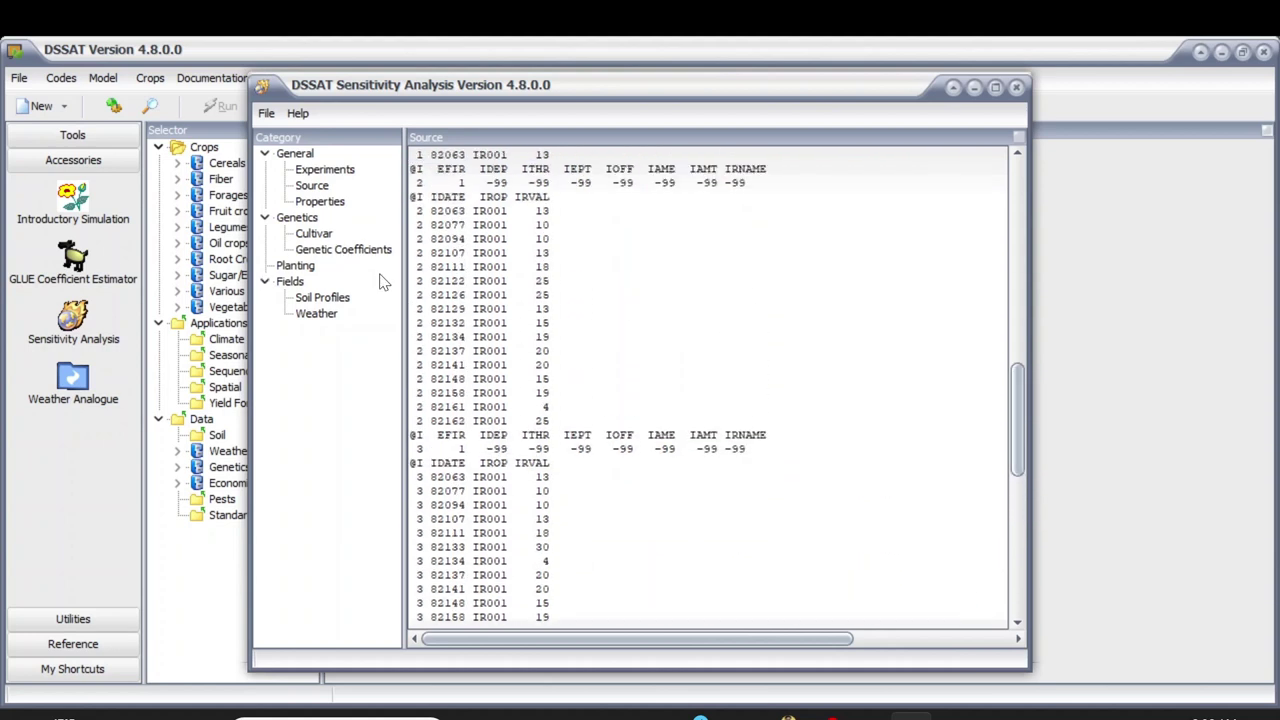
left_click(315, 238)
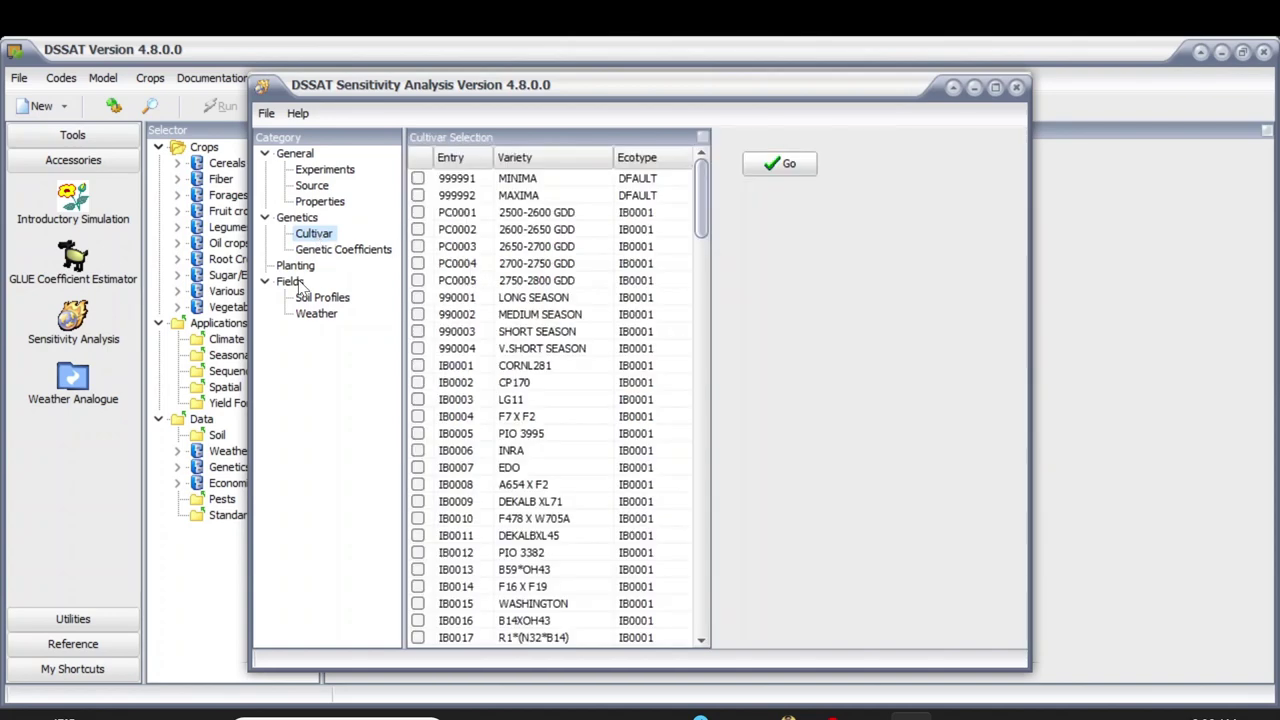
left_click_drag(705, 214, 734, 373)
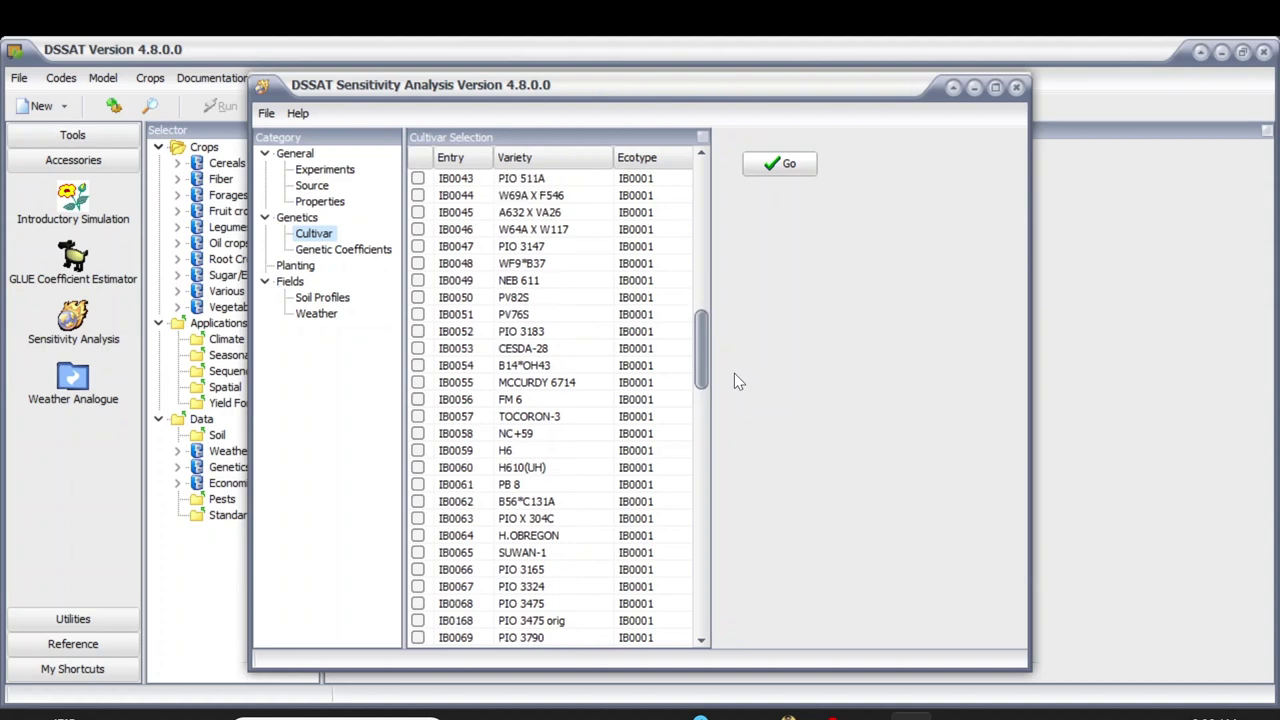
scroll(580, 320, "up", 4)
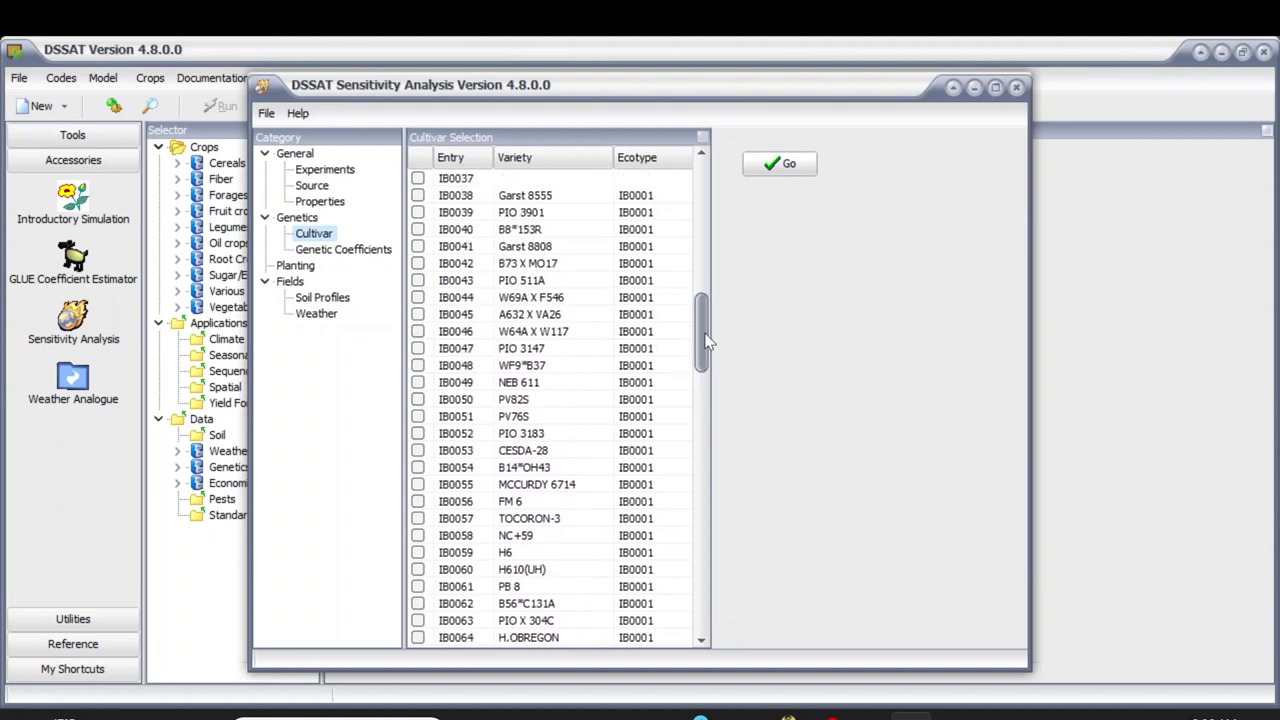
left_click(416, 249)
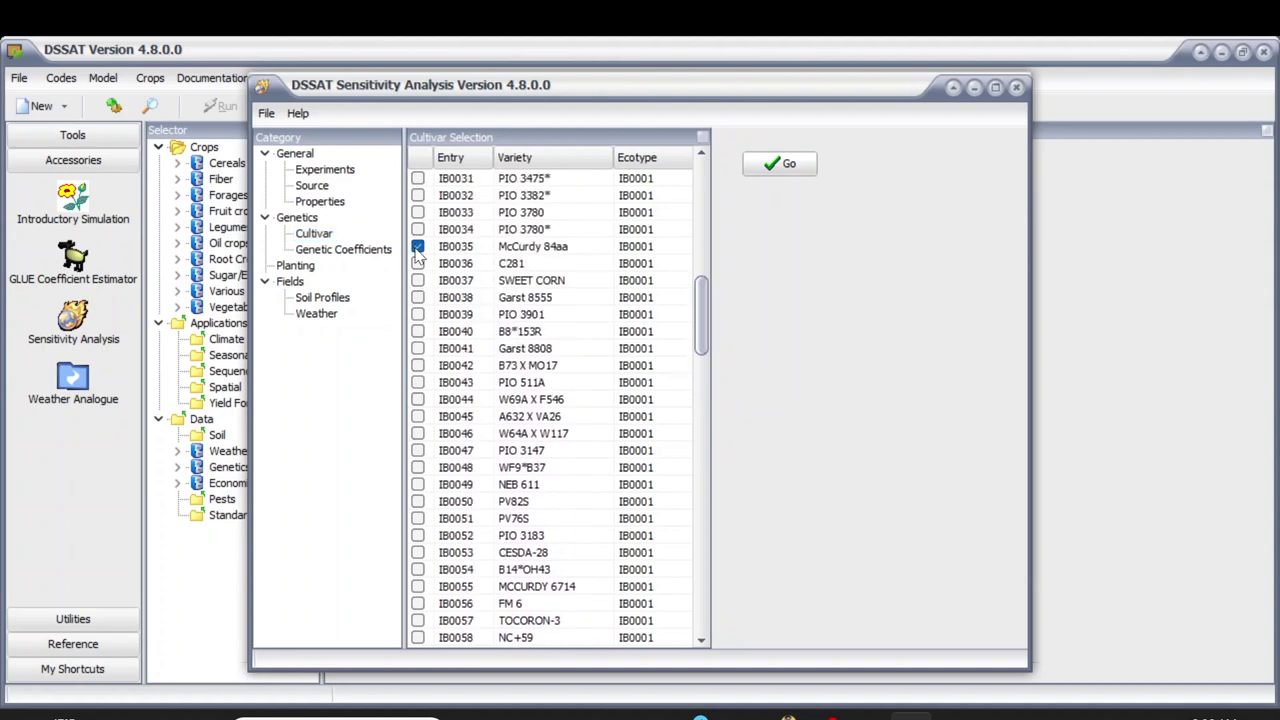
Step: Clear the McCurdy 84aa cultivar selection and choose G2 as the genetic coefficient to vary
left_click(332, 251)
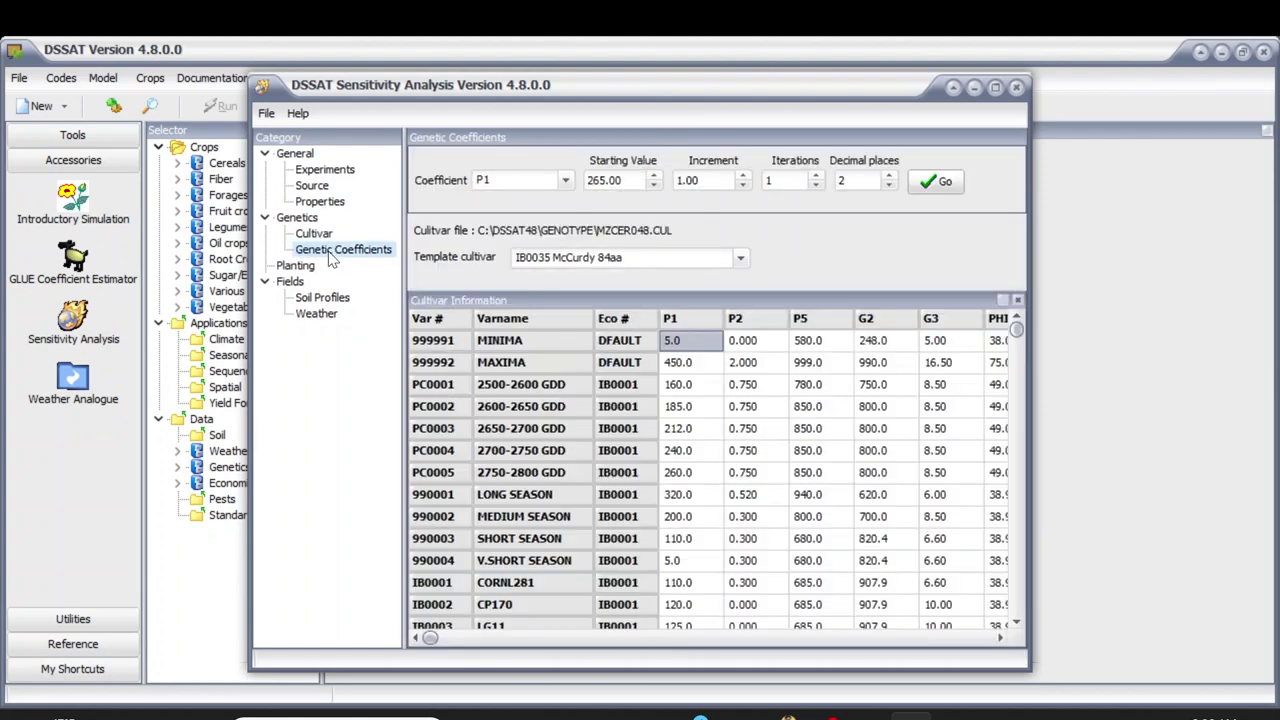
left_click(566, 182)
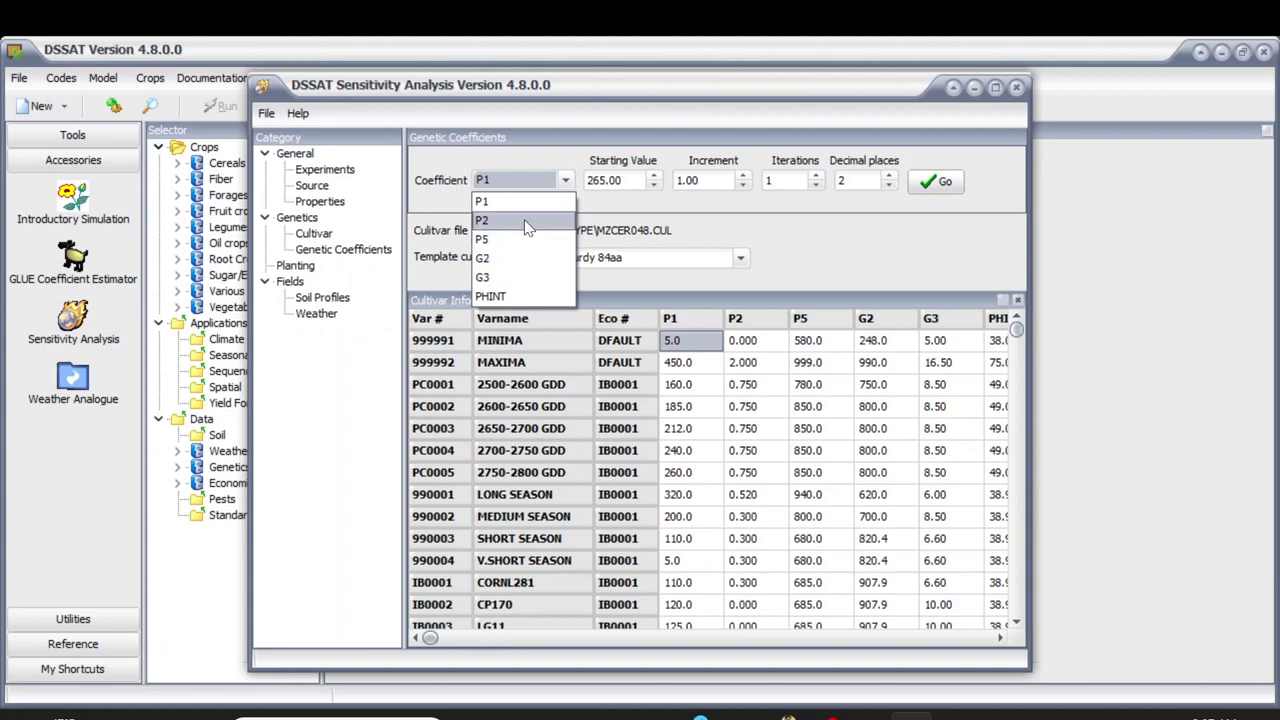
left_click(490, 169)
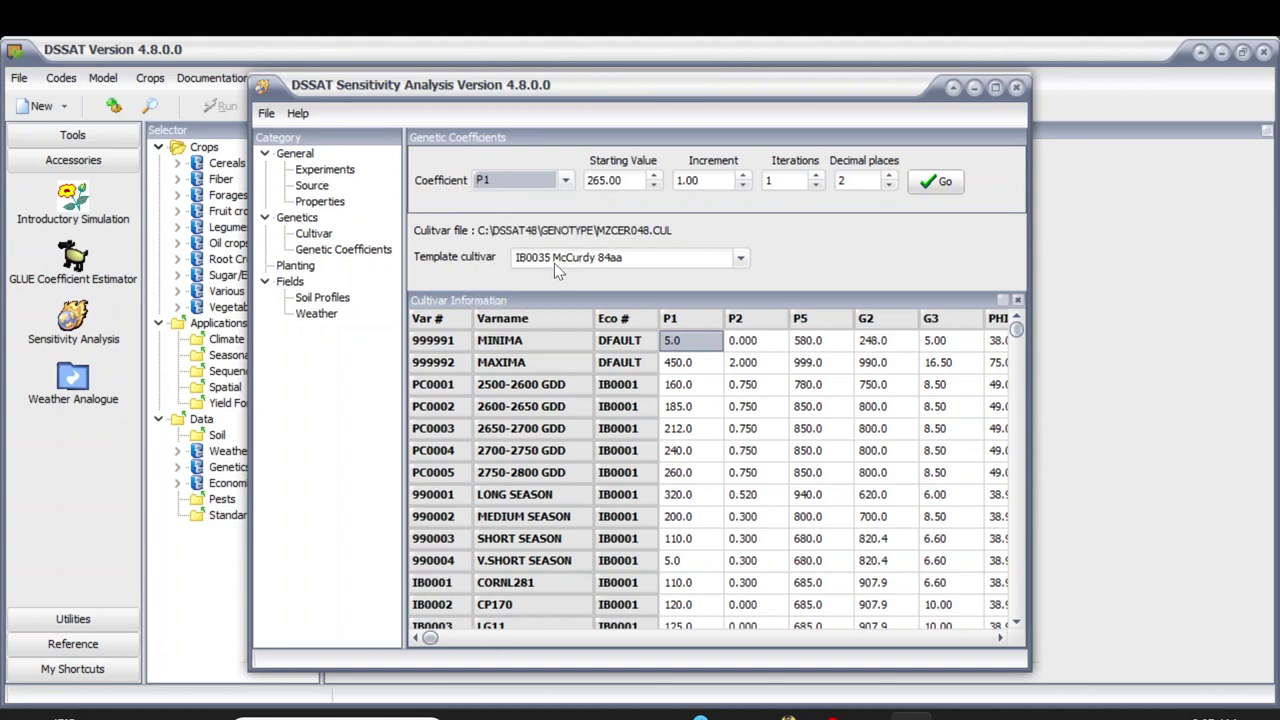
left_click(316, 236)
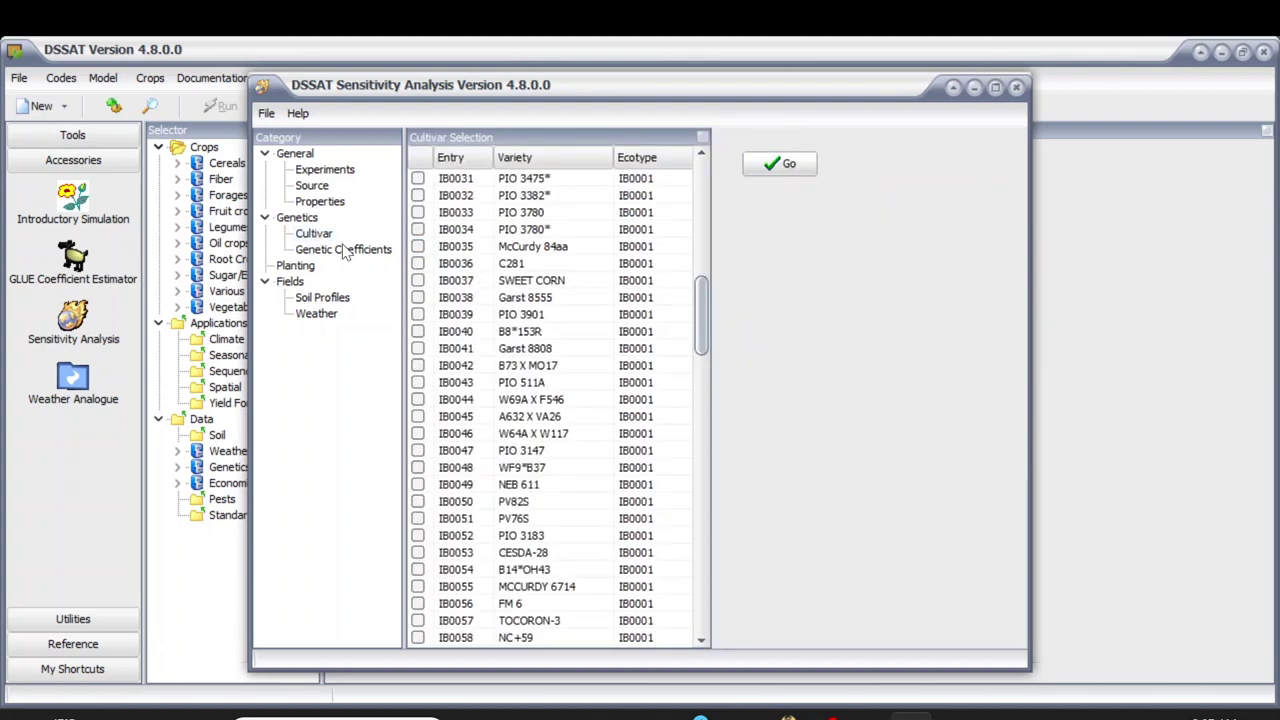
left_click(345, 251)
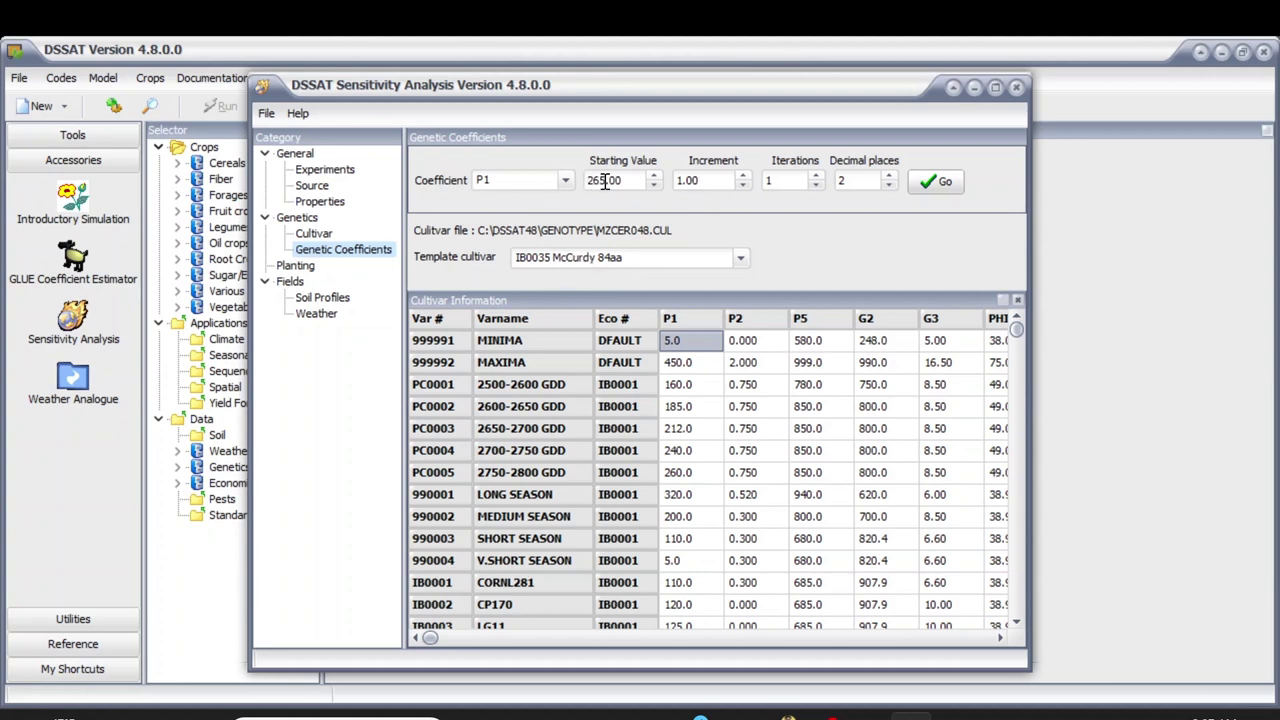
left_click(564, 181)
left_click(512, 260)
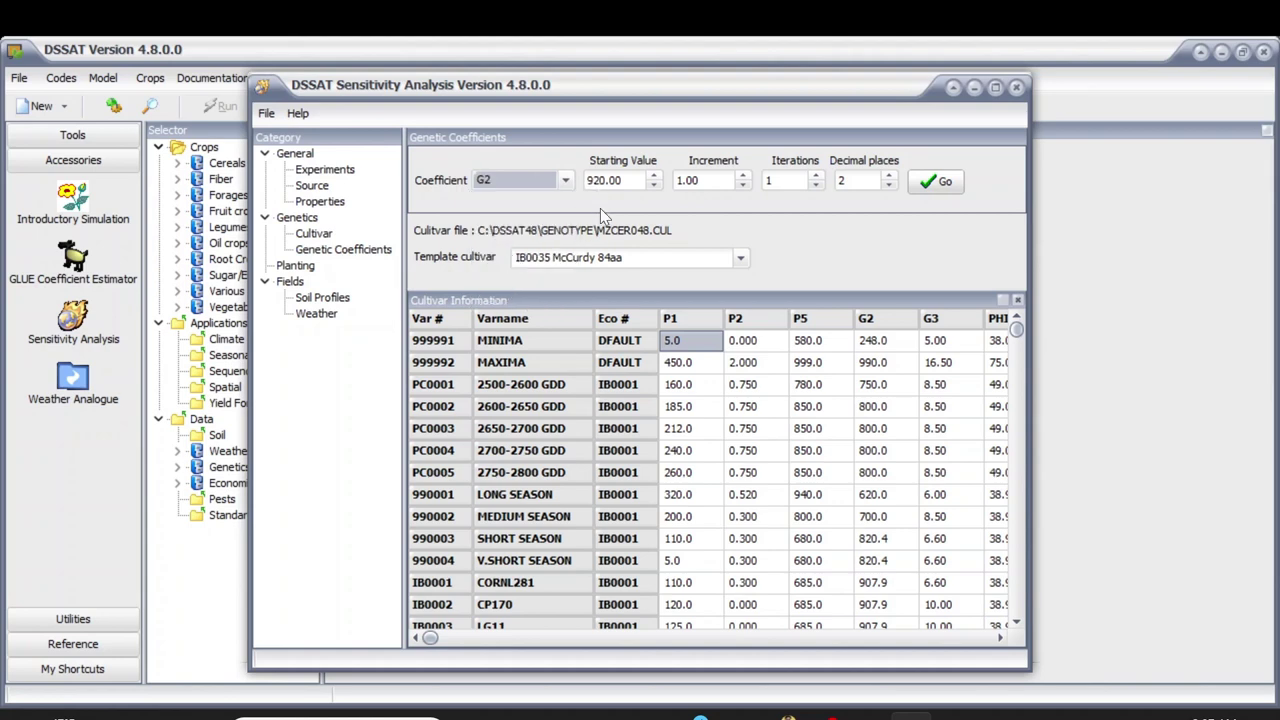
Step: Switch to File Explorer and browse the files in the Maize folder of C:\DSSAT48
mouse_move(604, 716)
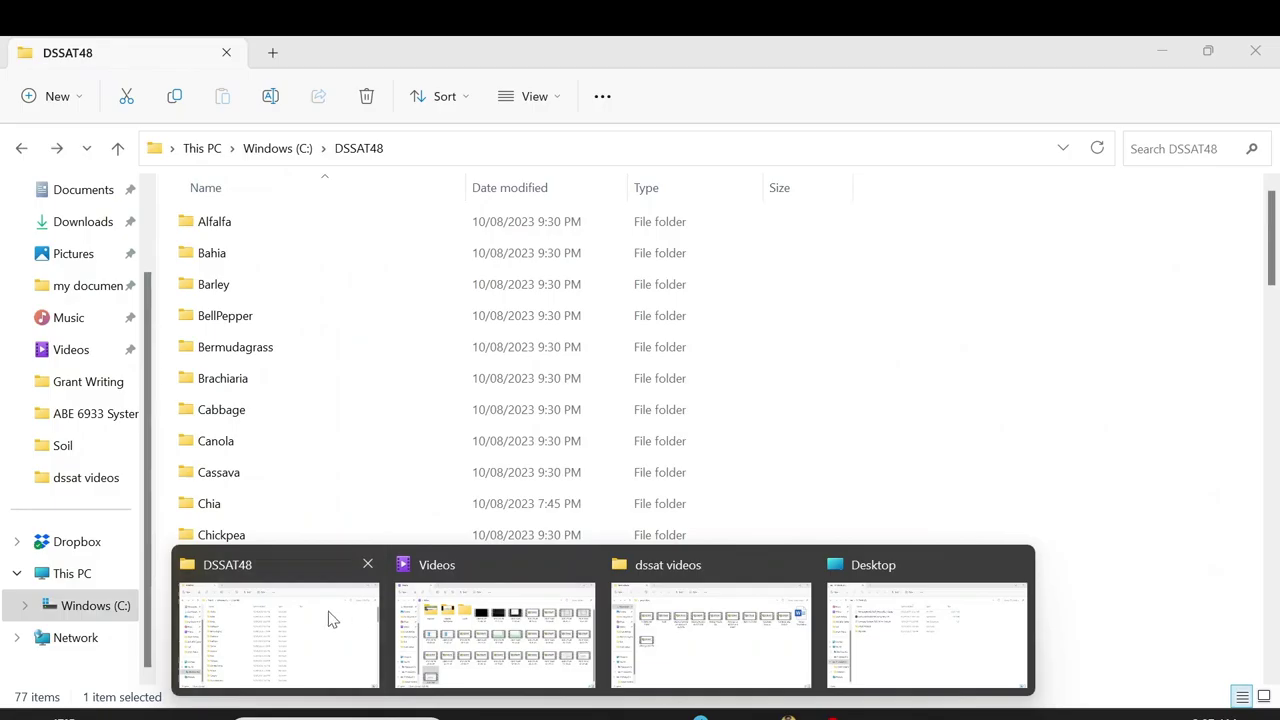
left_click(330, 617)
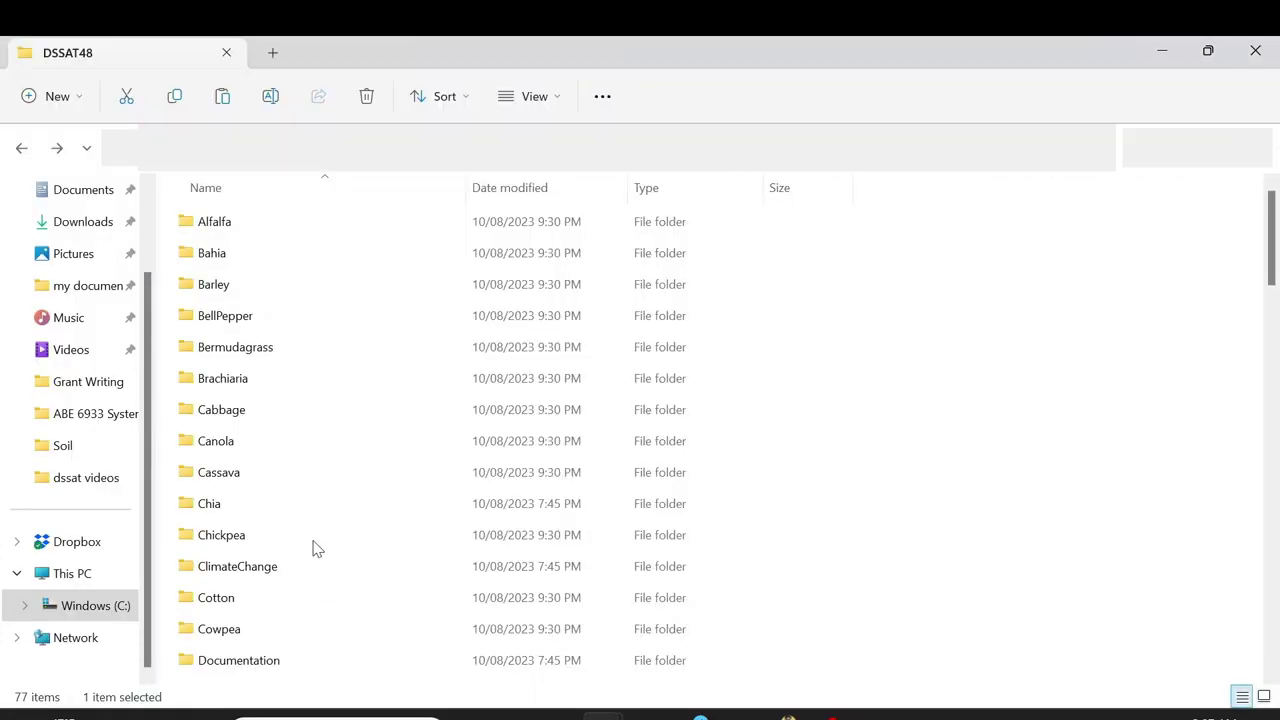
left_click(279, 503)
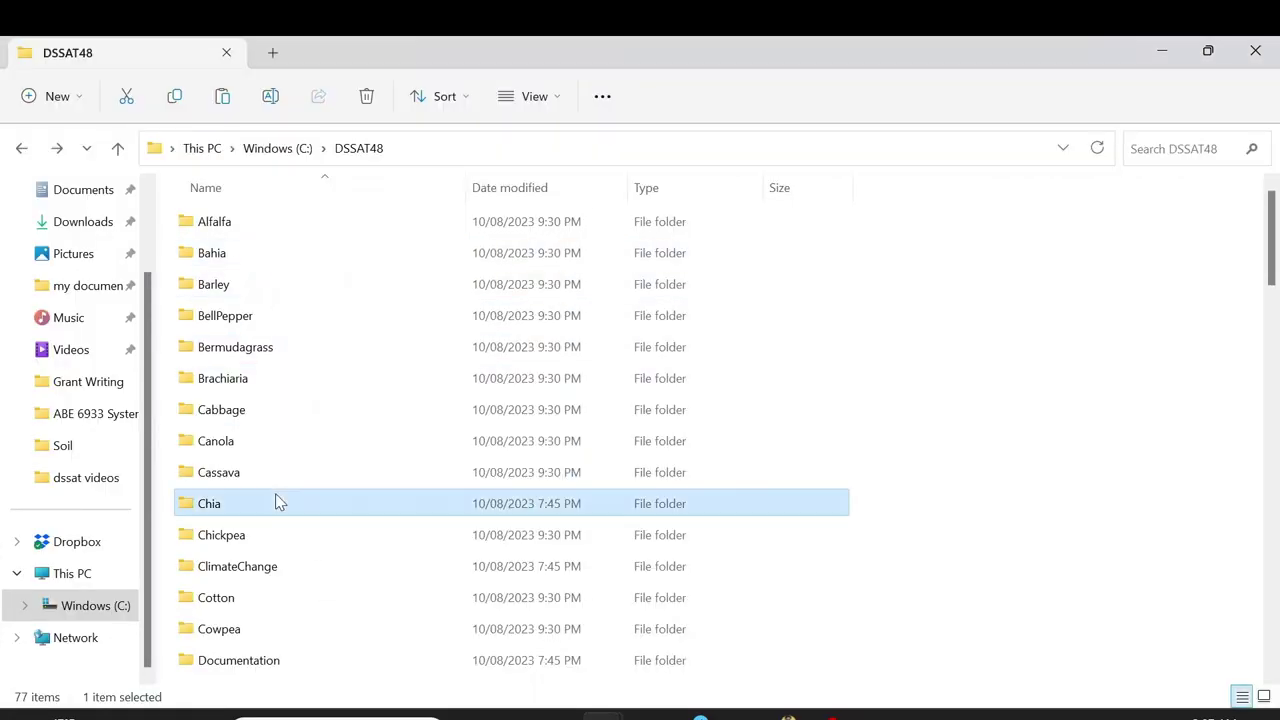
key("m")
double_click(226, 230)
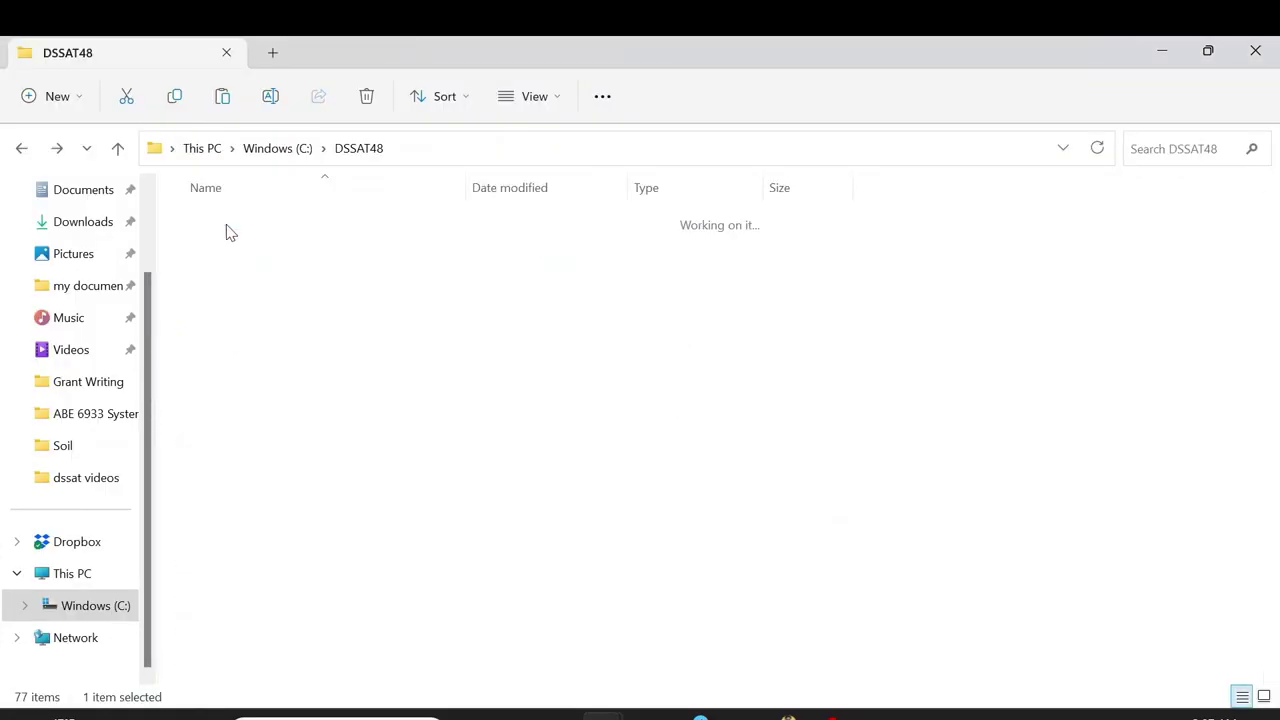
left_click_drag(1273, 278, 1273, 483)
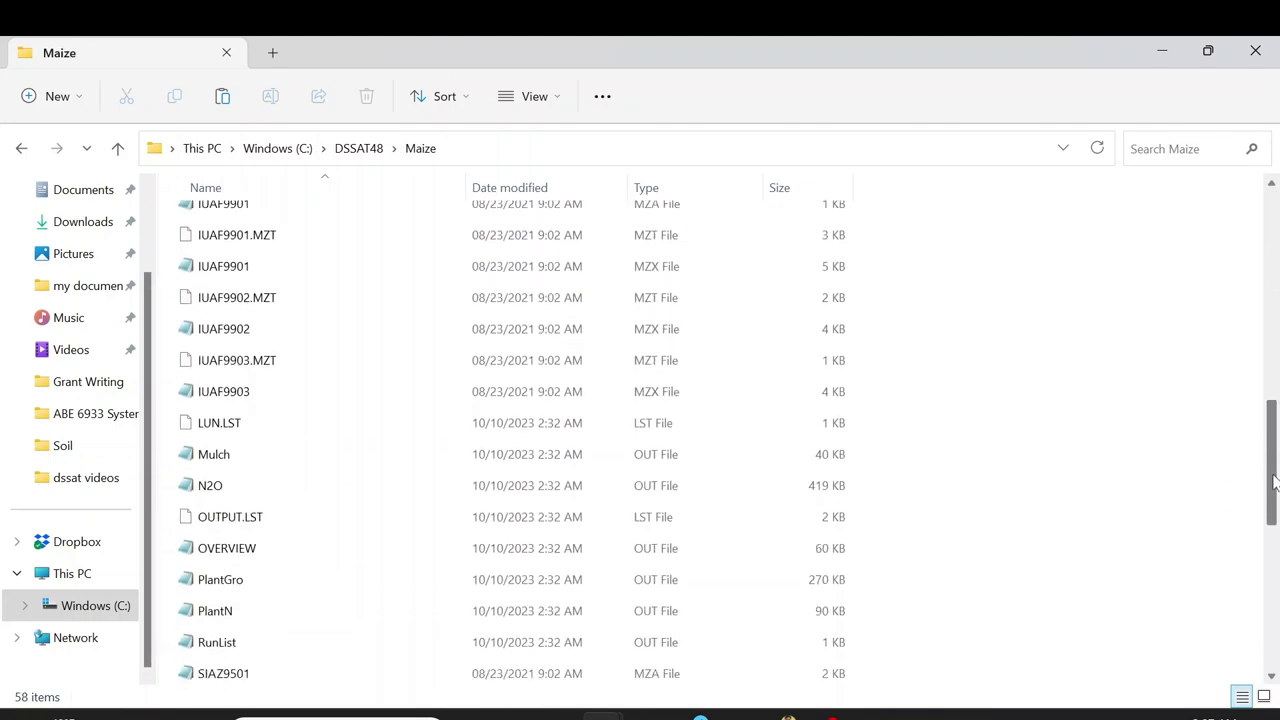
Step: Check the selected maize experiment in the sensitivity analysis, and locate the UFGA8201 files in the Maize folder
left_click(908, 714)
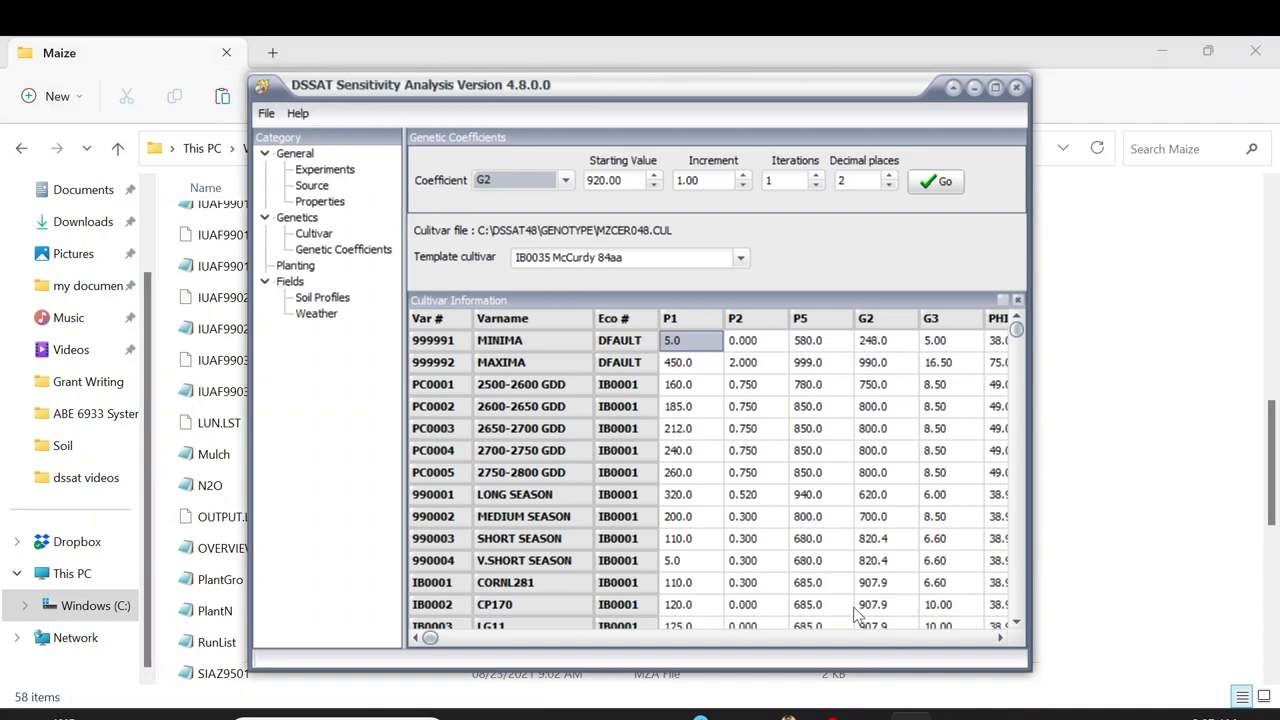
left_click(305, 185)
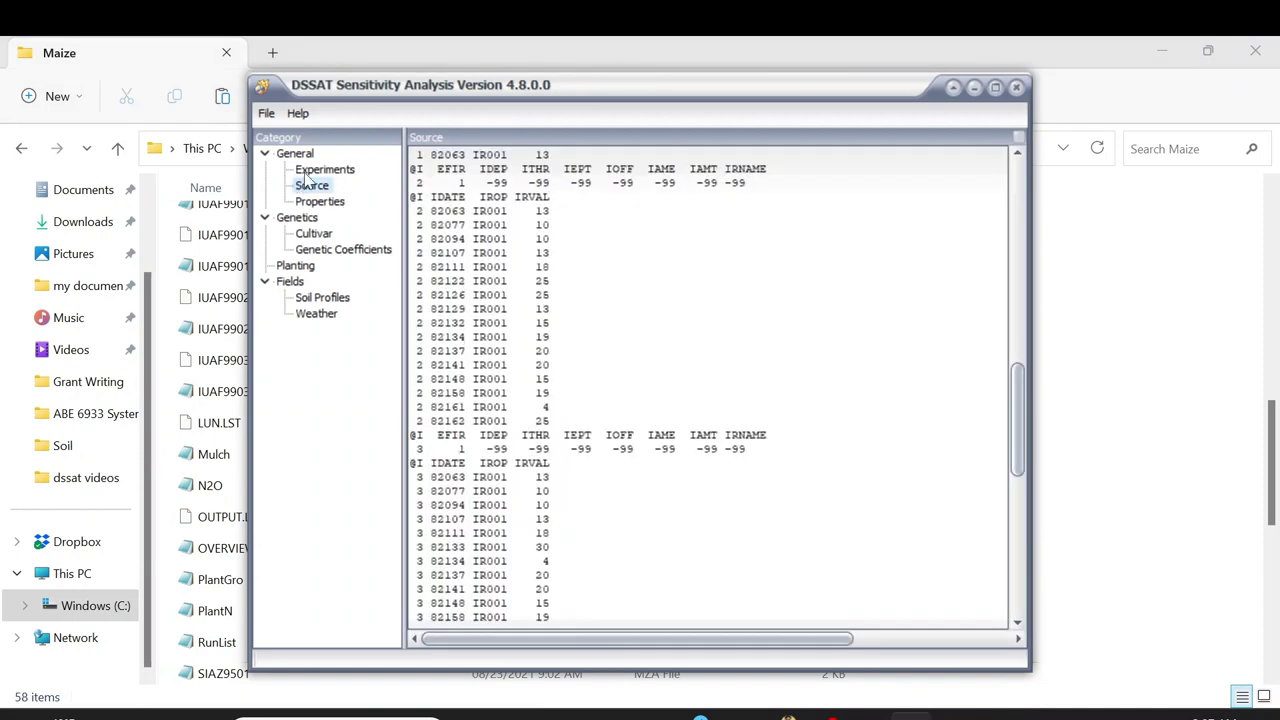
left_click(312, 170)
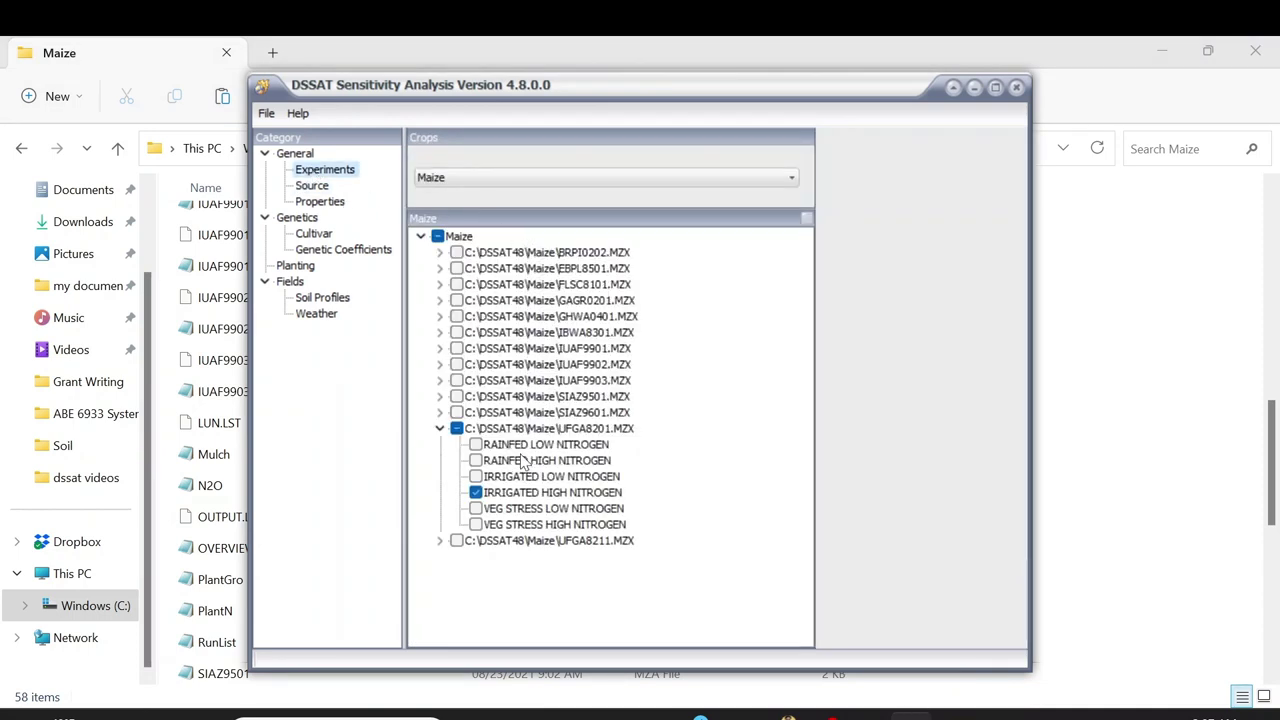
left_click(974, 88)
left_click(392, 458)
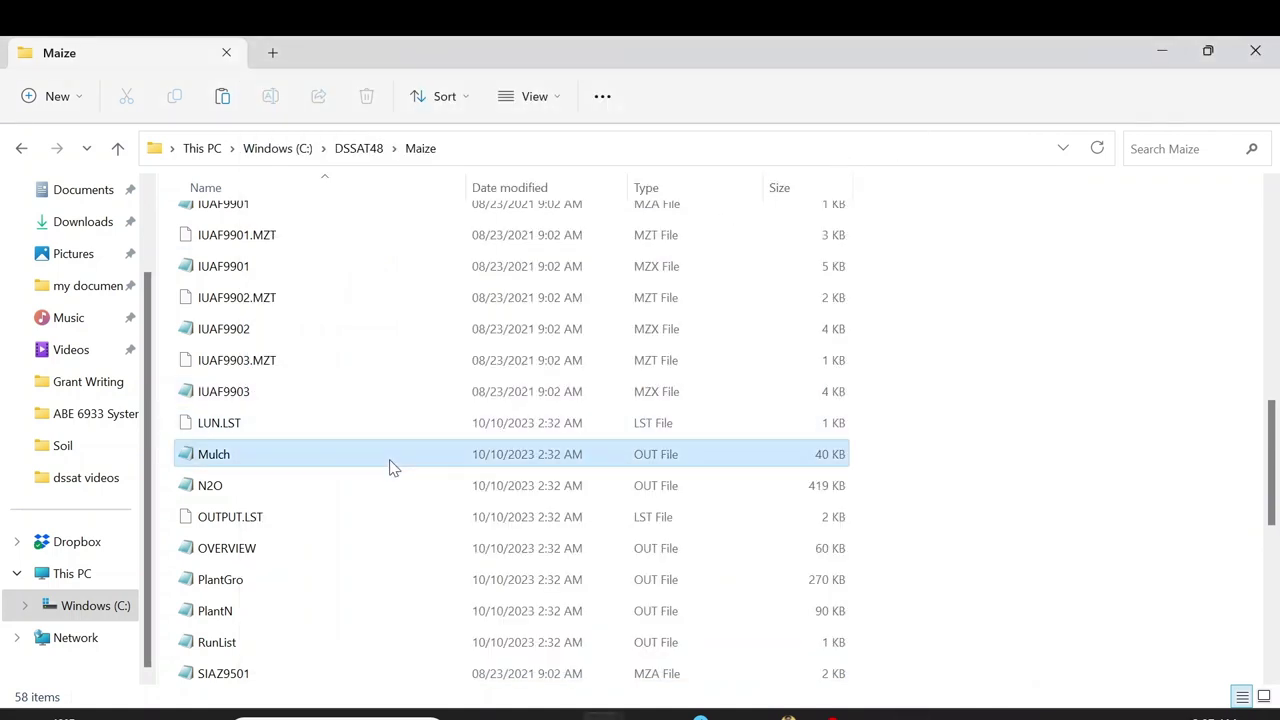
key("u")
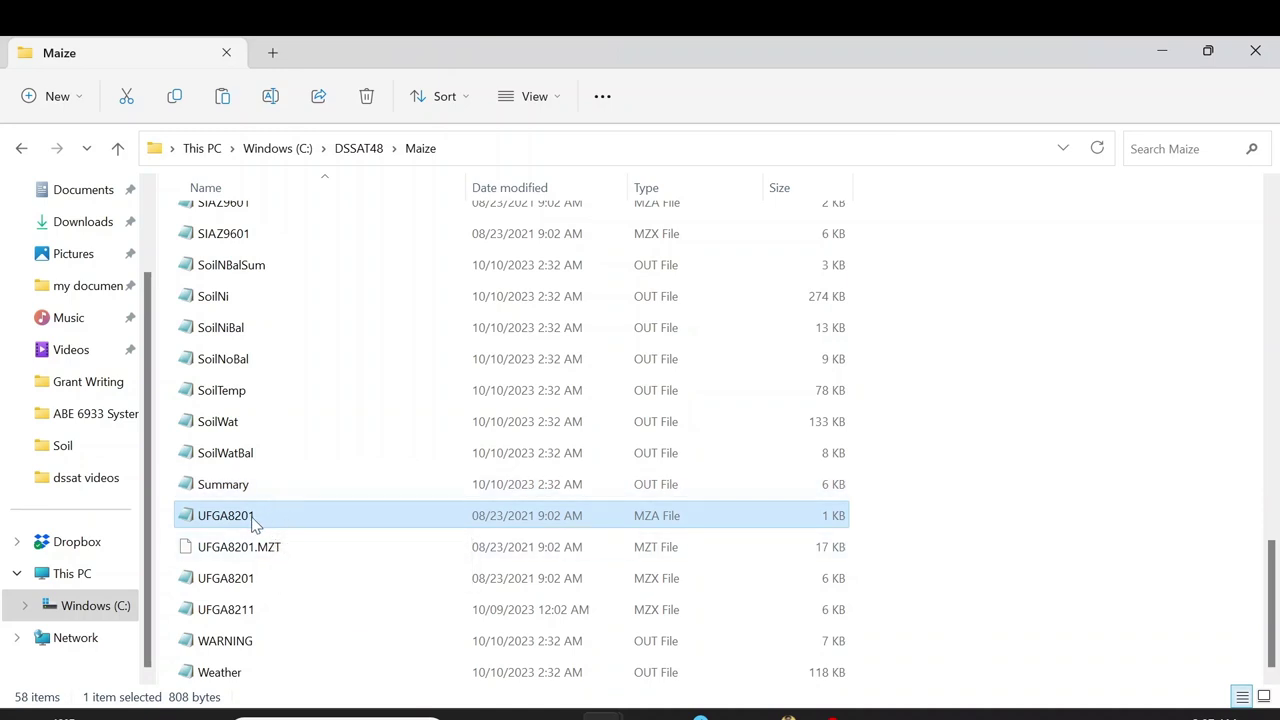
Step: Open the maize cultivar file MZCER048.CUL from the DSSAT48 Genotype folder in a maximized text editor window
left_click(18, 150)
left_click(204, 350)
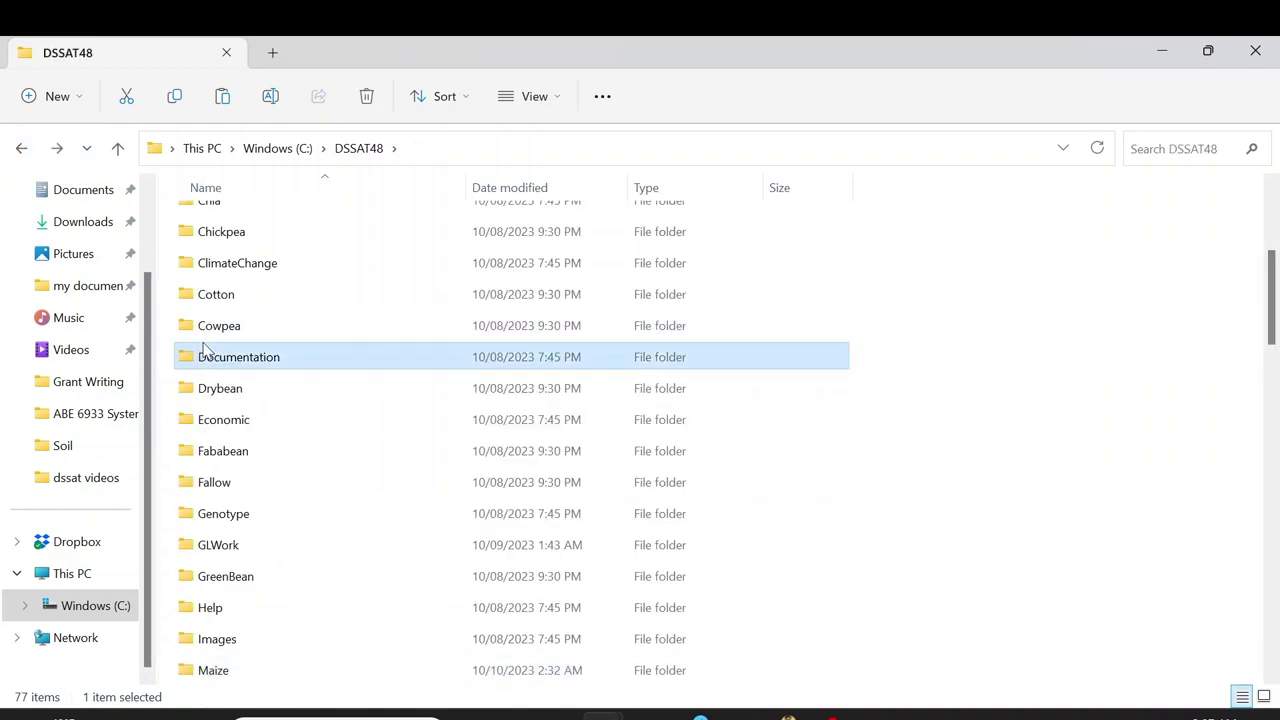
left_click(228, 514)
double_click(240, 518)
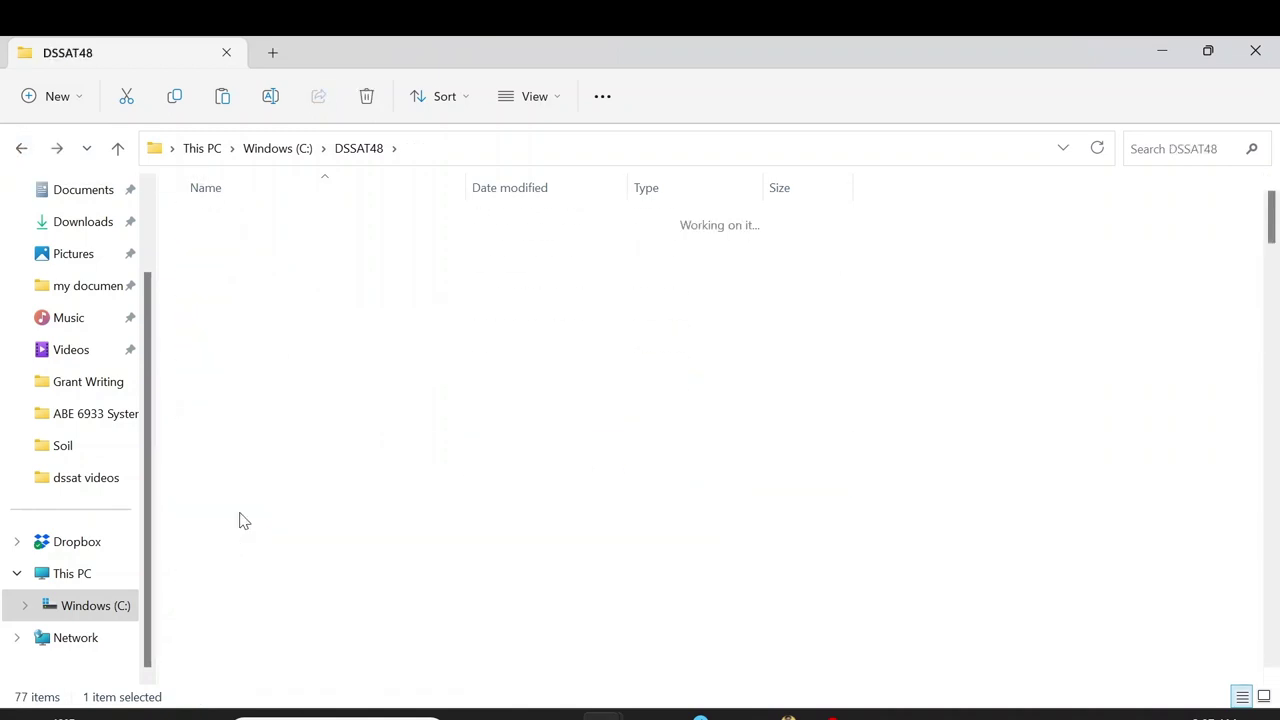
left_click(257, 503)
key("m")
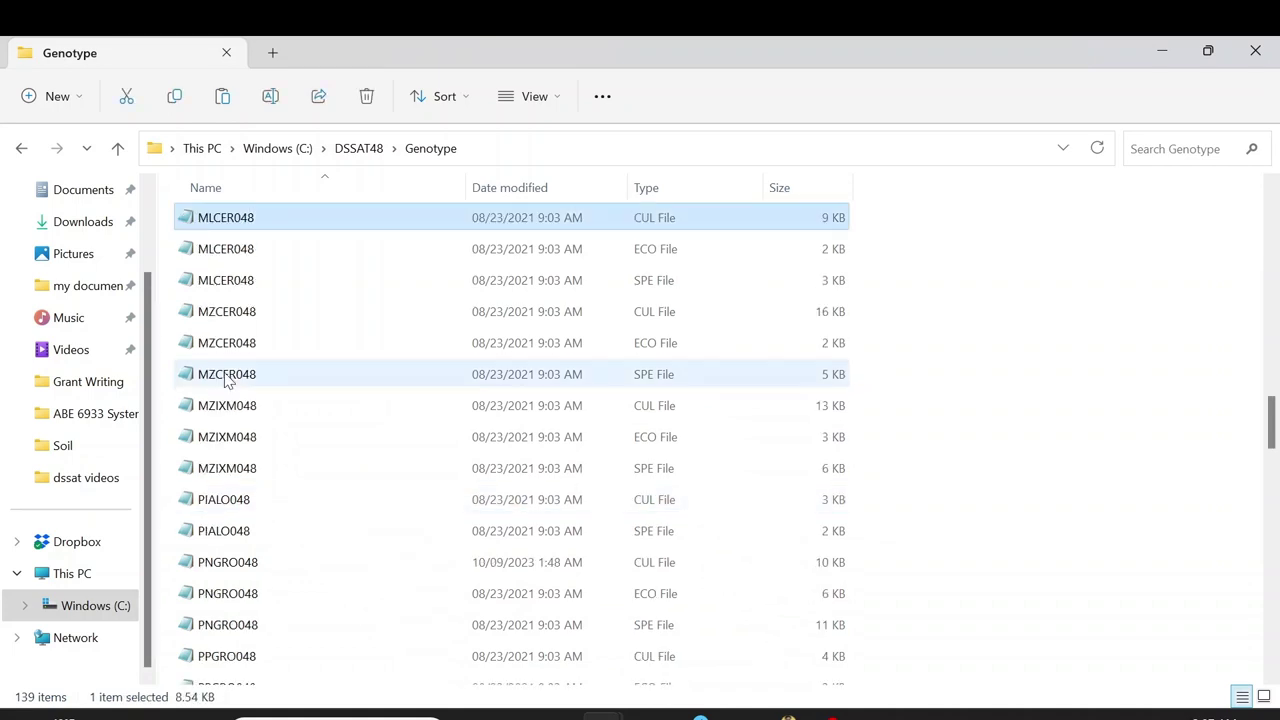
left_click(243, 313)
double_click(245, 313)
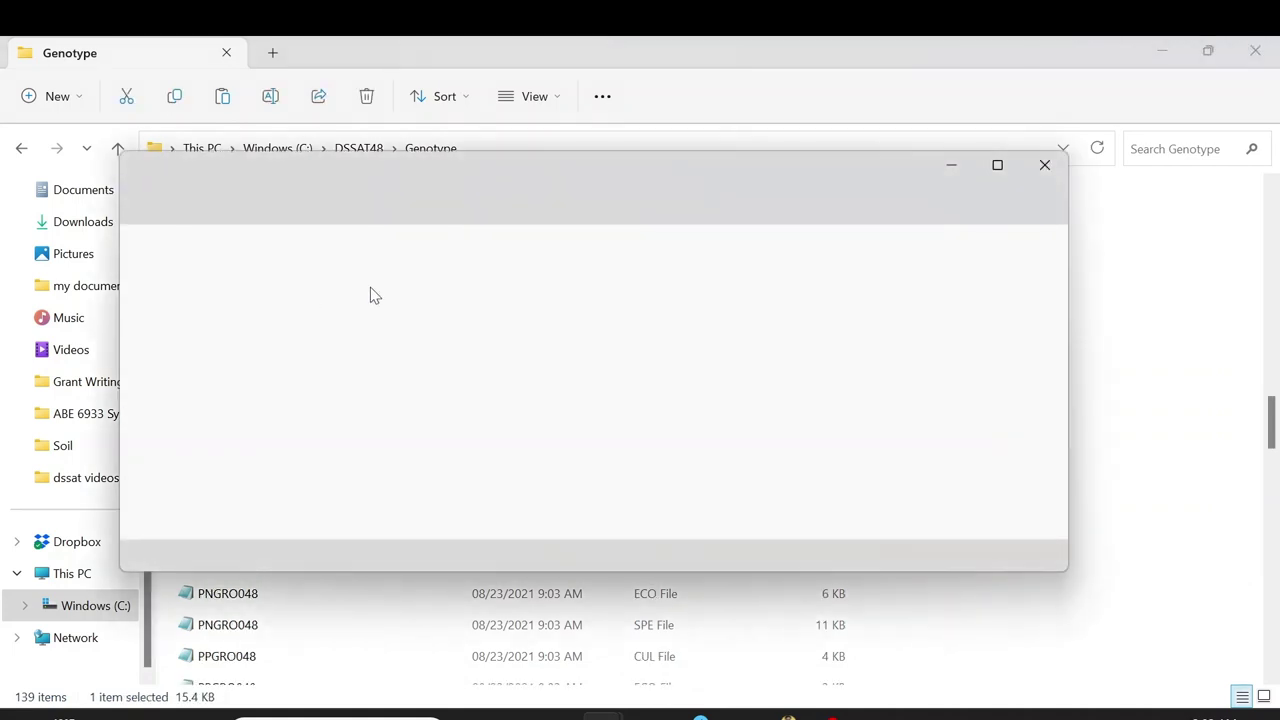
left_click(998, 166)
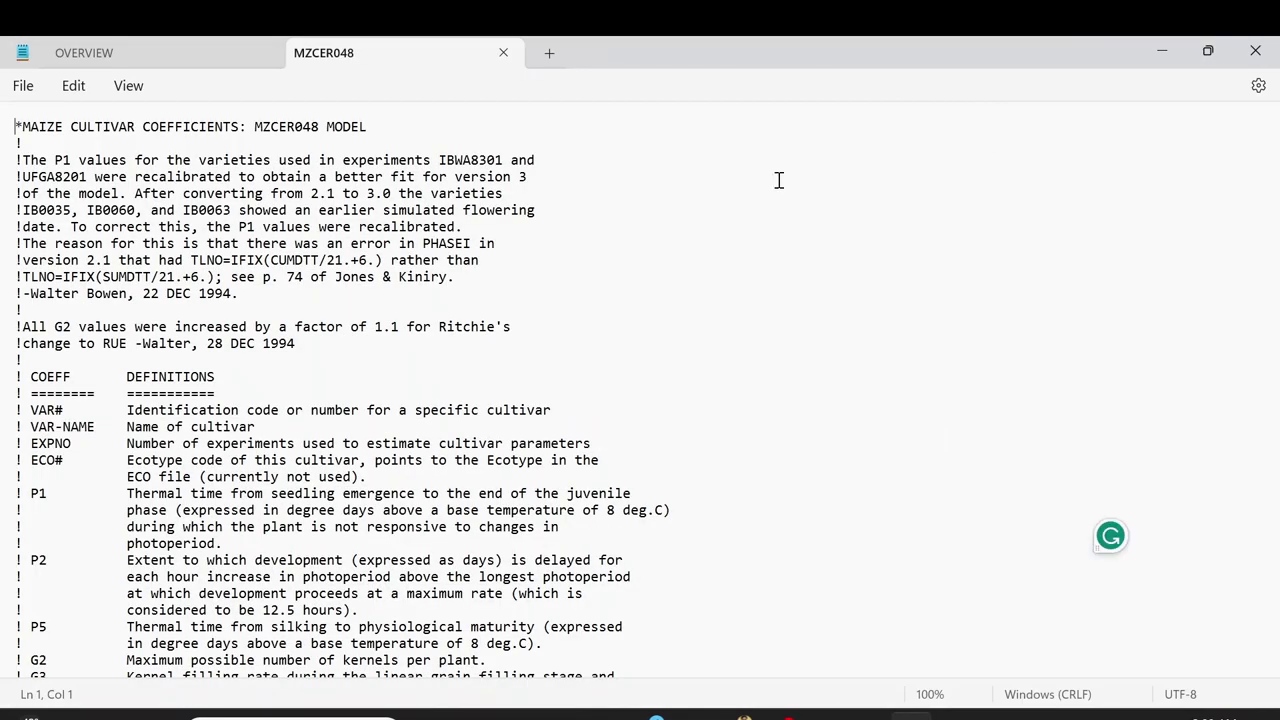
Step: Examine the coefficient definitions and the minimum and maximum values in the maize cultivar file, and return to DSSAT Sensitivity Analysis
scroll(363, 315, "down", 4)
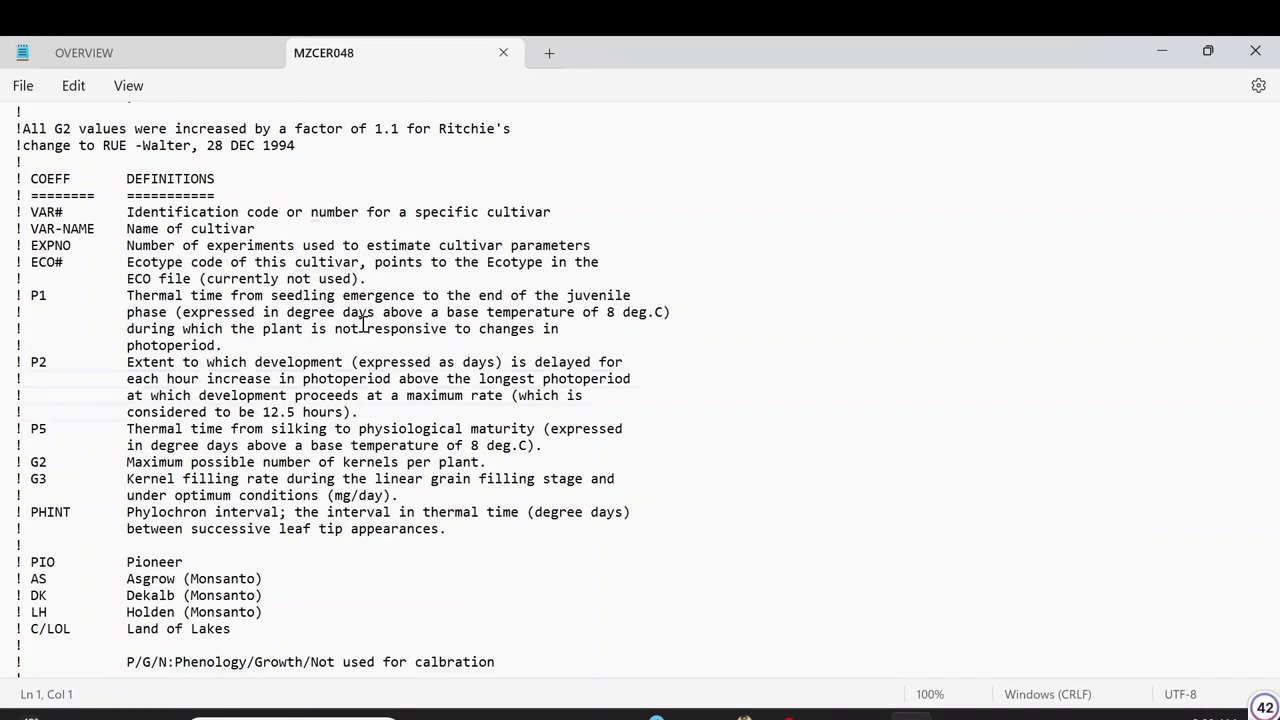
scroll(119, 381, "down", 3)
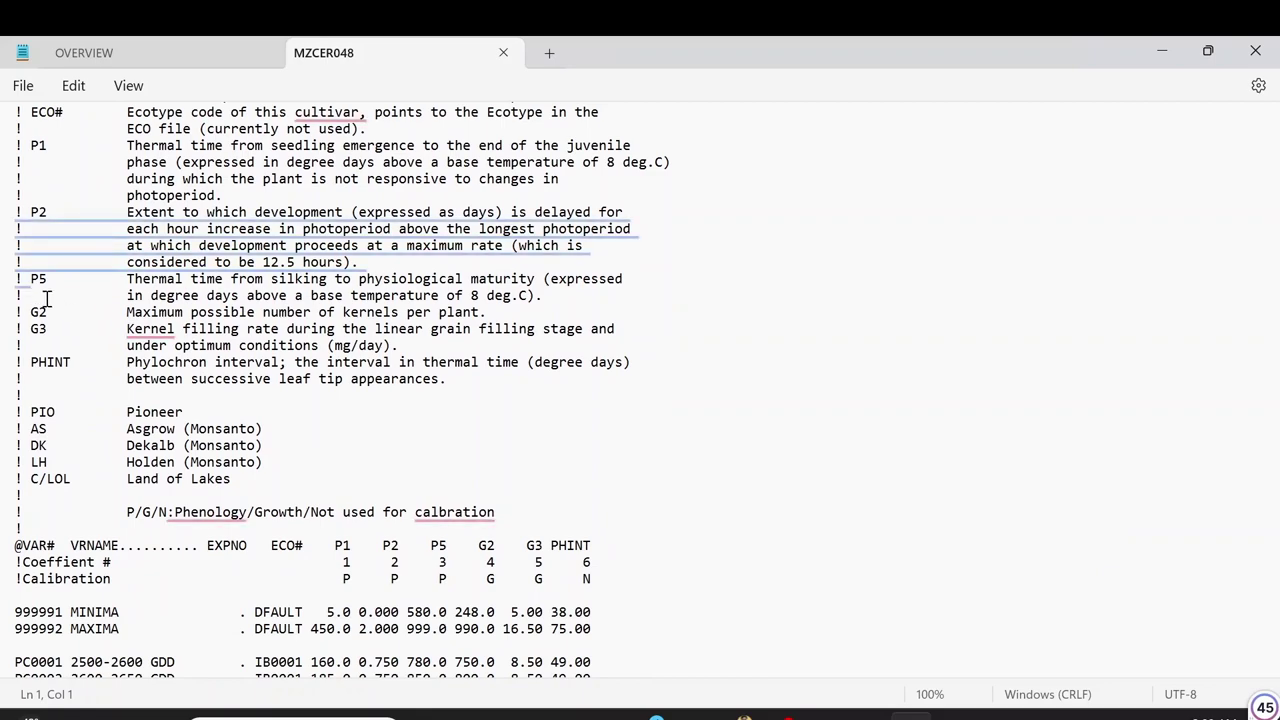
mouse_move(181, 212)
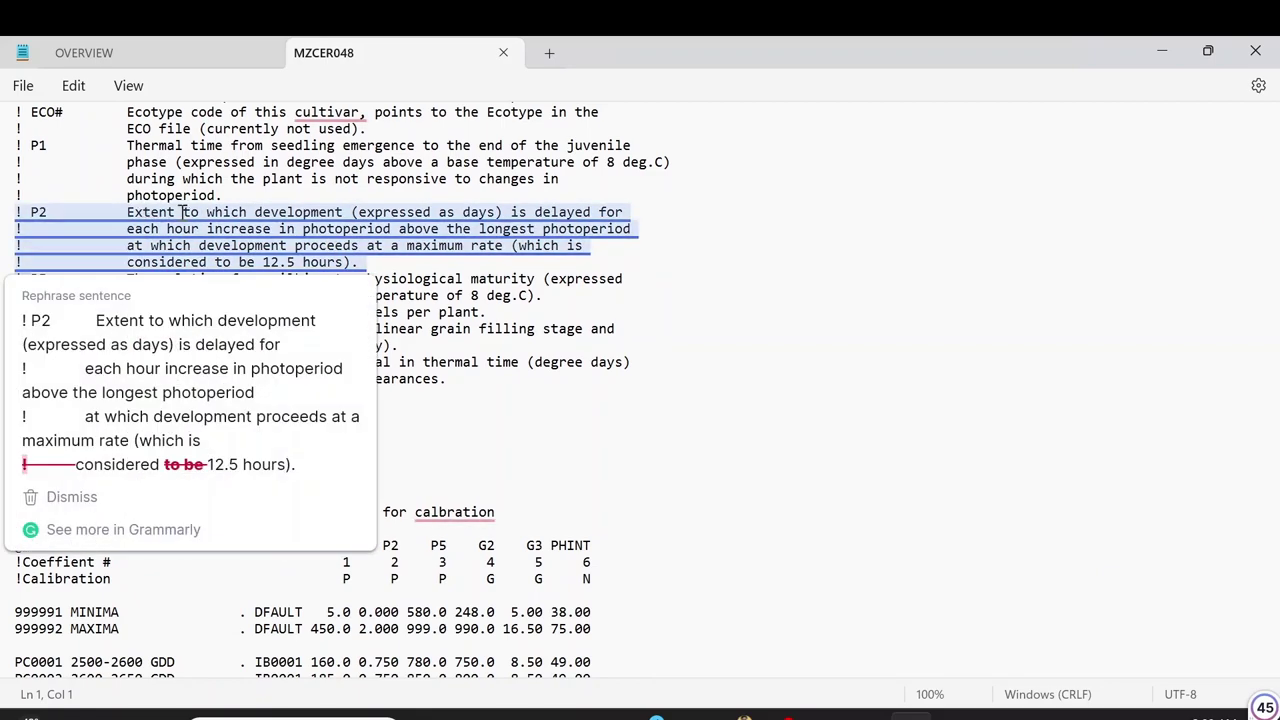
left_click(559, 228)
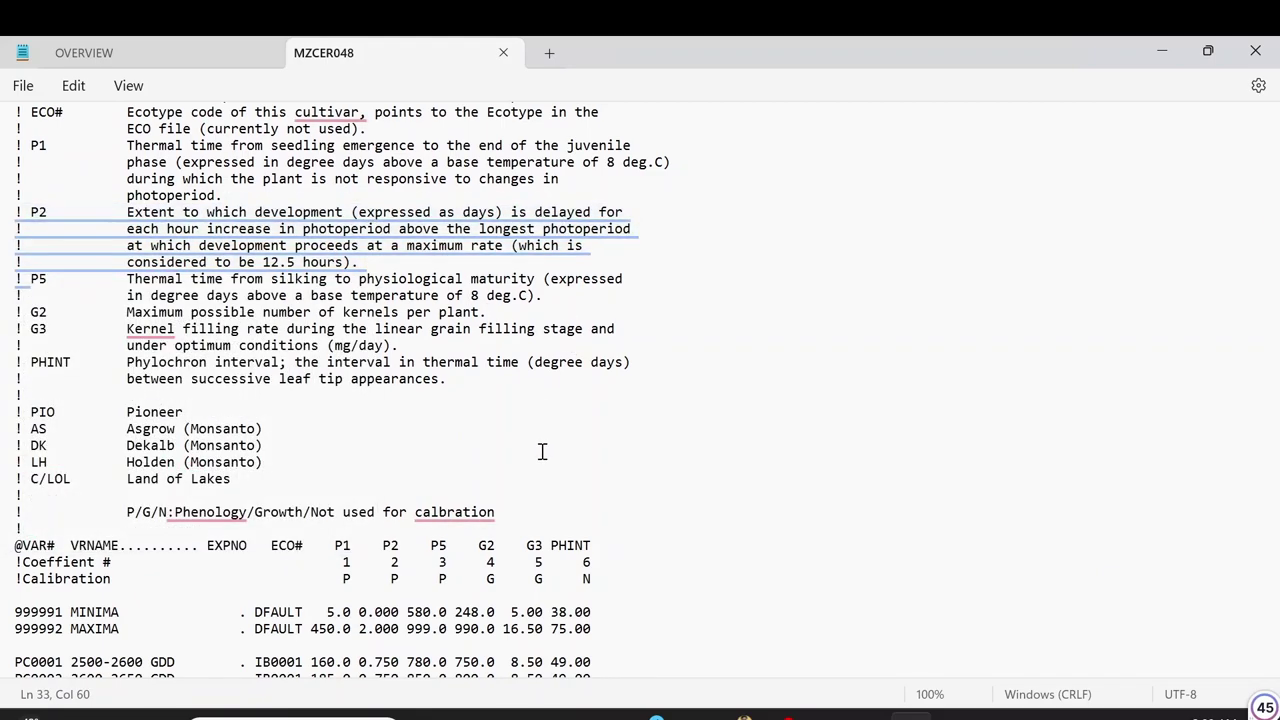
scroll(449, 503, "down", 3)
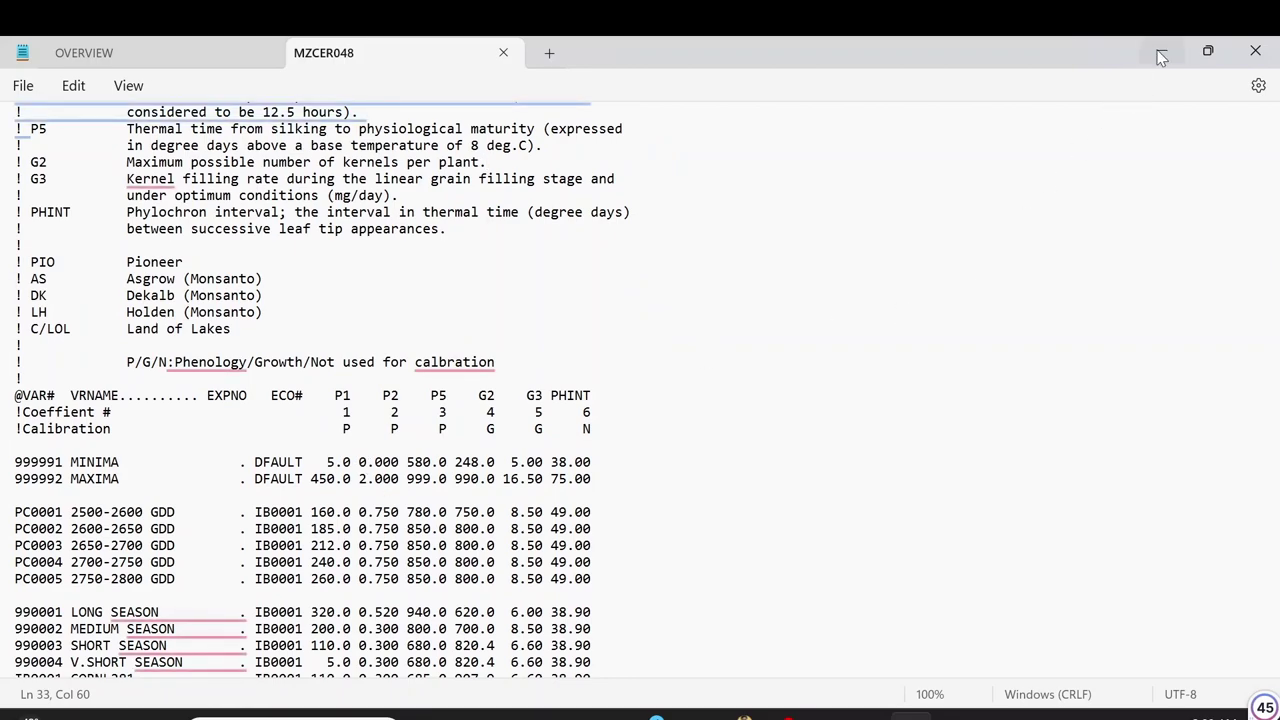
scroll(204, 456, "down", 1)
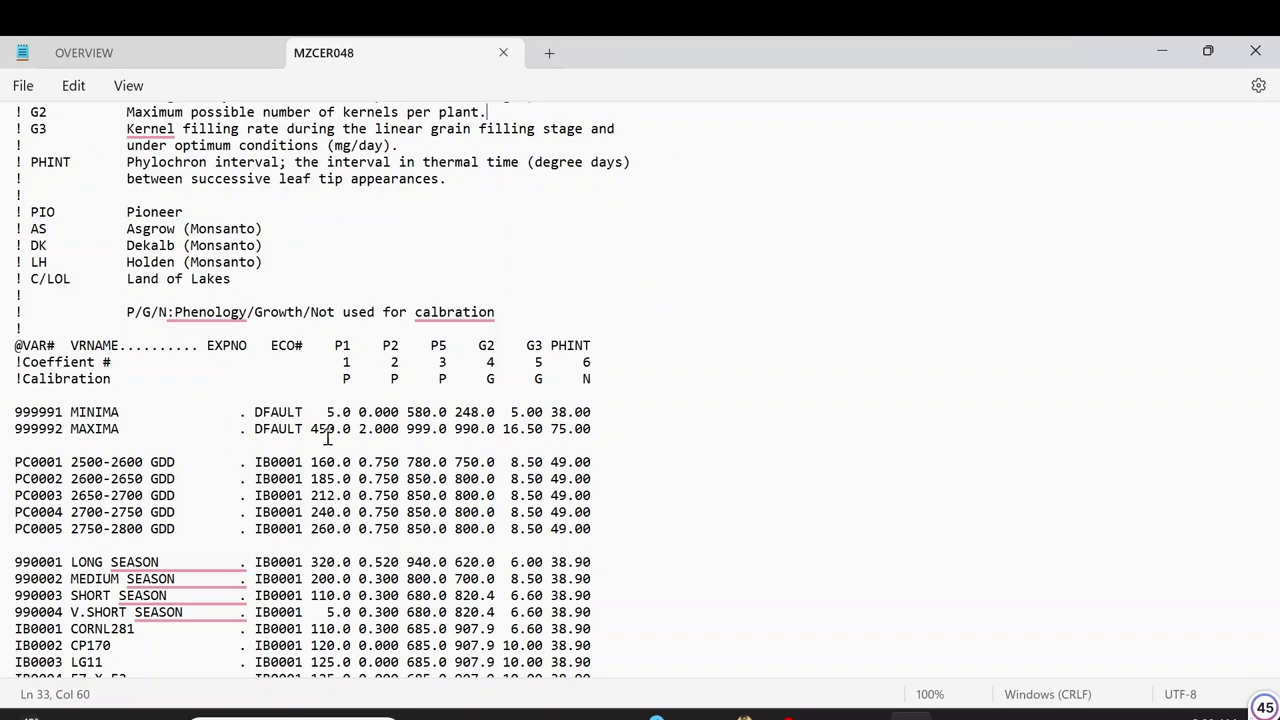
scroll(326, 440, "down", 3)
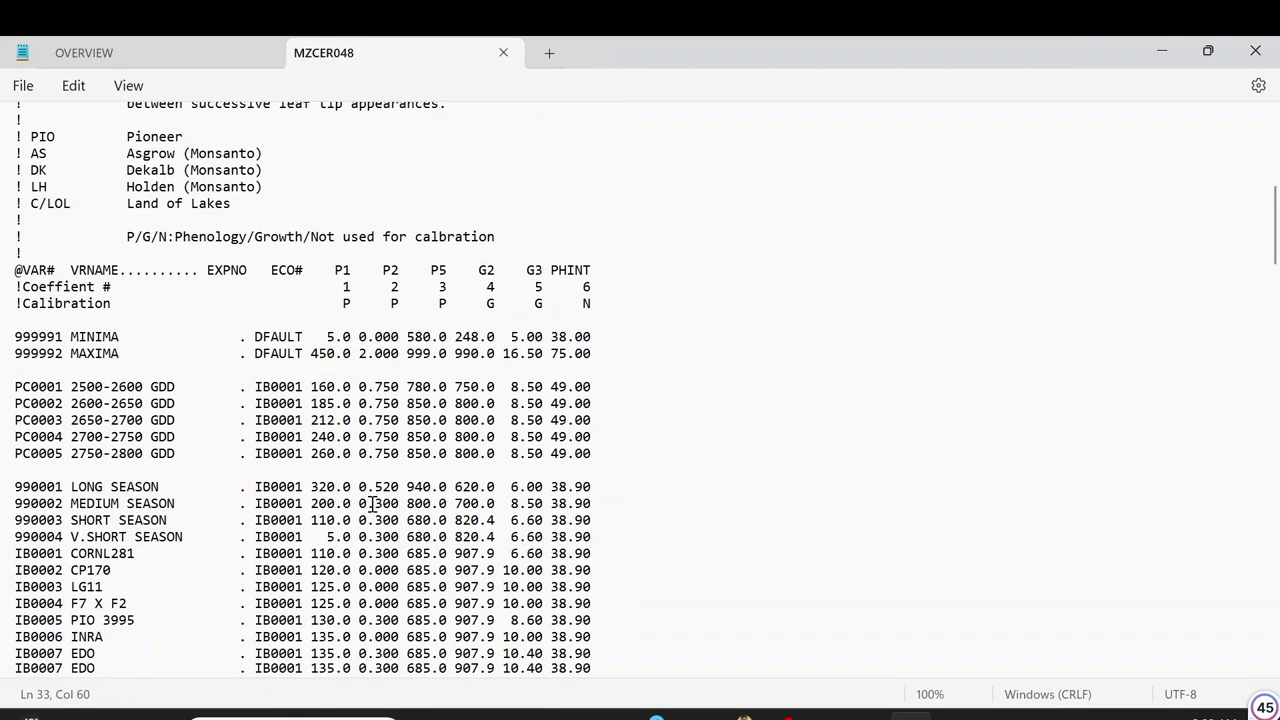
left_click(1166, 58)
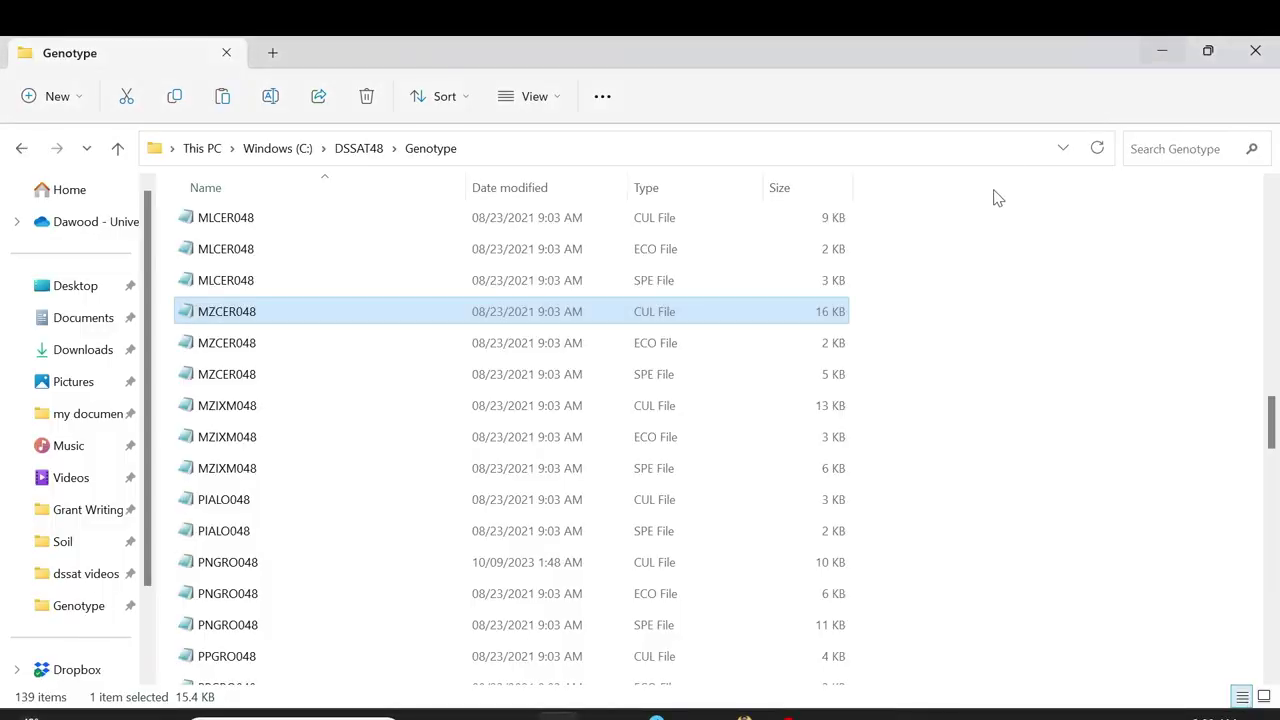
left_click(558, 716)
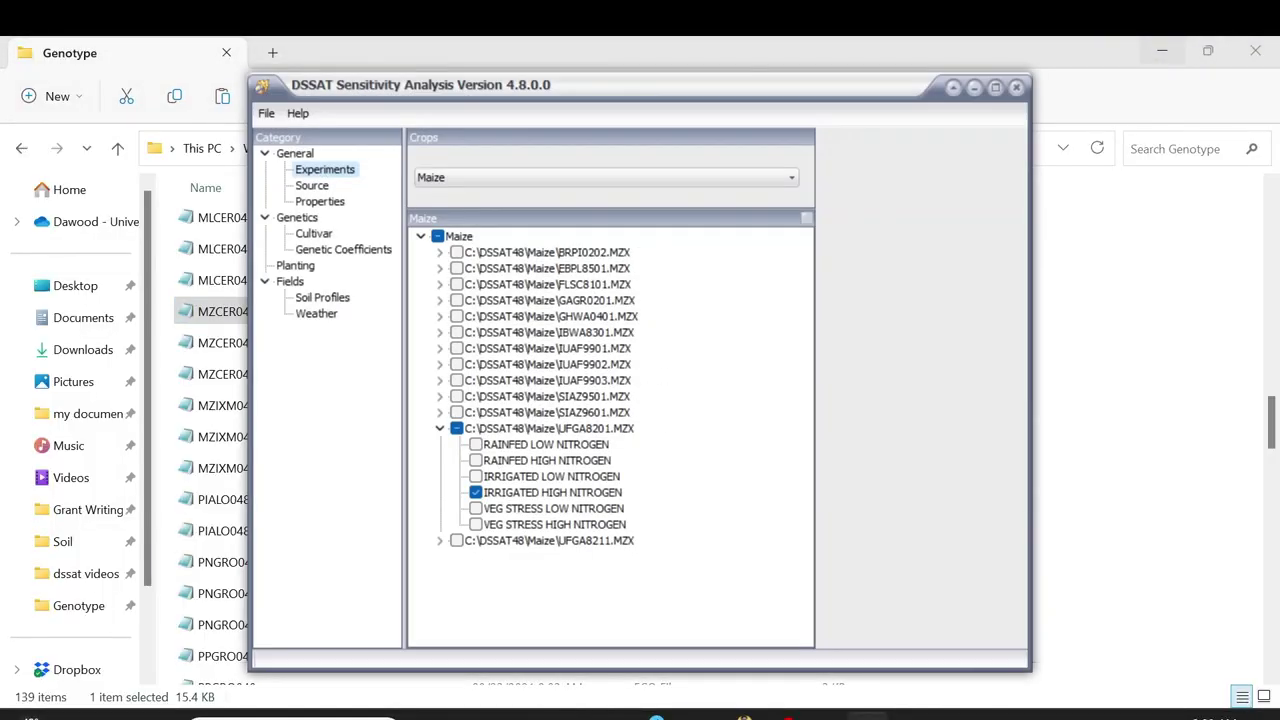
Step: Generate eight G2 coefficient levels from 920.00 to 927.00 in increments of 1.00 with McCurdy 84aa as template cultivar
left_click(995, 87)
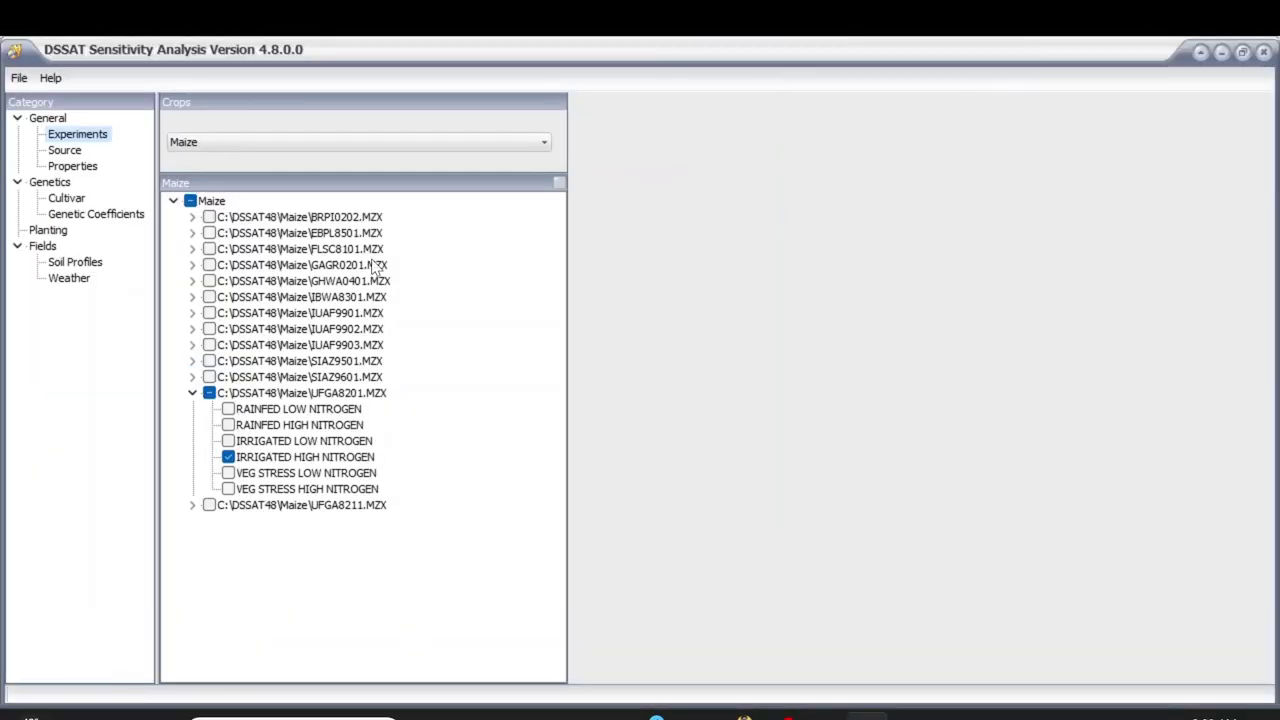
left_click(92, 215)
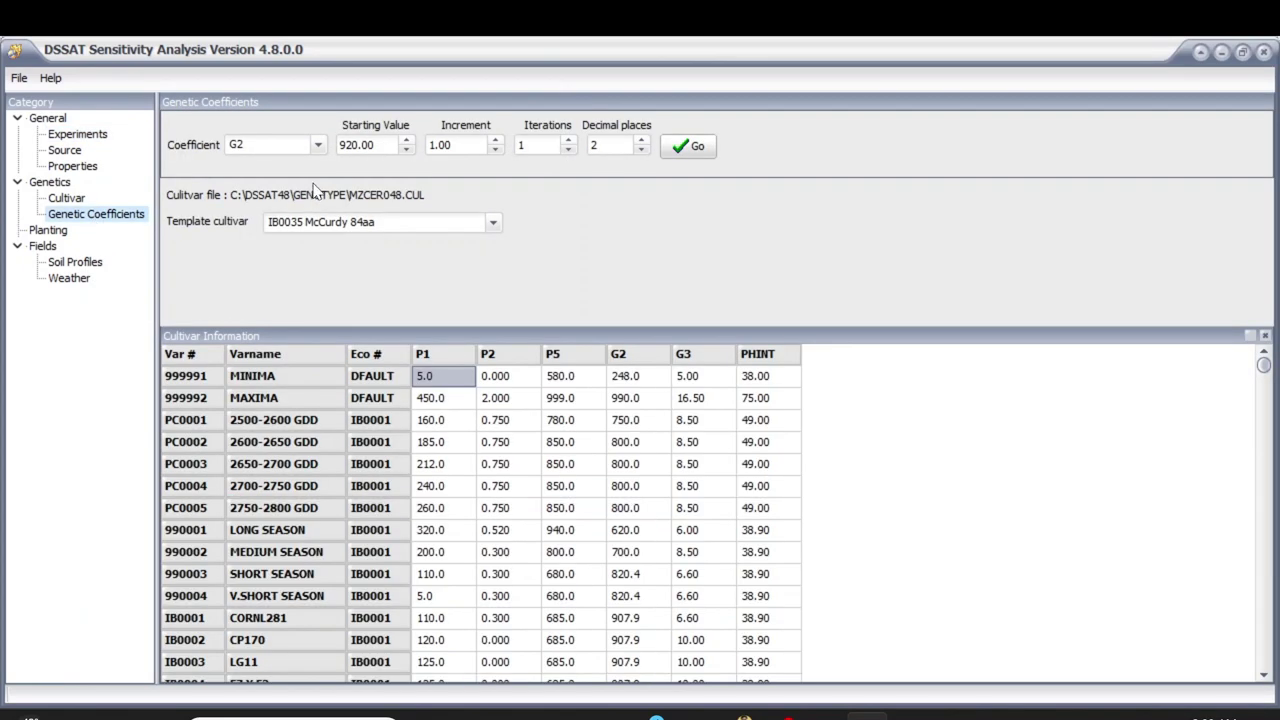
double_click(455, 146)
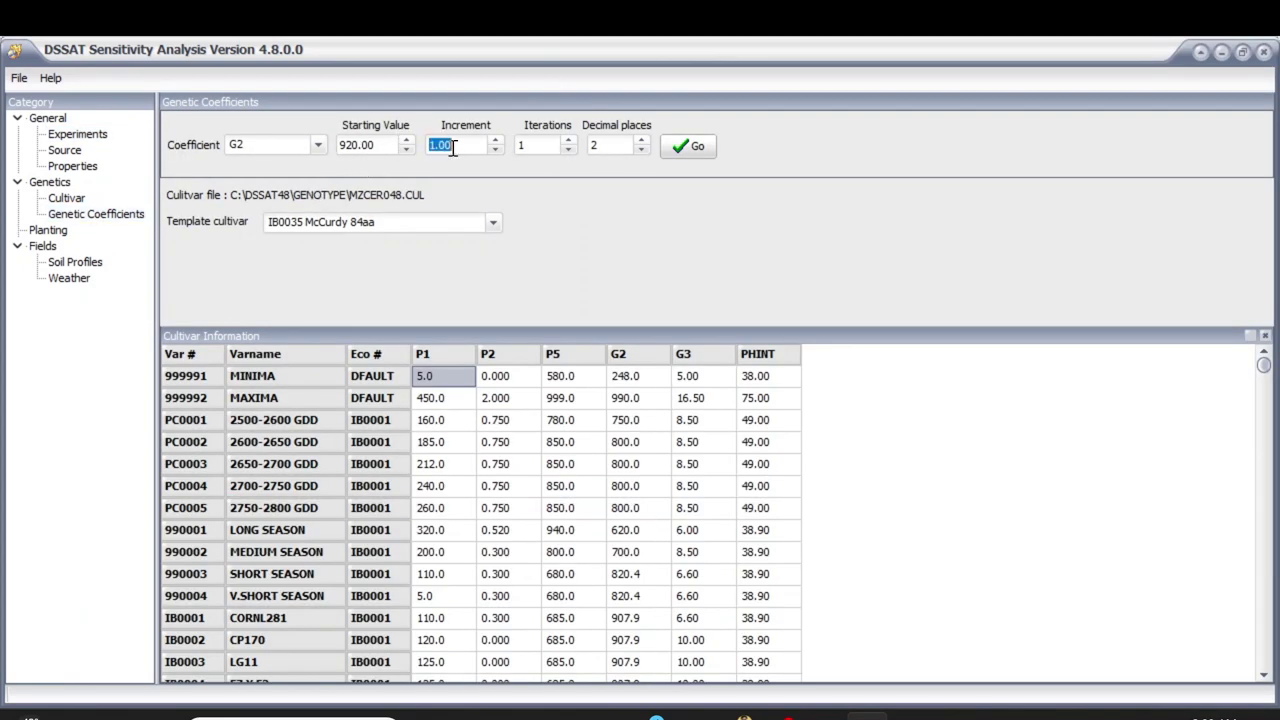
double_click(525, 146)
left_click(666, 150)
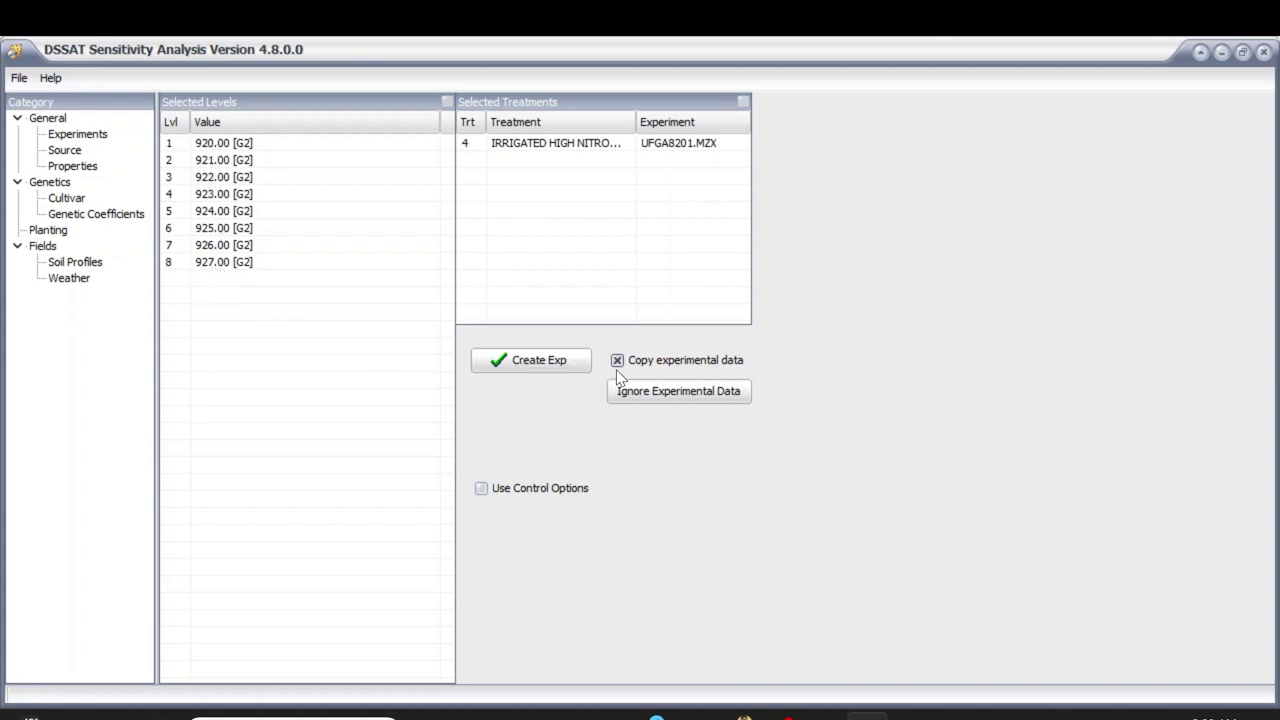
Step: Create the sensitivity experiment as UFGA8201.MZX in SensWork, overwriting the old file, and run the model
left_click(548, 366)
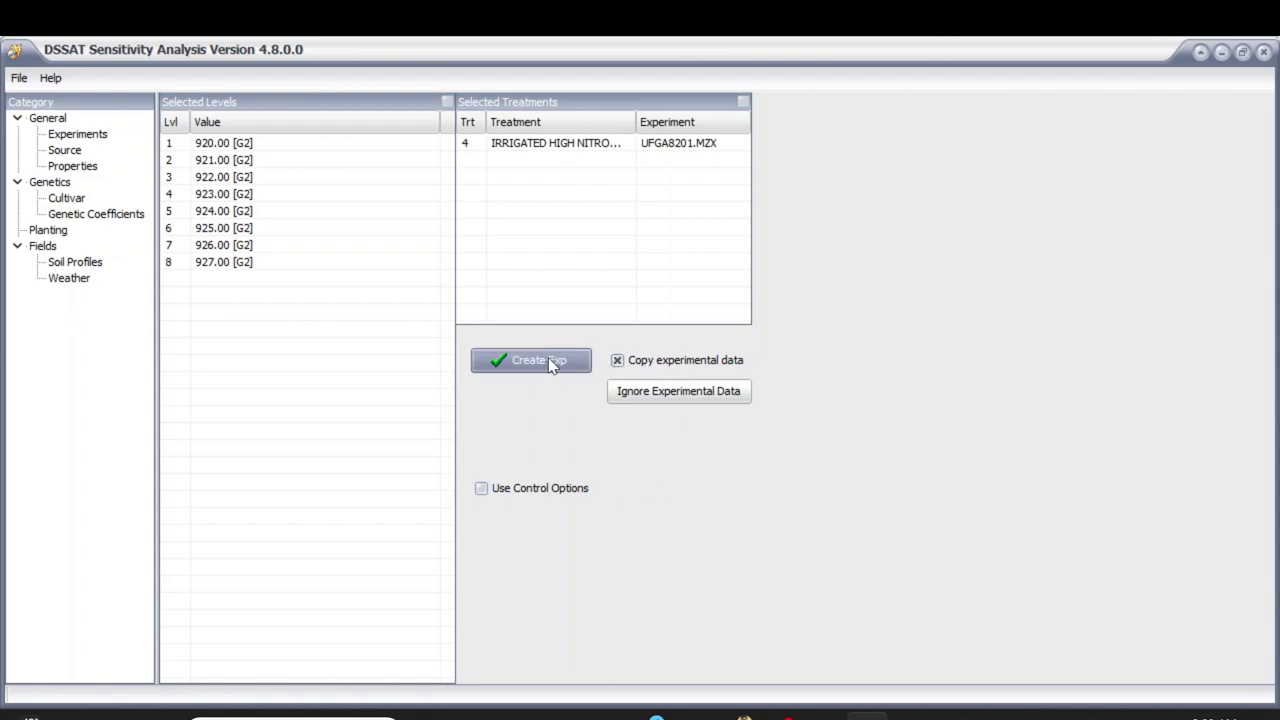
left_click(924, 519)
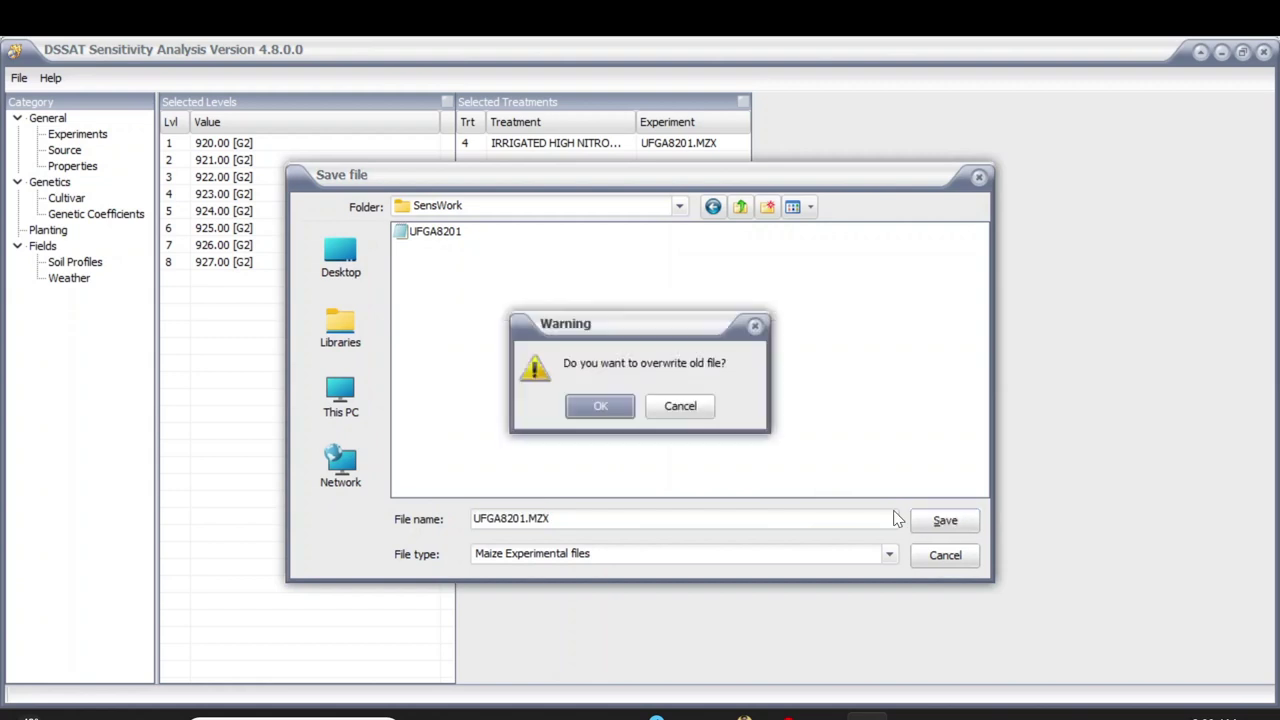
left_click(620, 407)
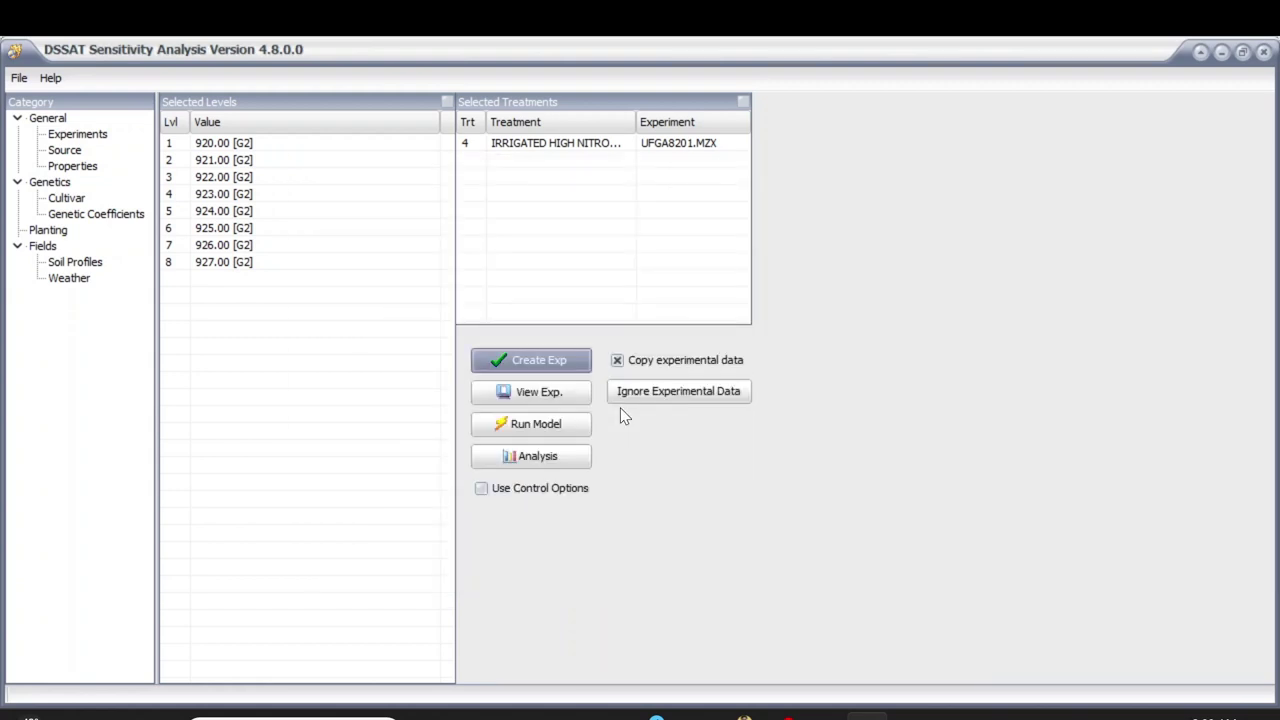
left_click(550, 426)
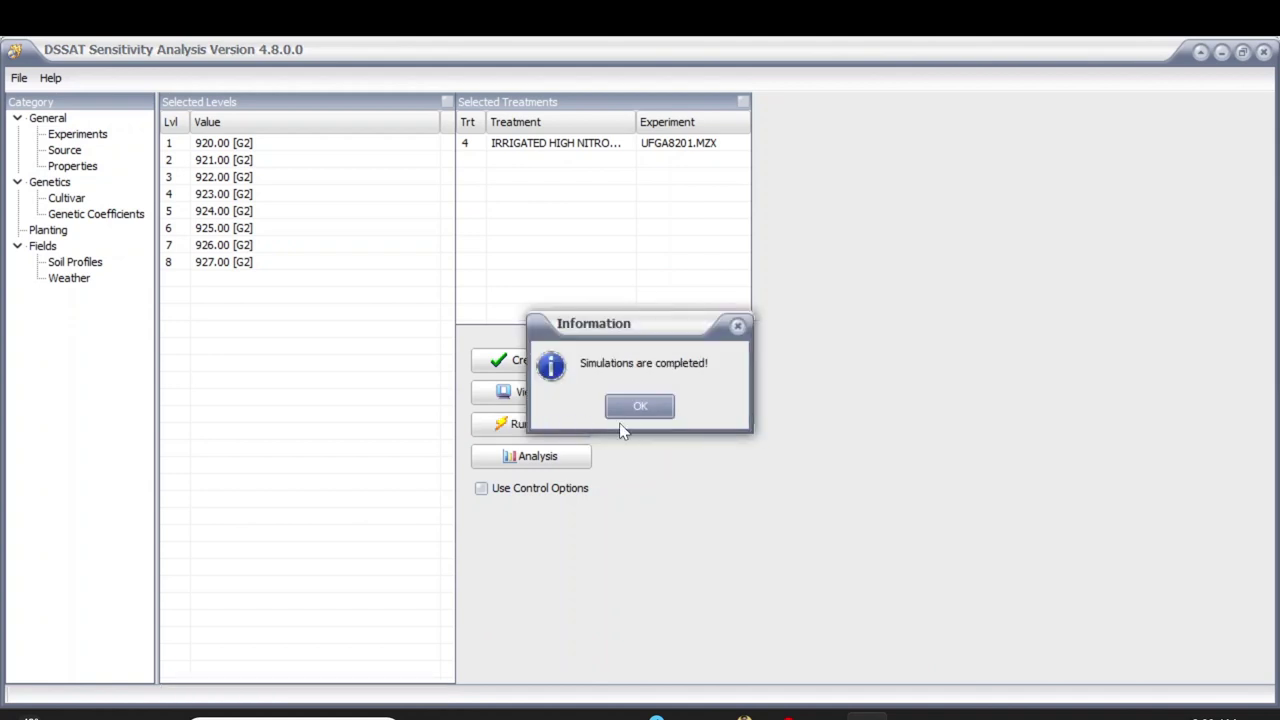
left_click(638, 407)
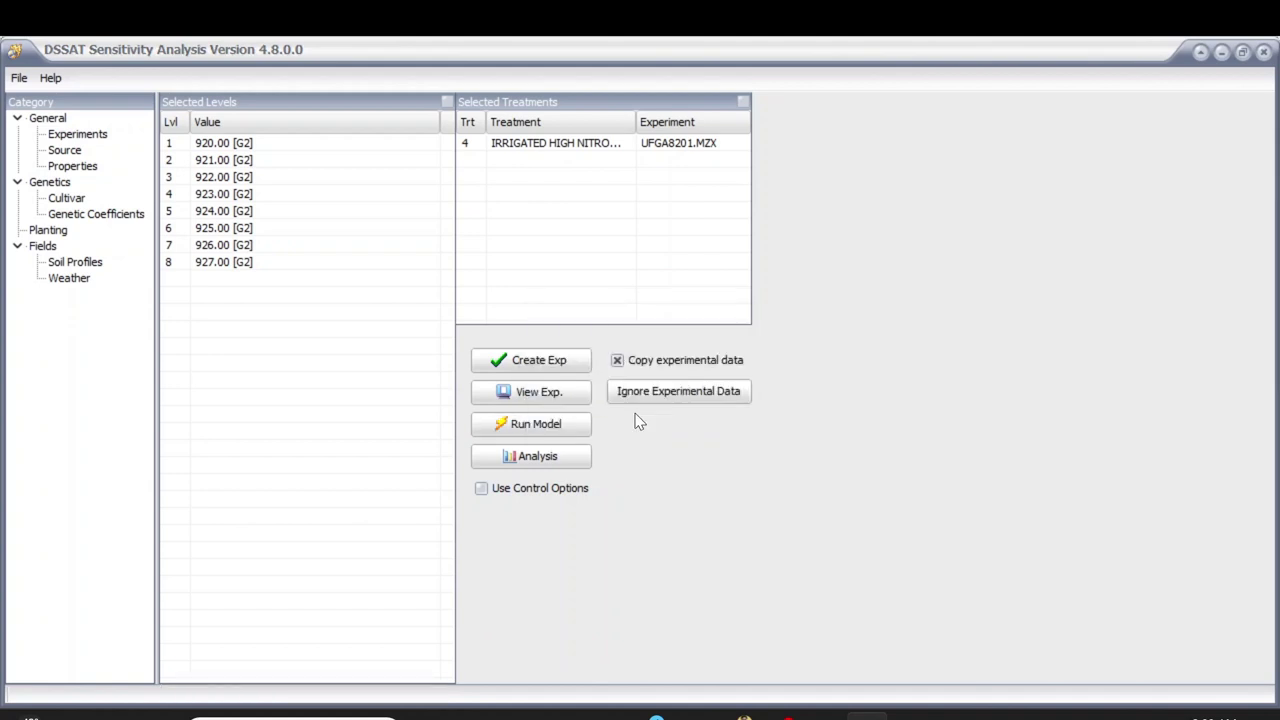
Step: View the created UFGA8201 experiment file and examine its treatments, cultivars, management and simulation controls, and return to DSSAT Sensitivity Analysis
left_click(561, 397)
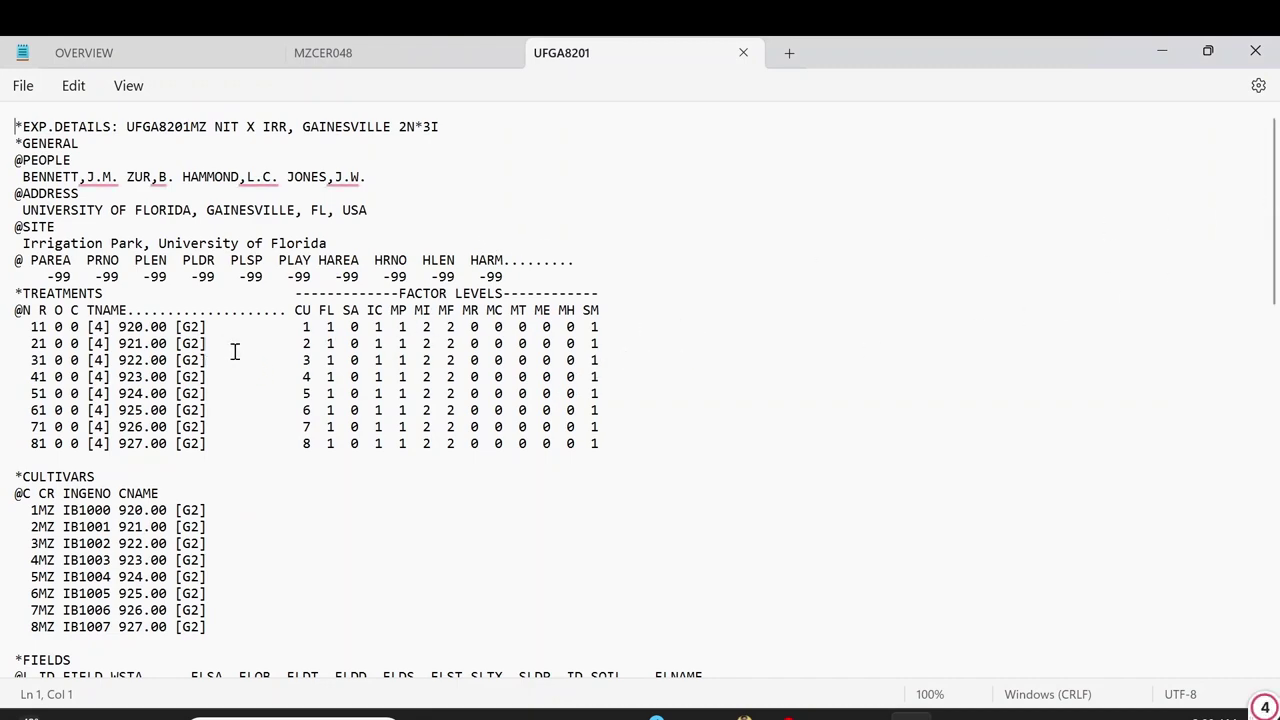
scroll(337, 375, "down", 7)
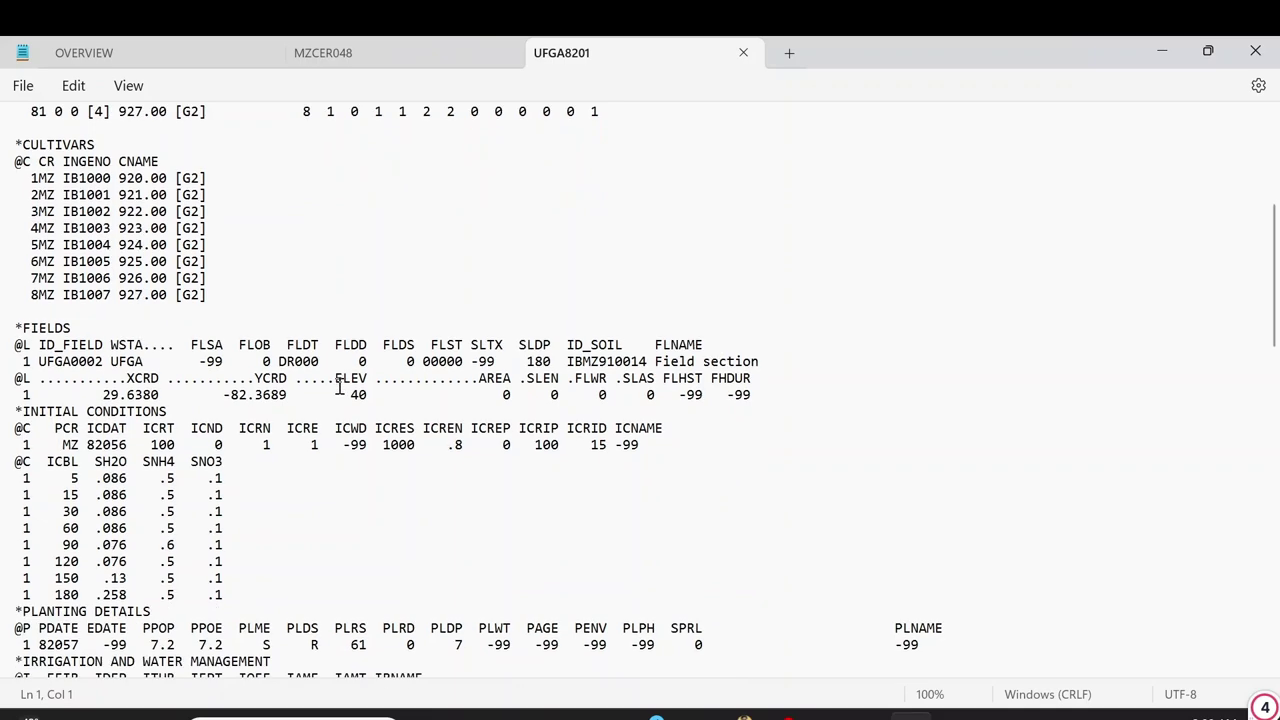
scroll(339, 388, "down", 15)
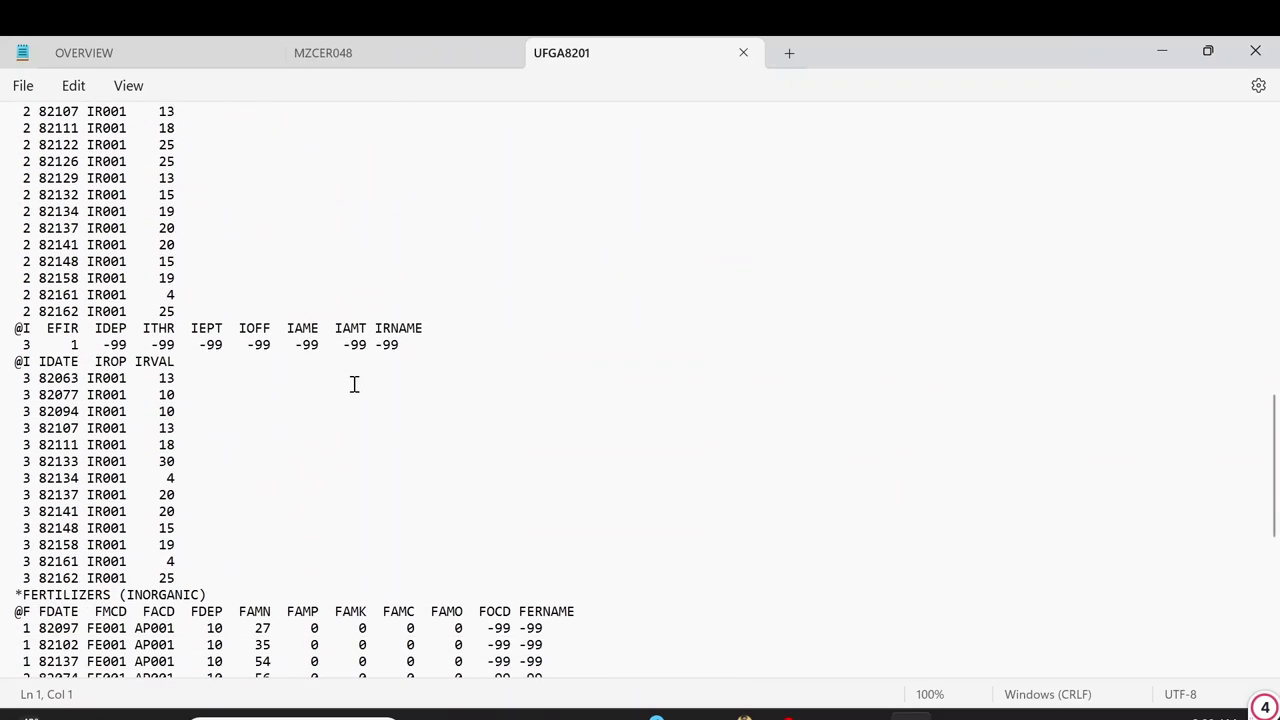
scroll(354, 384, "down", 6)
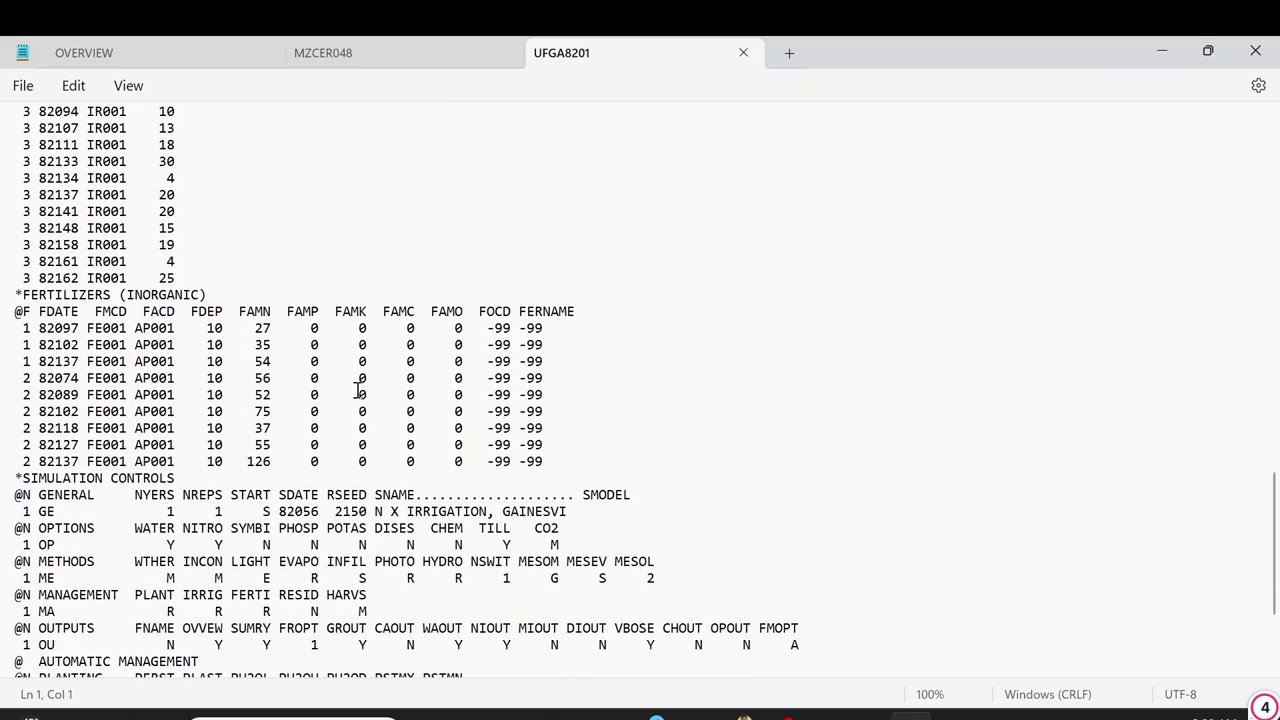
scroll(358, 392, "down", 3)
scroll(313, 398, "down", 1)
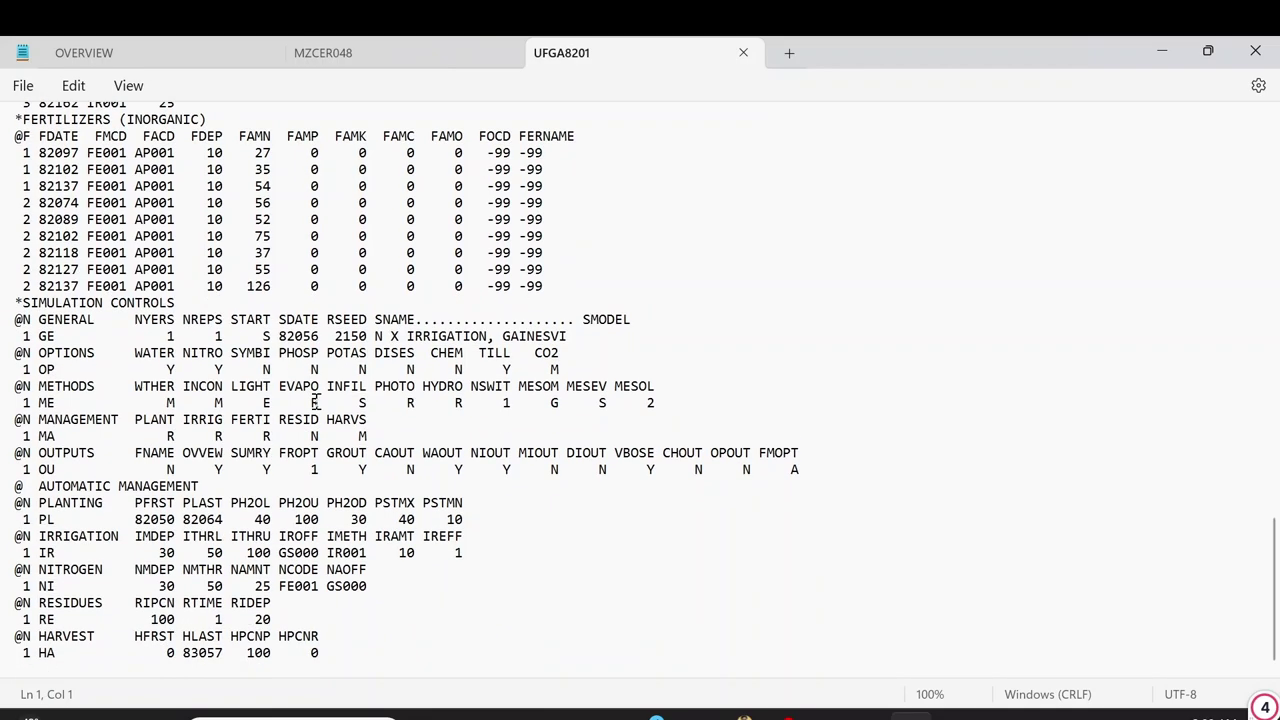
scroll(325, 410, "up", 20)
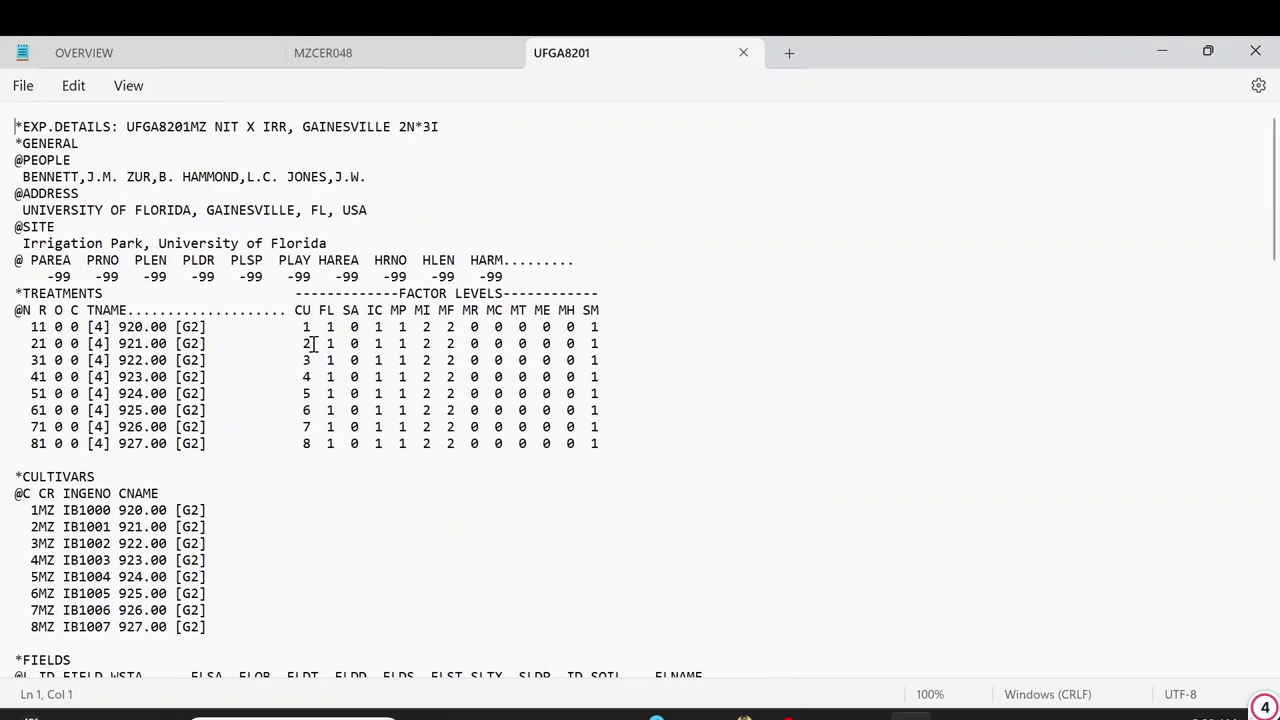
left_click(128, 86)
left_click(166, 182)
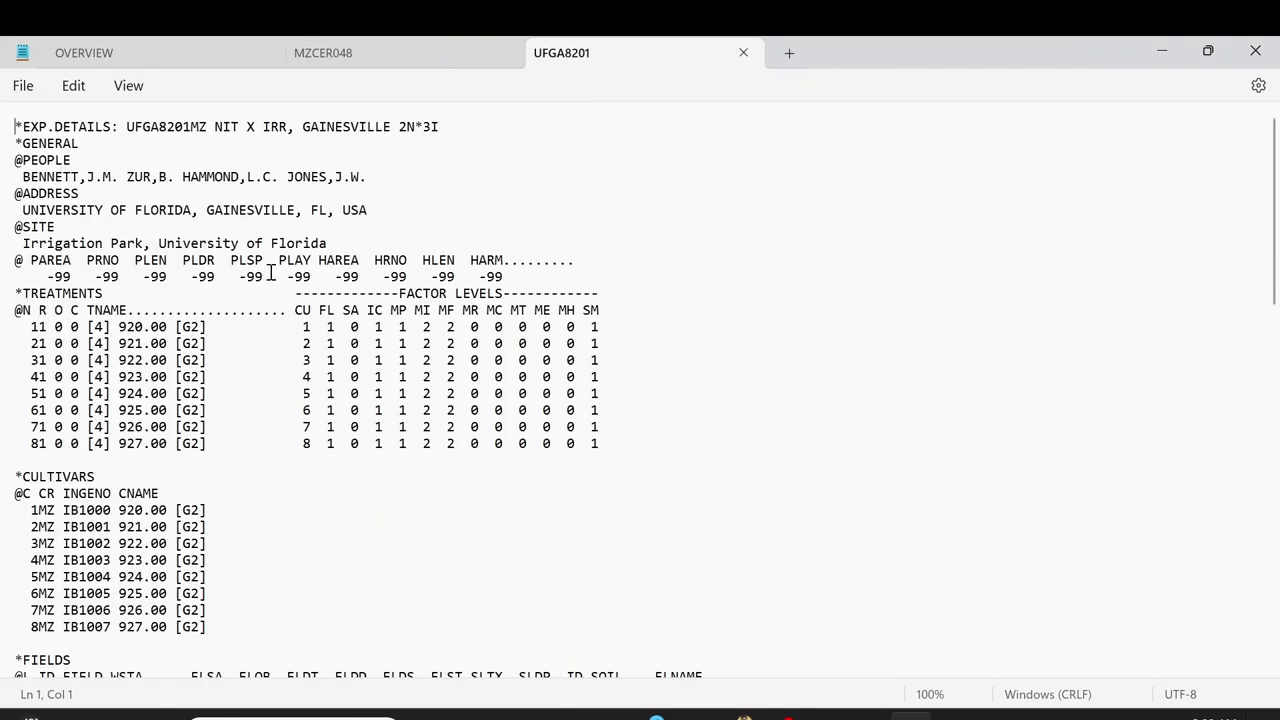
scroll(275, 298, "down", 4)
scroll(275, 298, "down", 1)
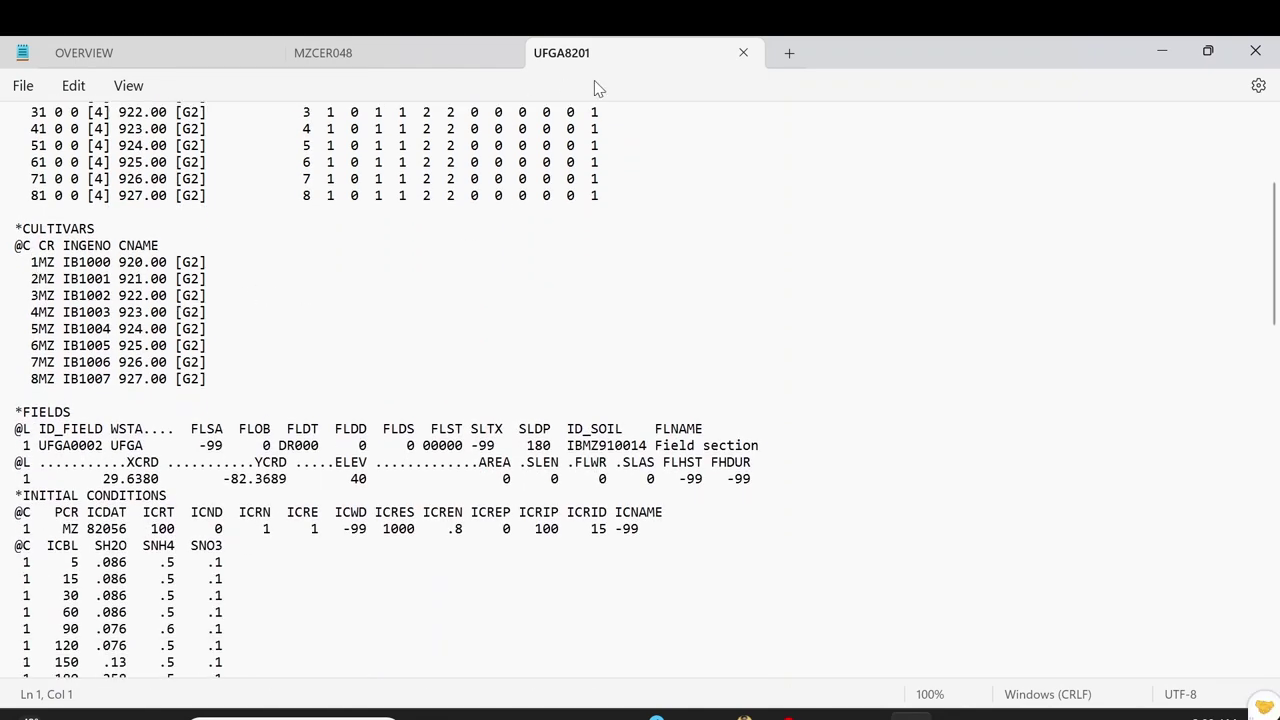
scroll(496, 313, "up", 5)
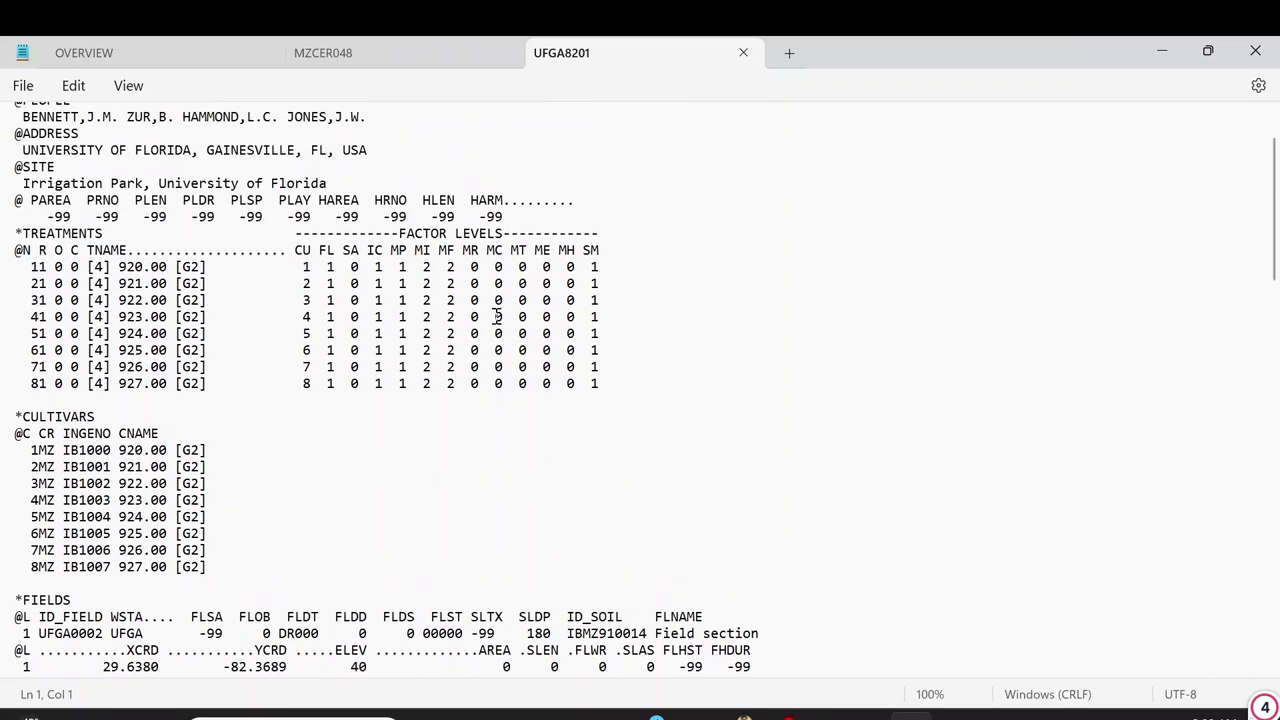
left_click(1158, 58)
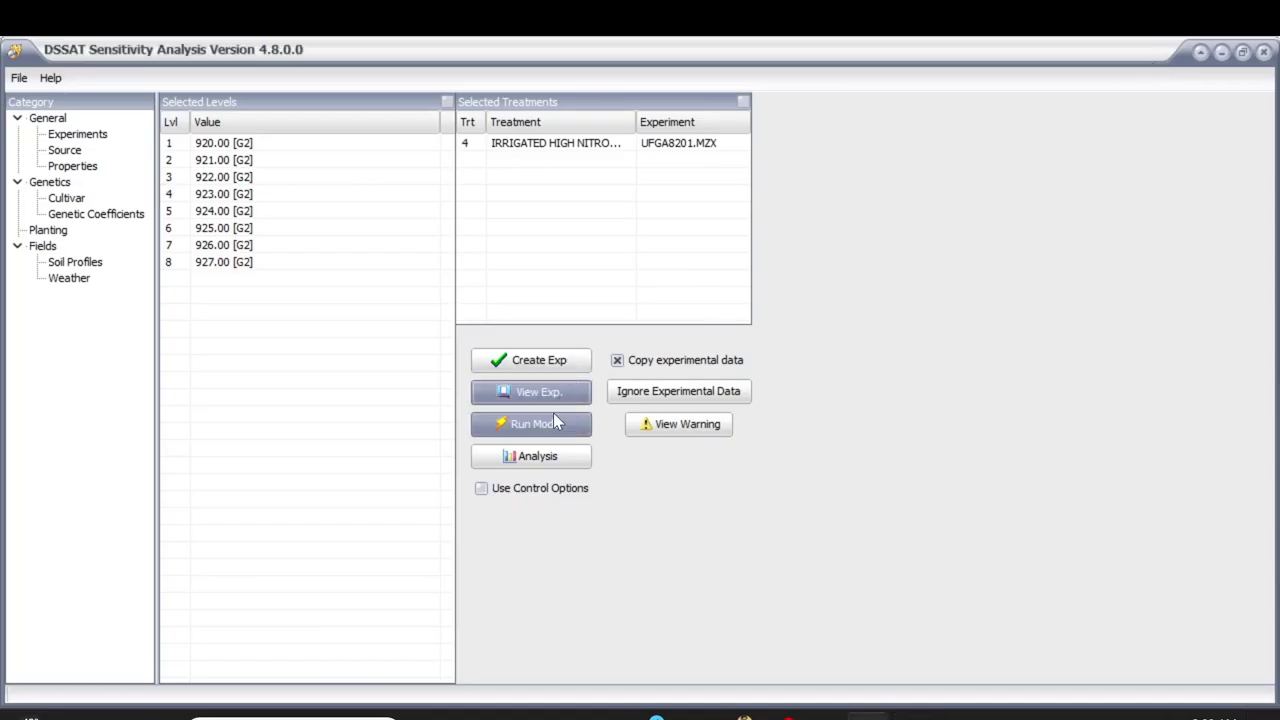
Step: Open the simulation output file PlantGro.OUT from the SensWork folder for plotting in GBuild
left_click(545, 453)
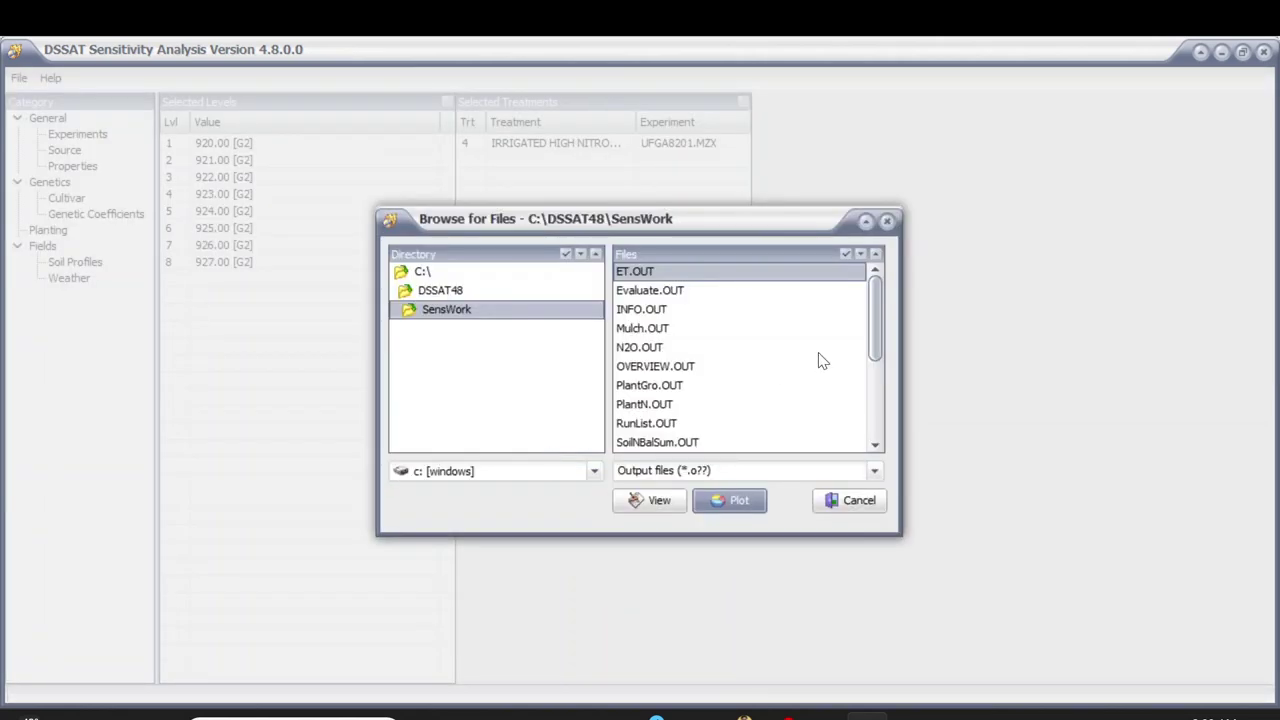
left_click_drag(874, 333, 870, 355)
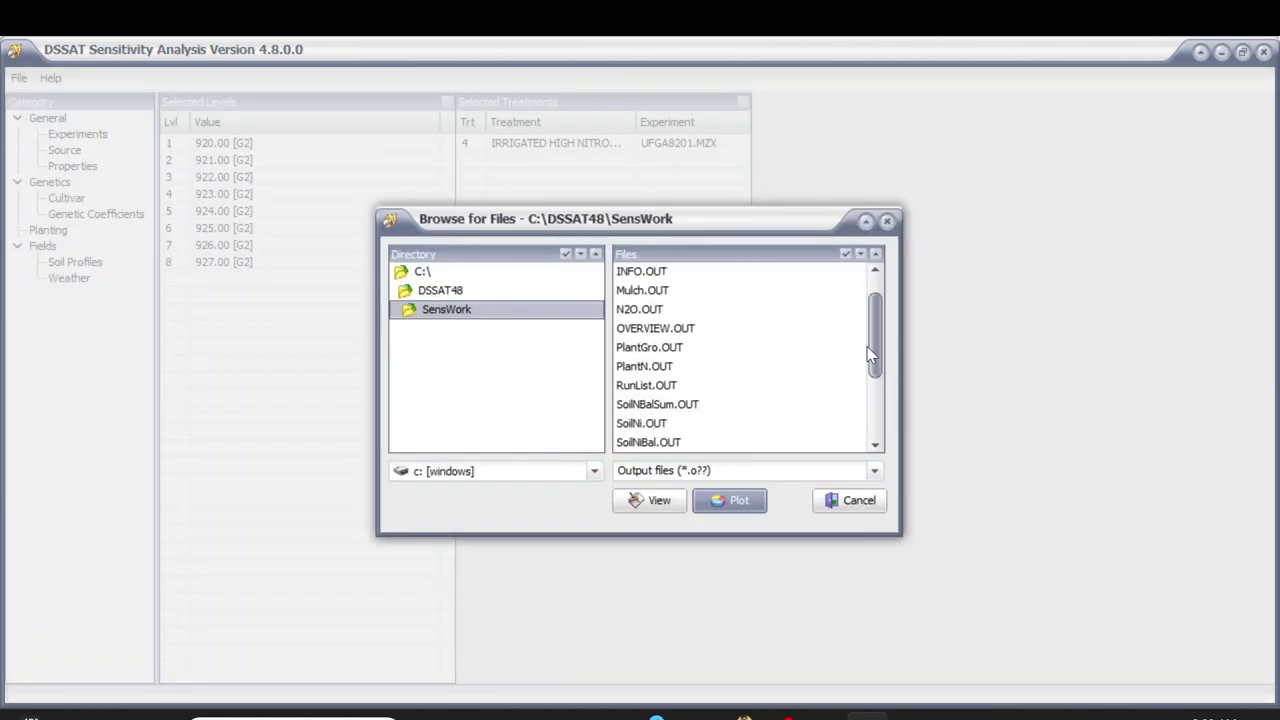
left_click(660, 346)
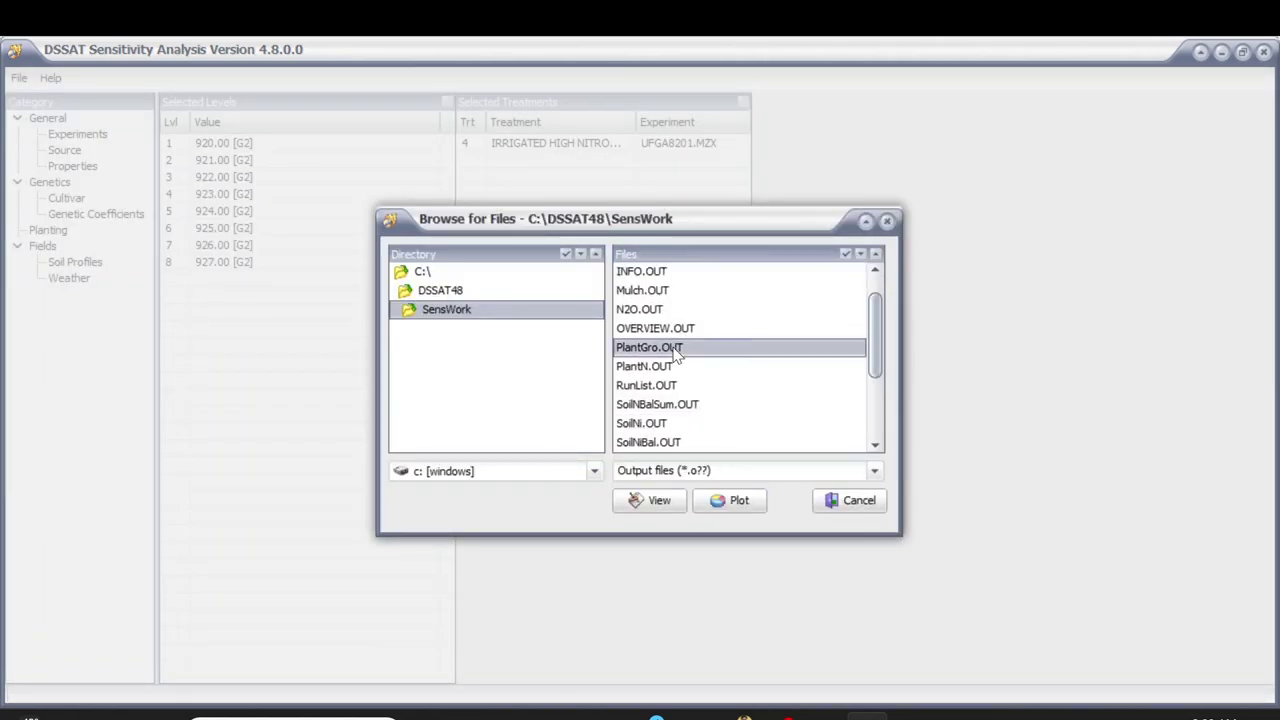
left_click(728, 496)
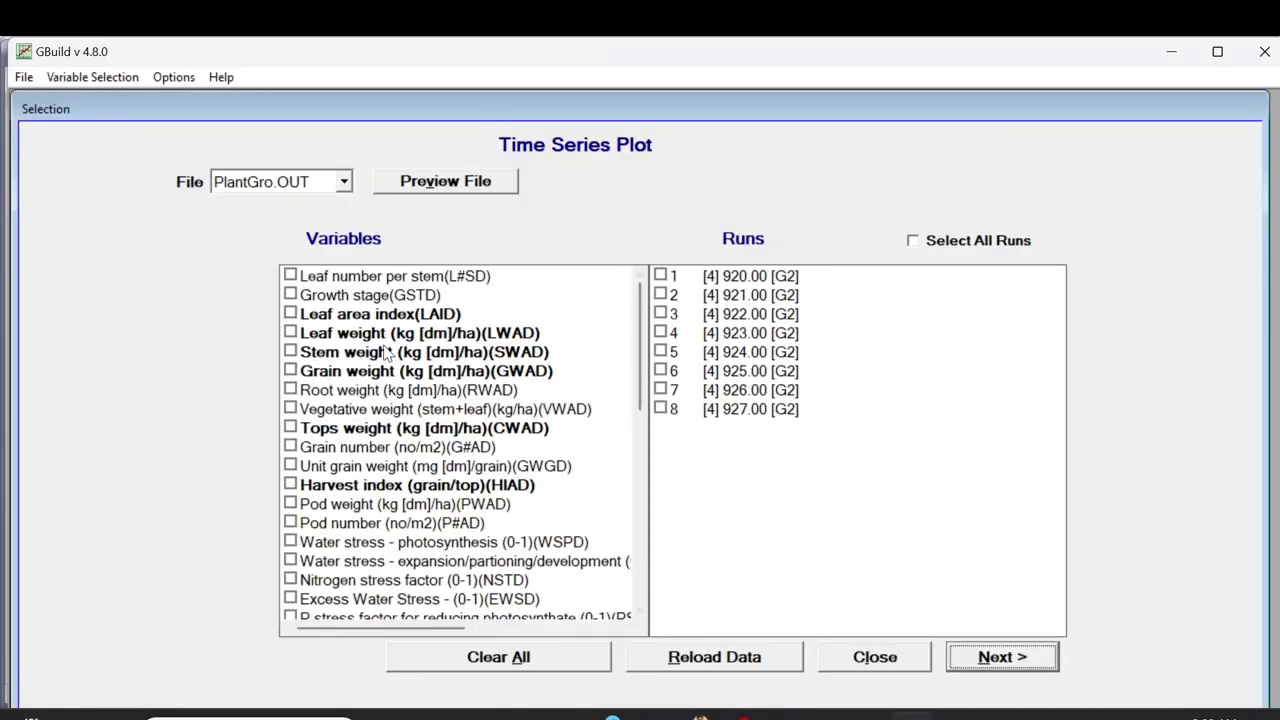
Step: Plot the Tops weight (CWAD) time series for all G2 runs, and close GBuild after viewing the graph
left_click(291, 428)
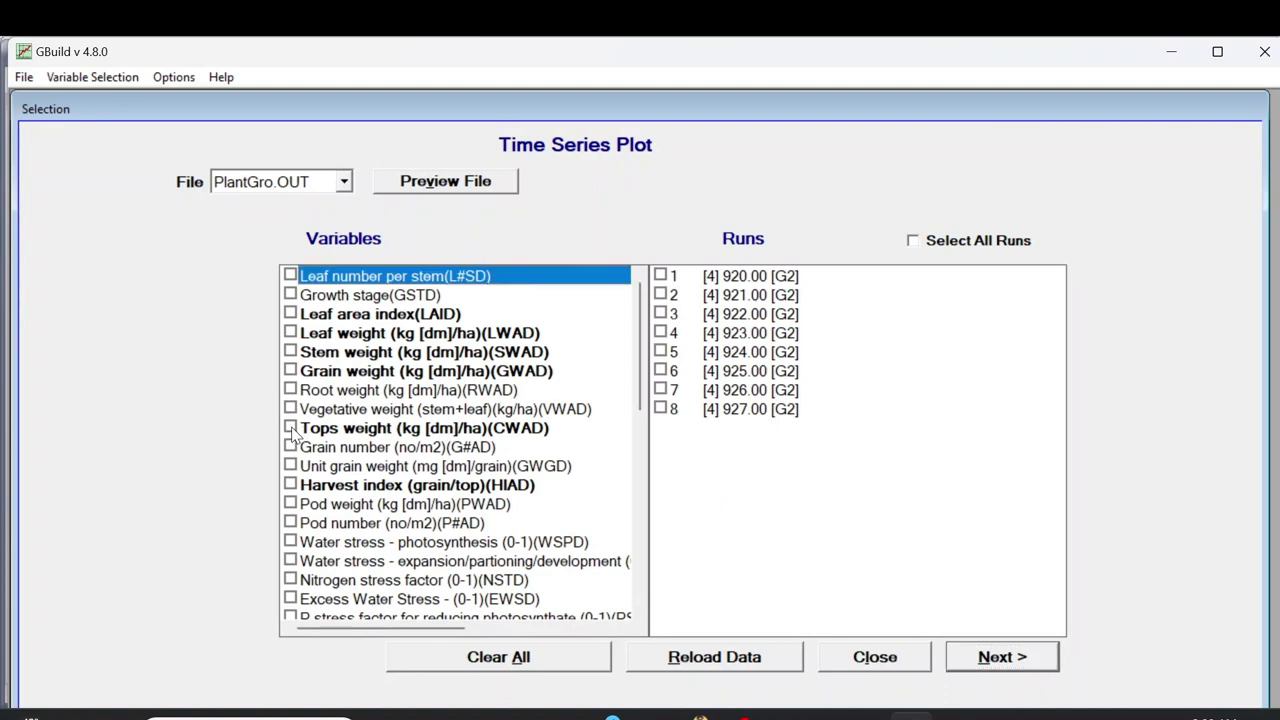
left_click(913, 242)
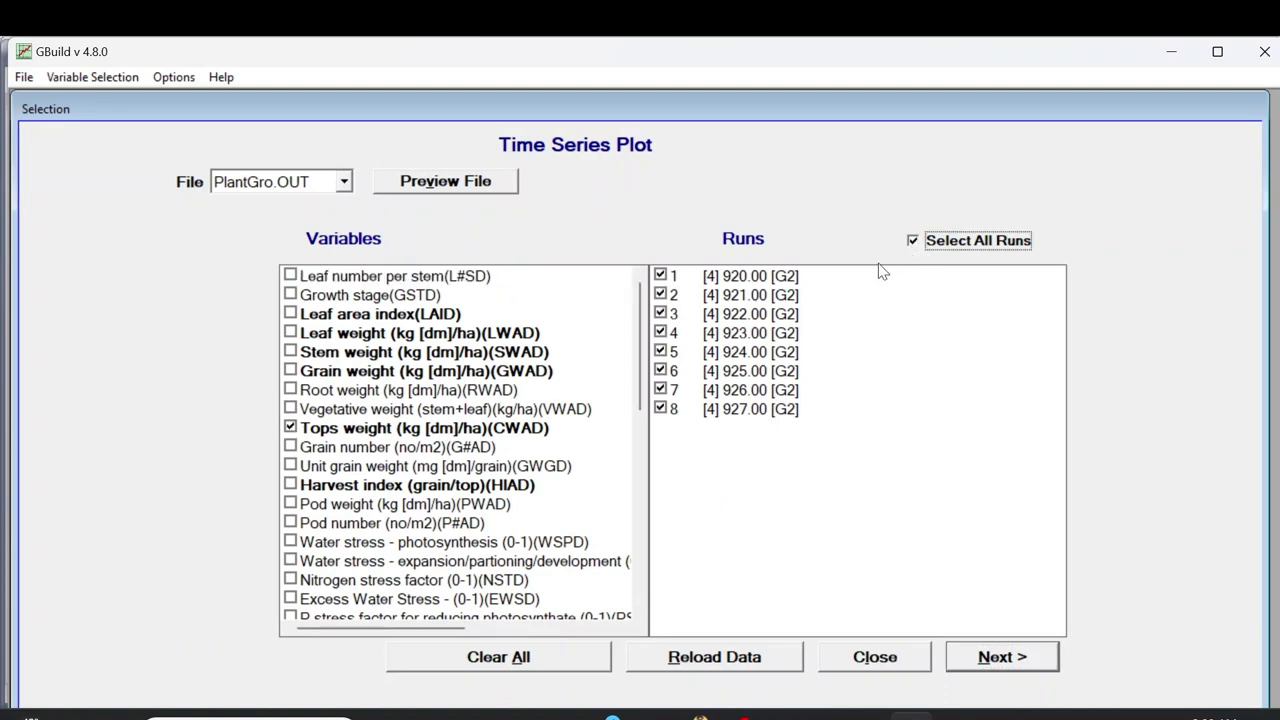
left_click(1000, 668)
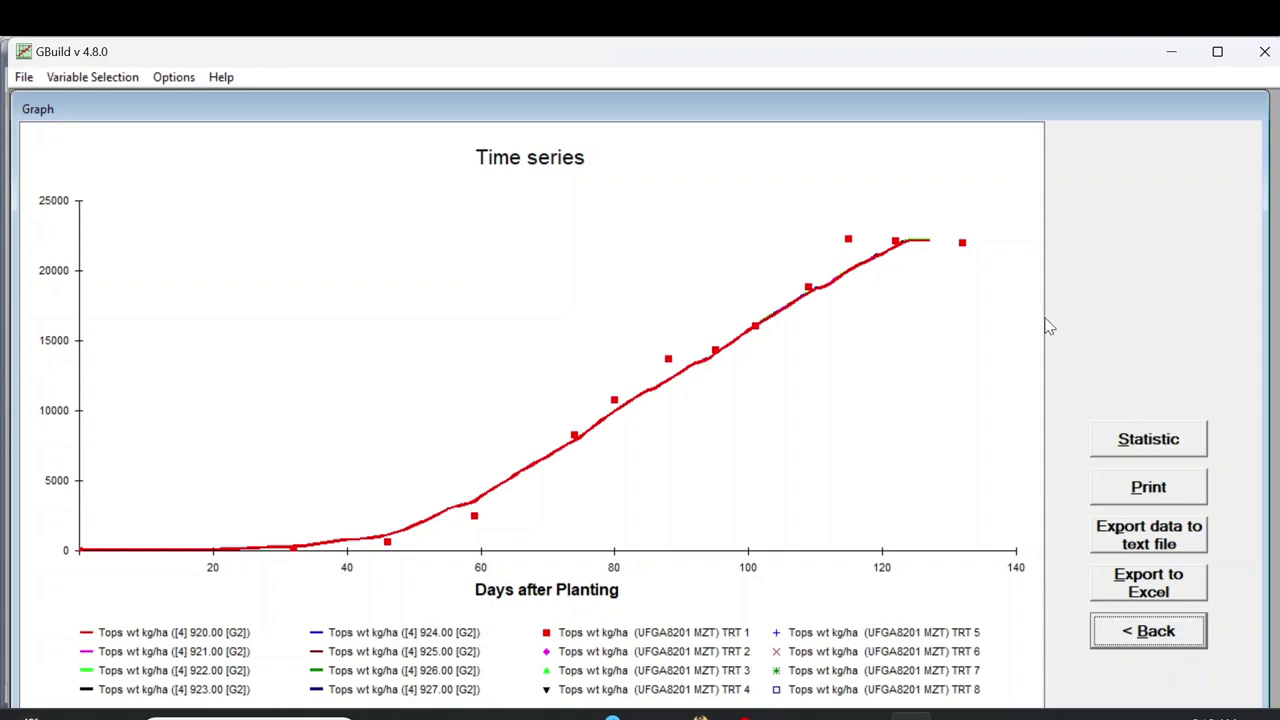
left_click(1265, 57)
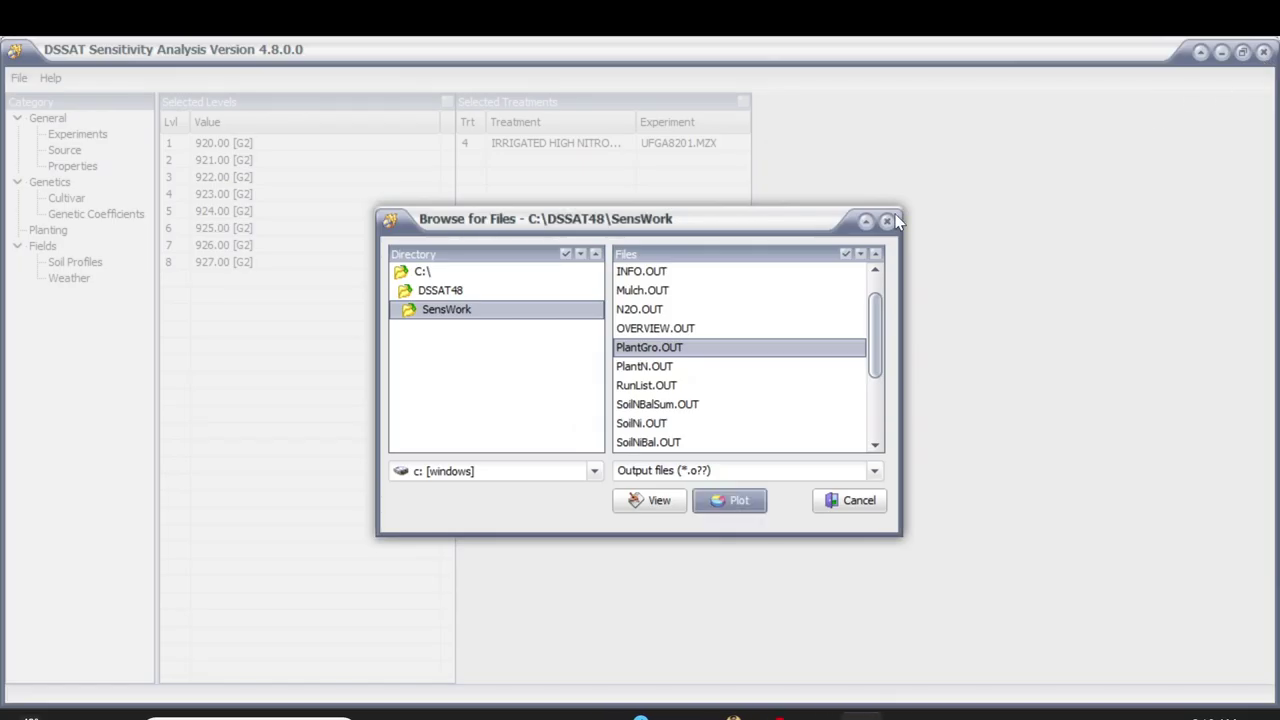
Step: View OVERVIEW.OUT from SensWork and examine the first run's header, genetic coefficients and simulated development stages
left_click(678, 330)
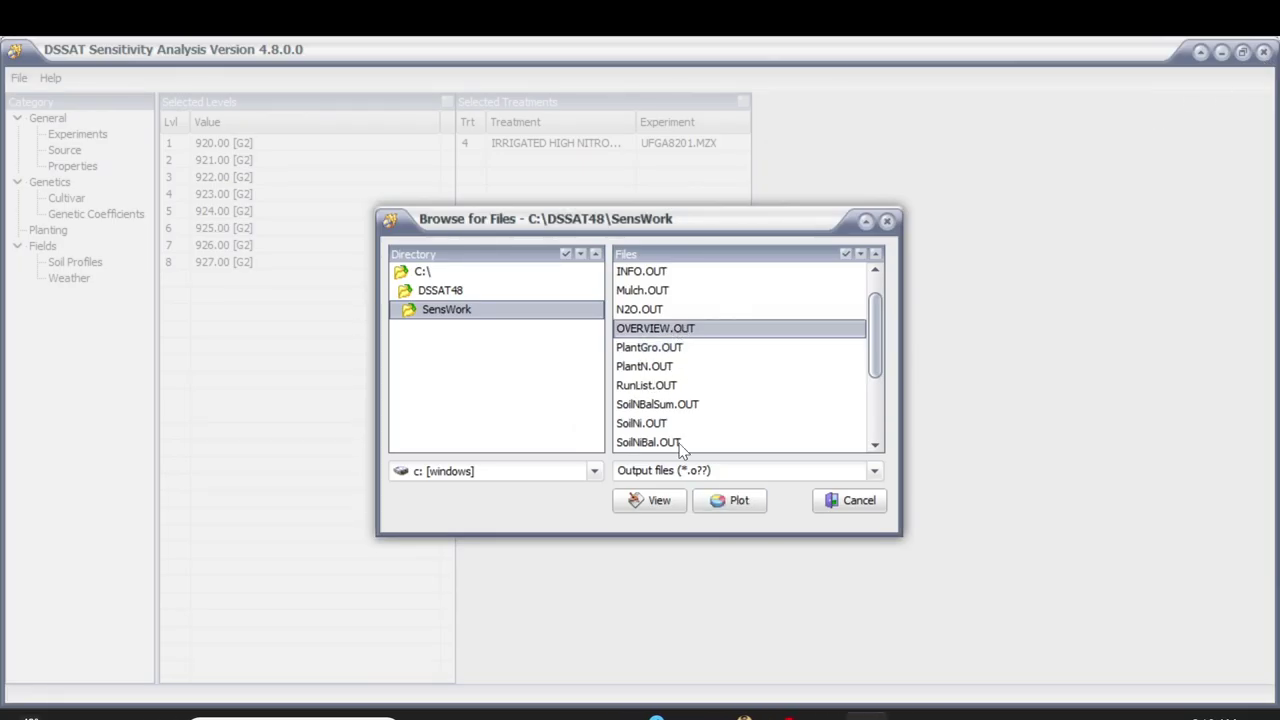
left_click(669, 501)
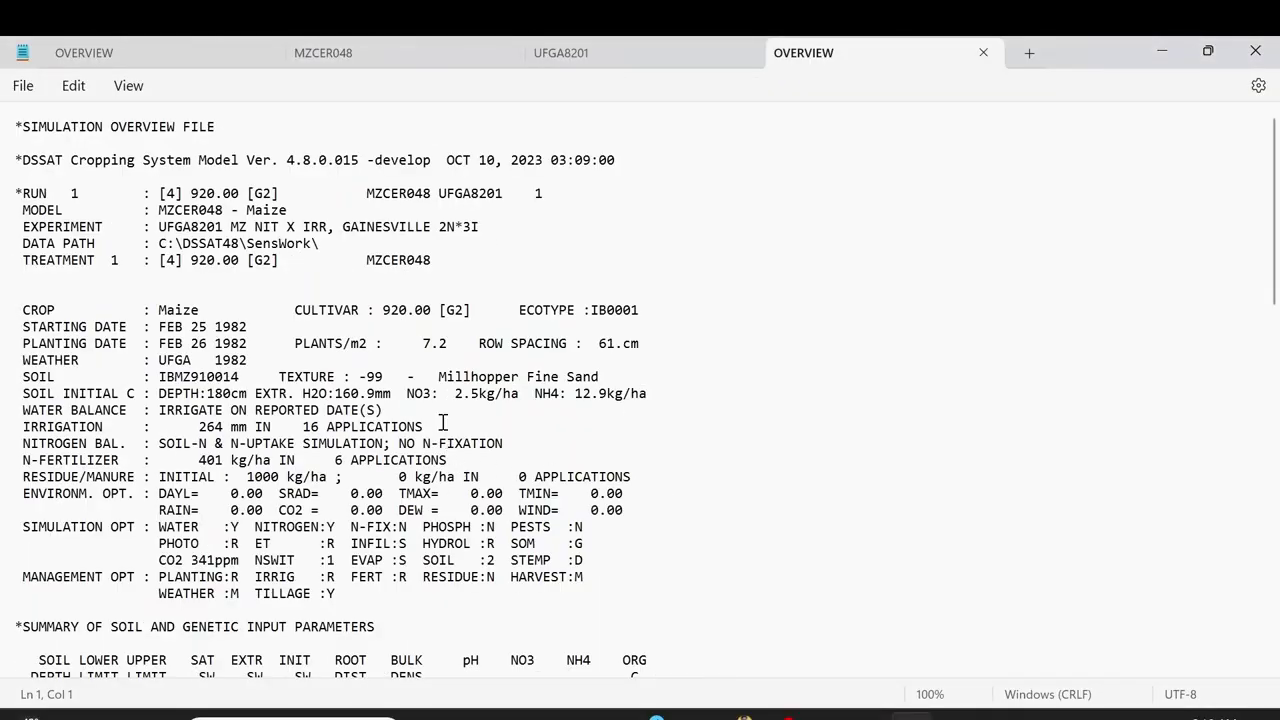
scroll(583, 346, "down", 3)
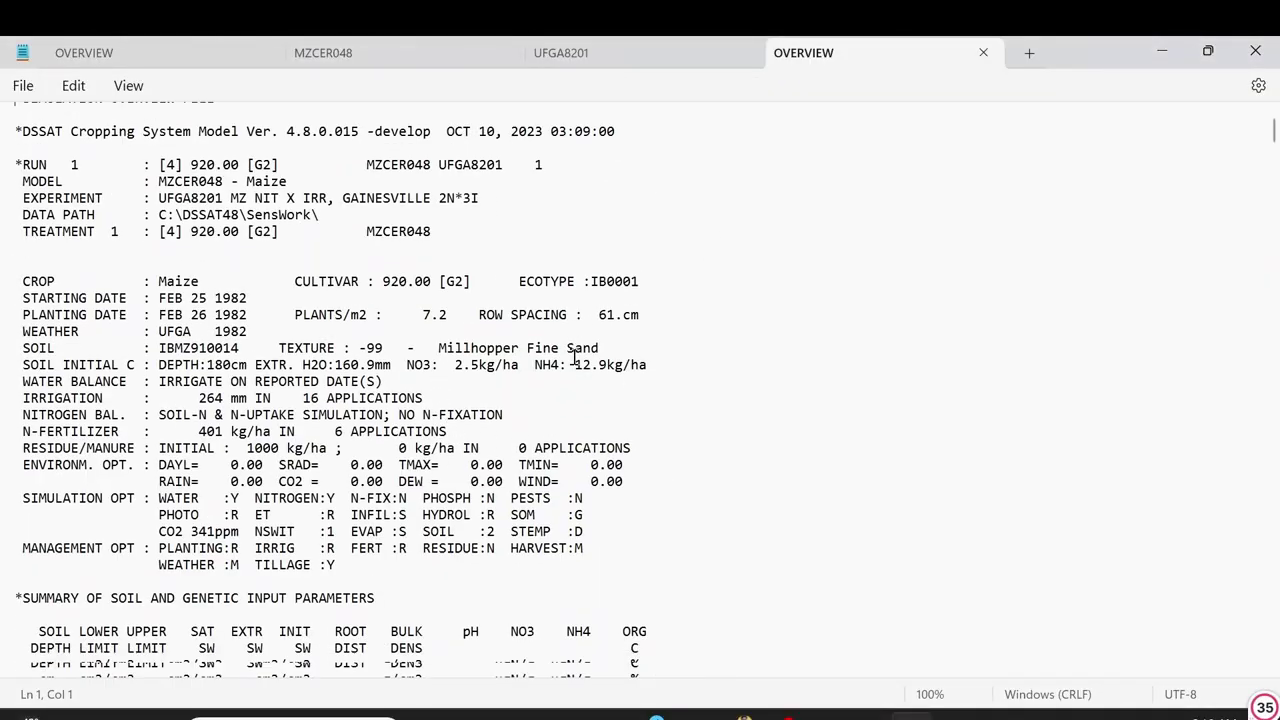
scroll(575, 362, "down", 15)
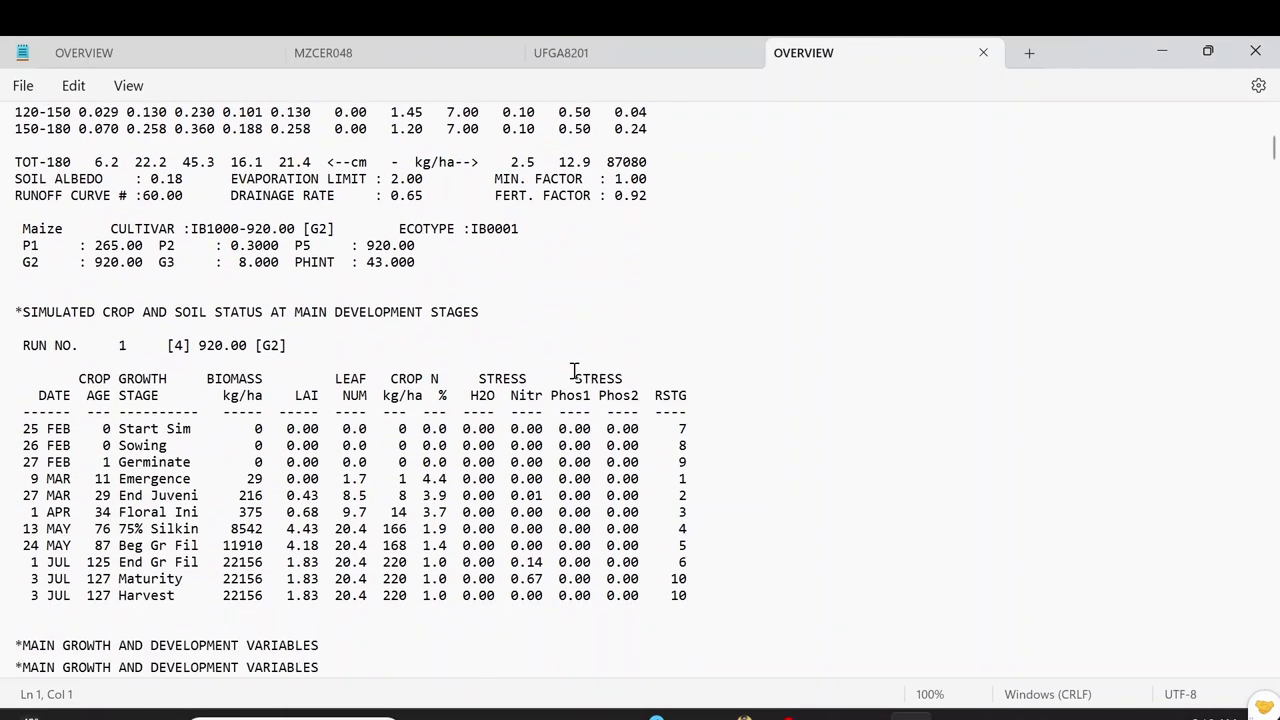
scroll(570, 375, "up", 20)
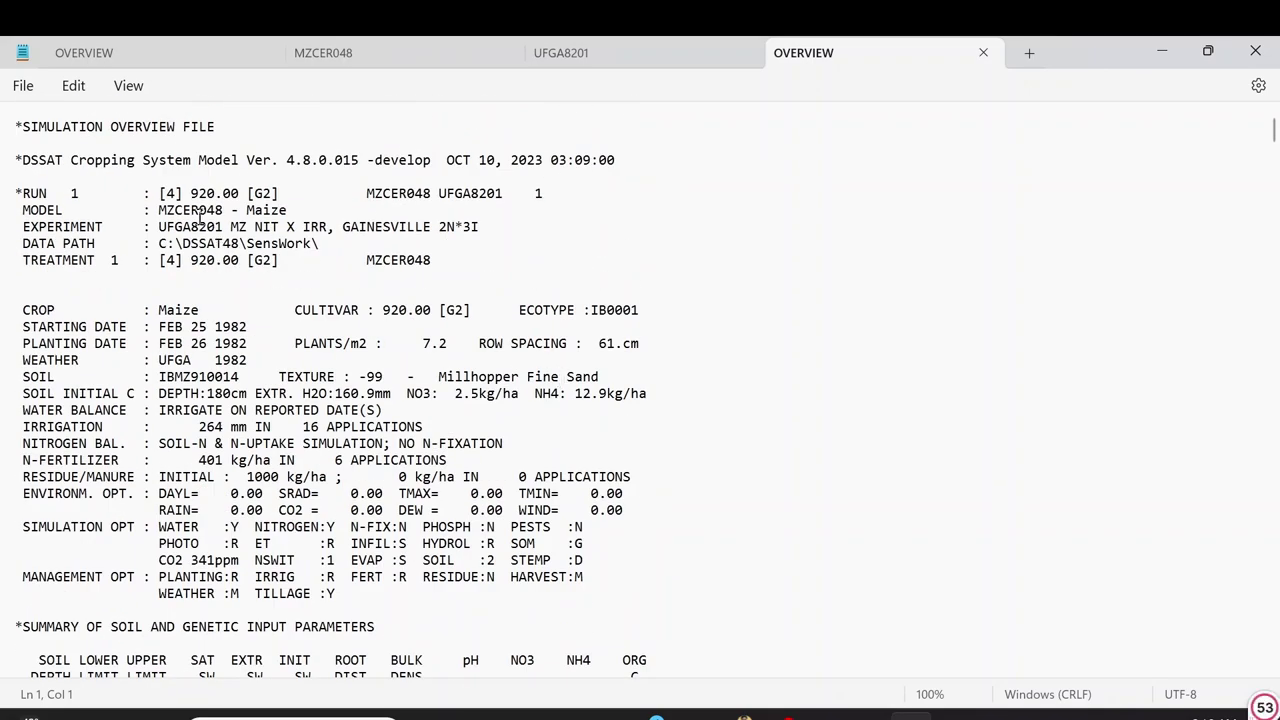
left_click_drag(64, 194, 158, 196)
left_click_drag(288, 194, 206, 194)
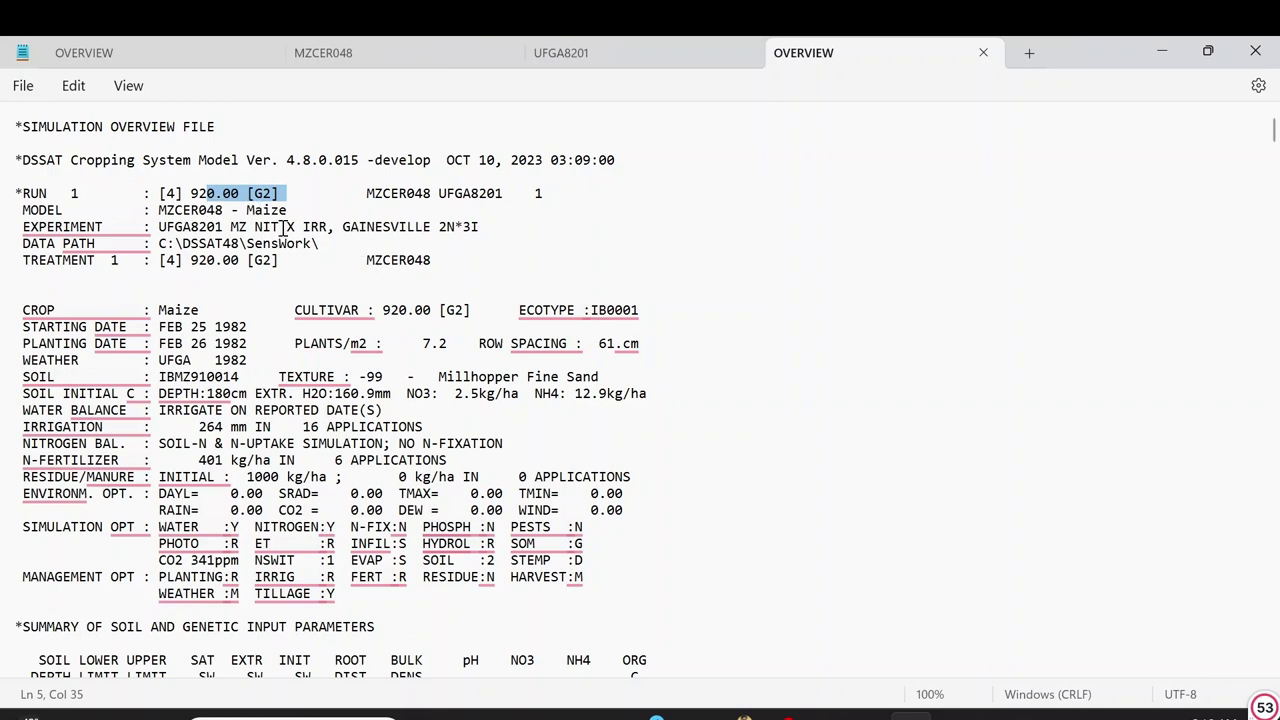
left_click(248, 197)
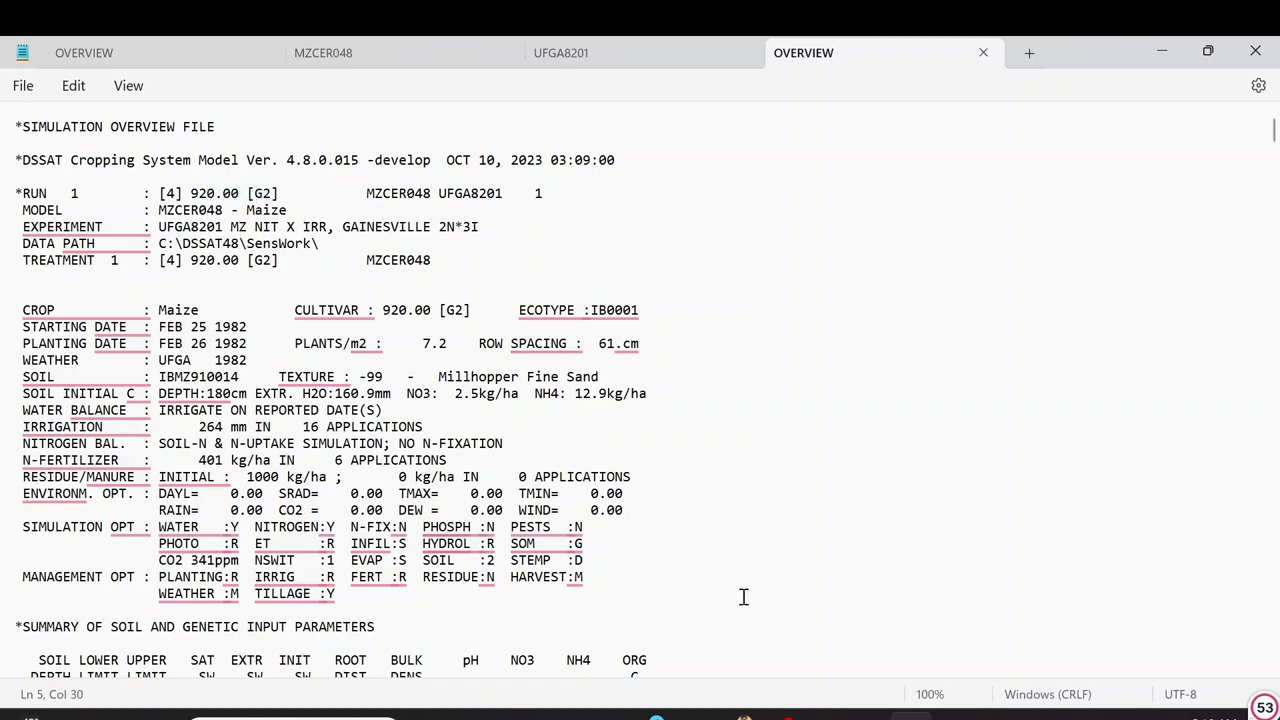
Step: Review the genetic coefficient definitions from P1 to PHINT in the MZCER048 cultivar file
left_click(380, 55)
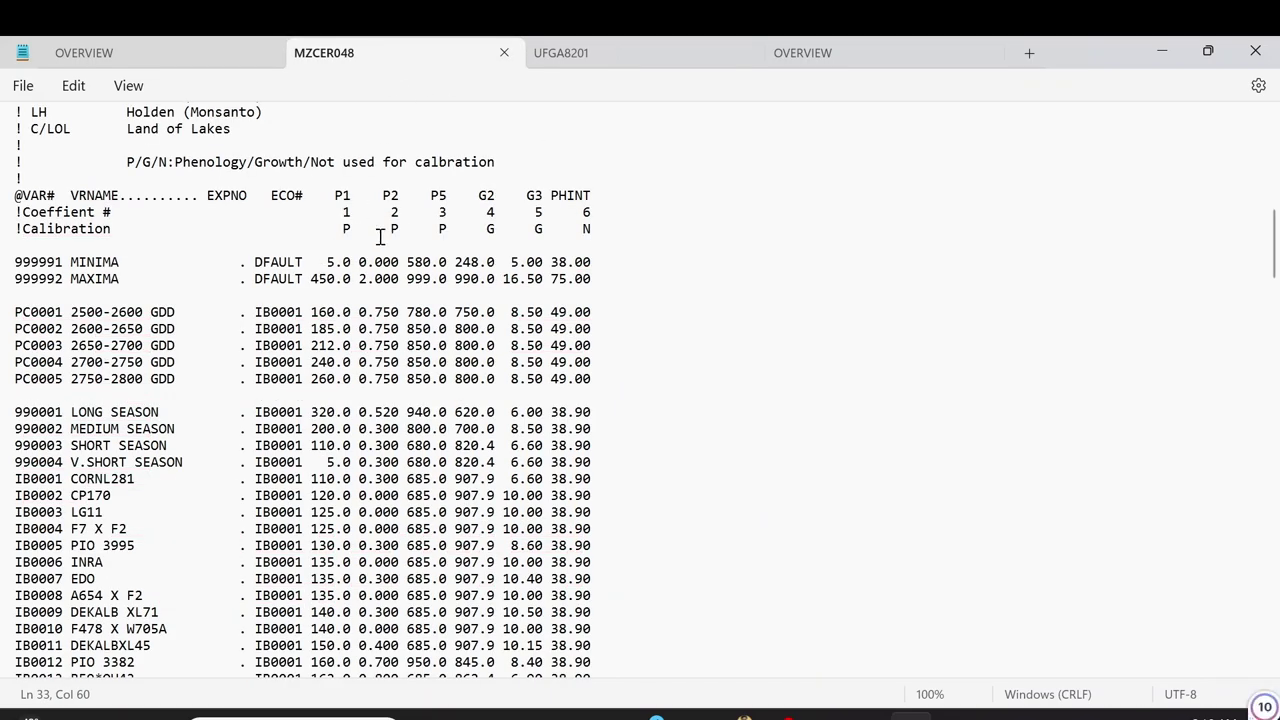
scroll(428, 270, "up", 7)
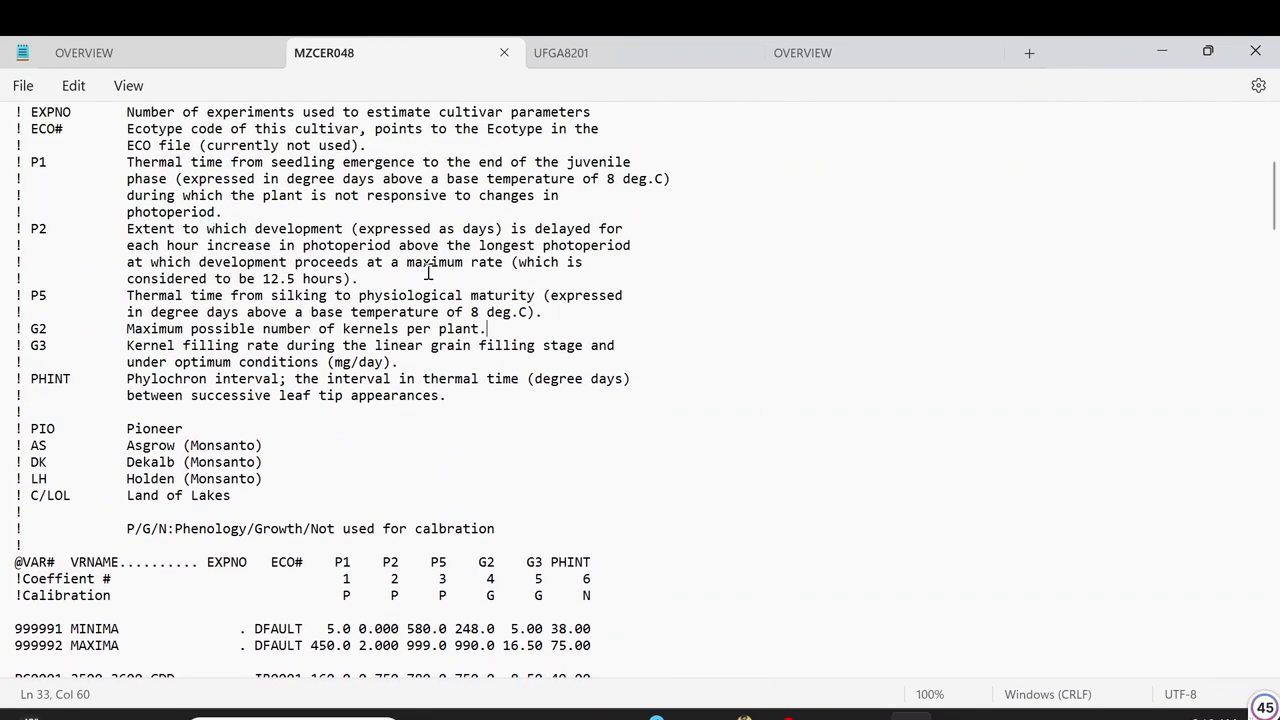
left_click(556, 373)
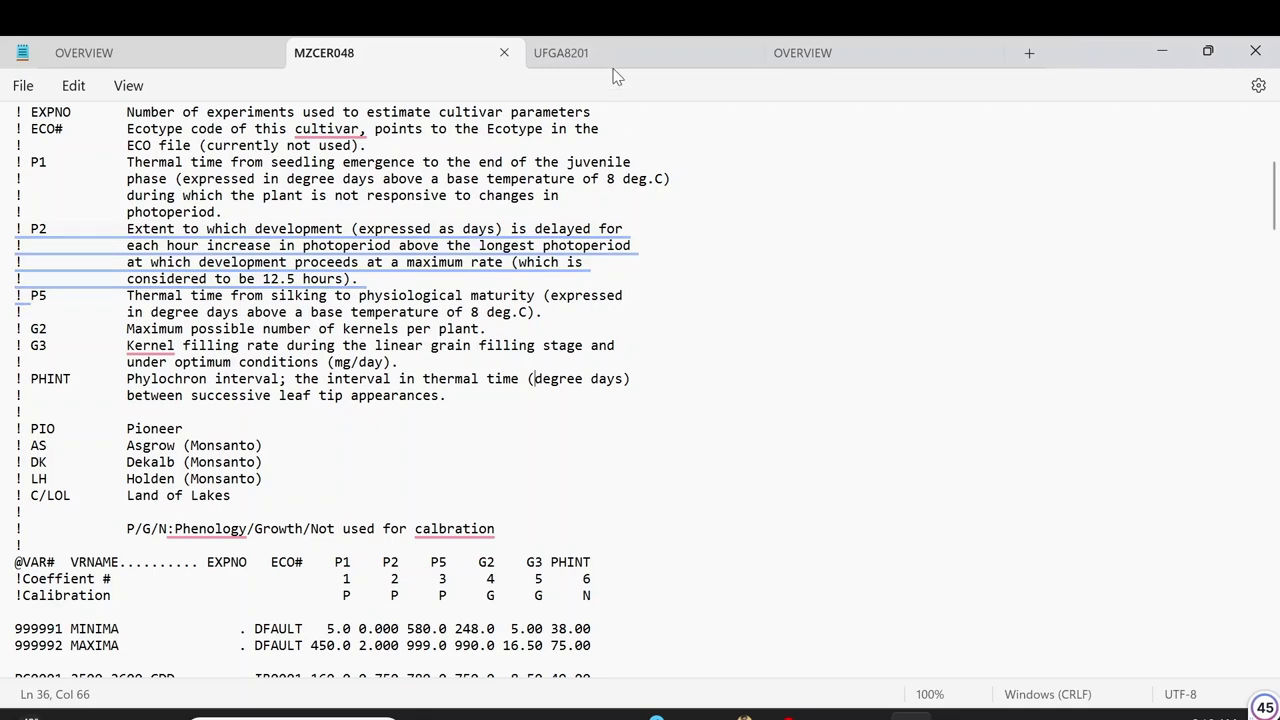
Step: Close the UFGA8201 file and compare the first run's simulated and measured yield at harvest maturity in OVERVIEW
left_click(808, 62)
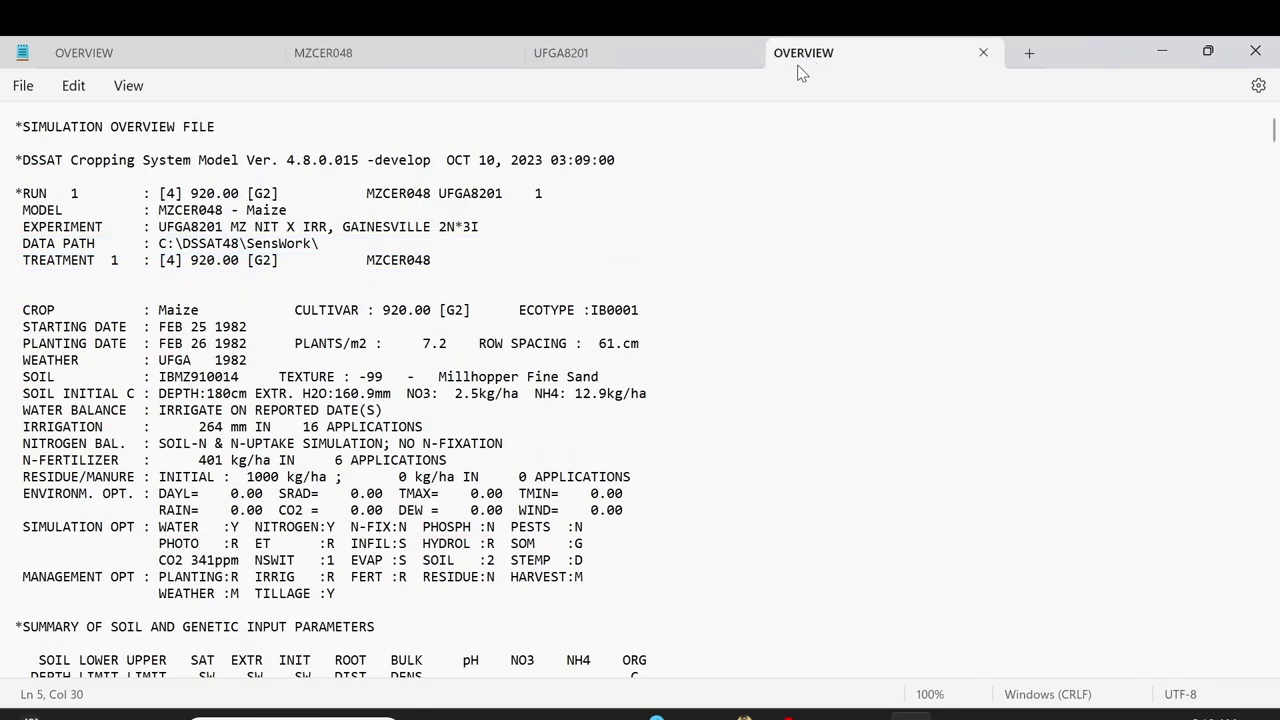
left_click(744, 54)
scroll(575, 373, "down", 6)
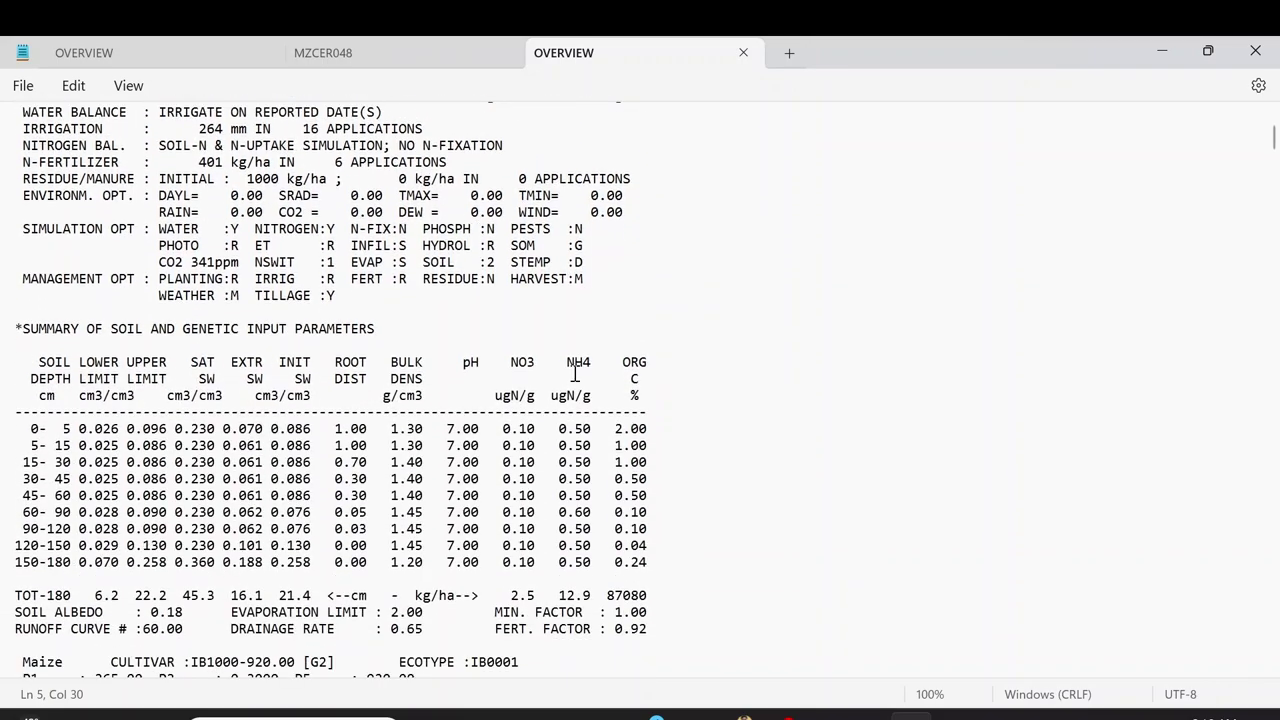
scroll(575, 373, "down", 16)
scroll(580, 380, "up", 1)
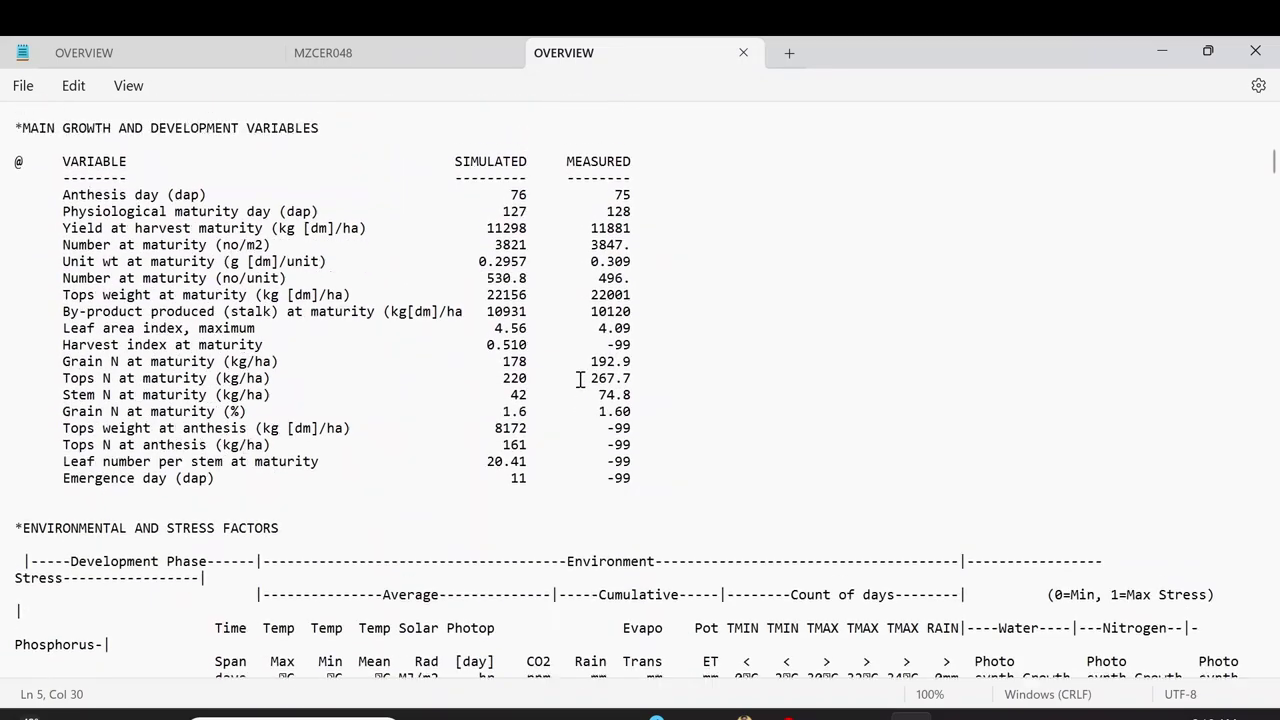
scroll(575, 380, "up", 1)
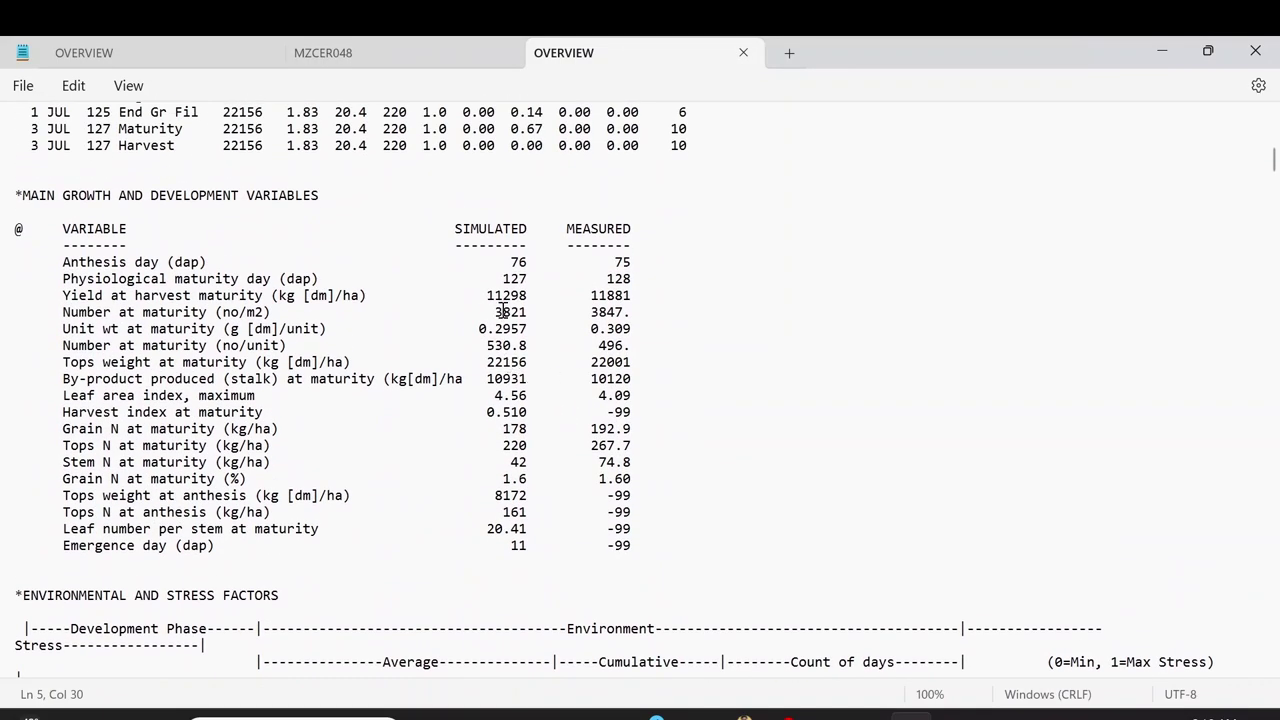
left_click_drag(484, 297, 652, 296)
scroll(697, 417, "down", 1)
Step: Locate the second run, 921.00 [G2], in OVERVIEW and highlight its simulated yield at harvest maturity
scroll(697, 417, "down", 18)
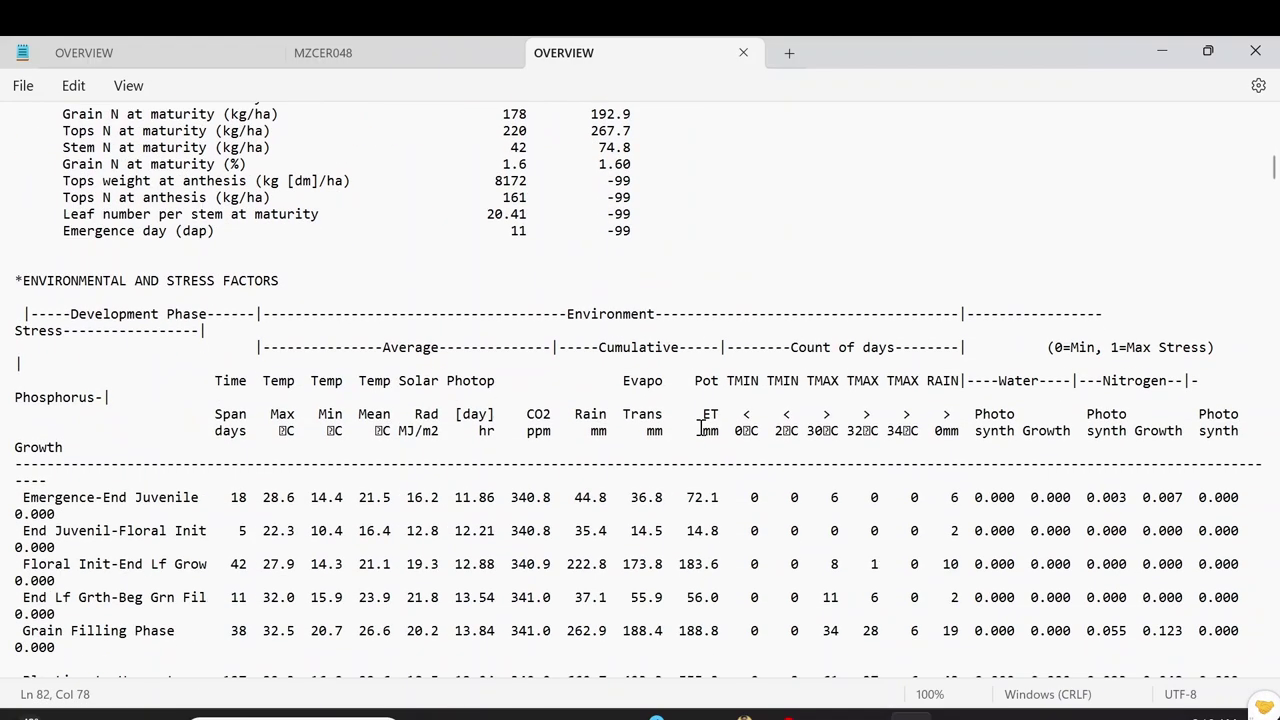
scroll(705, 434, "down", 18)
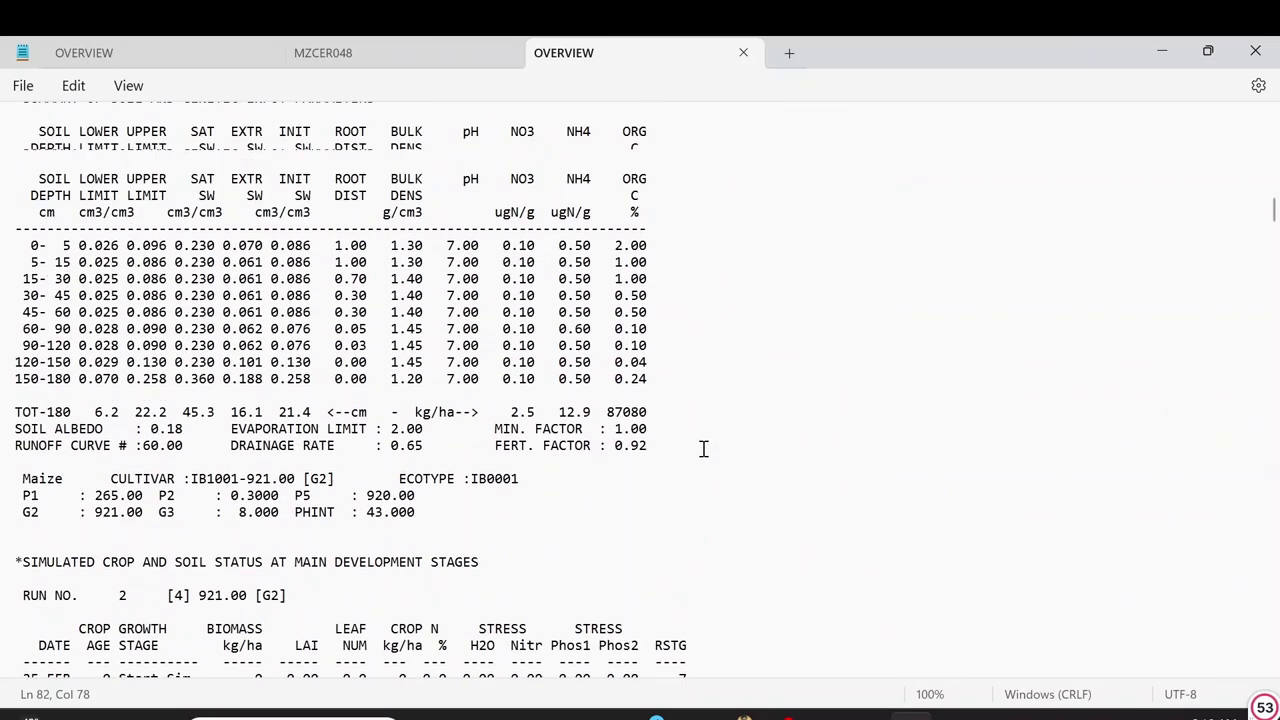
scroll(703, 449, "up", 14)
scroll(703, 449, "down", 1)
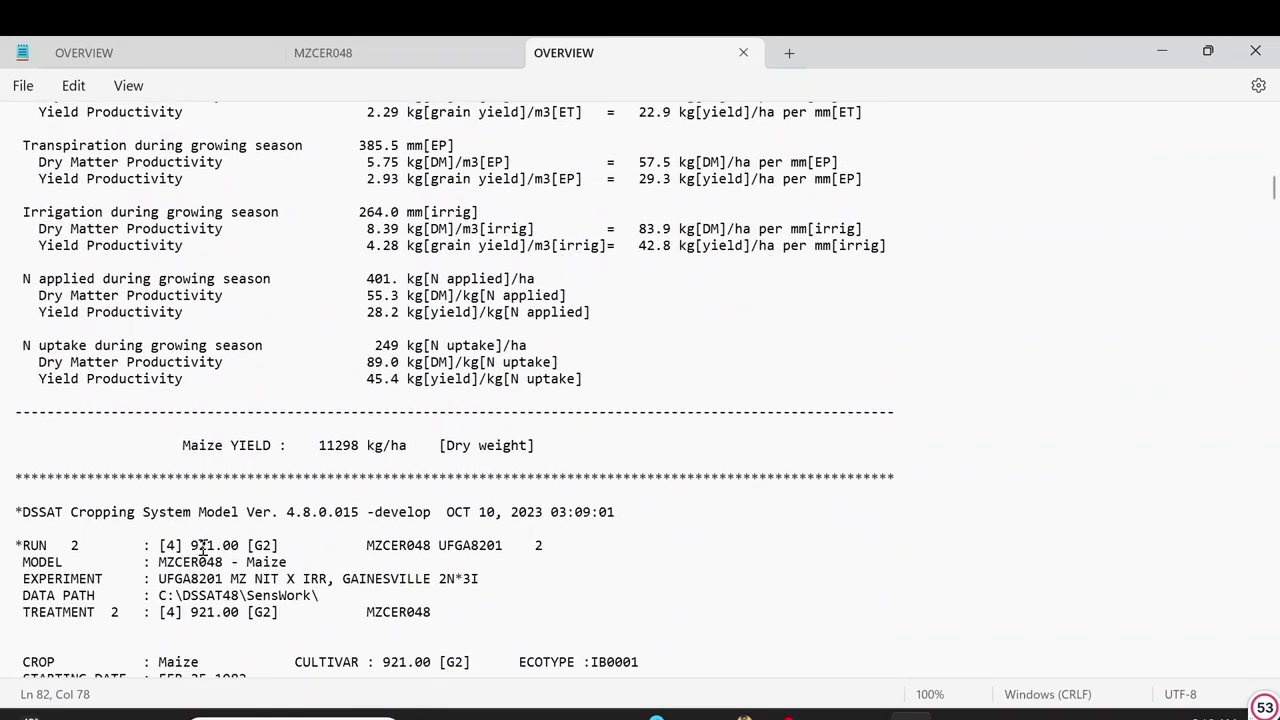
scroll(375, 523, "down", 20)
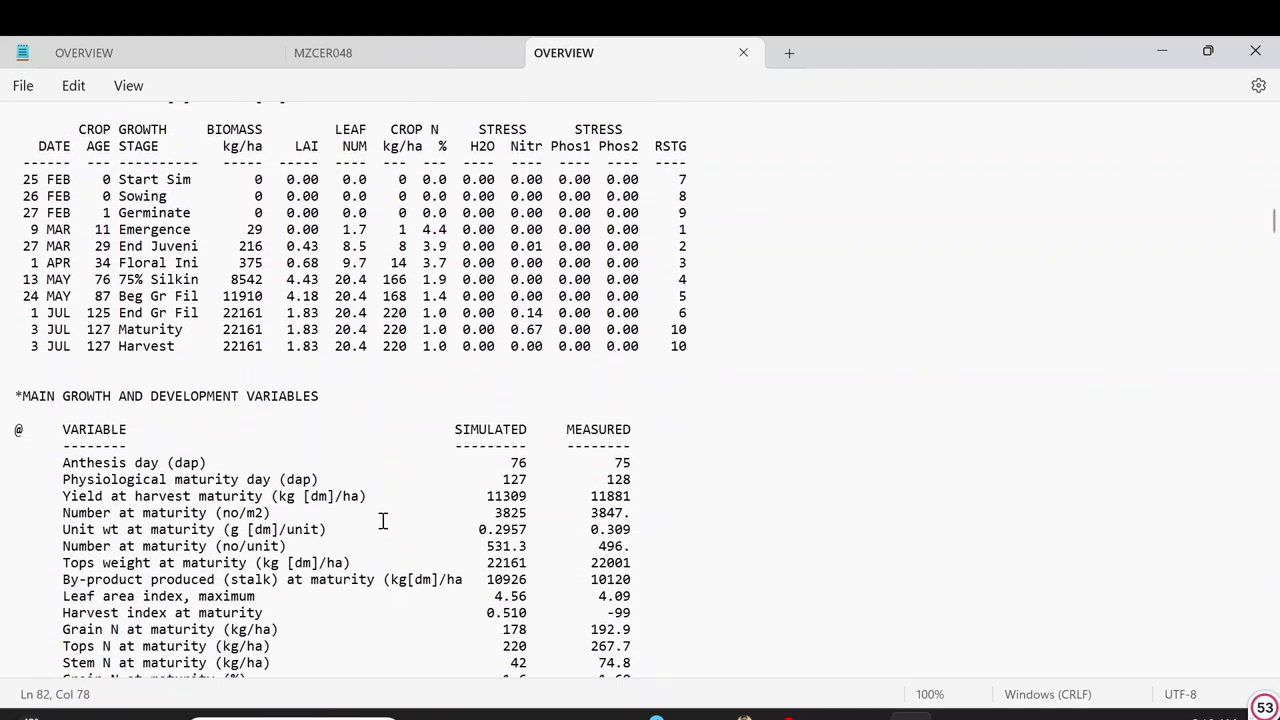
left_click_drag(487, 495, 497, 491)
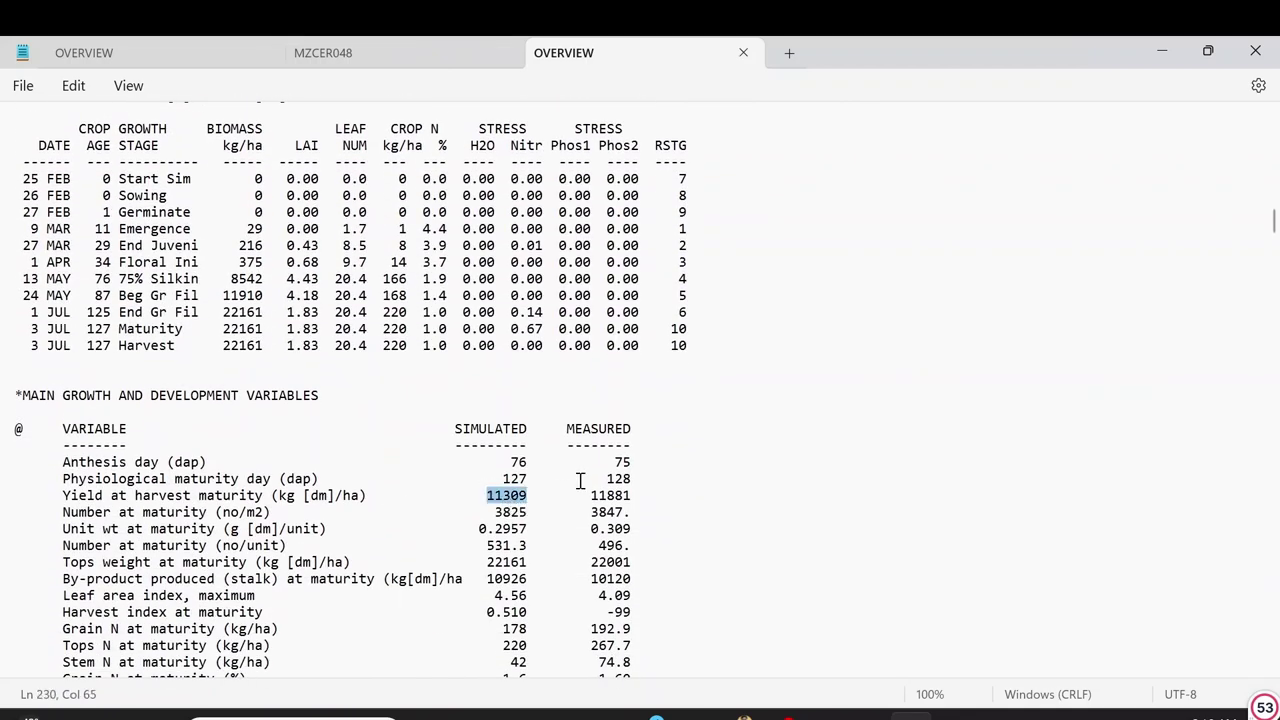
Step: Examine the second run's header, stress factors, growth and development variables, and genetic coefficients in OVERVIEW
scroll(580, 482, "up", 20)
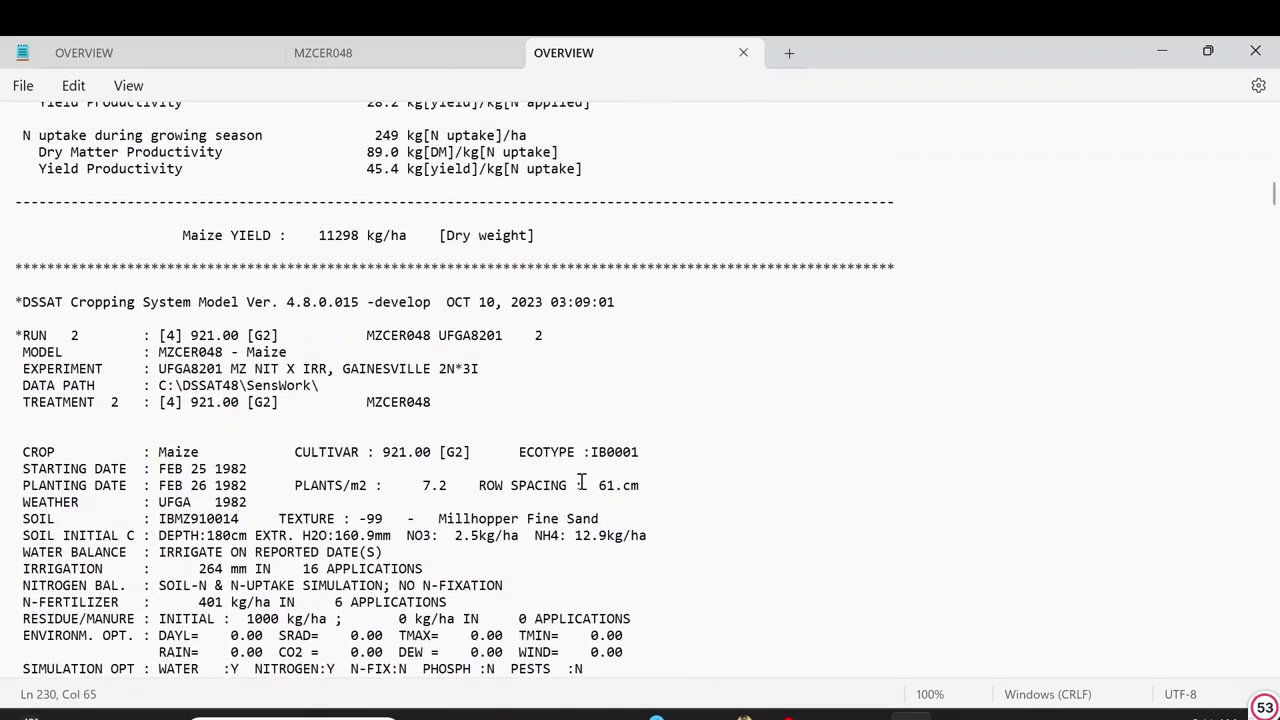
scroll(581, 482, "up", 2)
scroll(460, 474, "down", 20)
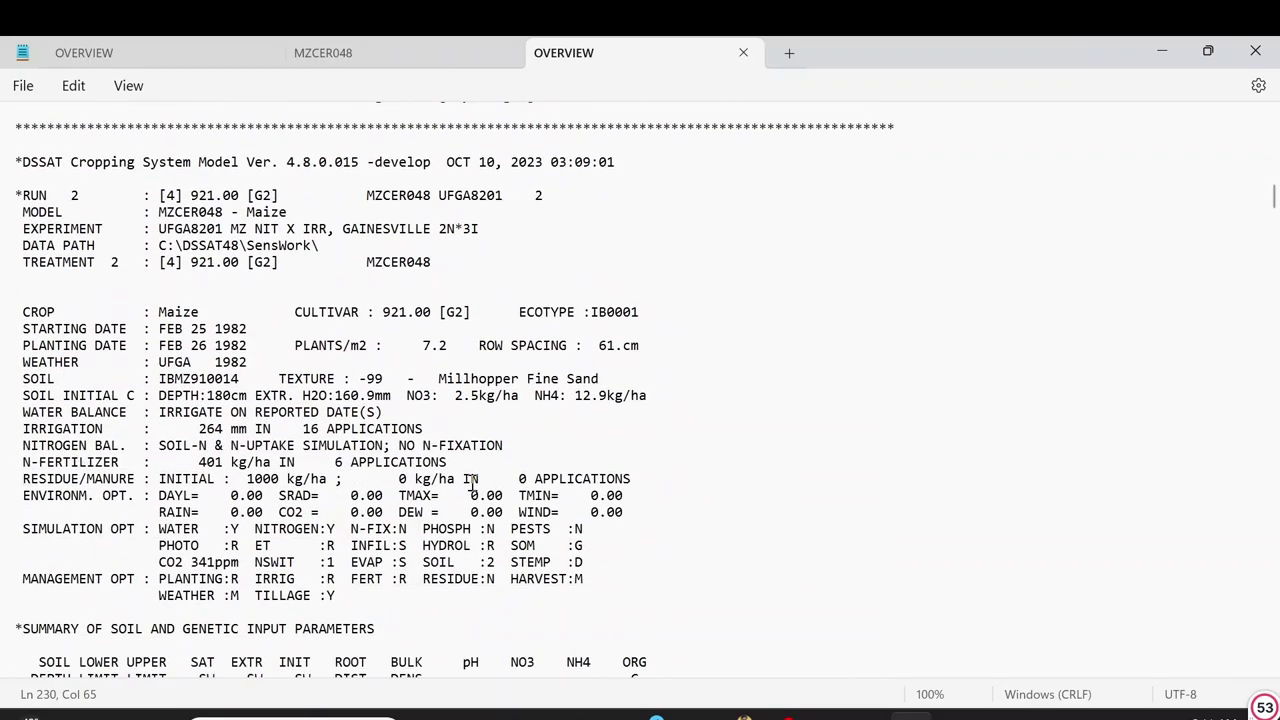
scroll(487, 470, "down", 5)
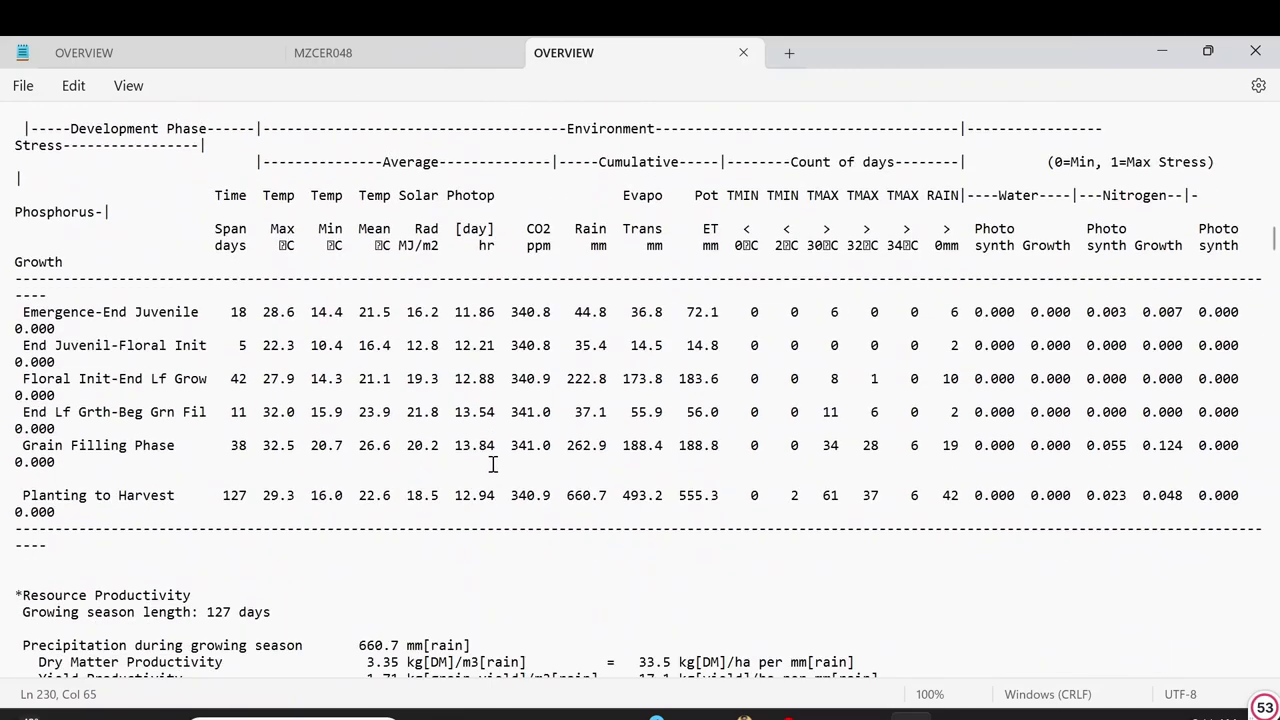
scroll(491, 463, "up", 12)
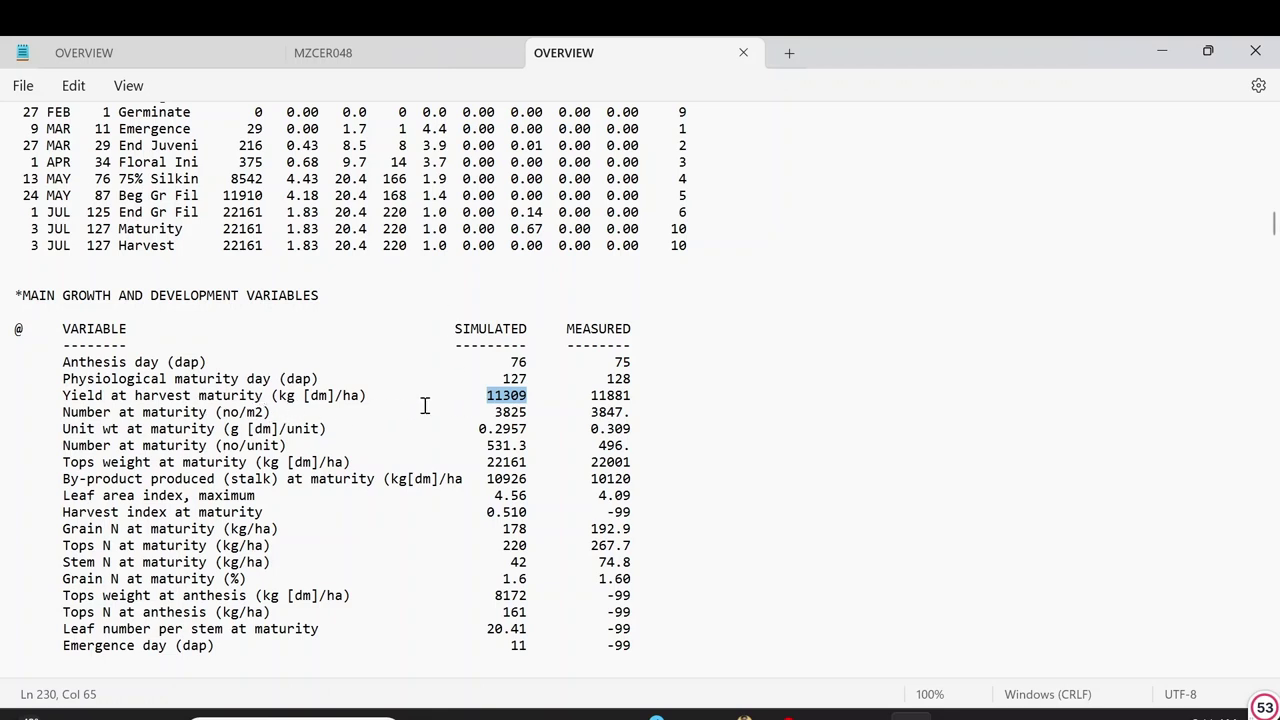
left_click(527, 400)
scroll(505, 425, "up", 12)
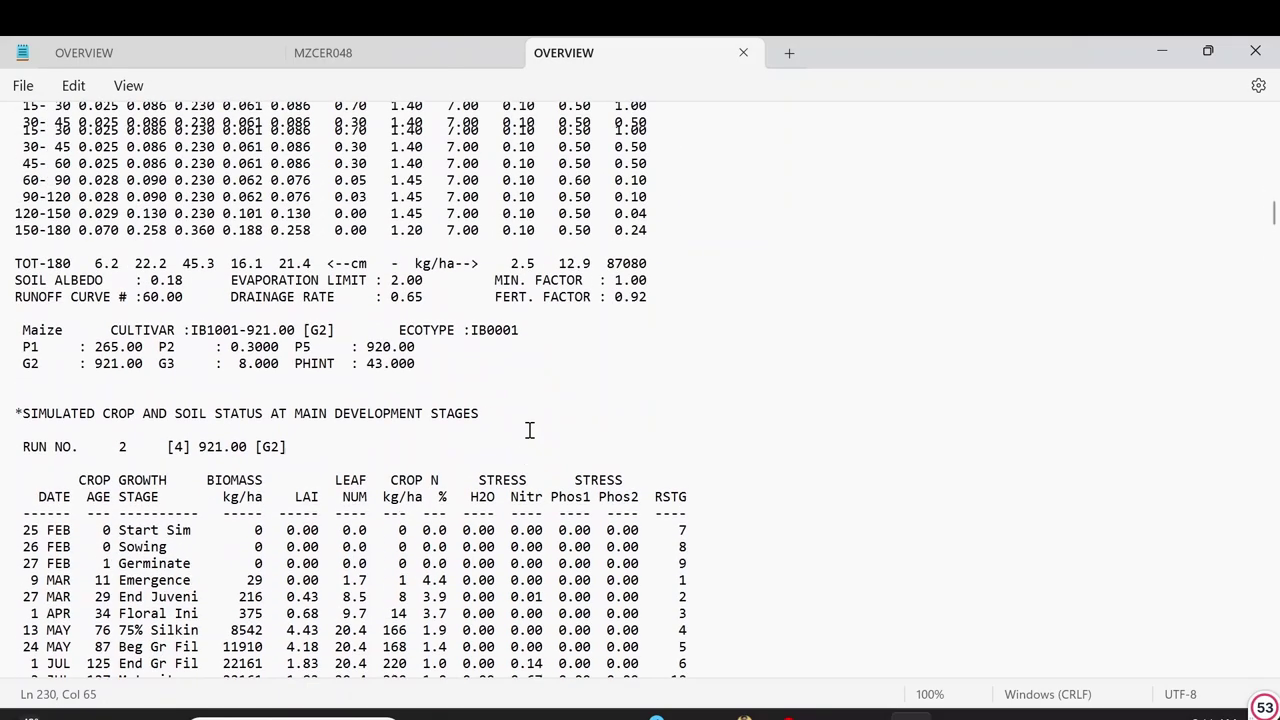
scroll(527, 430, "up", 5)
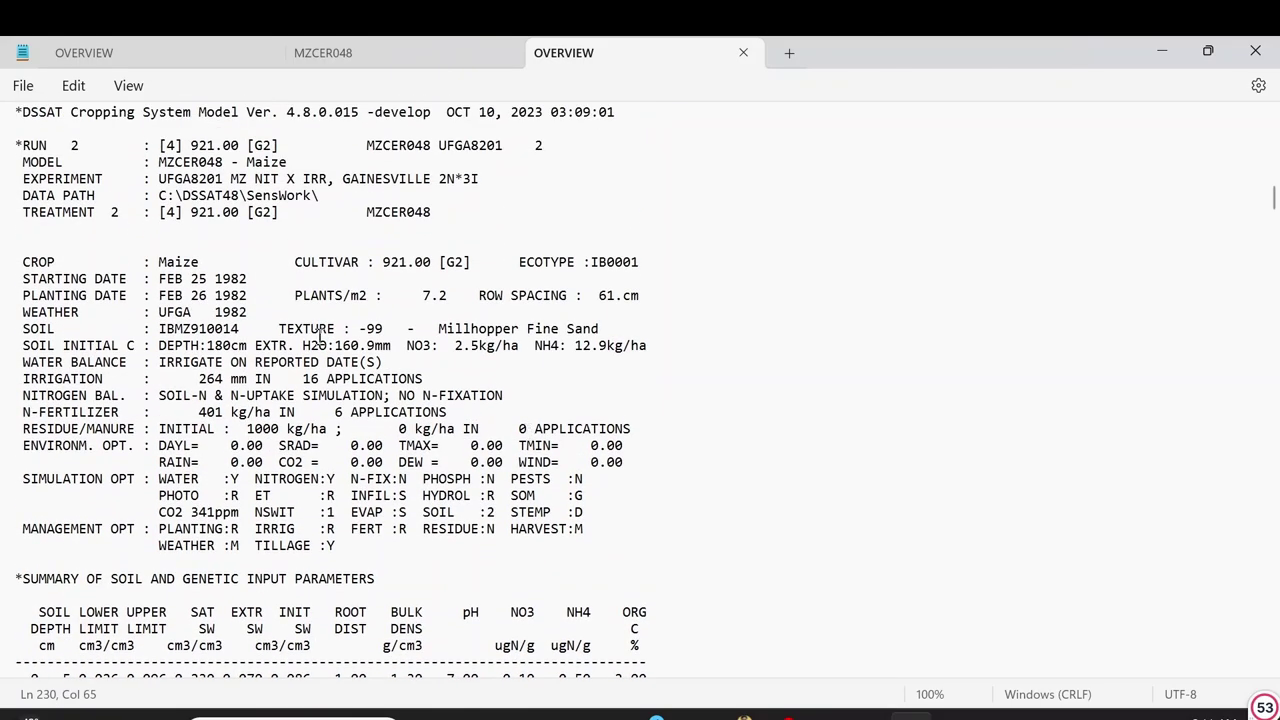
Step: Find cultivar IB0035 McCurdy 84aa in the MZCER048 cultivar file and examine its genetic coefficients
left_click(122, 48)
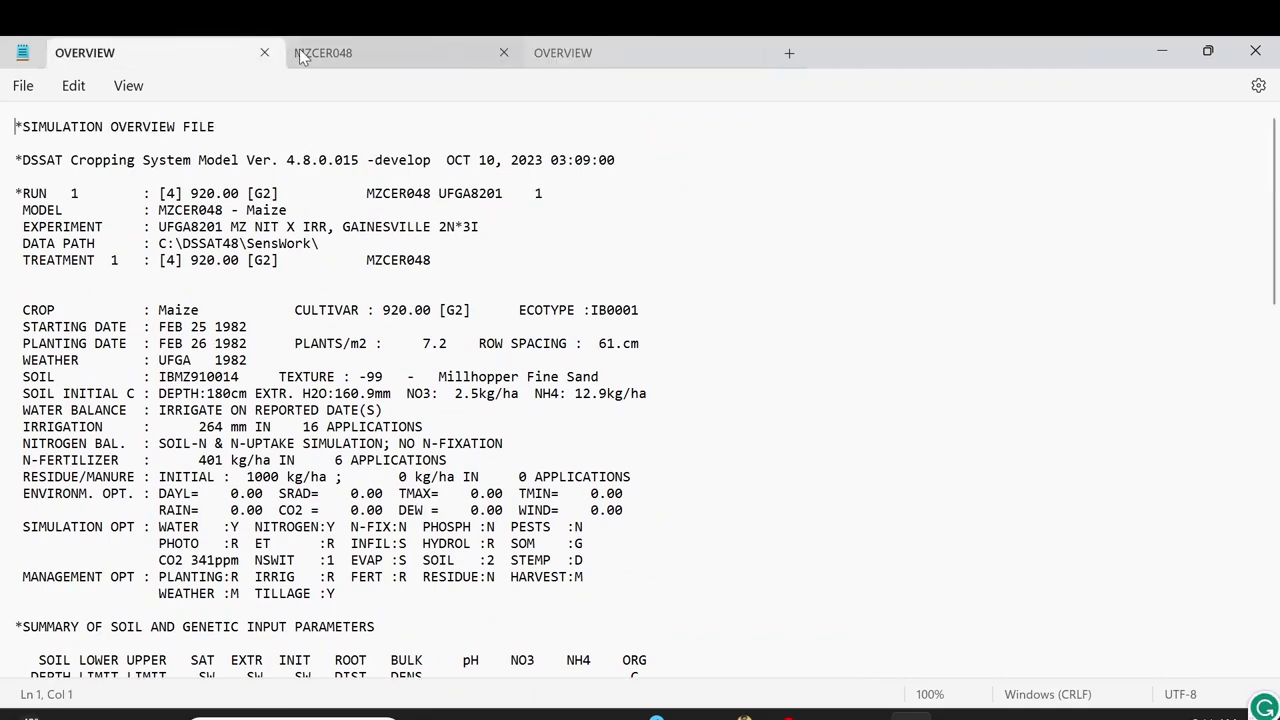
left_click(350, 60)
scroll(390, 393, "down", 9)
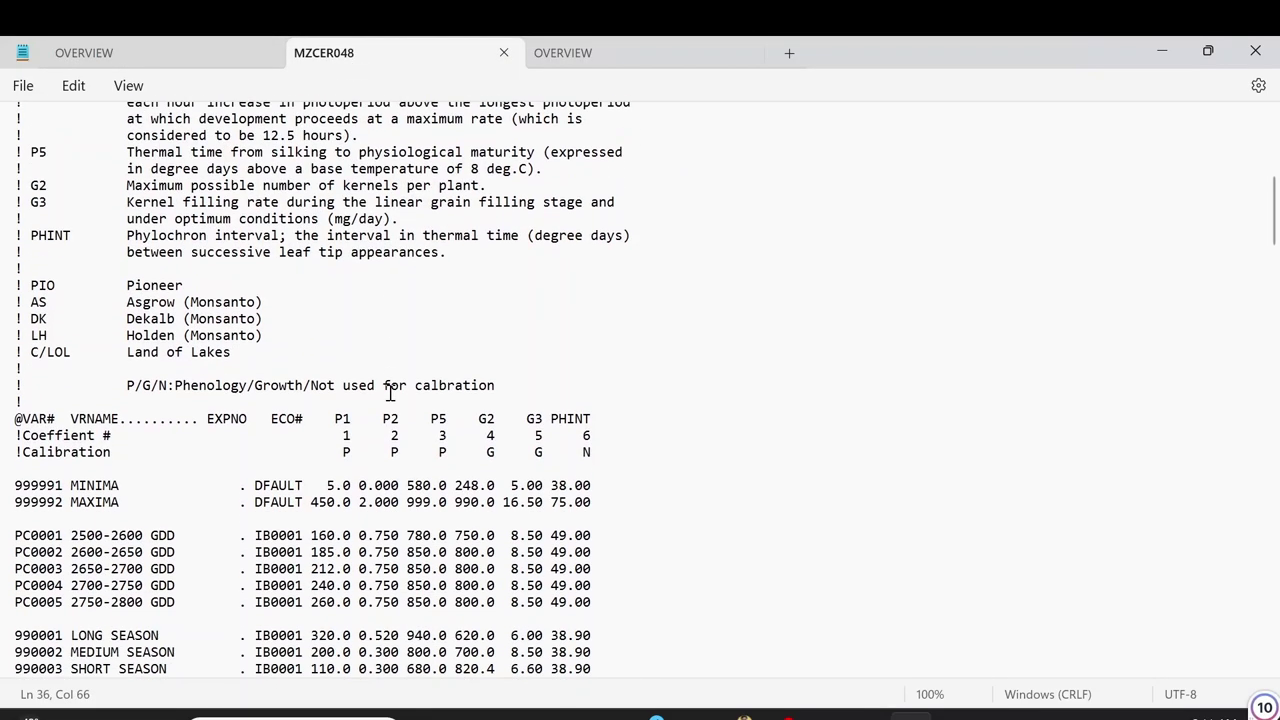
scroll(202, 531, "down", 8)
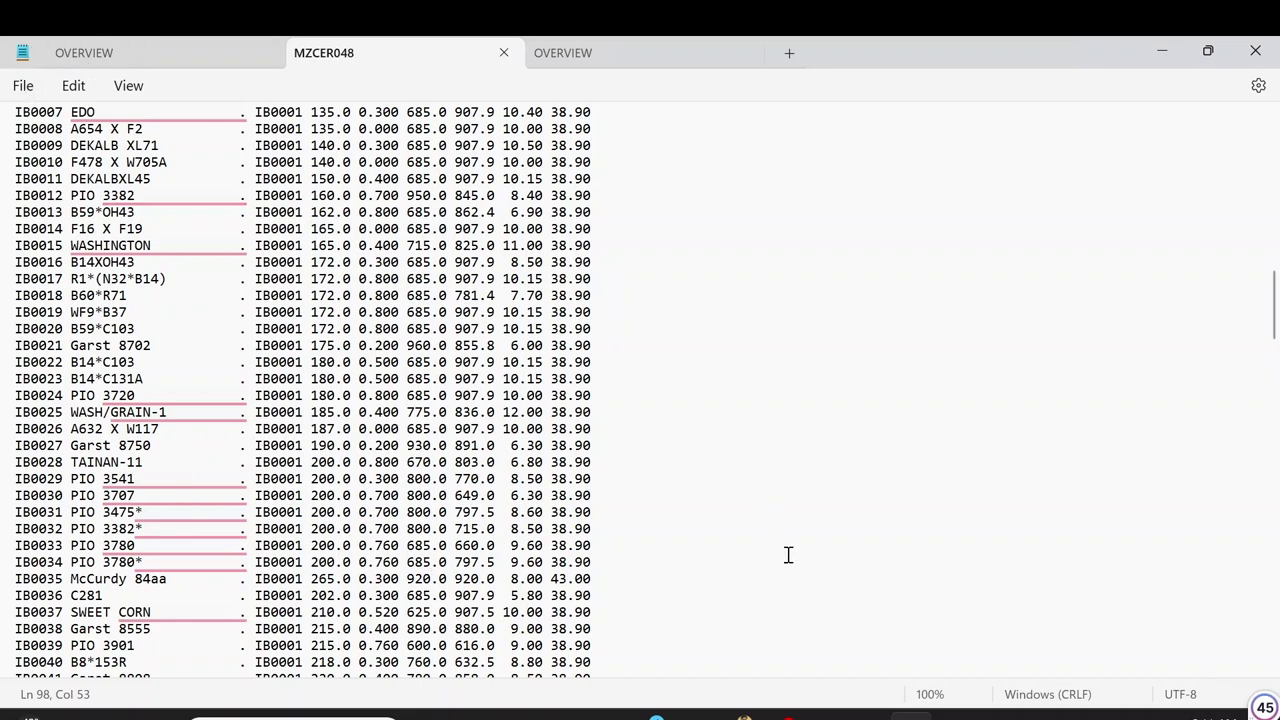
Step: Return to DSSAT Sensitivity Analysis and dismiss the output file browser
left_click(823, 716)
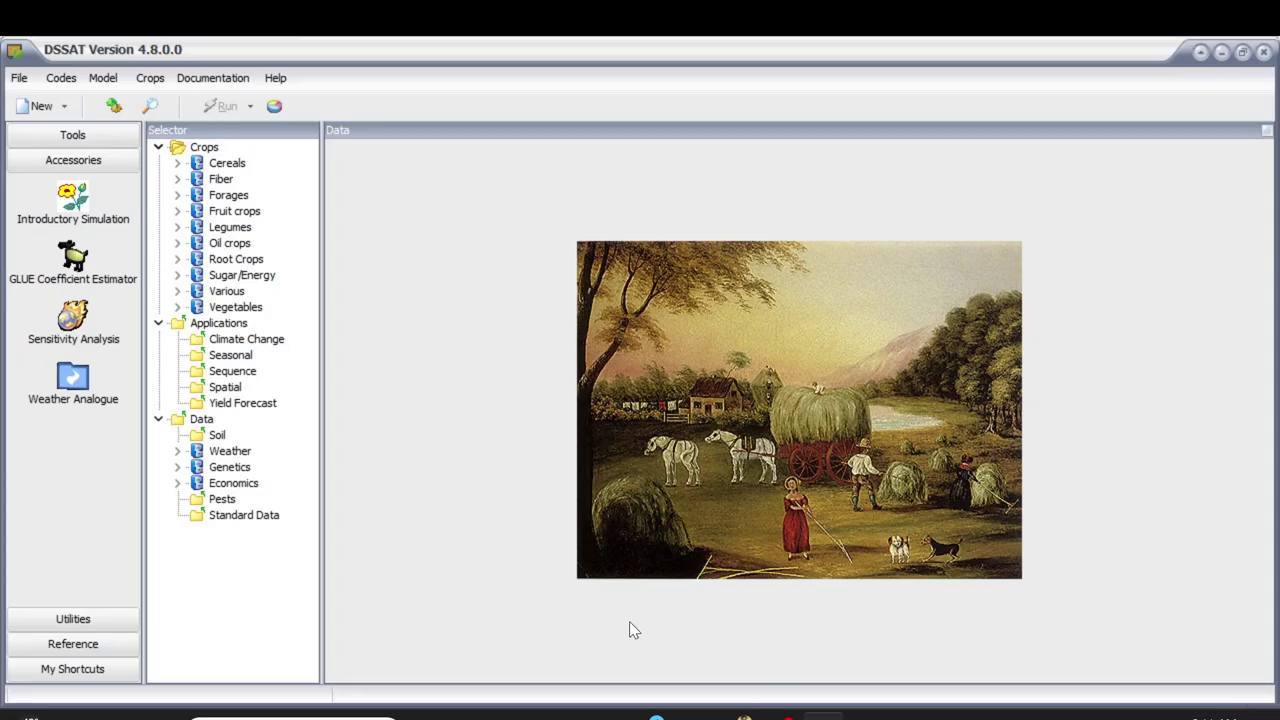
left_click(868, 716)
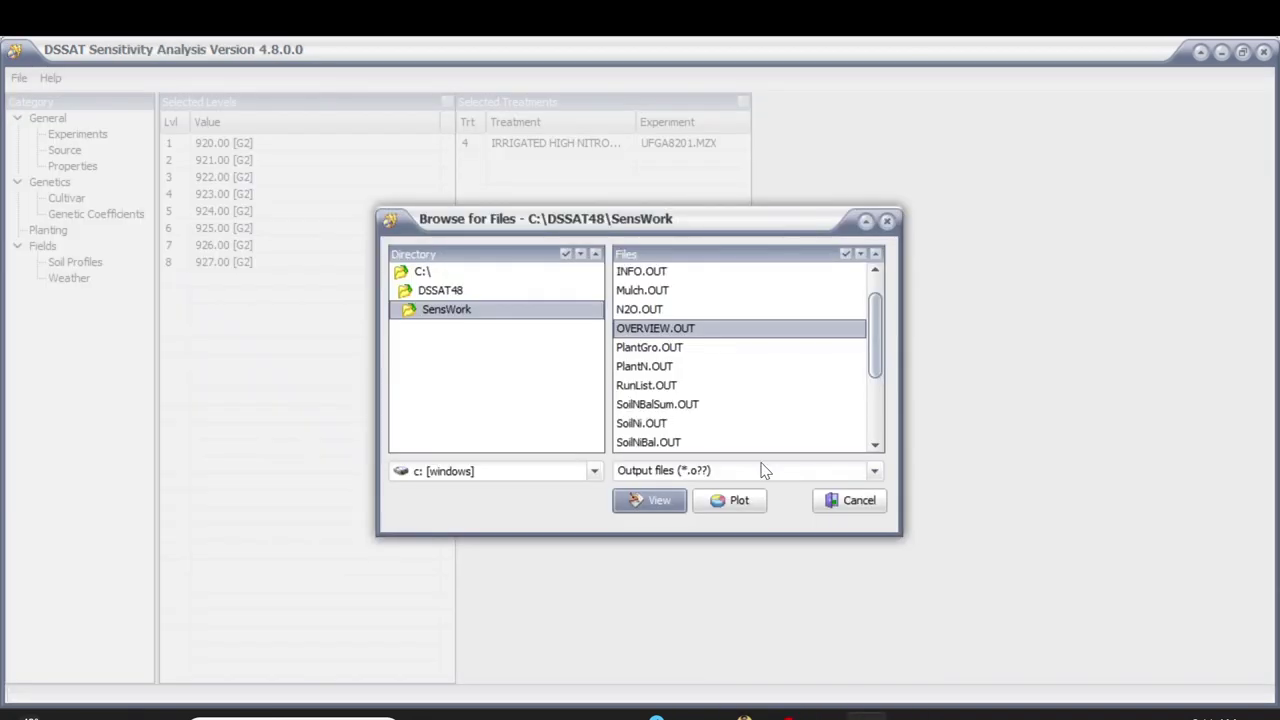
left_click(834, 509)
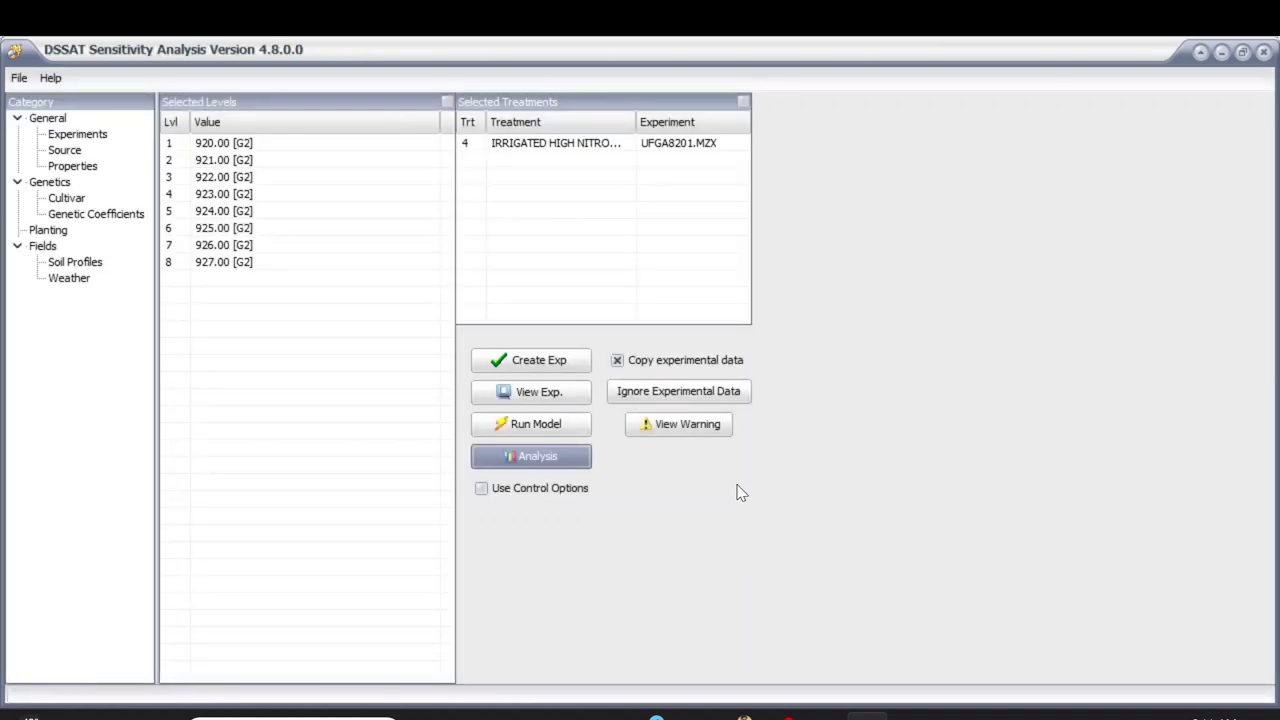
Step: Review the Properties, Experiments, Cultivar, Planting and Soil Profiles settings available for the sensitivity analysis
left_click(80, 167)
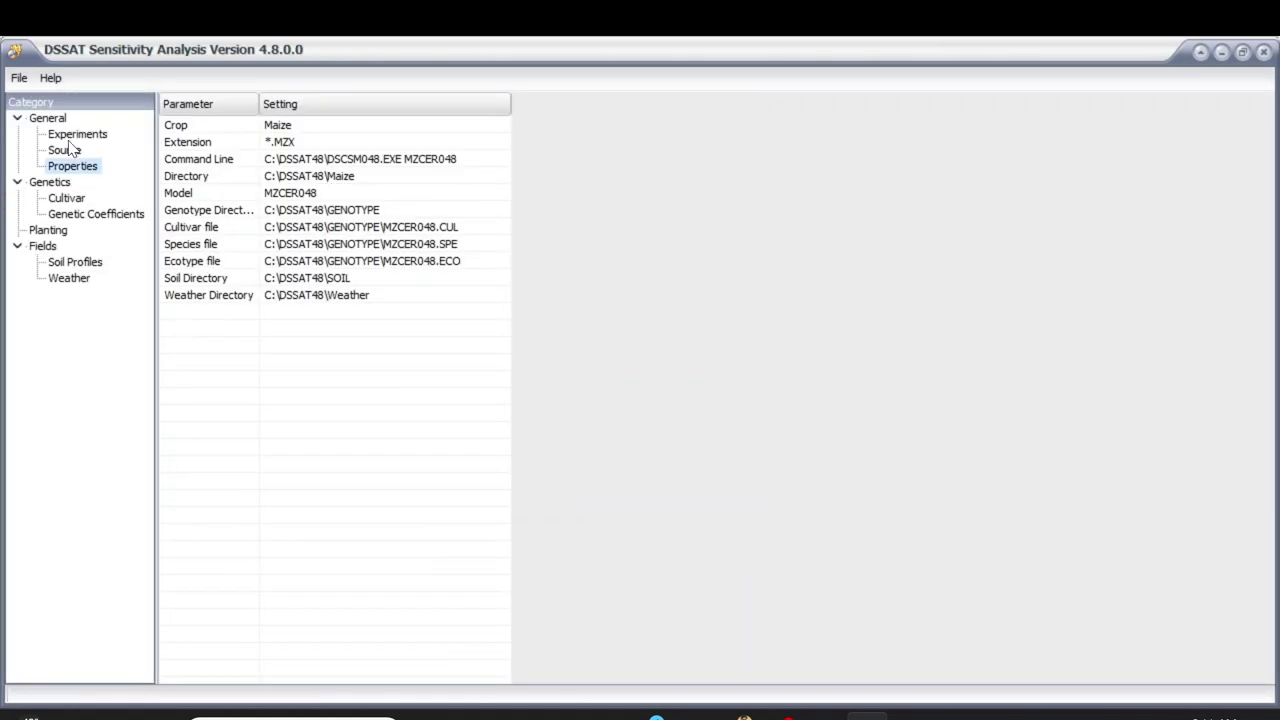
left_click(68, 138)
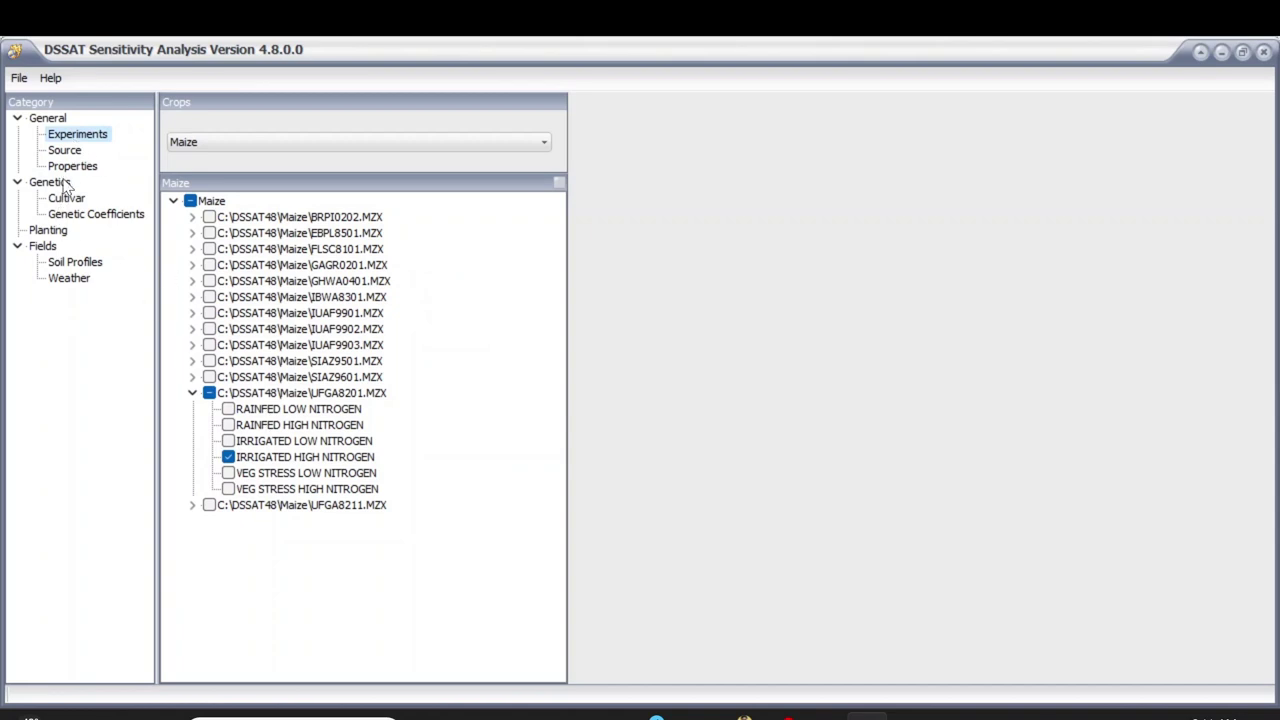
left_click(74, 168)
left_click(76, 201)
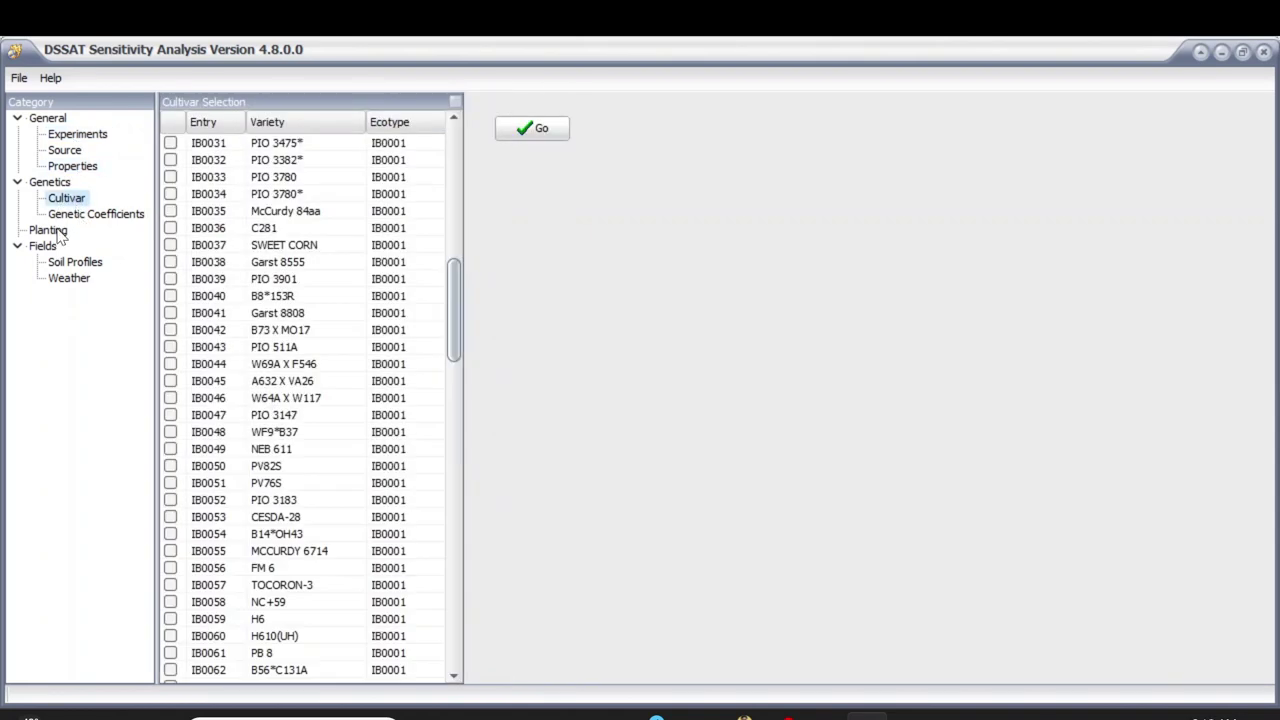
left_click(58, 232)
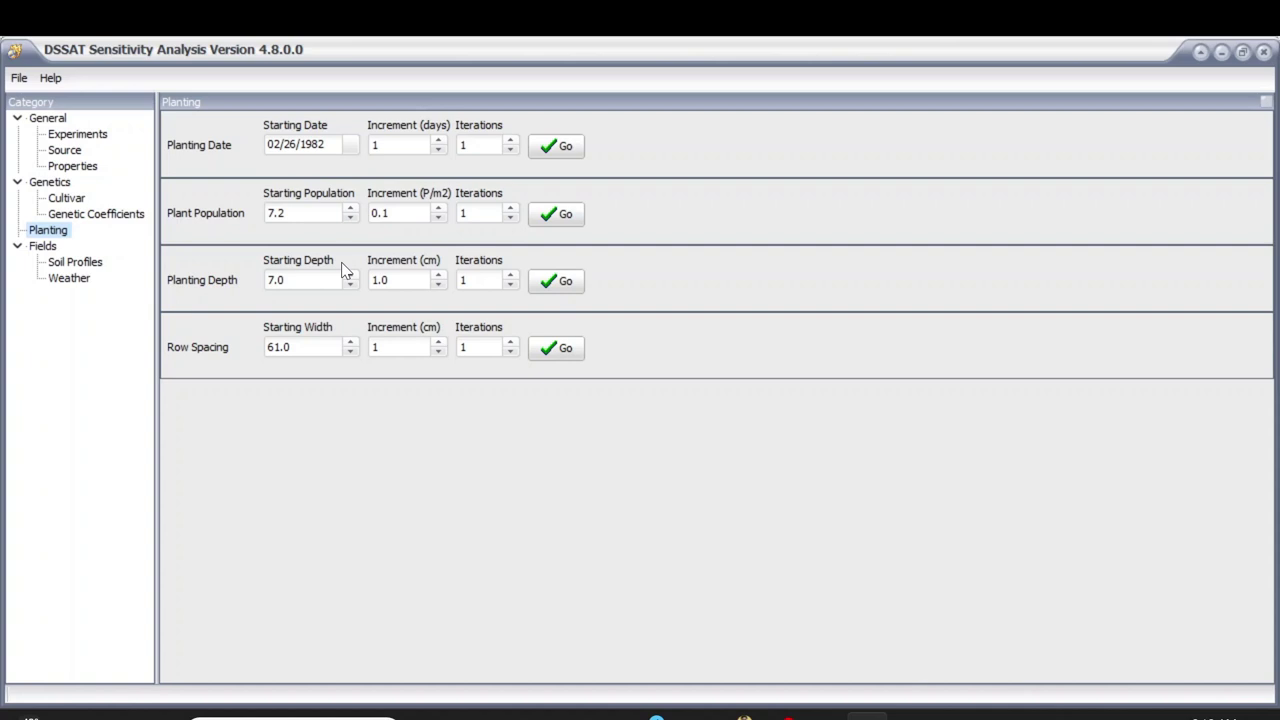
left_click(92, 260)
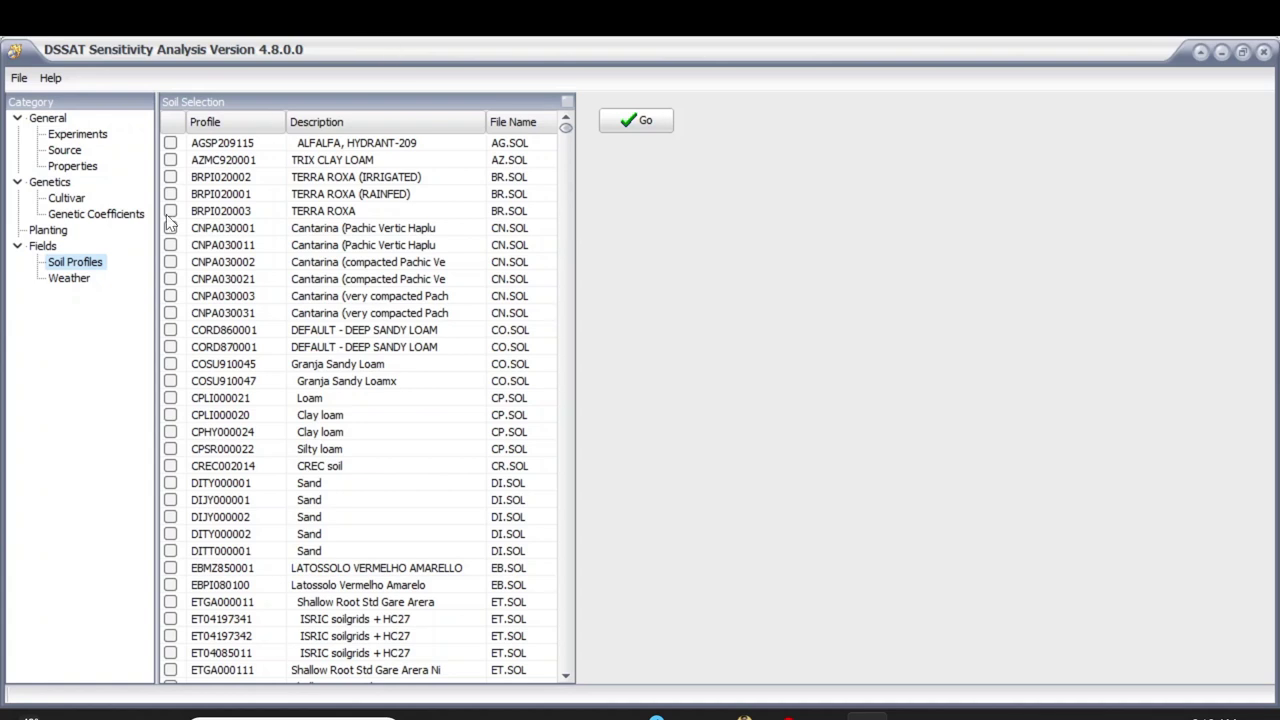
Step: Create a weather sensitivity experiment with ALCL5601.WTH and ALCL5699.WTH as levels, and close DSSAT Sensitivity Analysis
left_click(72, 276)
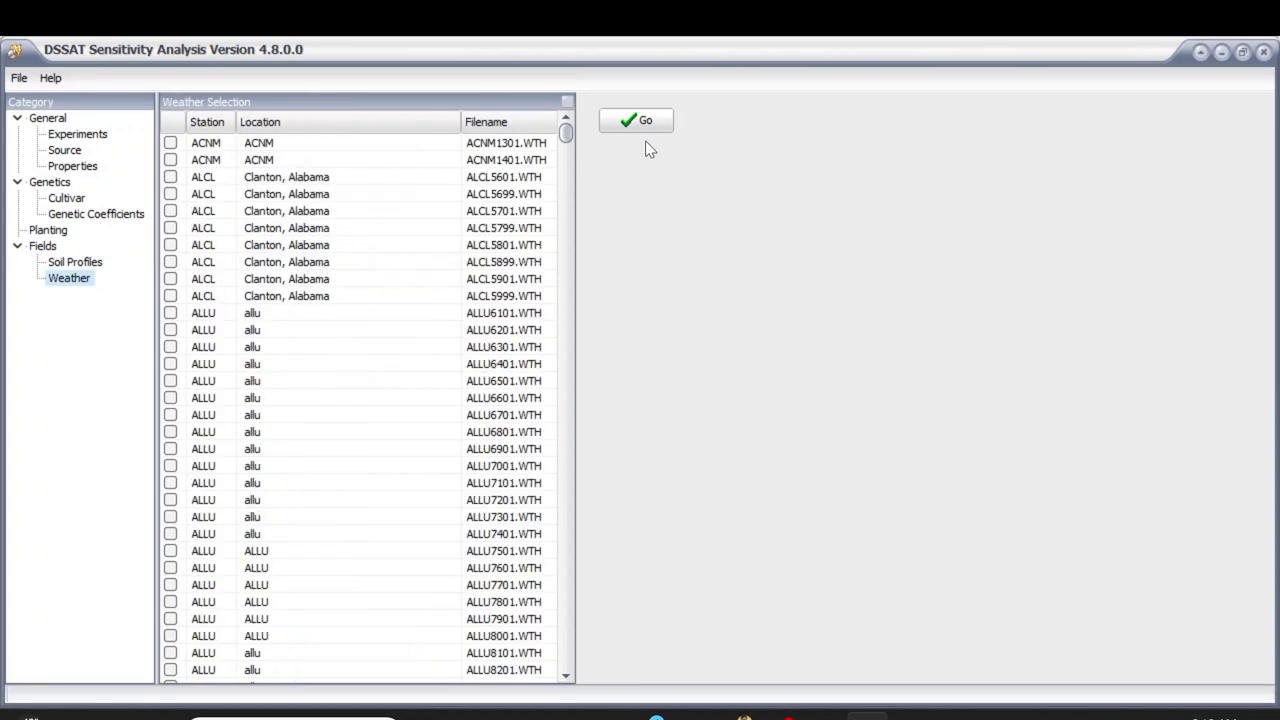
left_click(648, 122)
left_click(170, 177)
left_click(170, 194)
left_click(660, 125)
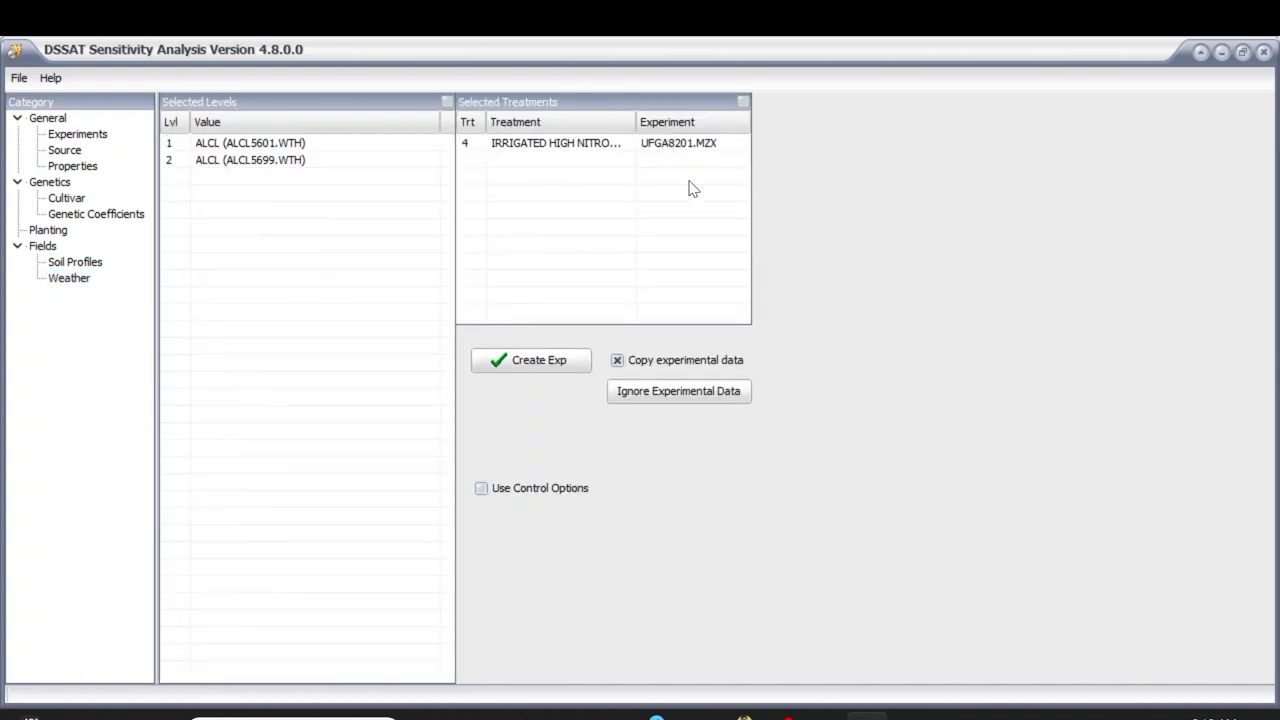
left_click(575, 369)
left_click(1264, 54)
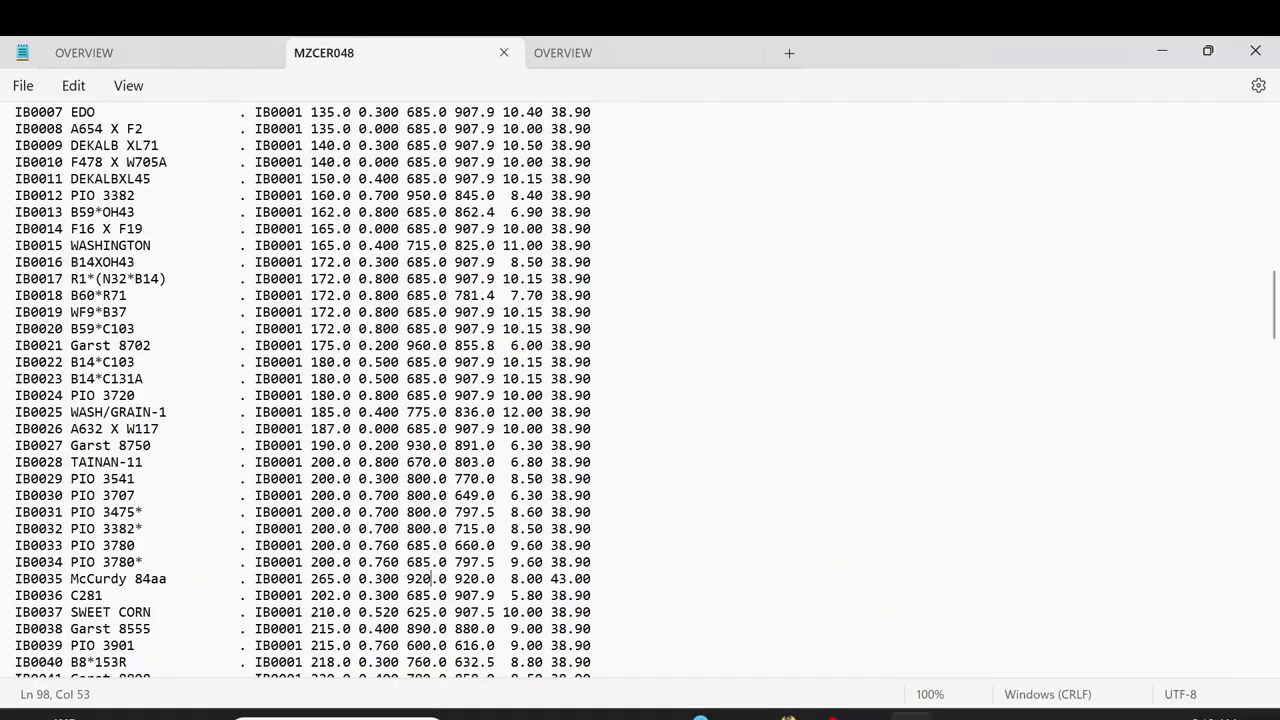
Step: Duplicate the IB0035 McCurdy 84aa cultivar line directly below the original in the MZCER048 file
left_click(280, 345)
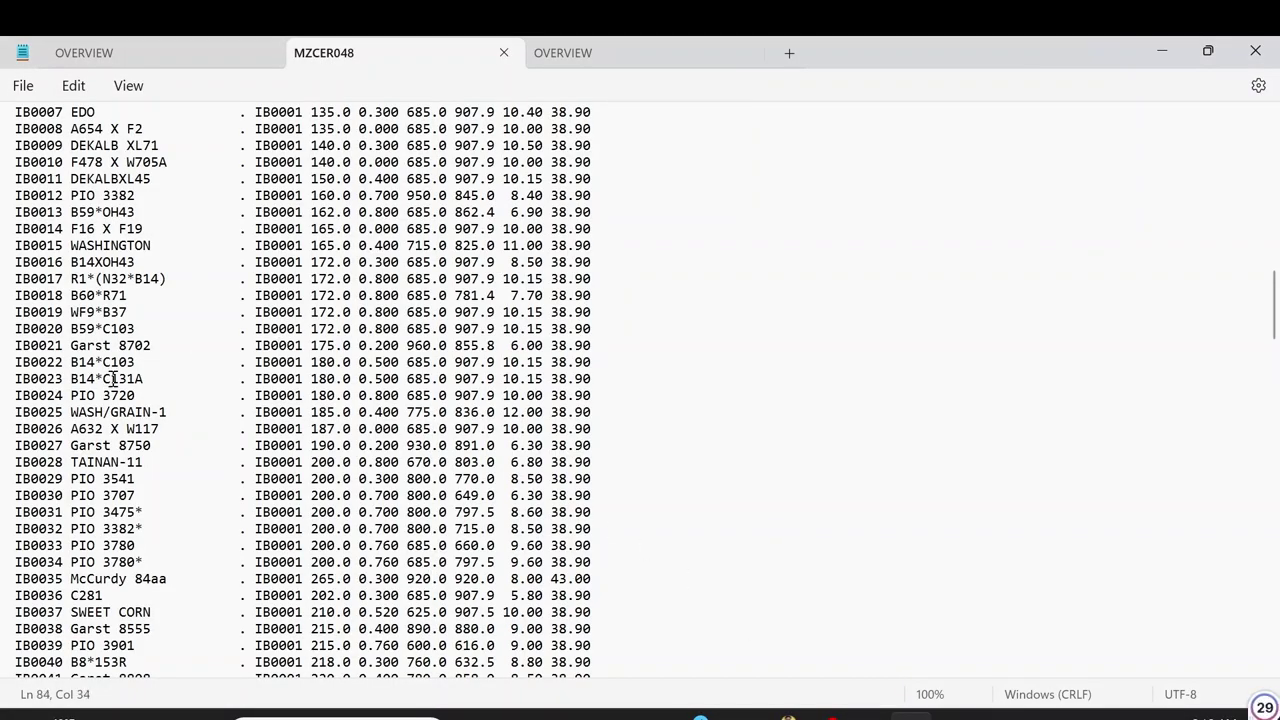
triple_click(14, 583)
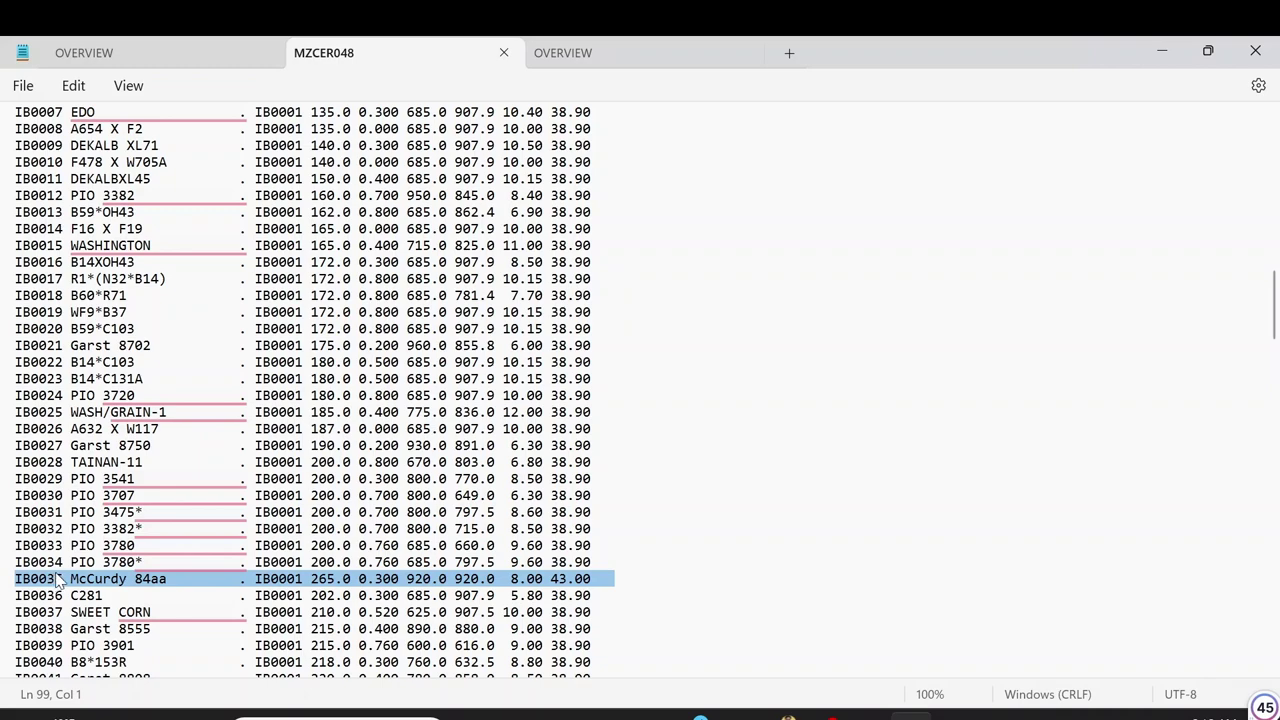
right_click(62, 581)
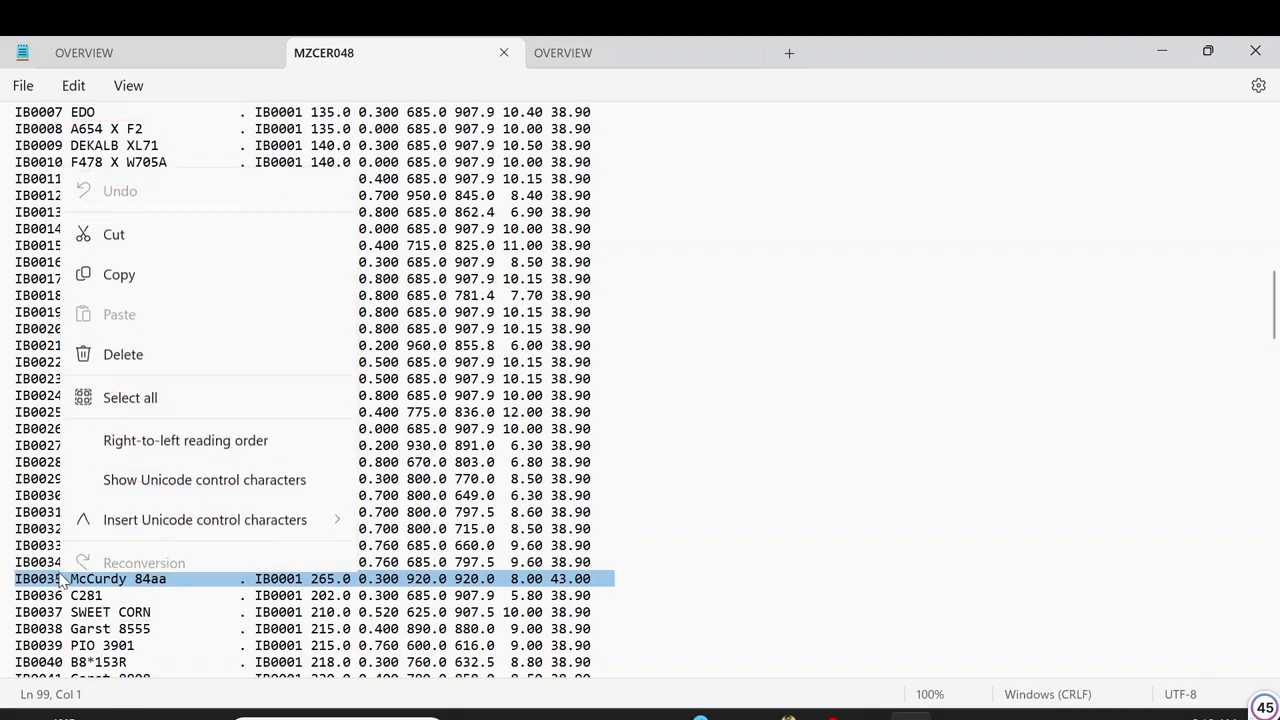
left_click(120, 262)
left_click(633, 582)
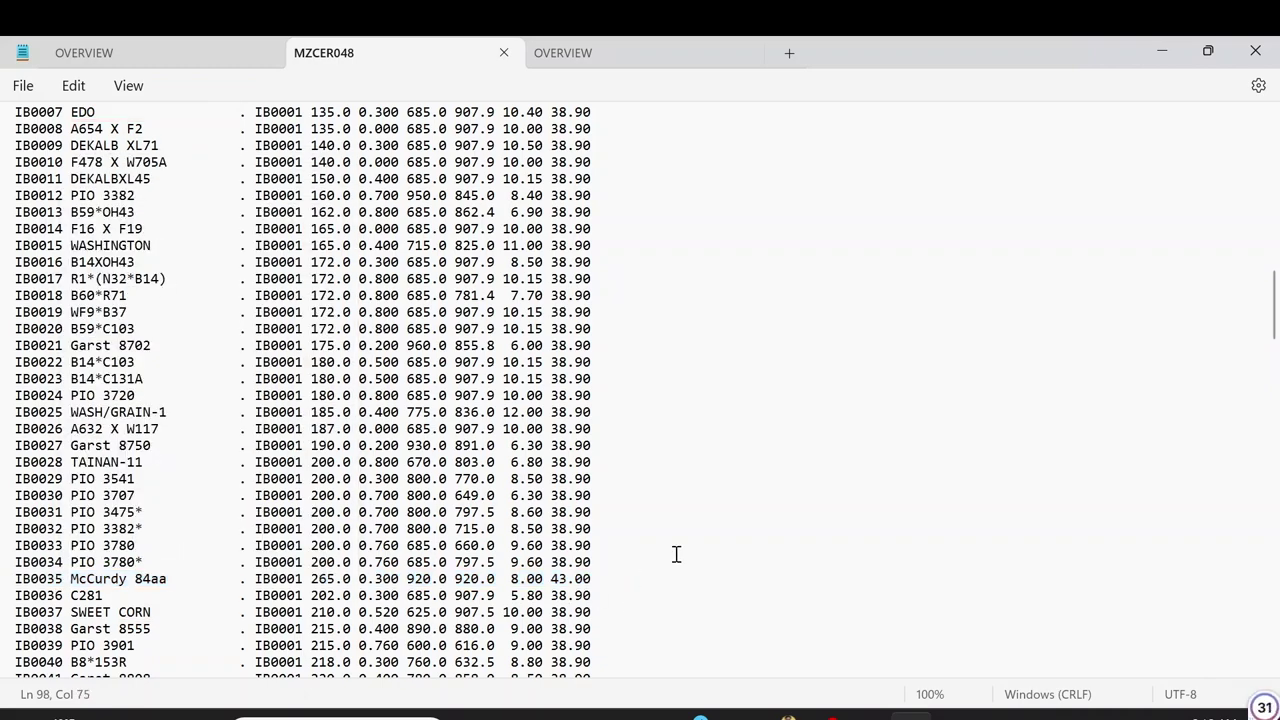
key("Return")
key("Return")
key("Up")
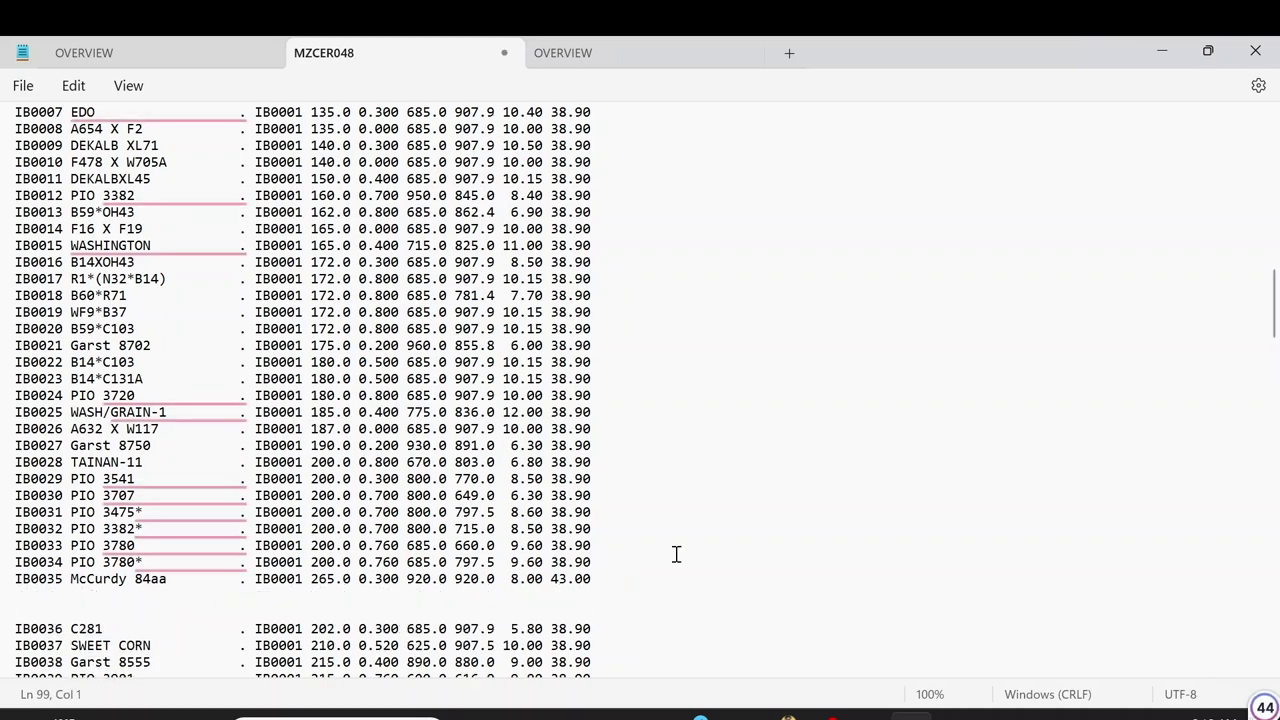
right_click(22, 601)
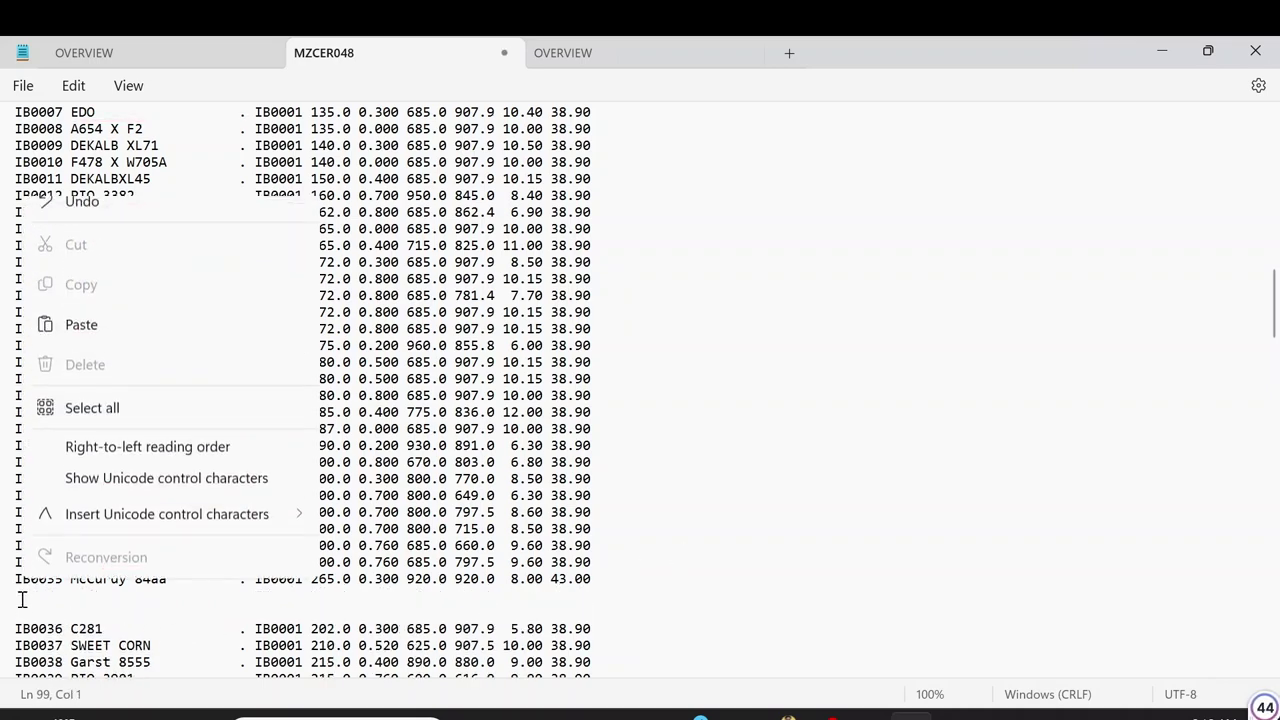
left_click(60, 352)
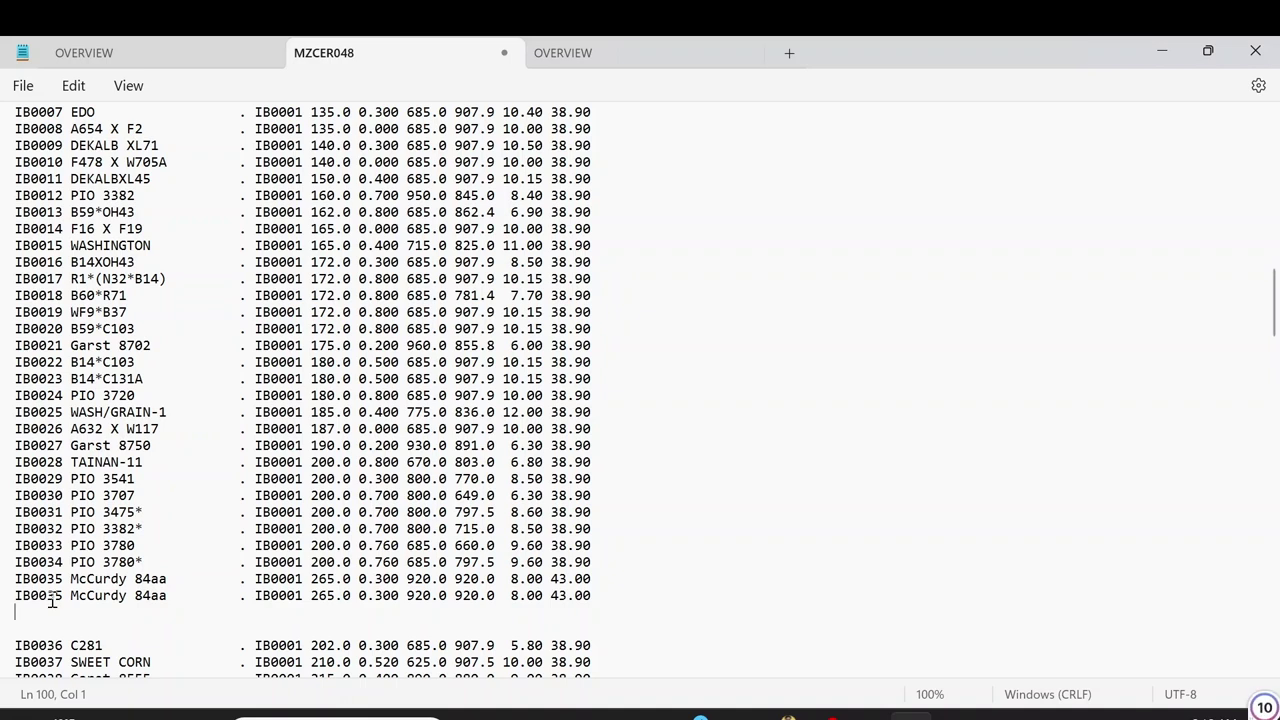
Step: Comment out the original IB0035 McCurdy 84aa line with a leading exclamation mark
left_click(8, 582)
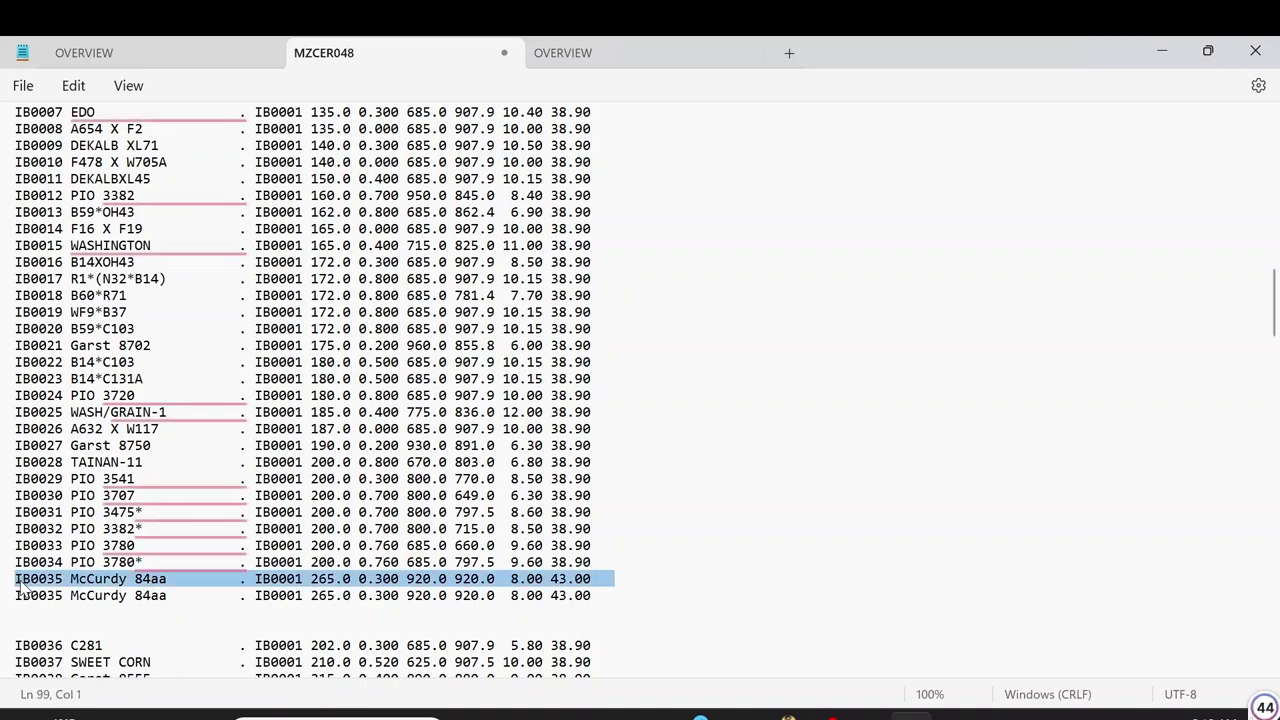
left_click(15, 582)
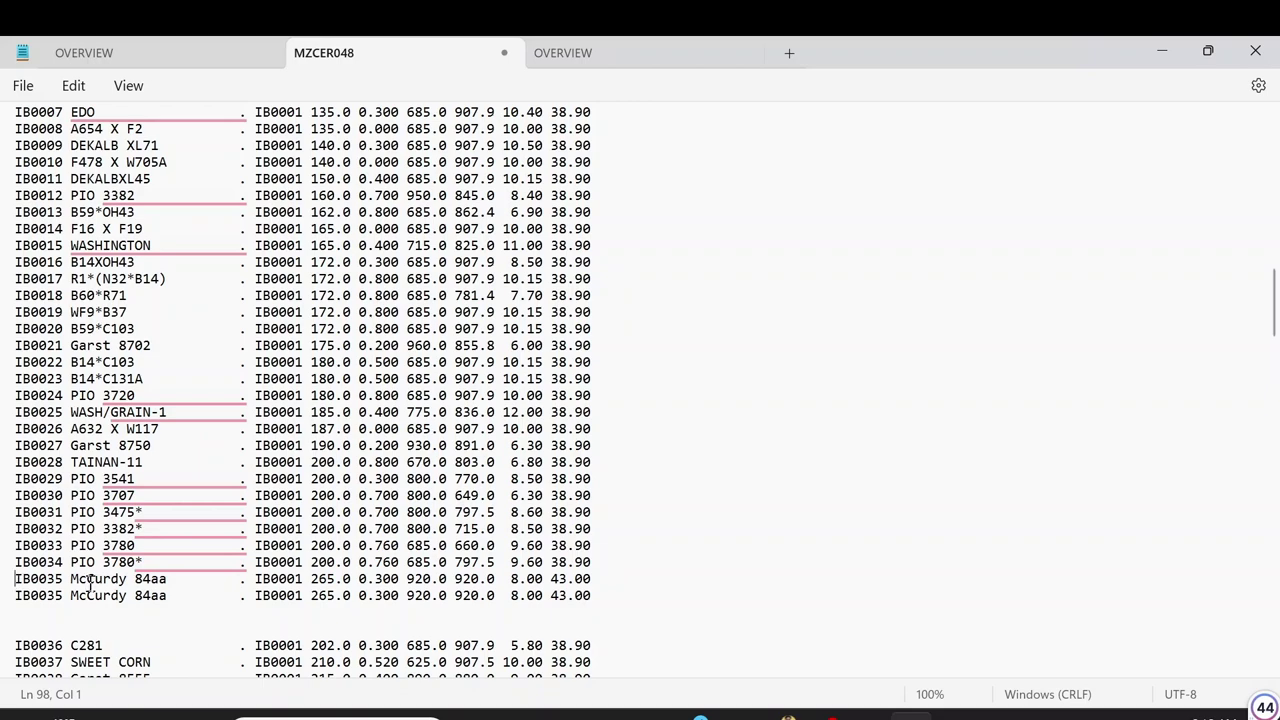
type("!")
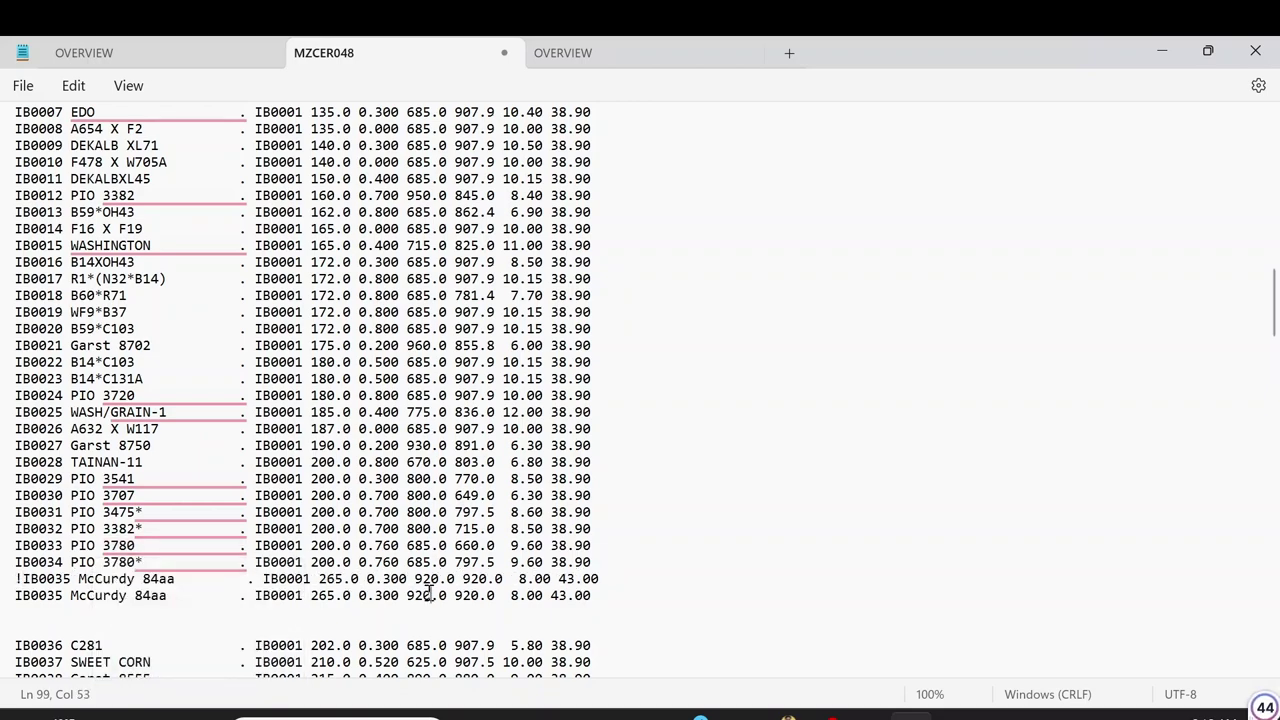
Step: Set the third coefficient of the duplicated IB0035 line to 921.0 and save the cultivar file
key("BackSpace")
type("1")
left_click(25, 88)
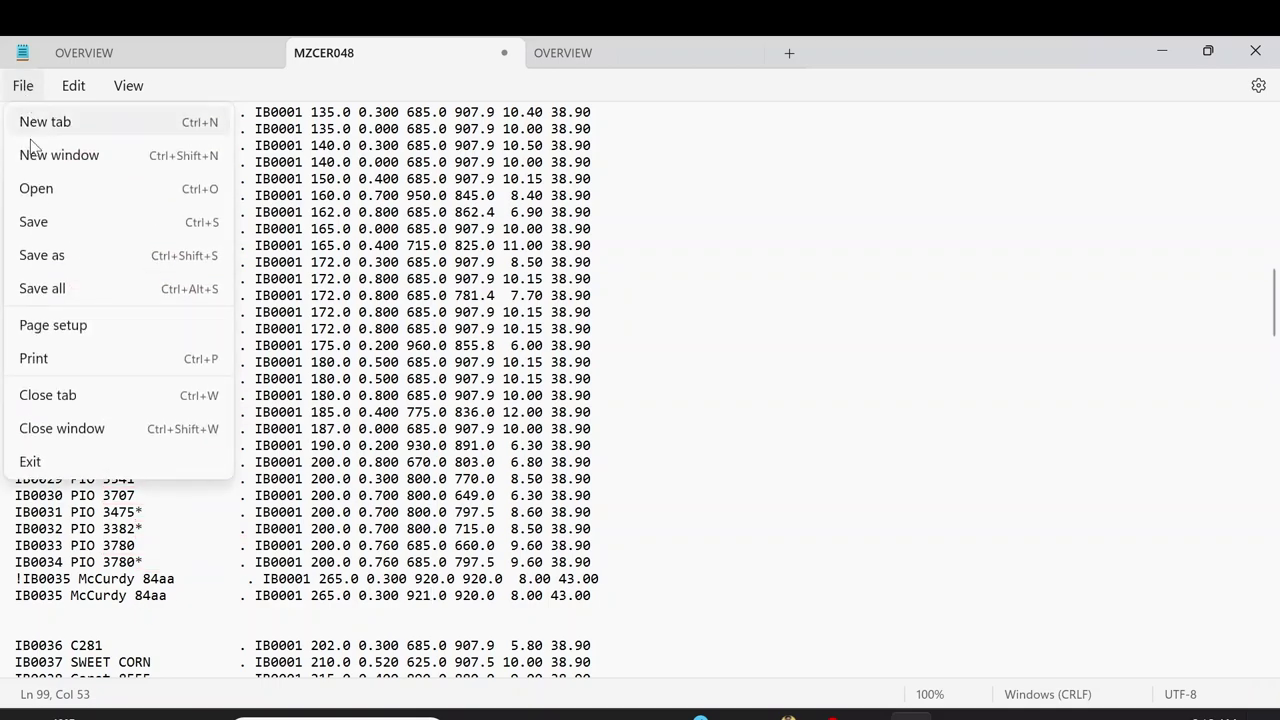
left_click(38, 222)
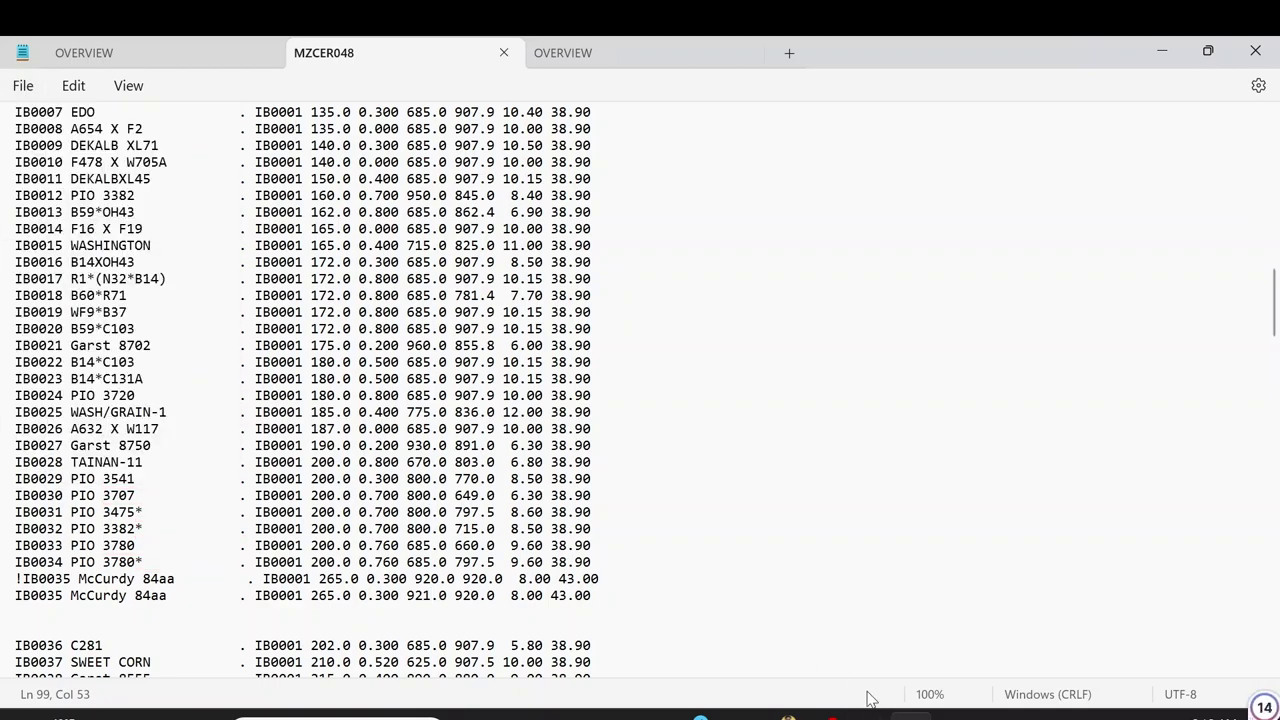
Step: Switch to DSSAT, update all list files, and expand the Cereals crop group
mouse_move(872, 714)
left_click(866, 625)
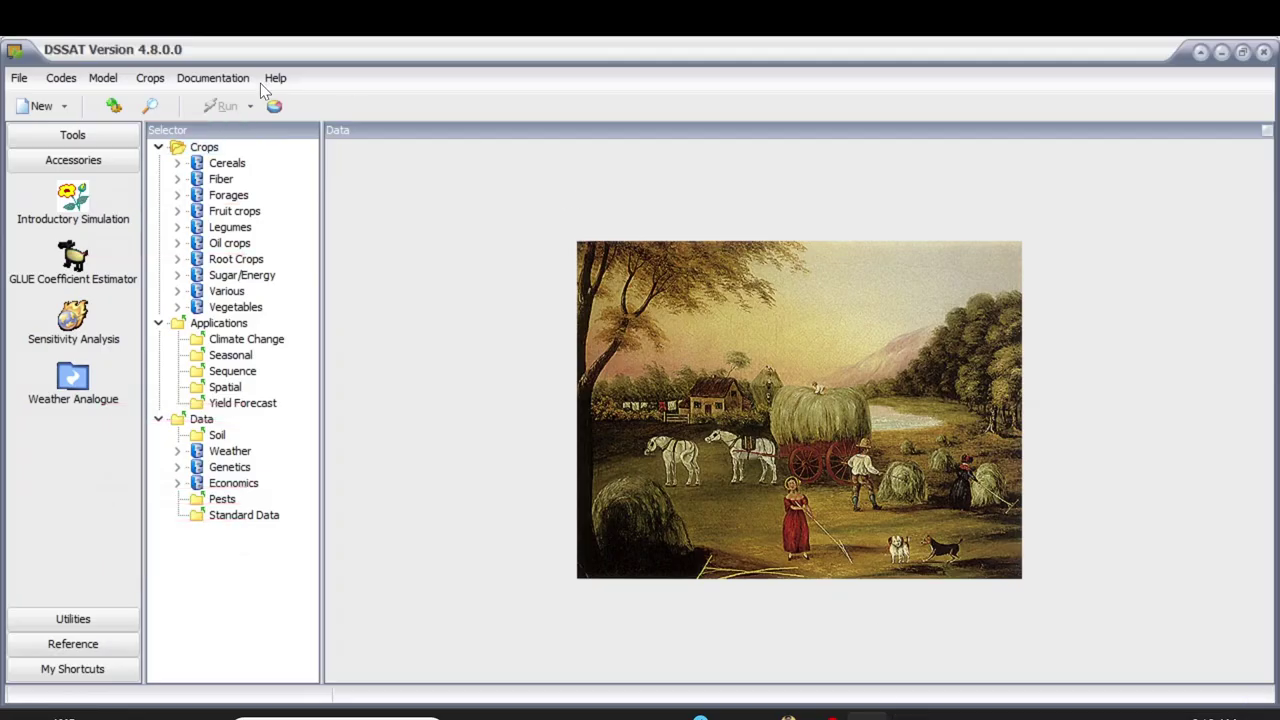
left_click(19, 78)
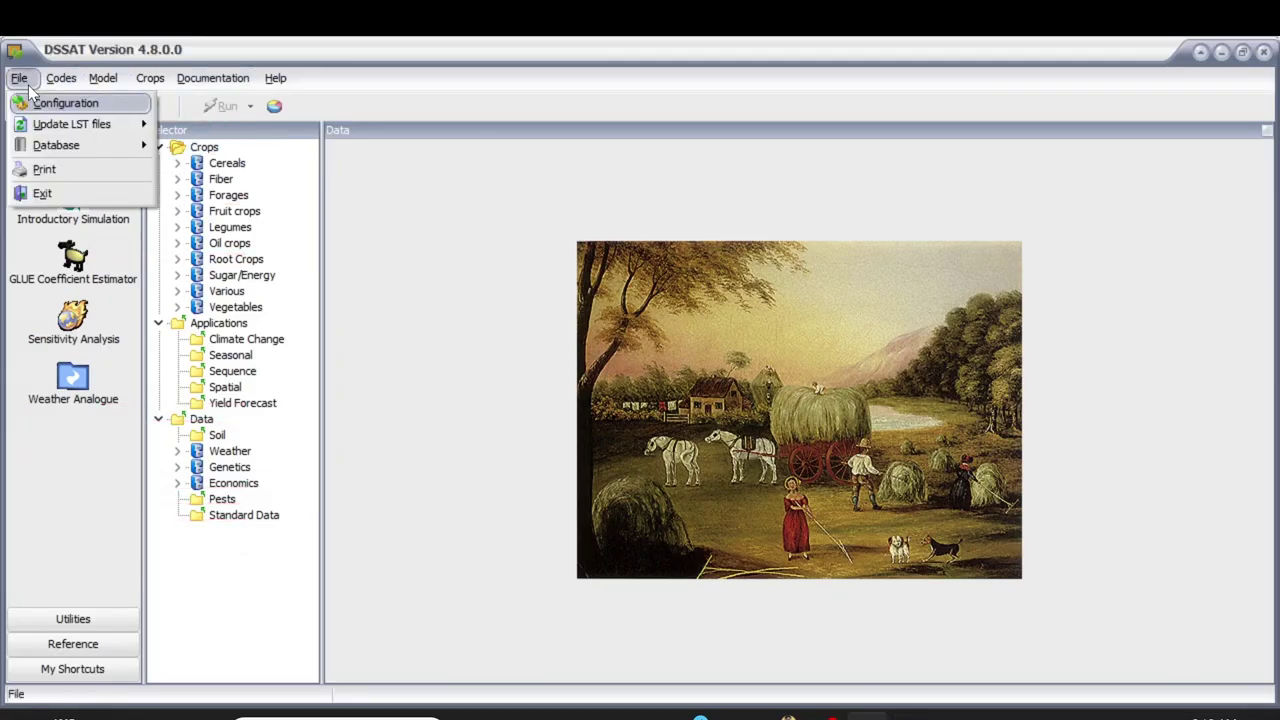
mouse_move(40, 125)
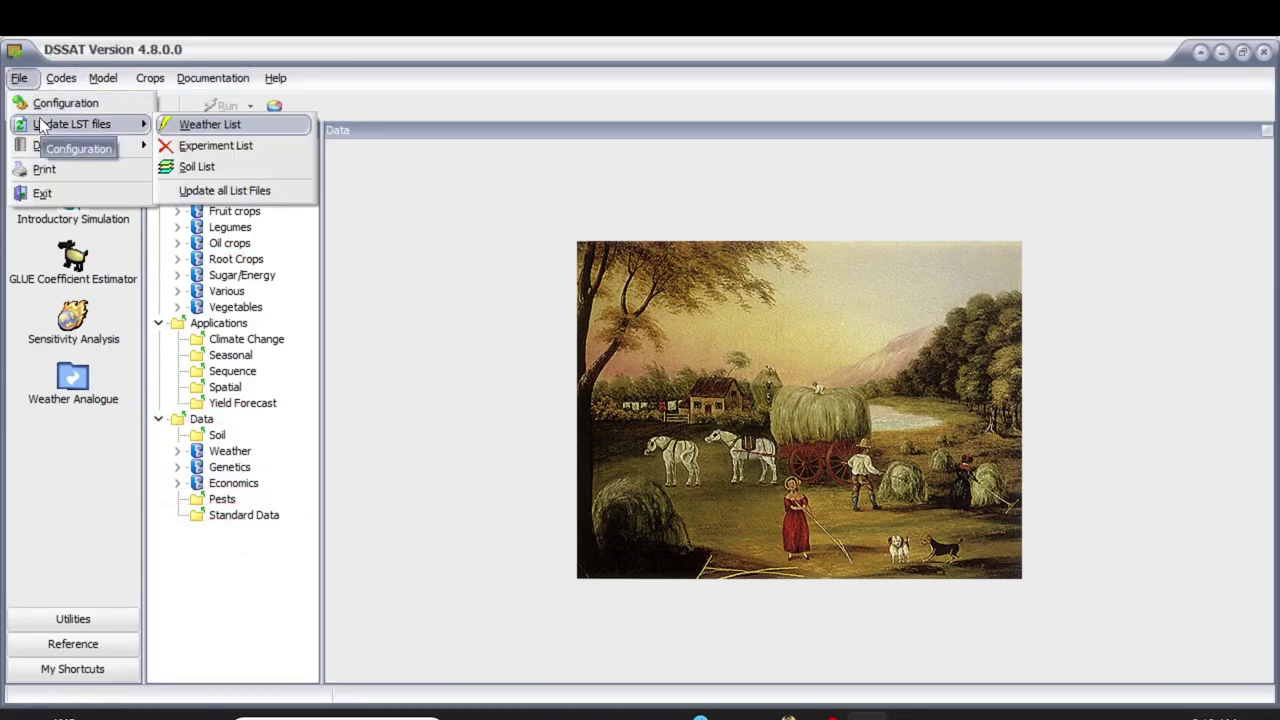
left_click(213, 191)
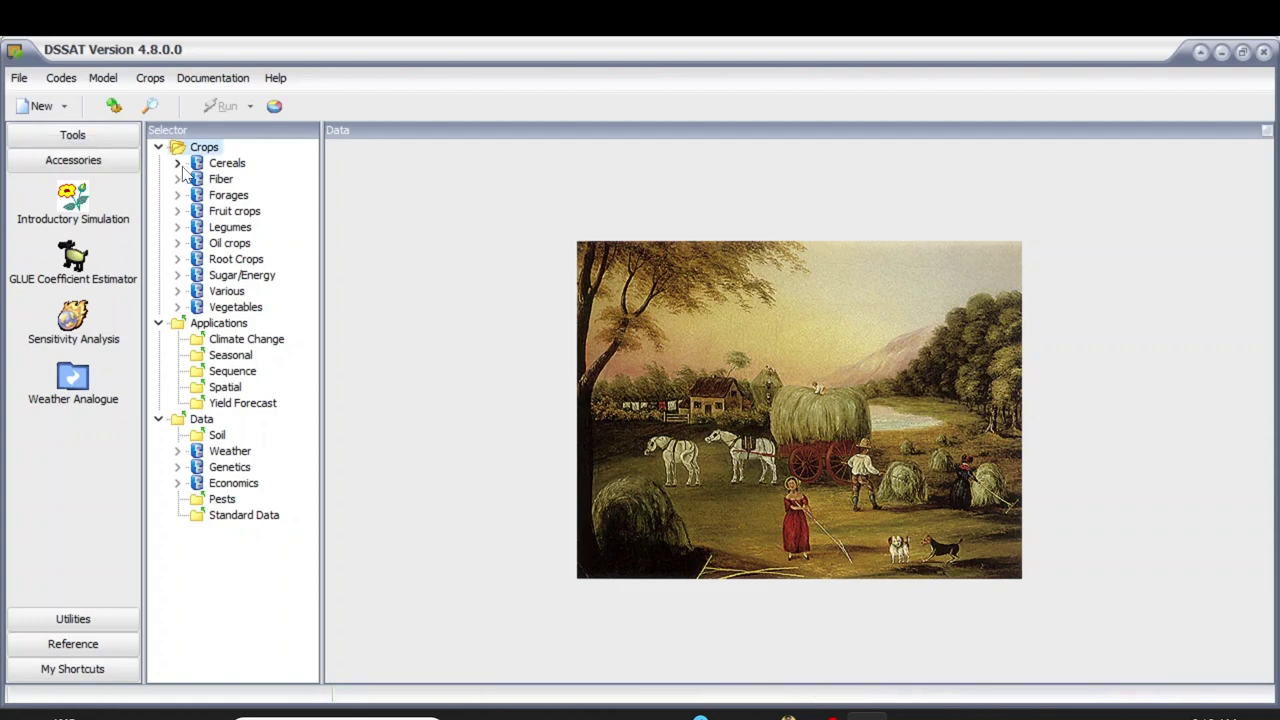
left_click(182, 171)
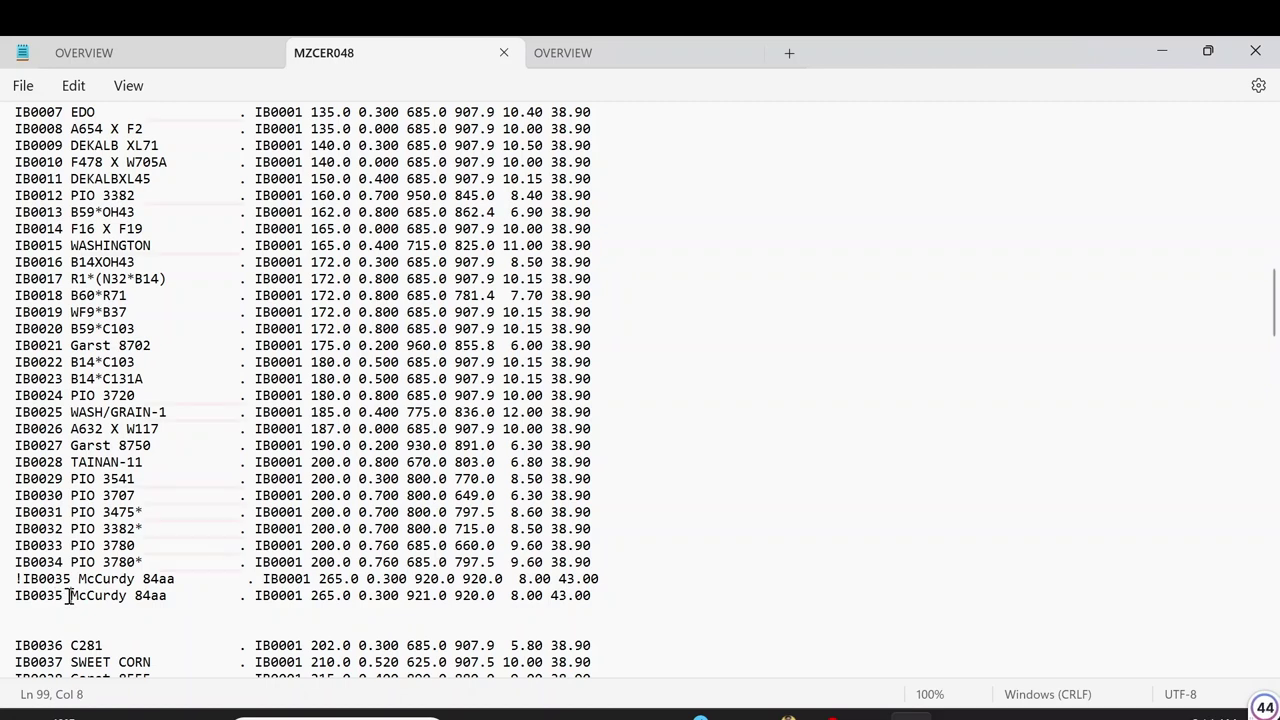
Step: Return to the MZCER048 file and rename the duplicated cultivar as Mcccccy 84aa, keeping the columns aligned
left_click_drag(62, 597, 37, 600)
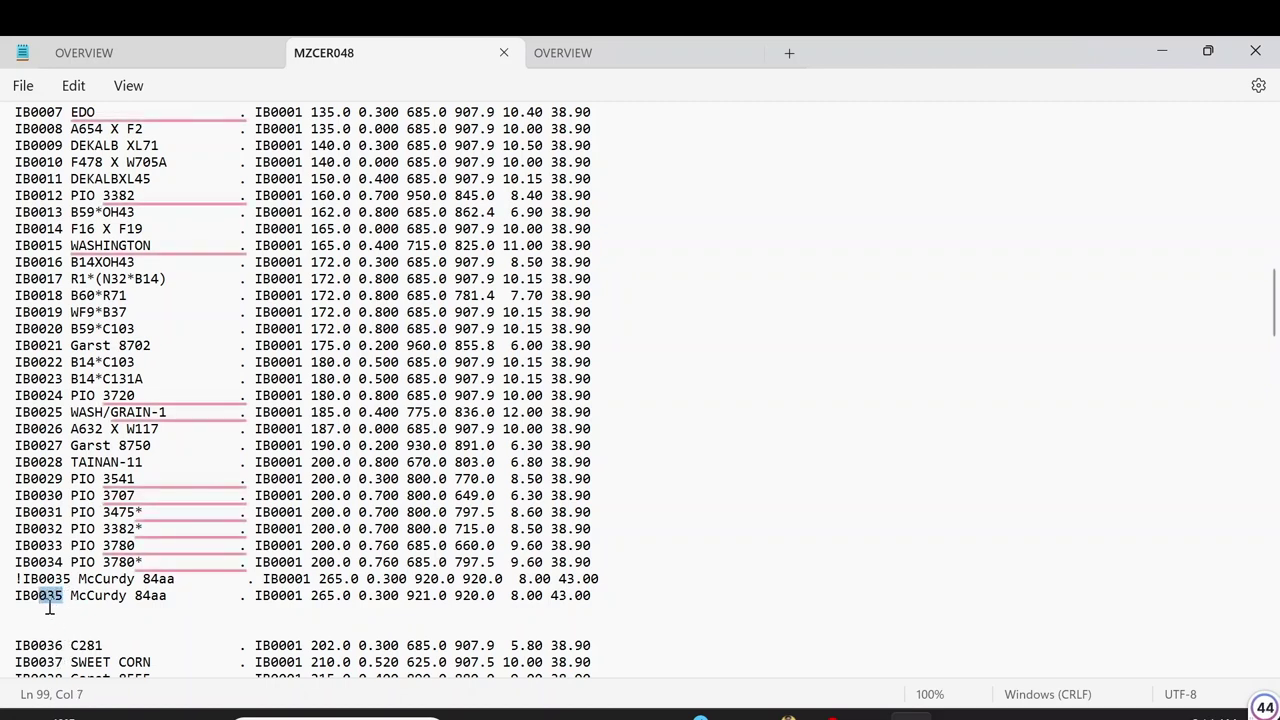
left_click_drag(47, 645, 76, 648)
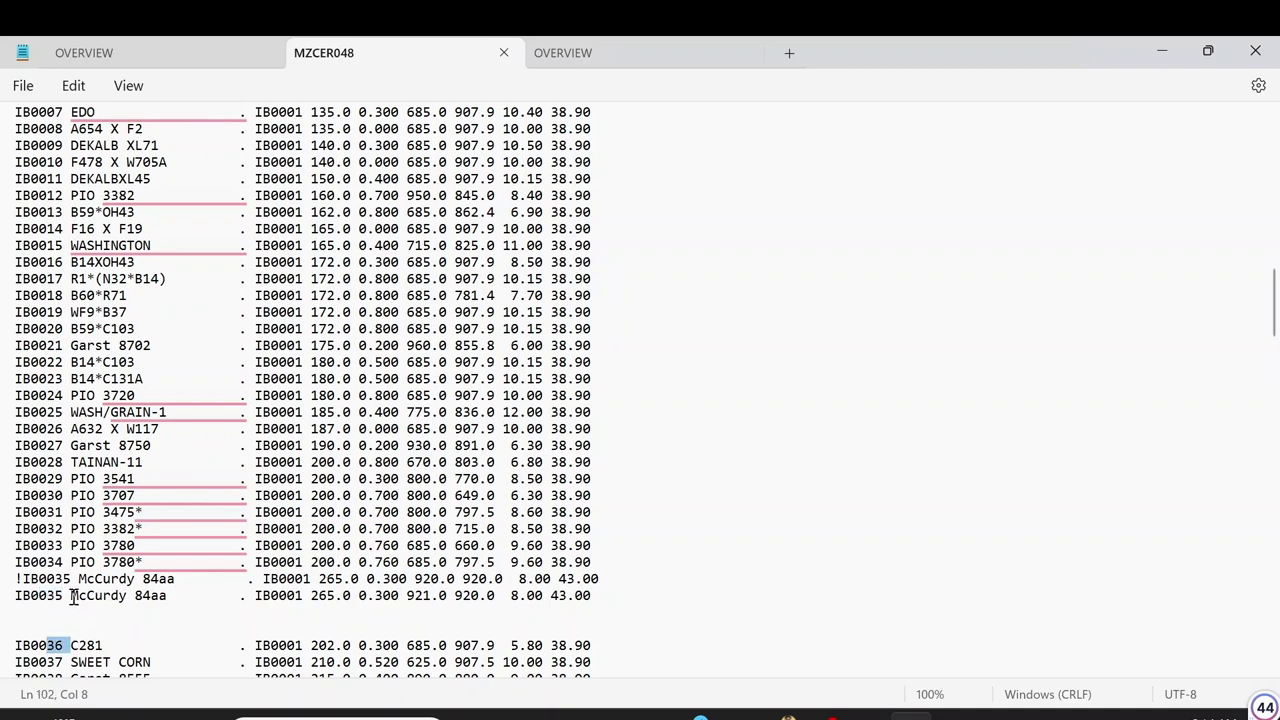
mouse_move(72, 597)
left_mouse_down()
mouse_move(182, 610)
mouse_move(91, 596)
left_mouse_up()
left_click(144, 598)
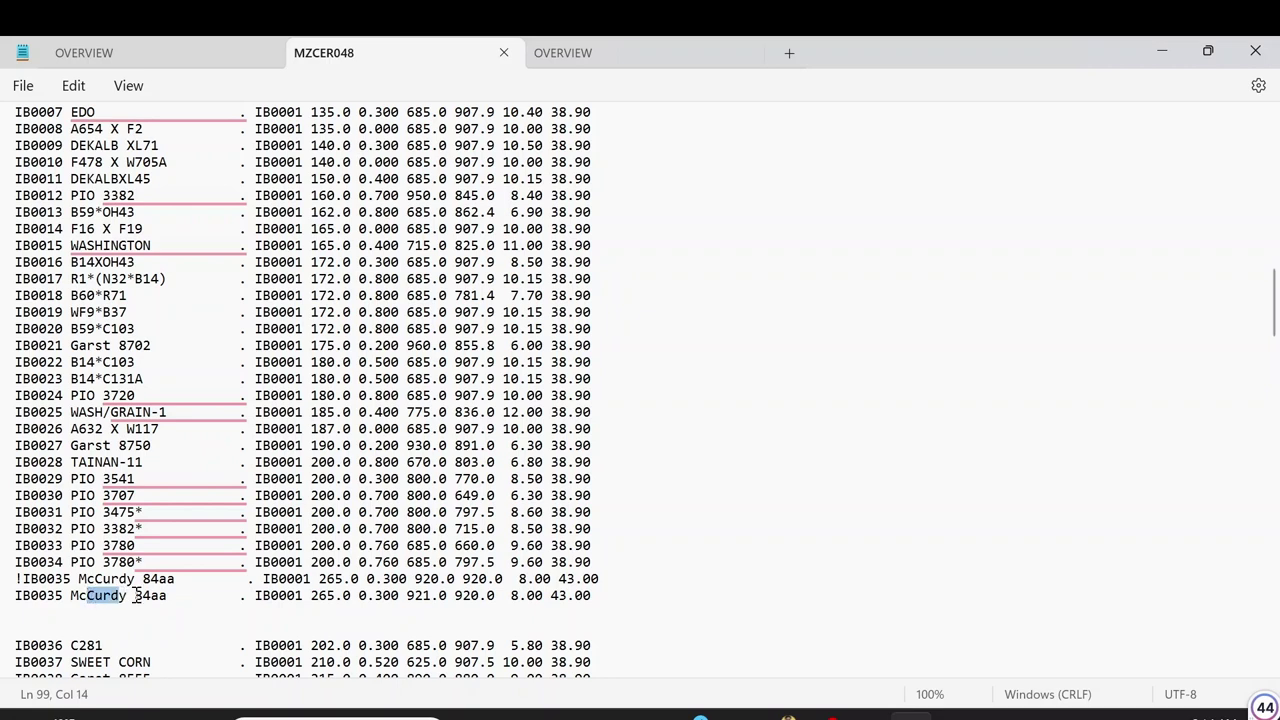
type("ccccc")
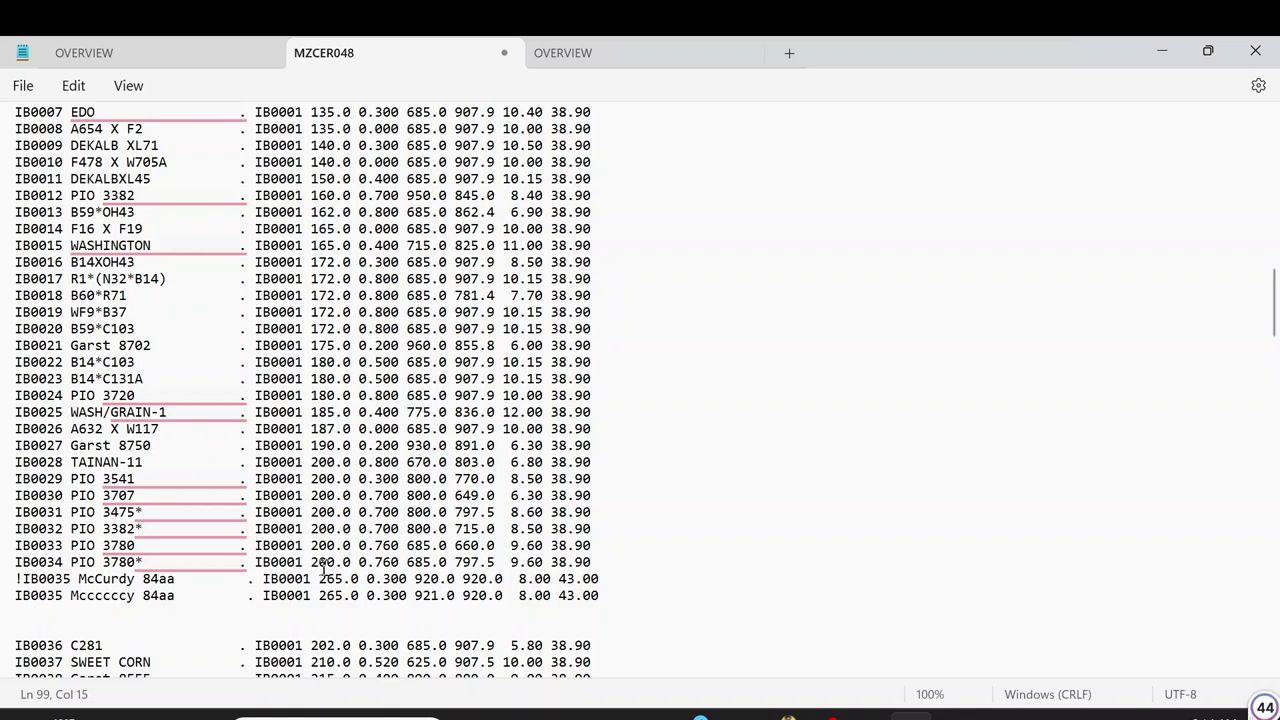
key("BackSpace")
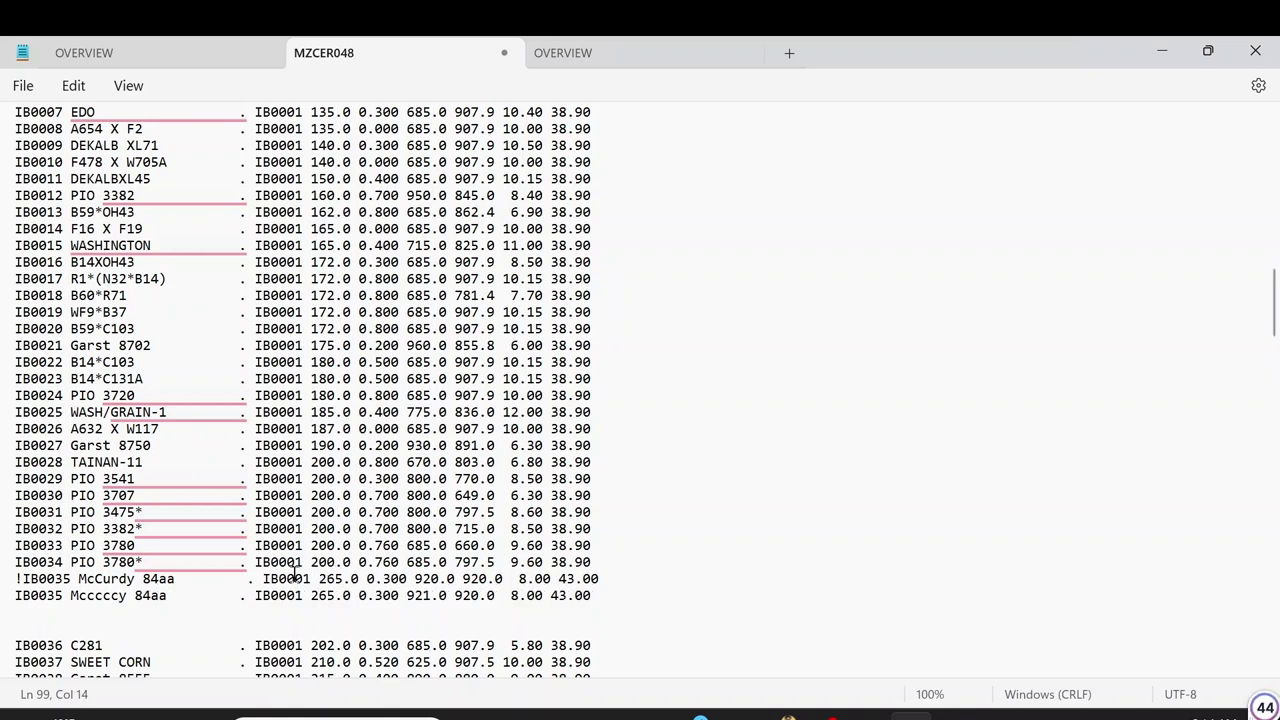
Step: Change the duplicated cultivar's identifier to IB1135 and save the MZCER048 file
left_click(62, 595)
left_click(21, 578)
left_click_drag(21, 578, 92, 580)
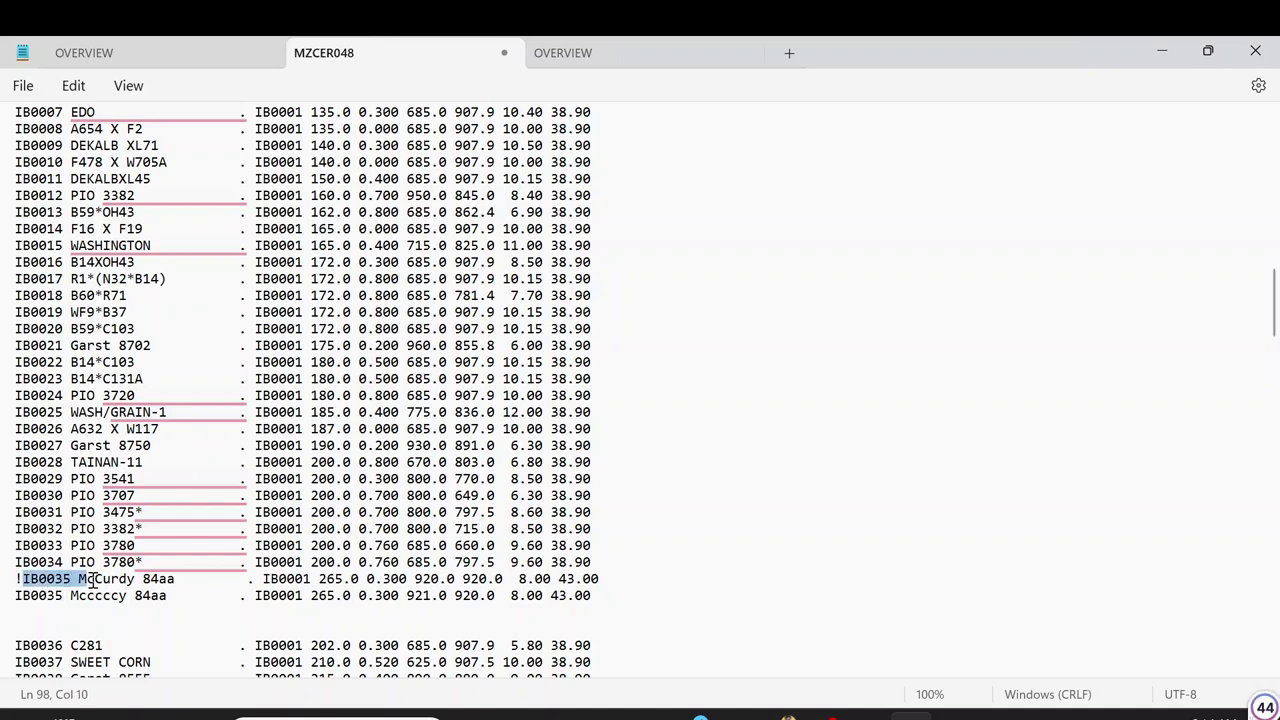
left_click(48, 595)
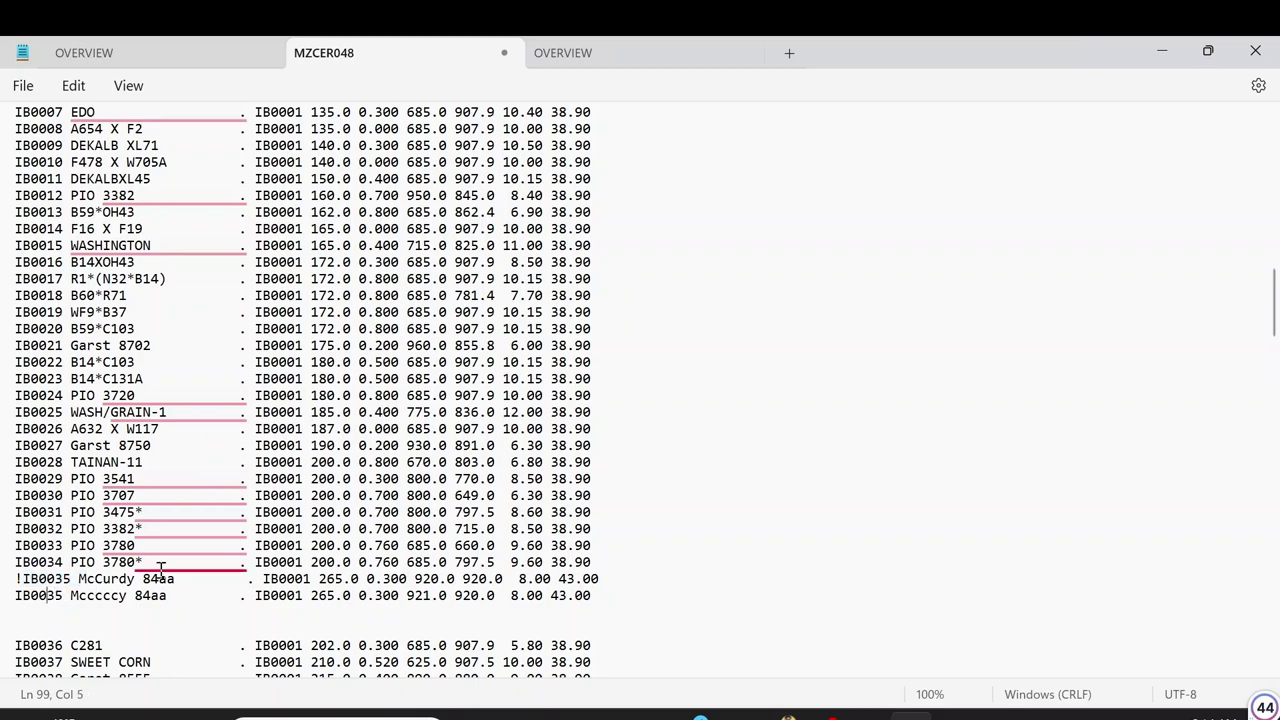
mouse_move(164, 568)
key("BackSpace")
key("BackSpace")
type("11")
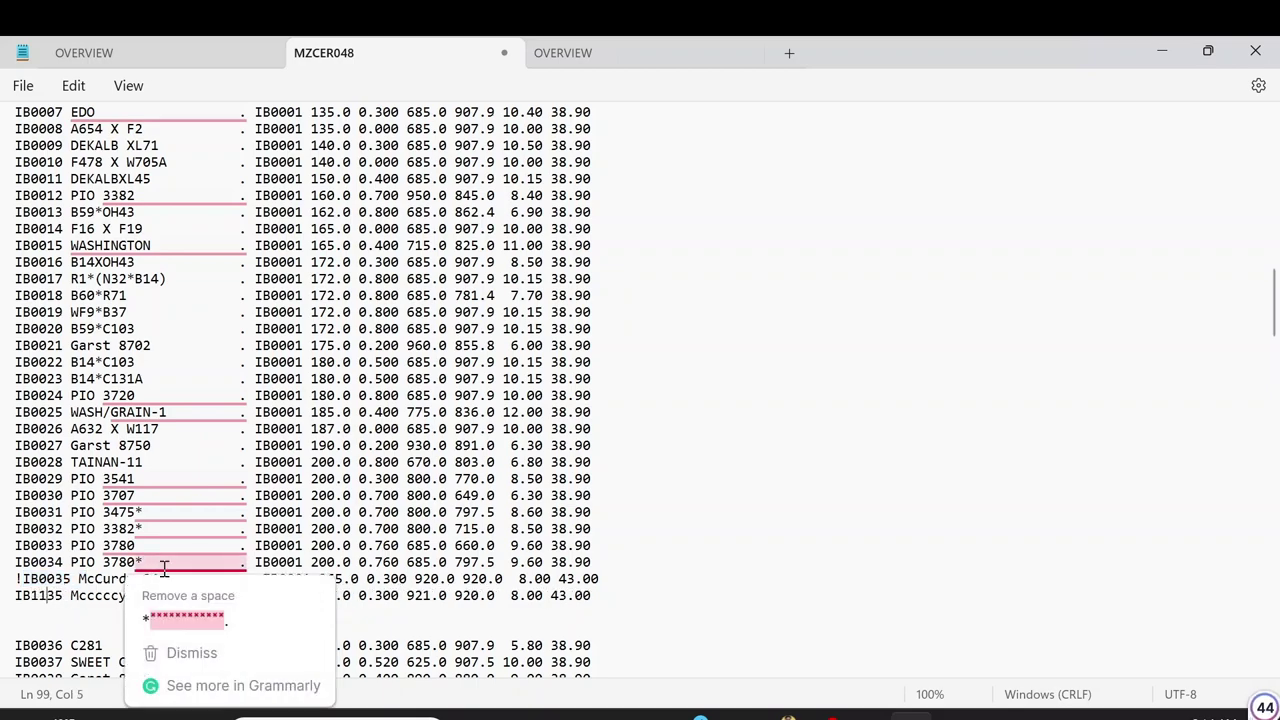
left_click(652, 574)
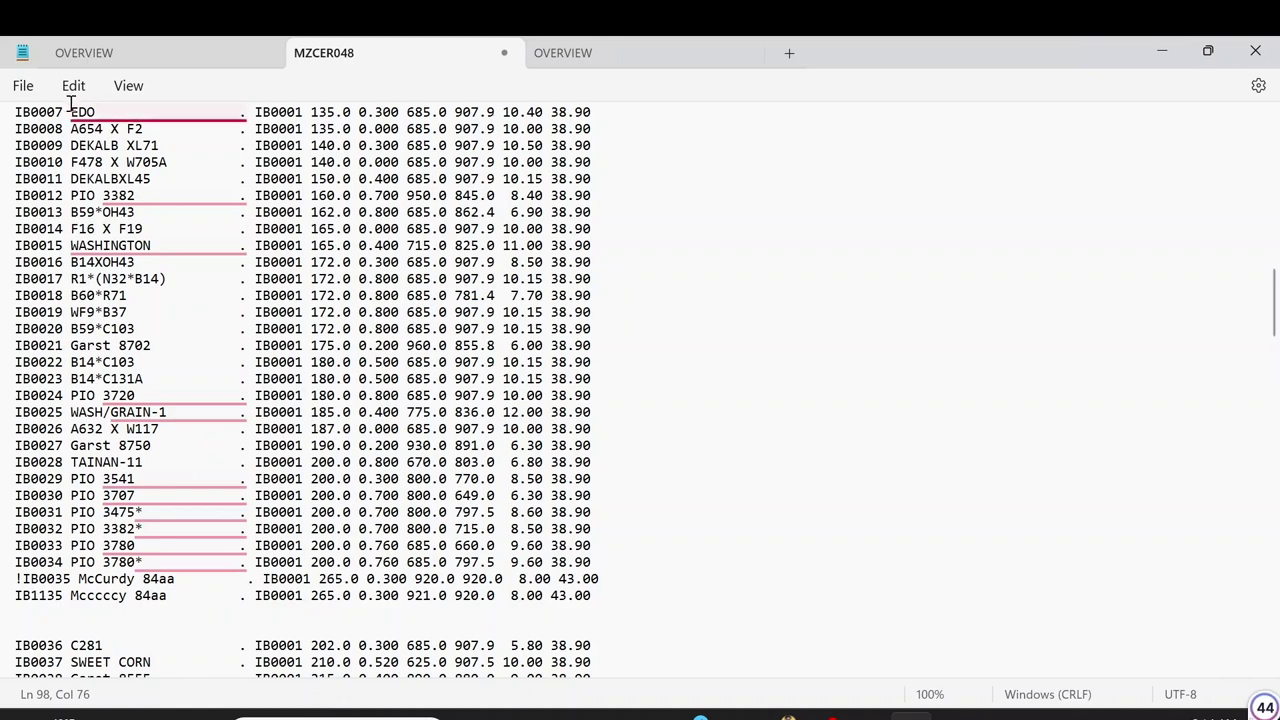
left_click(24, 87)
left_click(46, 212)
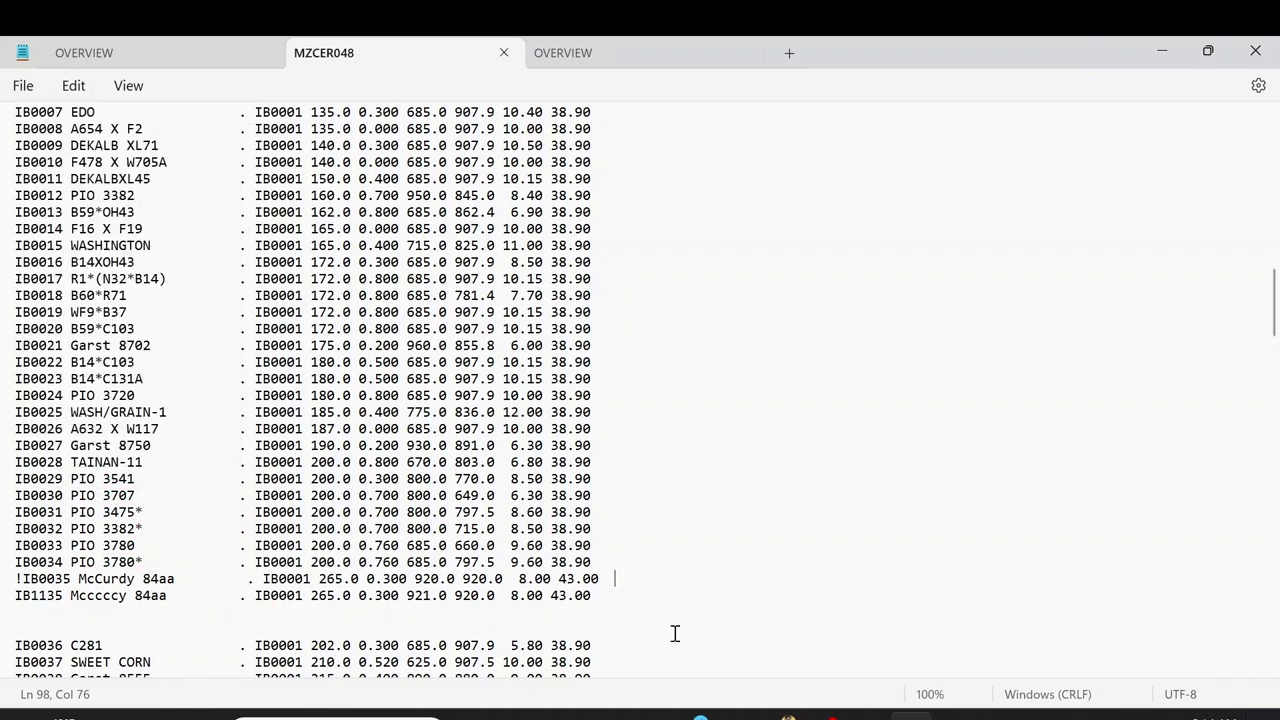
Step: Switch back to DSSAT and update all LST files again following the cultivar's renaming
left_click(797, 660)
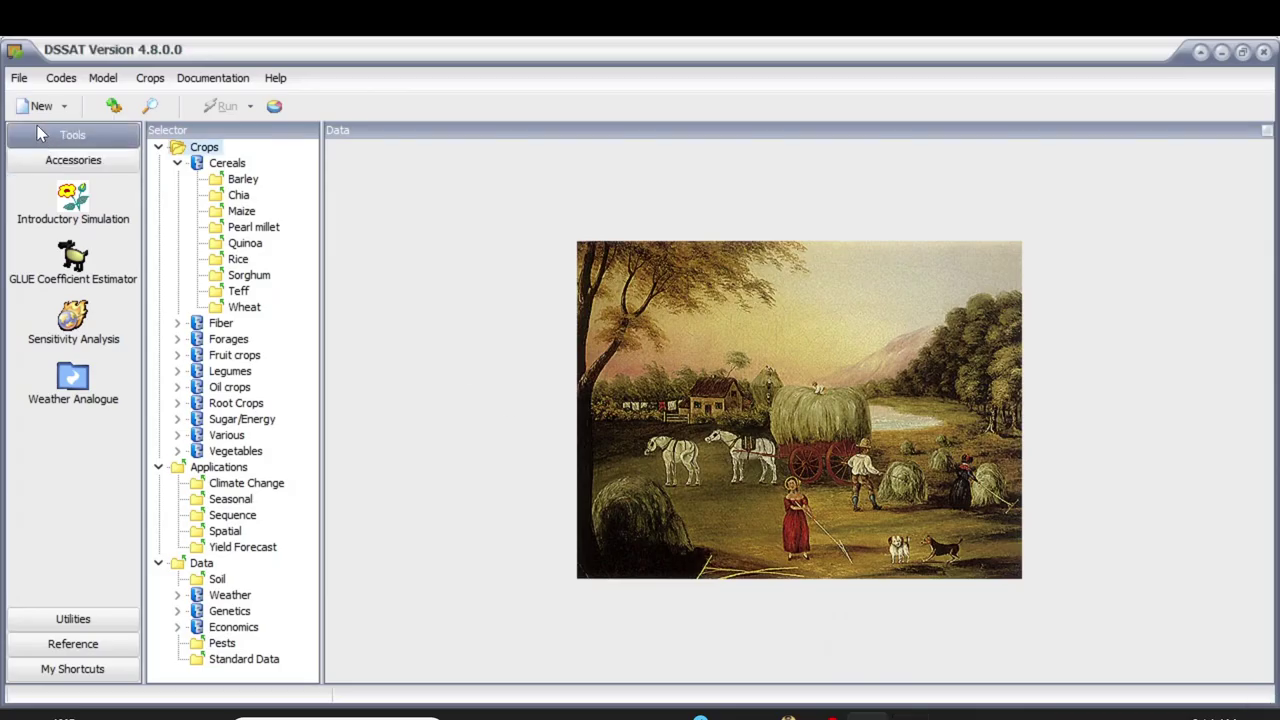
left_click(21, 80)
mouse_move(90, 124)
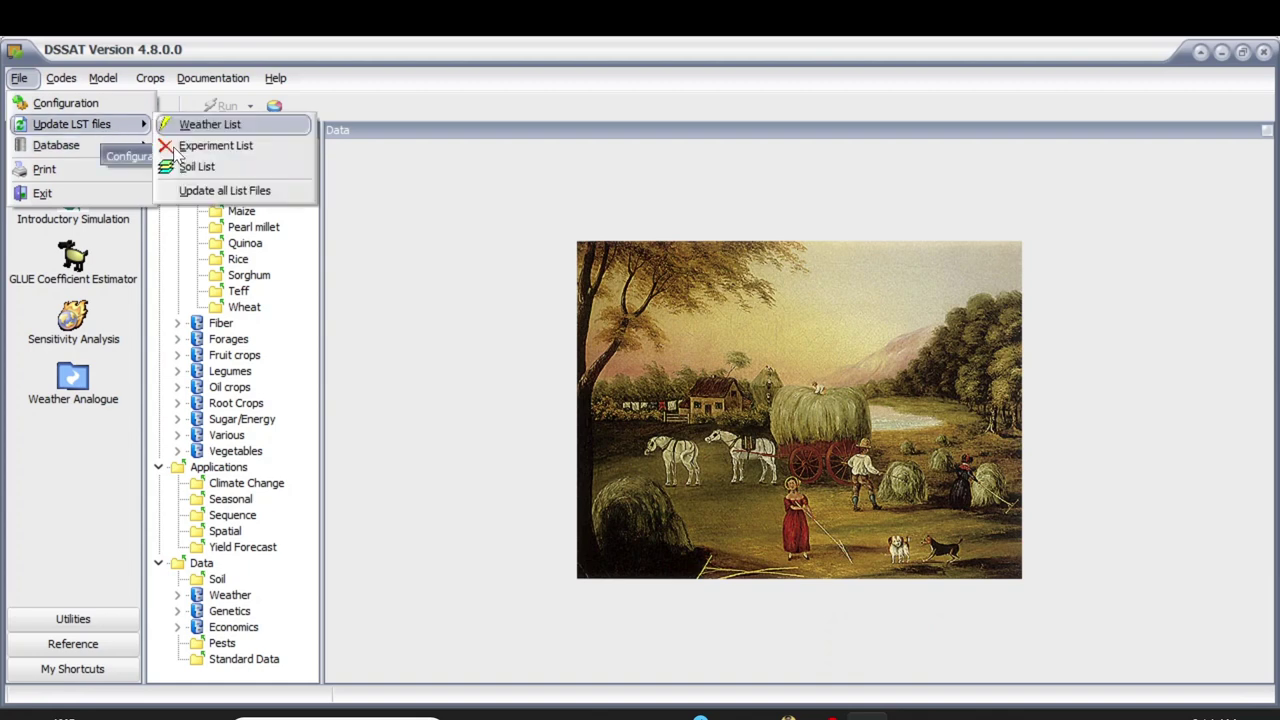
left_click(215, 190)
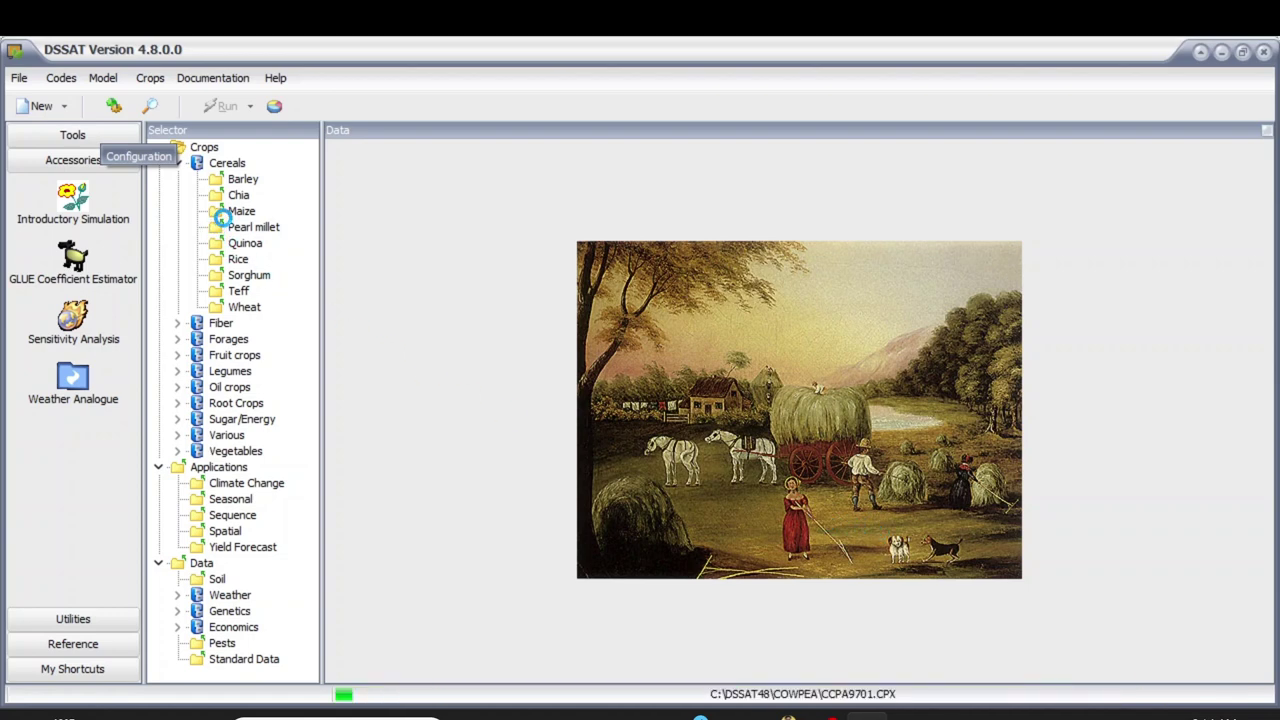
Step: Select the maize experiment UFGA8201.MZX, open it in XBuild for editing, and dismiss the database refresh reminder
left_click(236, 212)
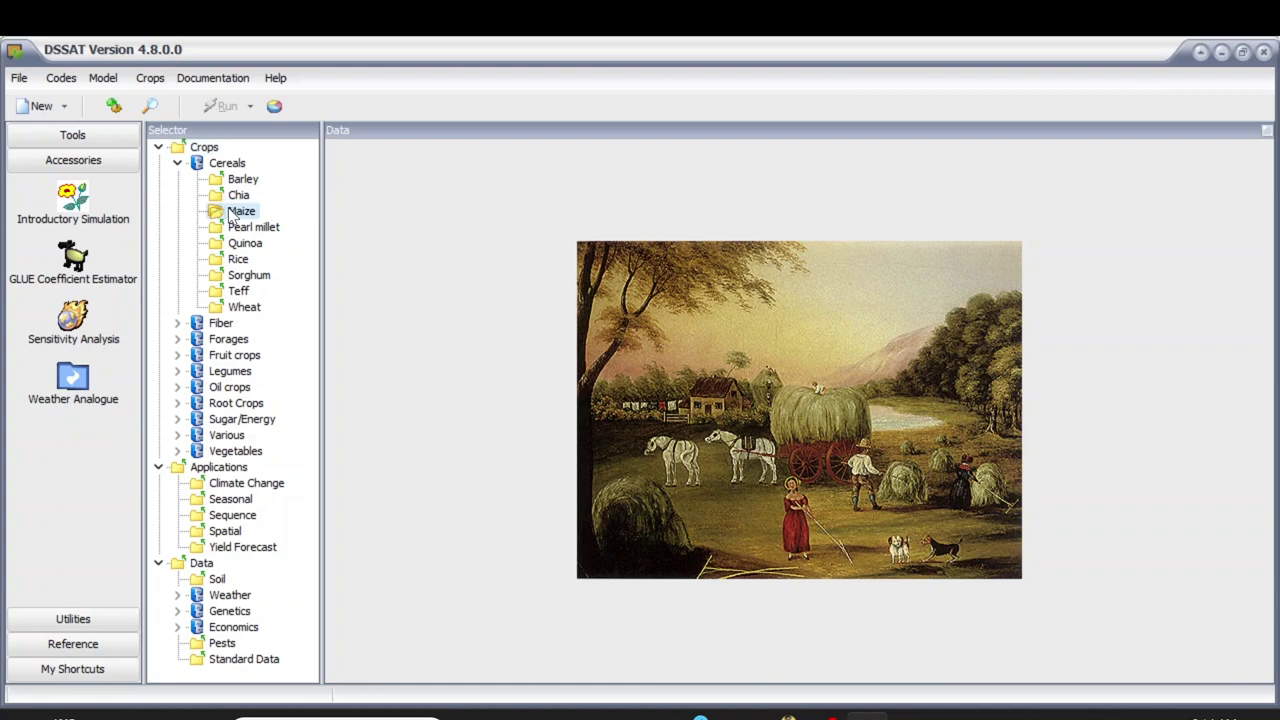
scroll(514, 290, "down", 2)
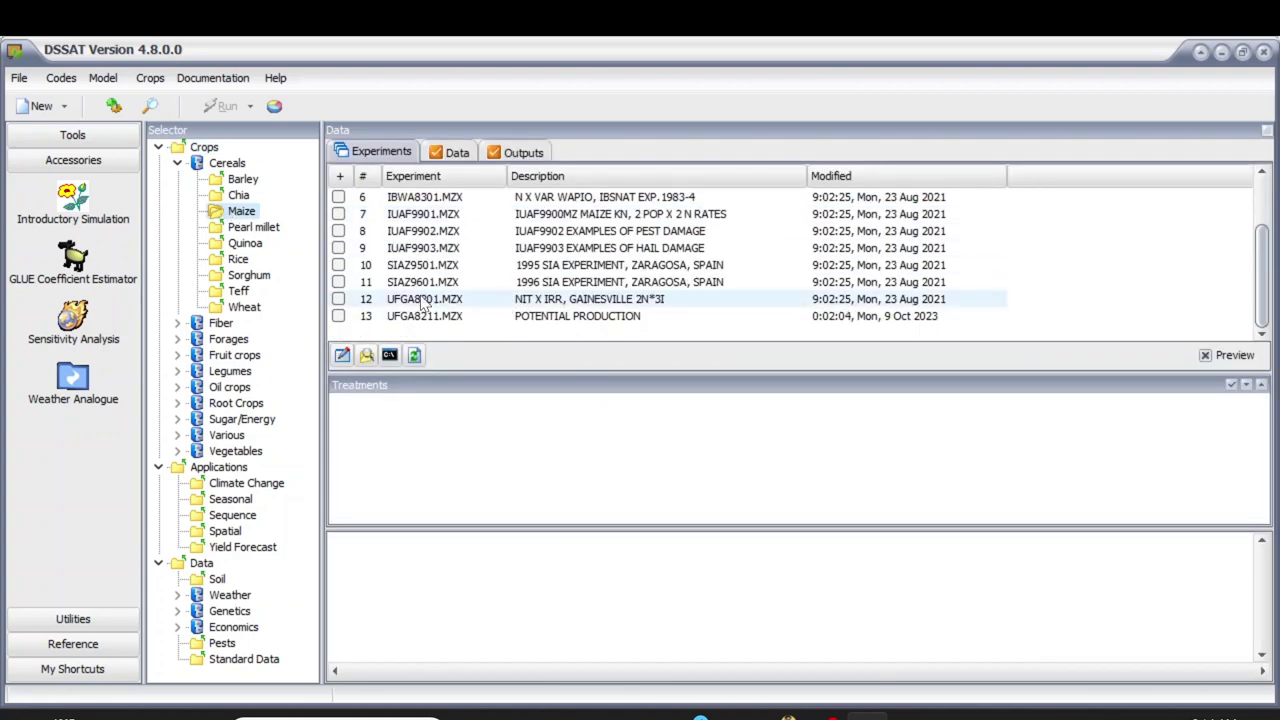
left_click(338, 299)
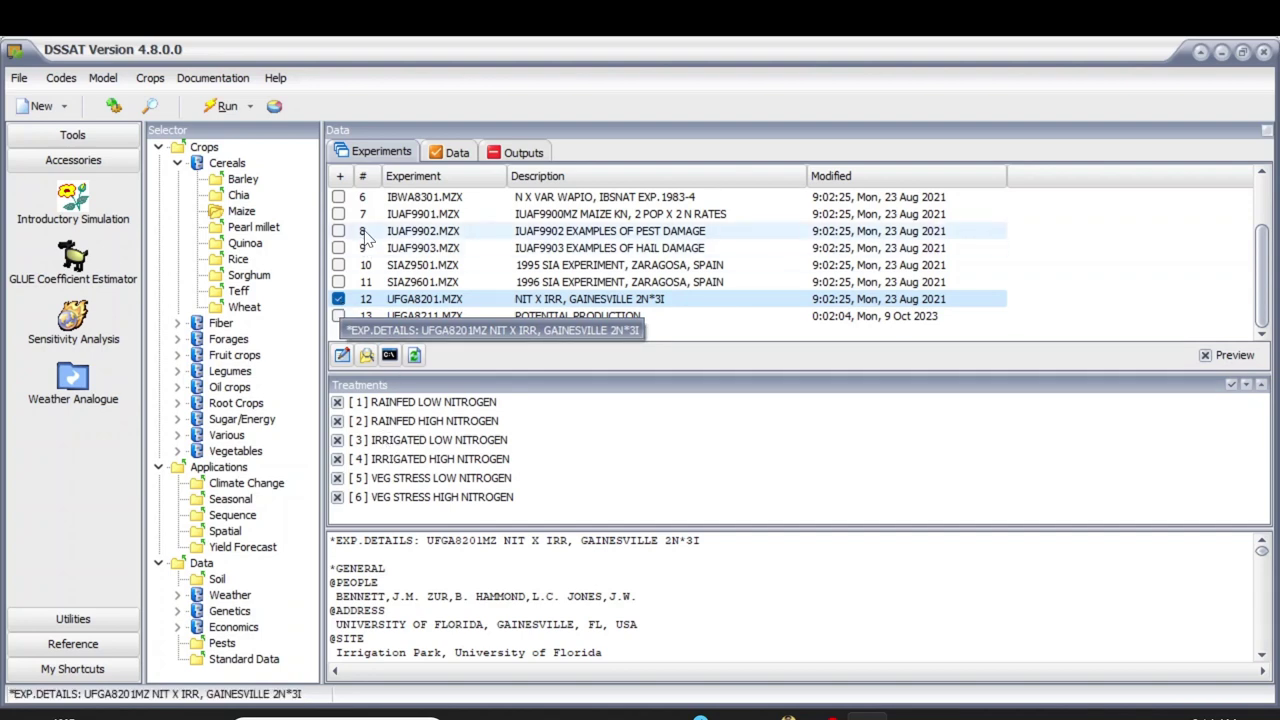
left_click(348, 364)
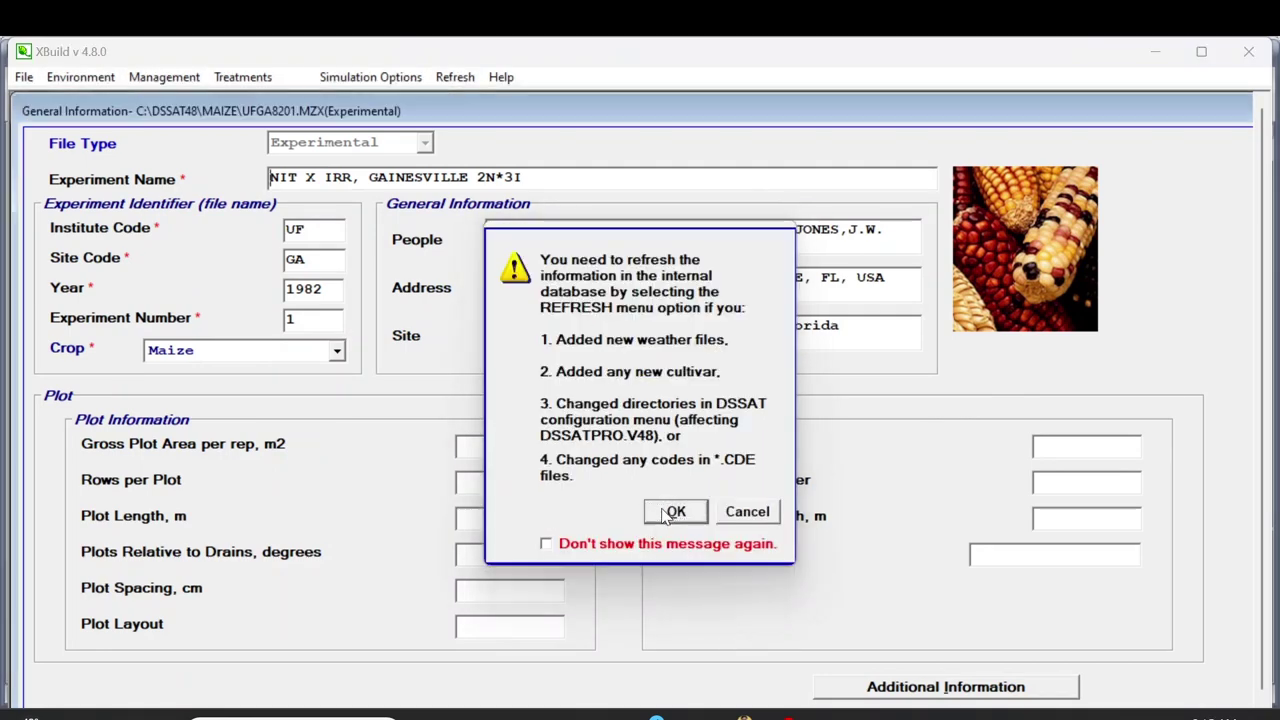
left_click(667, 514)
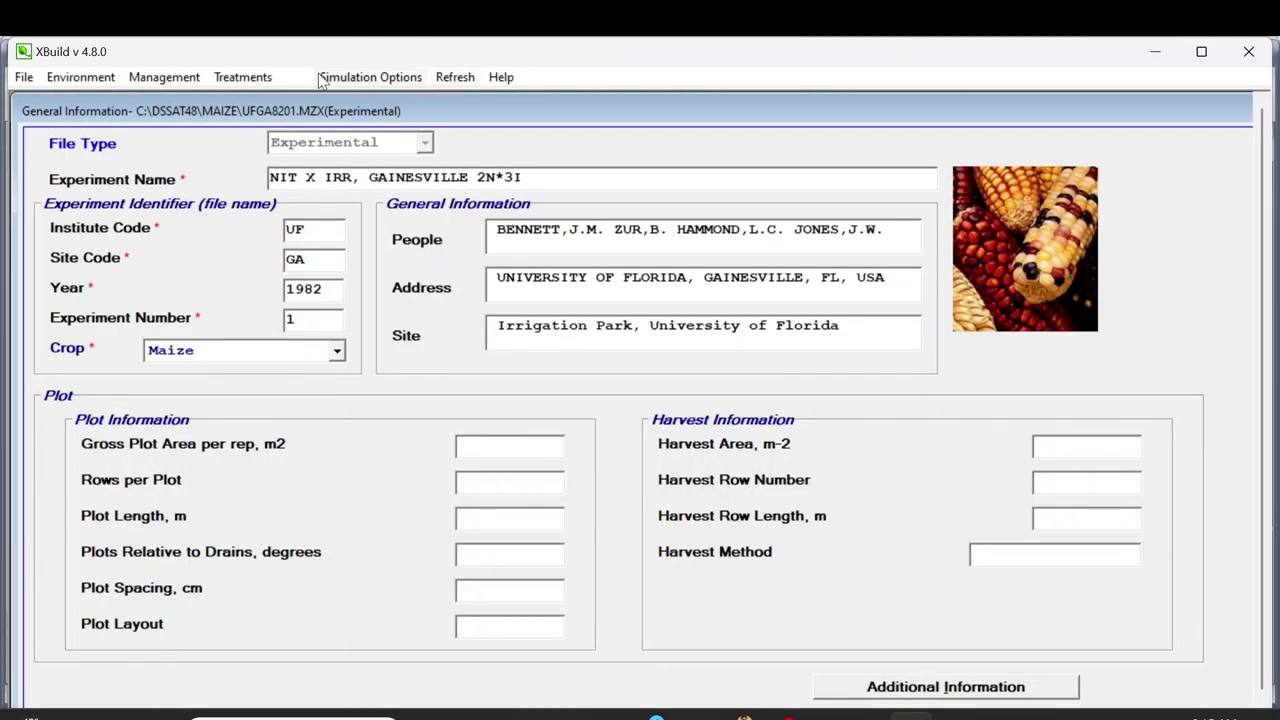
Step: Set the level 1 maize cultivar of experiment UFGA8201 to Mcccccy 84aa in its cultivar management settings
left_click(82, 80)
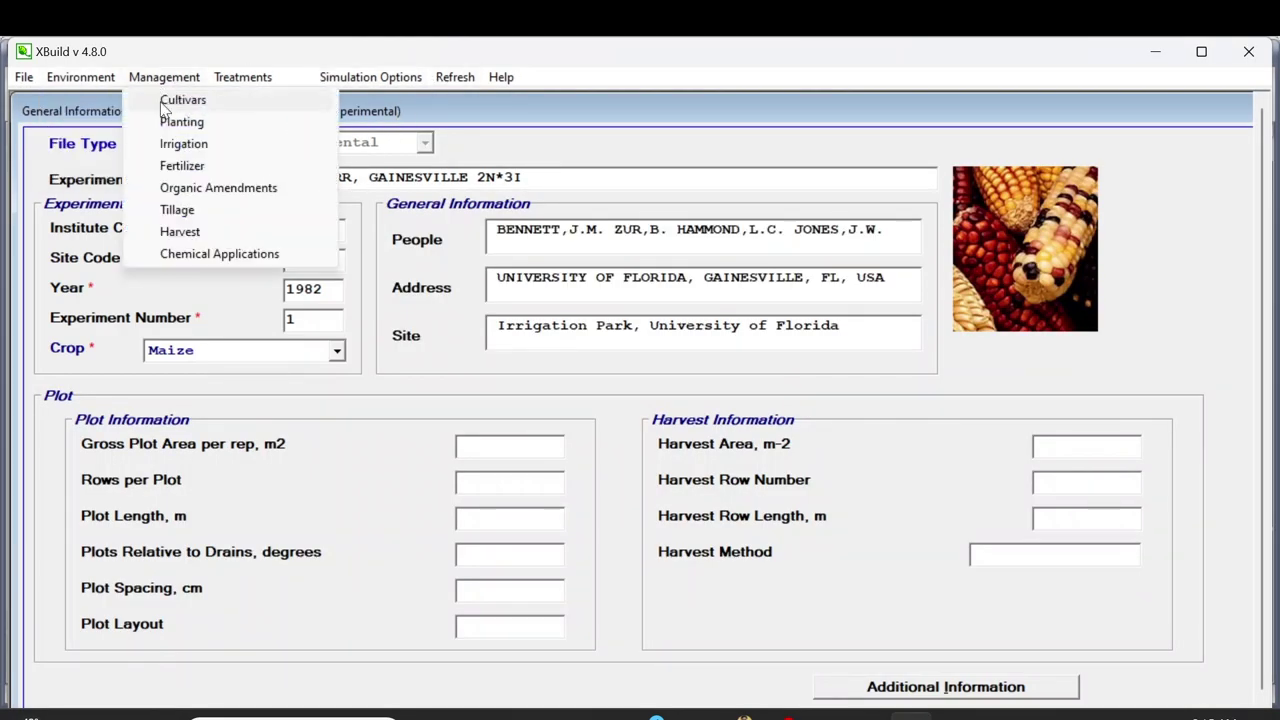
left_click(180, 100)
left_click(978, 178)
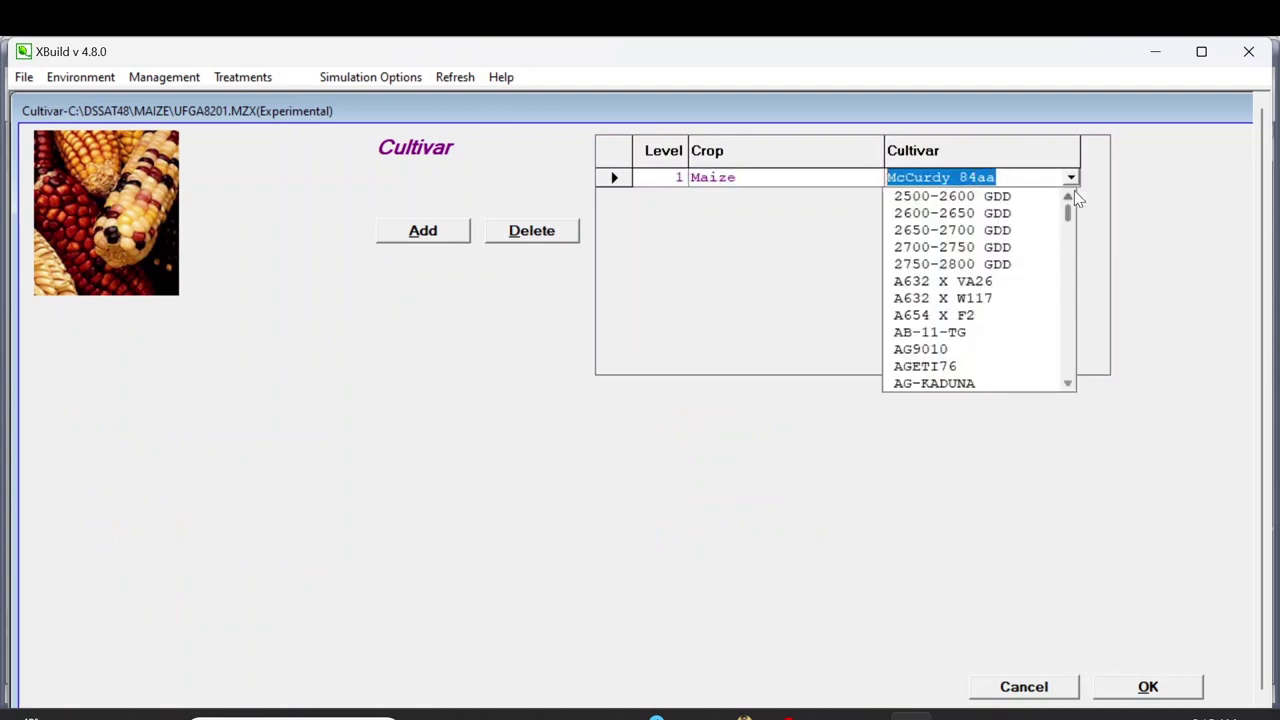
left_click_drag(1069, 214, 1075, 315)
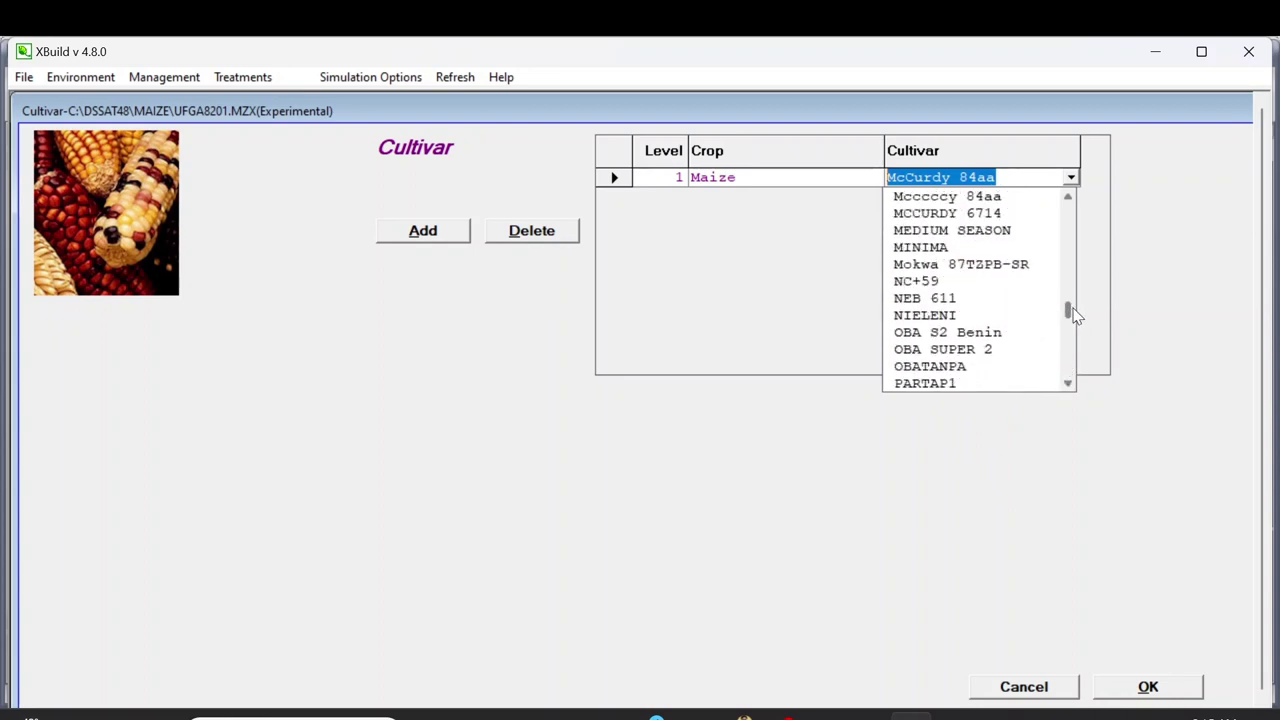
left_click(994, 198)
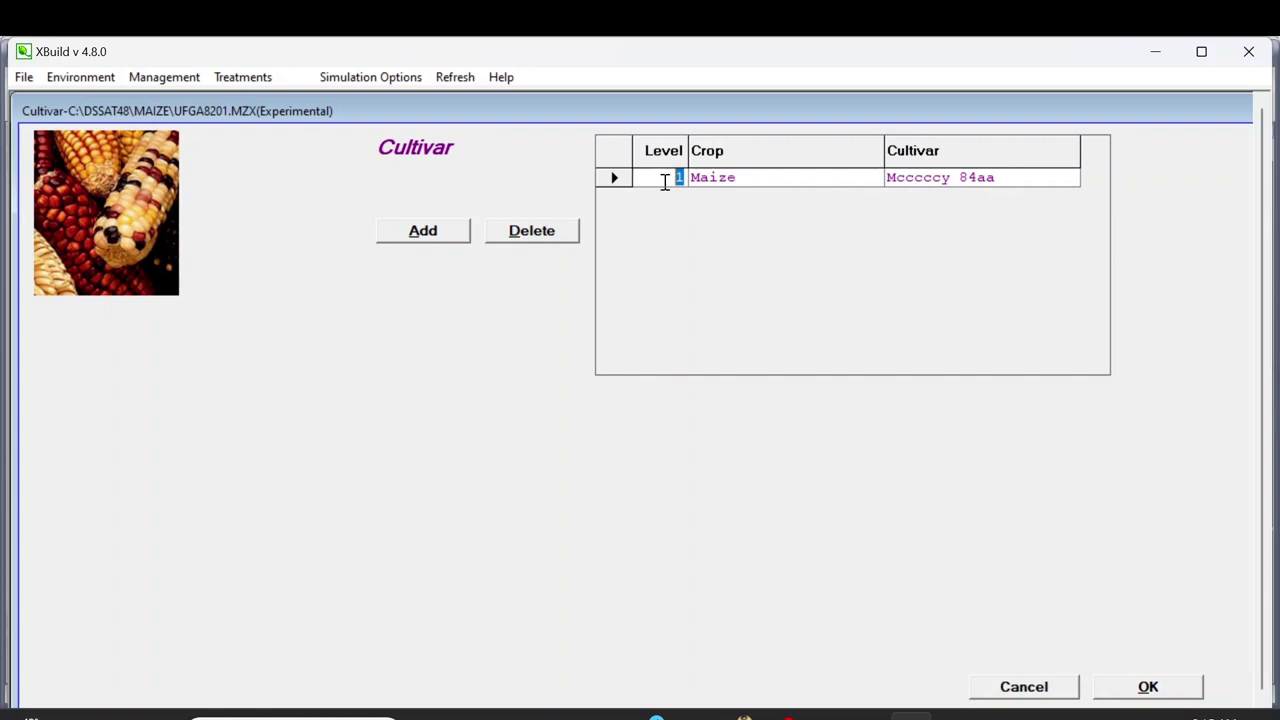
Step: Close XBuild without saving the experiment file and return to DSSAT
left_click(1248, 51)
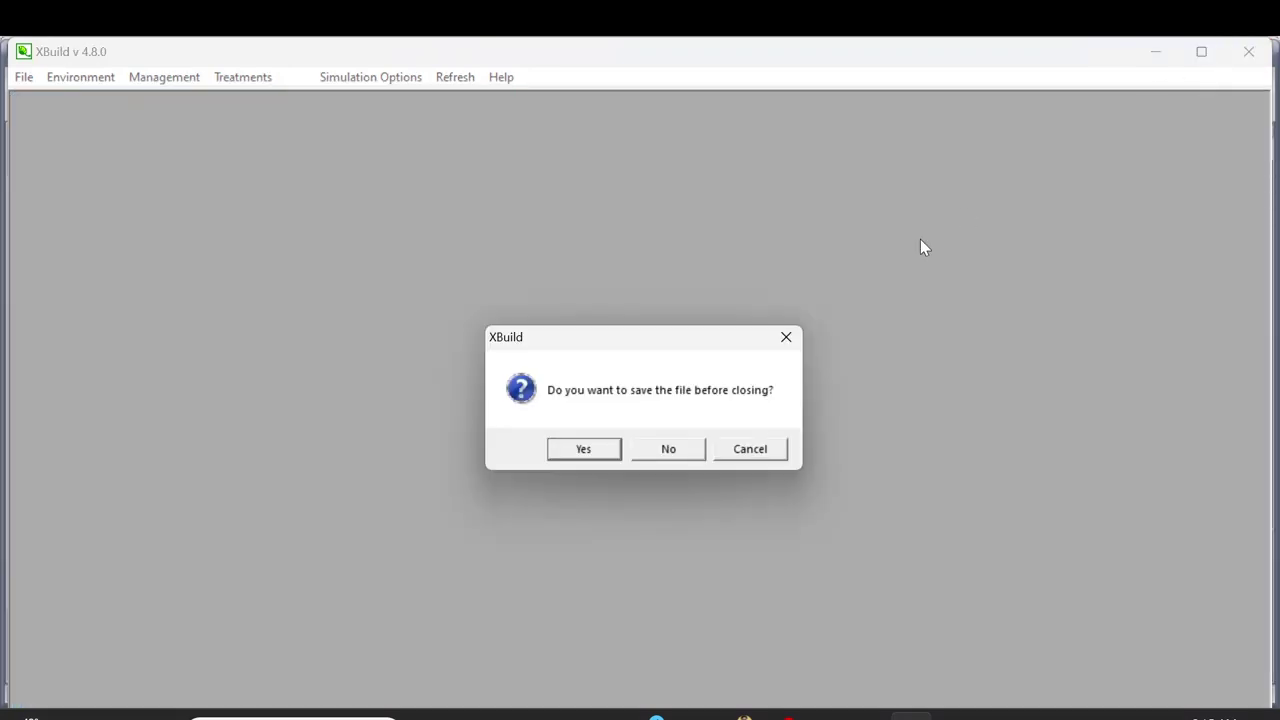
left_click(670, 449)
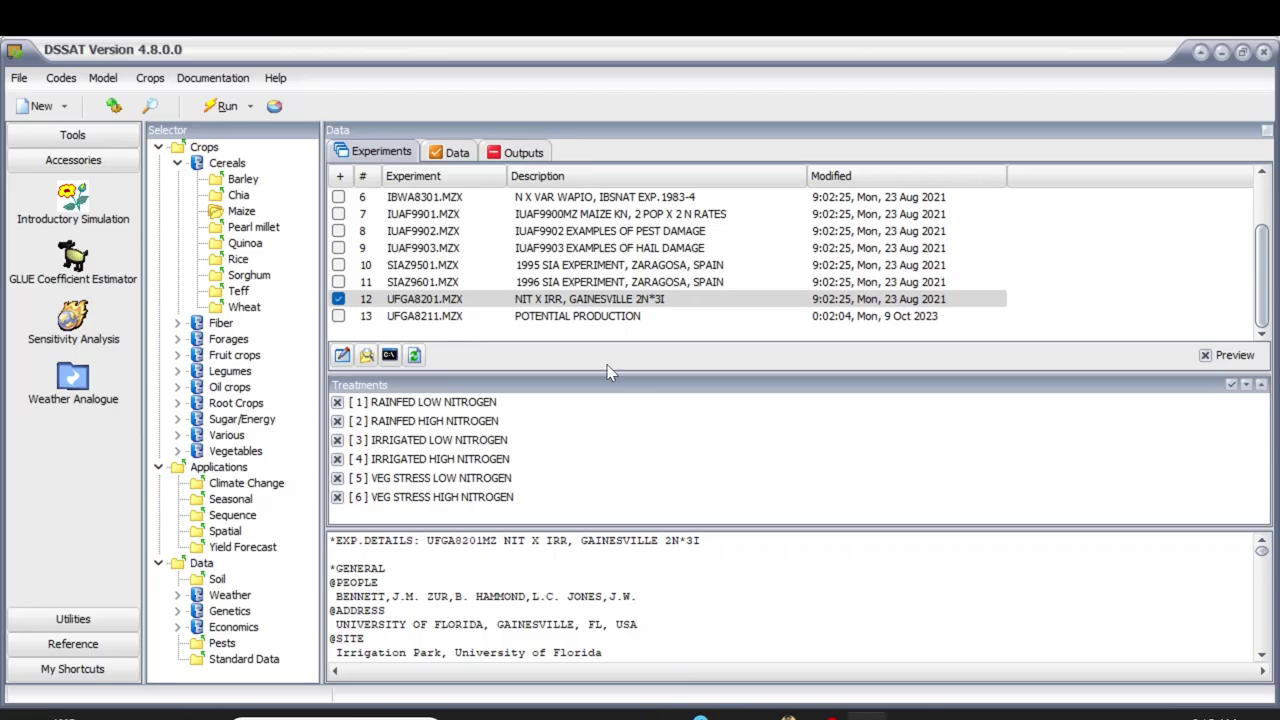